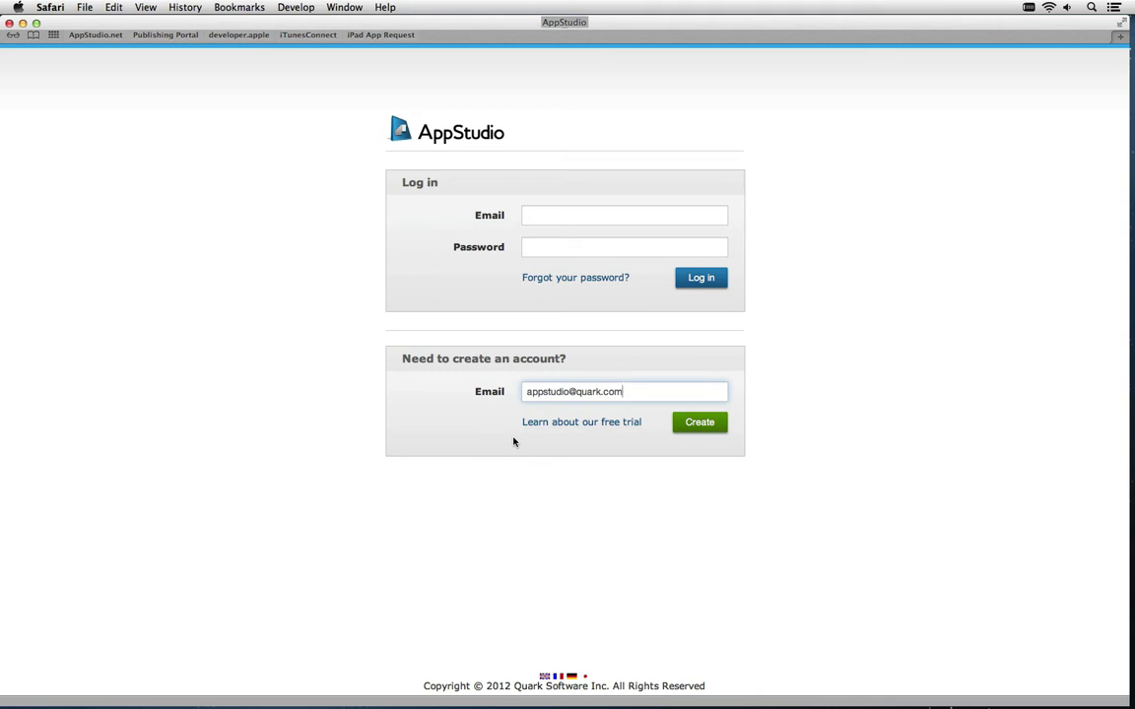
Start a new account and replace the sample organization name with 'My company'
left_click(686, 429)
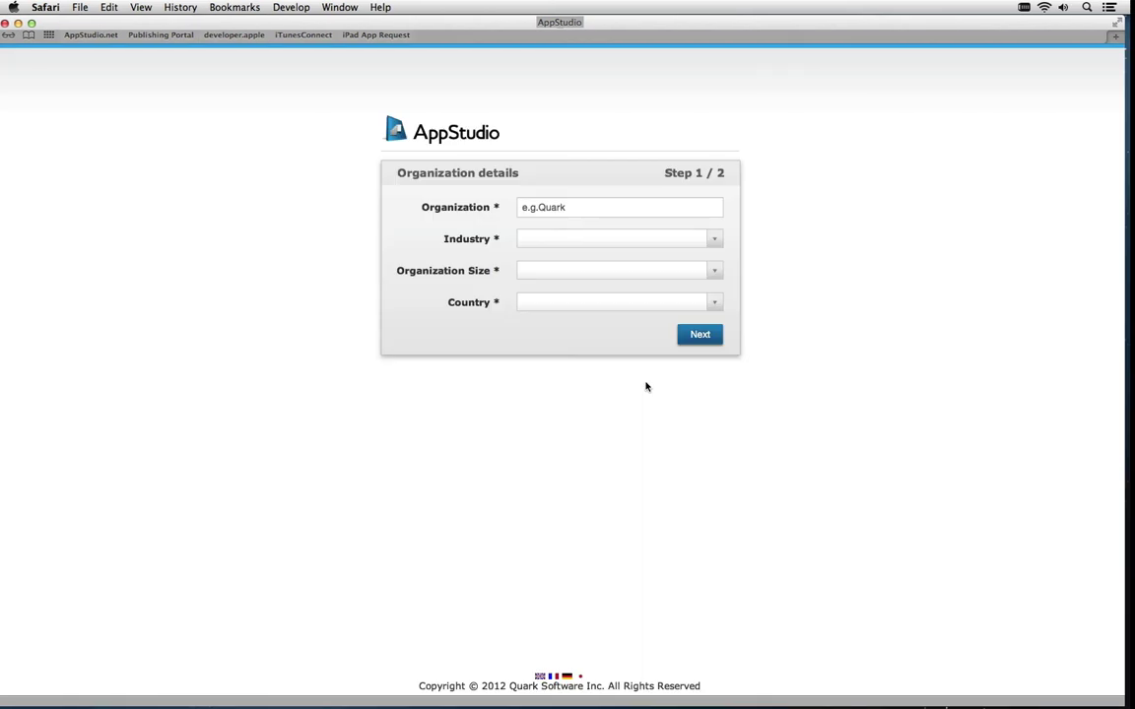
left_click_drag(608, 205, 524, 205)
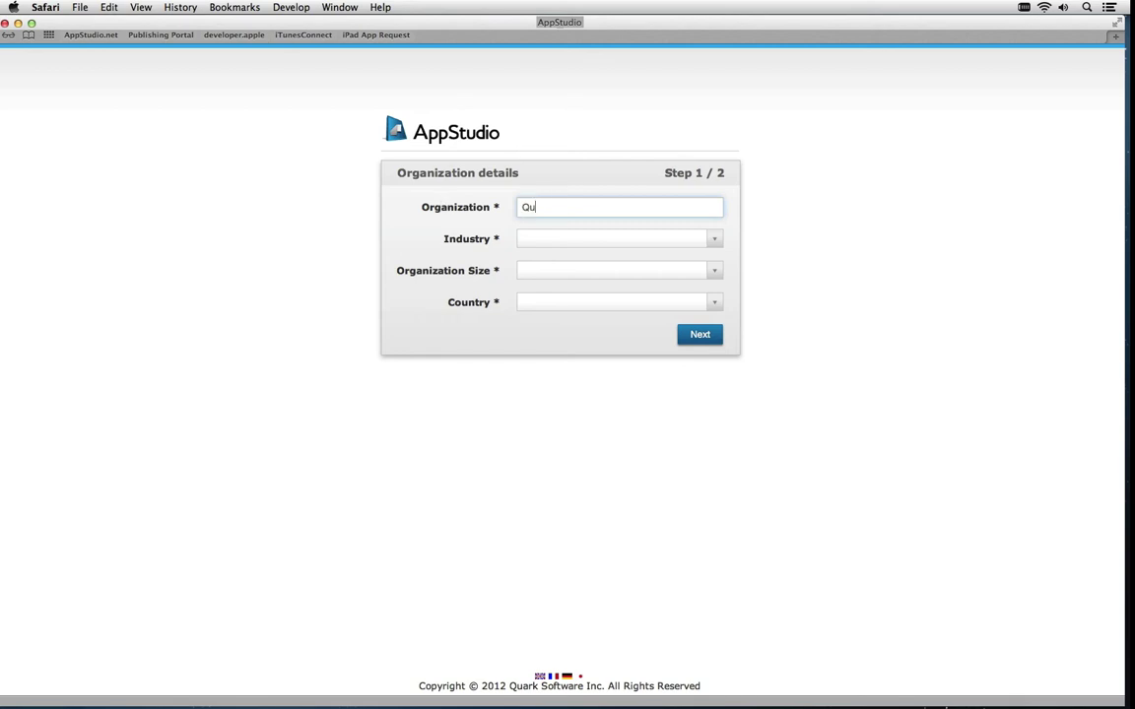
key("BackSpace")
type("My company")
Choose Design/Graphic Arts industry, organization size 1 and United Kingdom, then continue
left_click(642, 240)
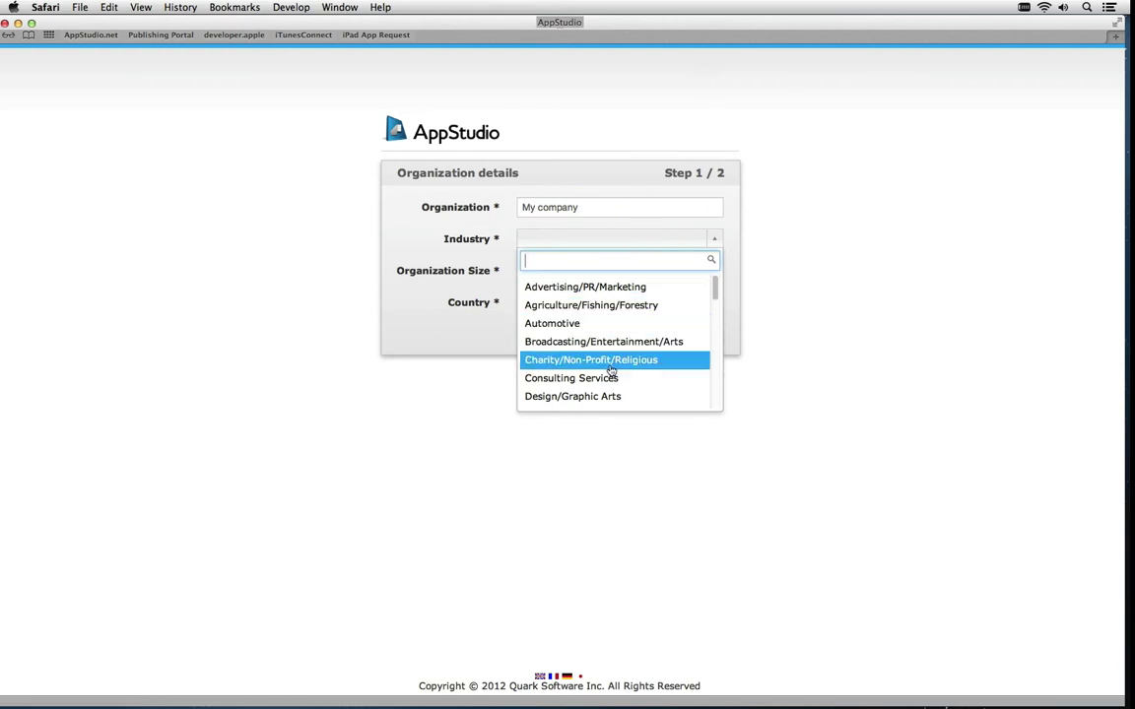
left_click(590, 396)
left_click(567, 272)
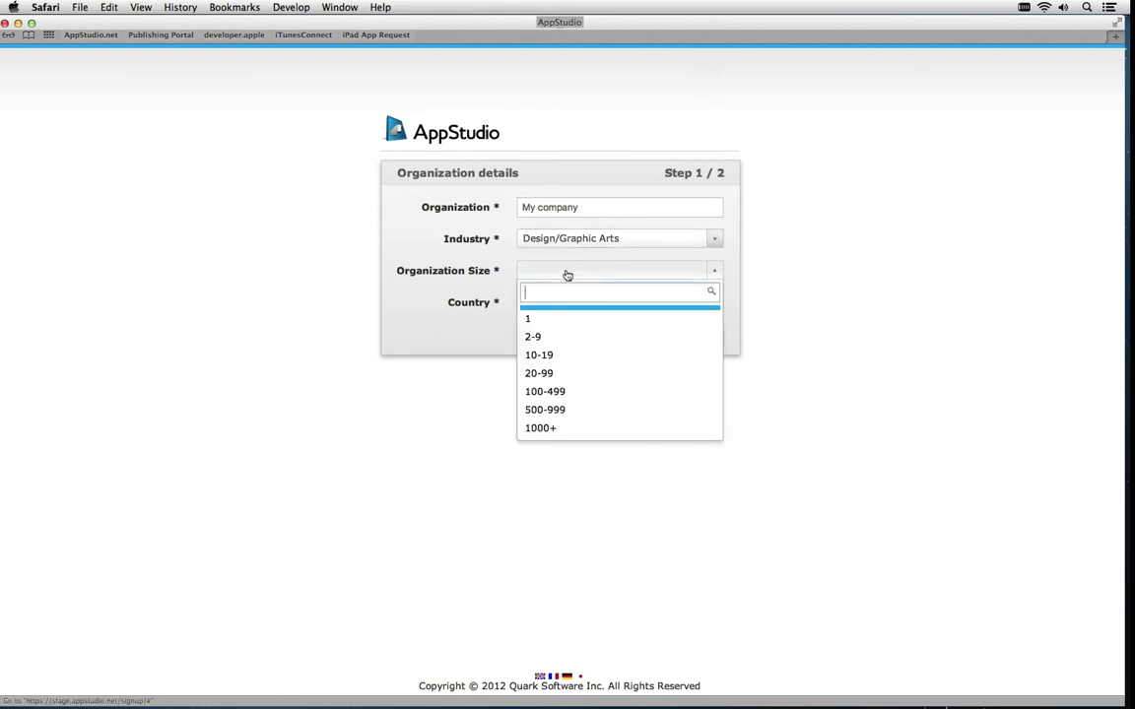
left_click(570, 323)
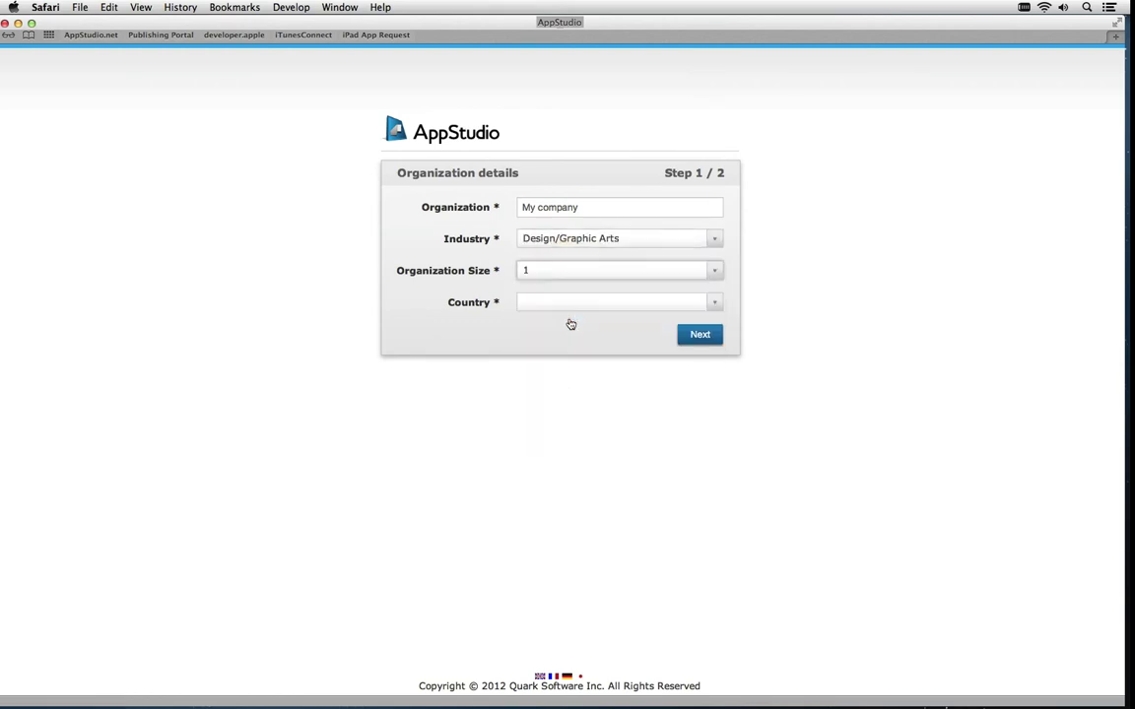
left_click(630, 308)
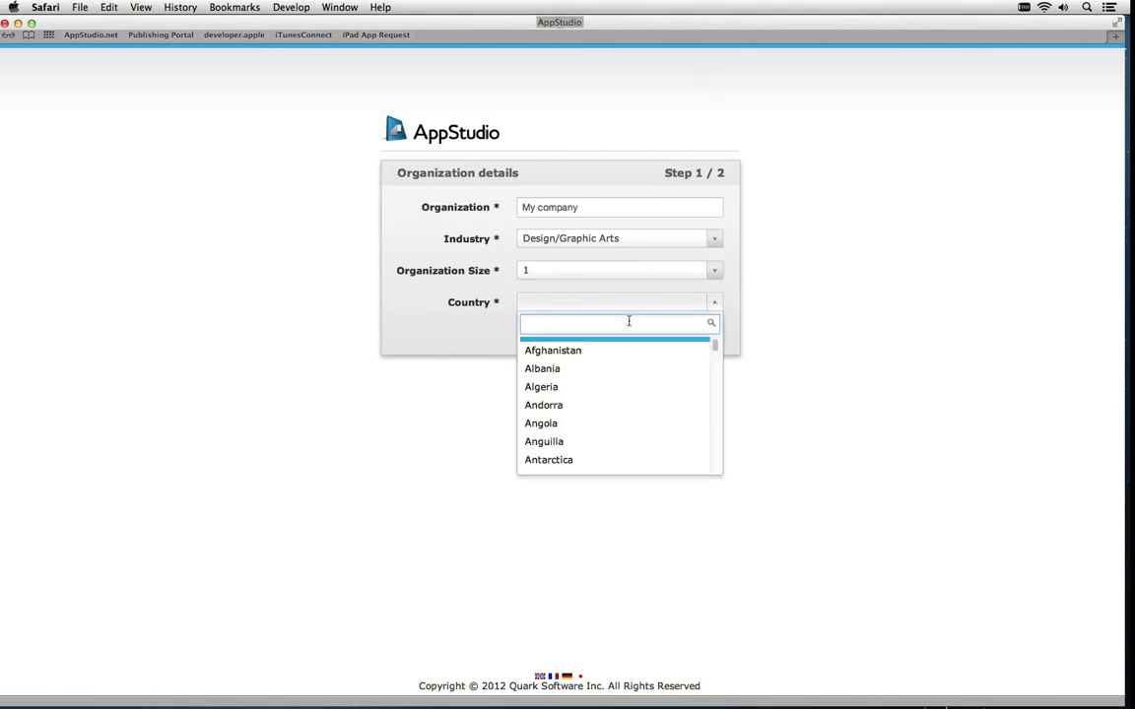
type("united")
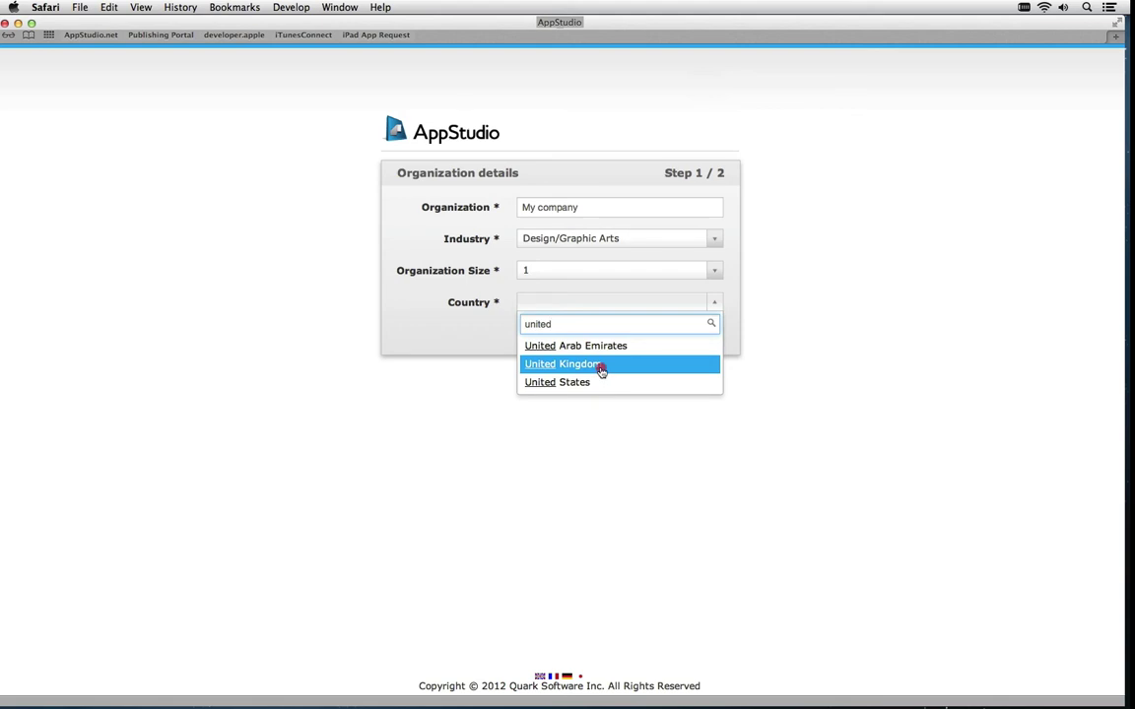
left_click(603, 366)
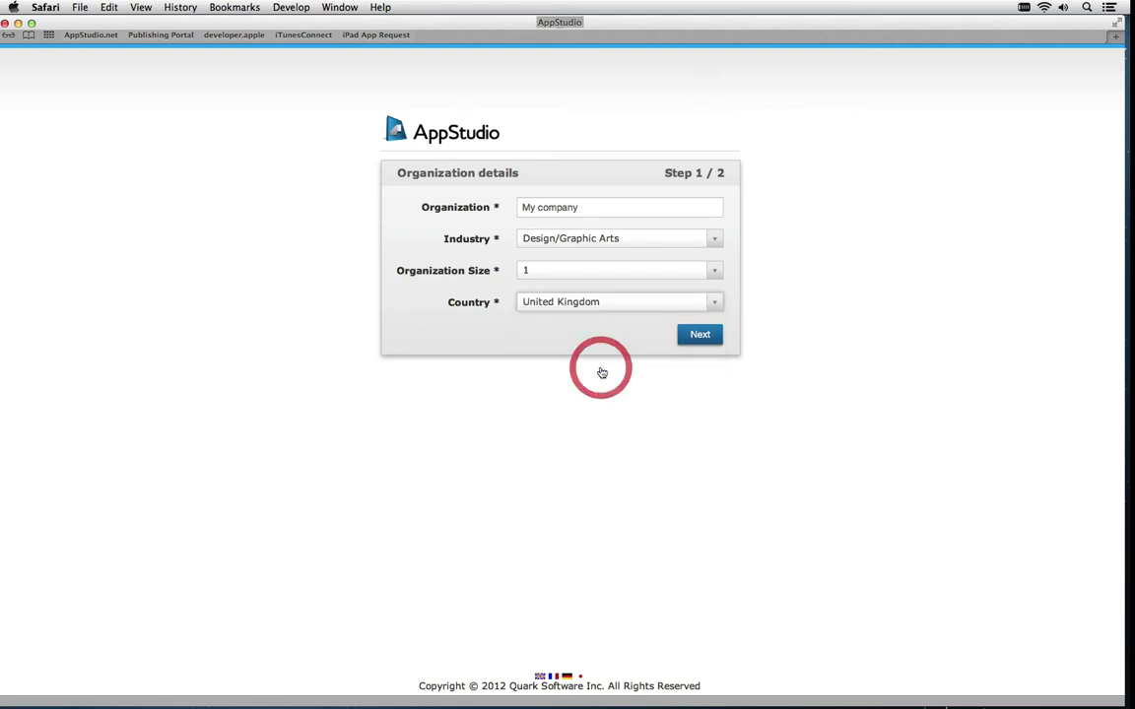
left_click(696, 337)
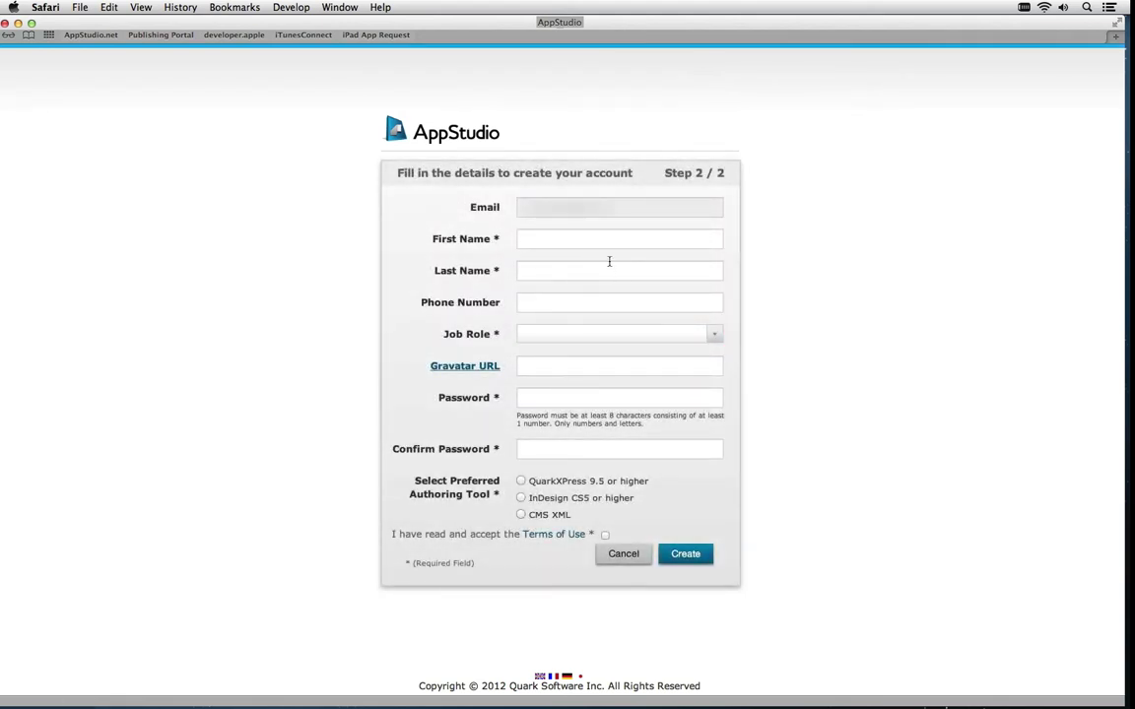
Enter the user's first and last name and set the job role to C-level
left_click(571, 239)
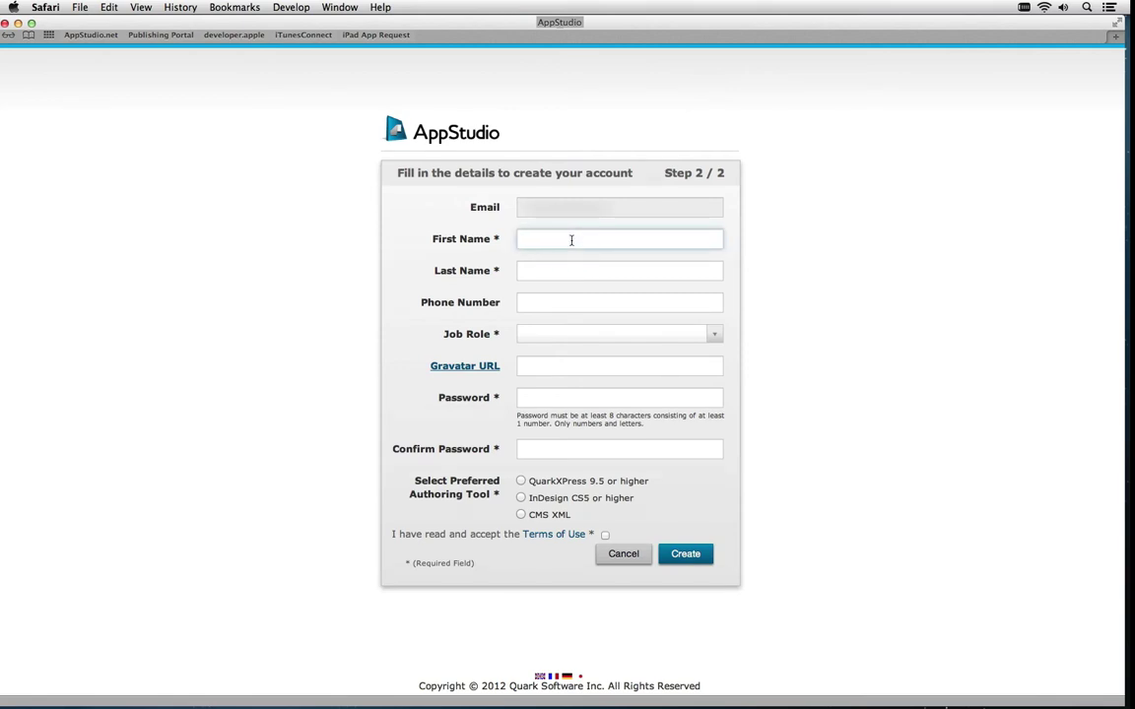
key("Tab")
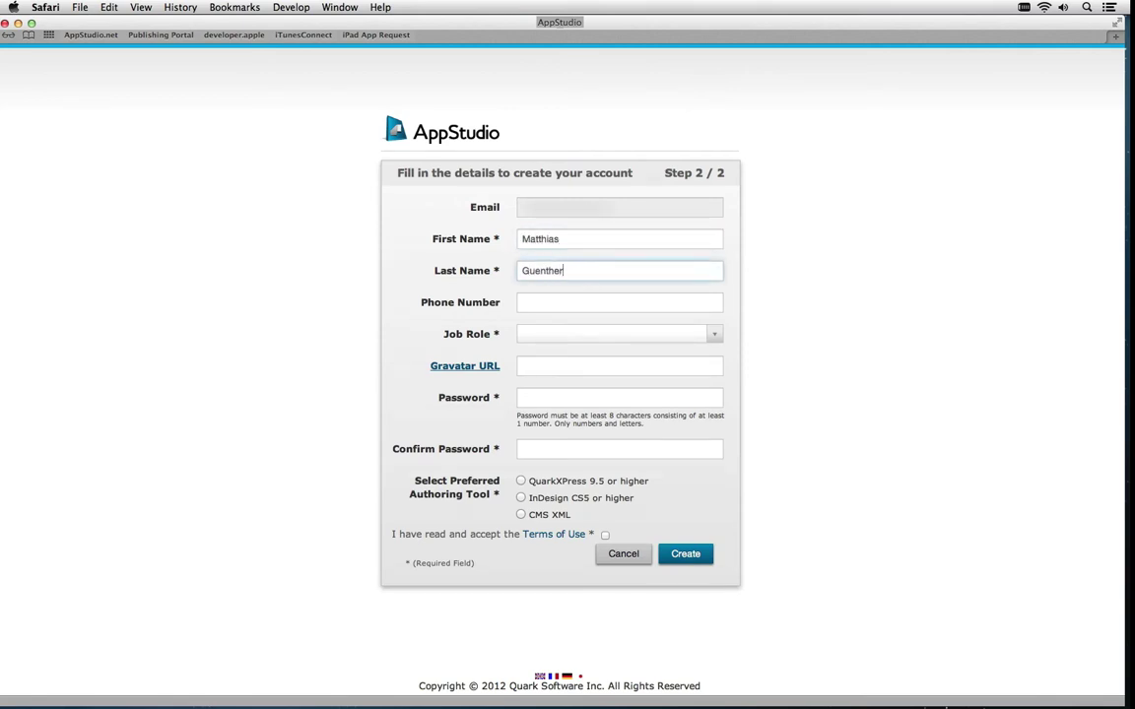
key("Tab")
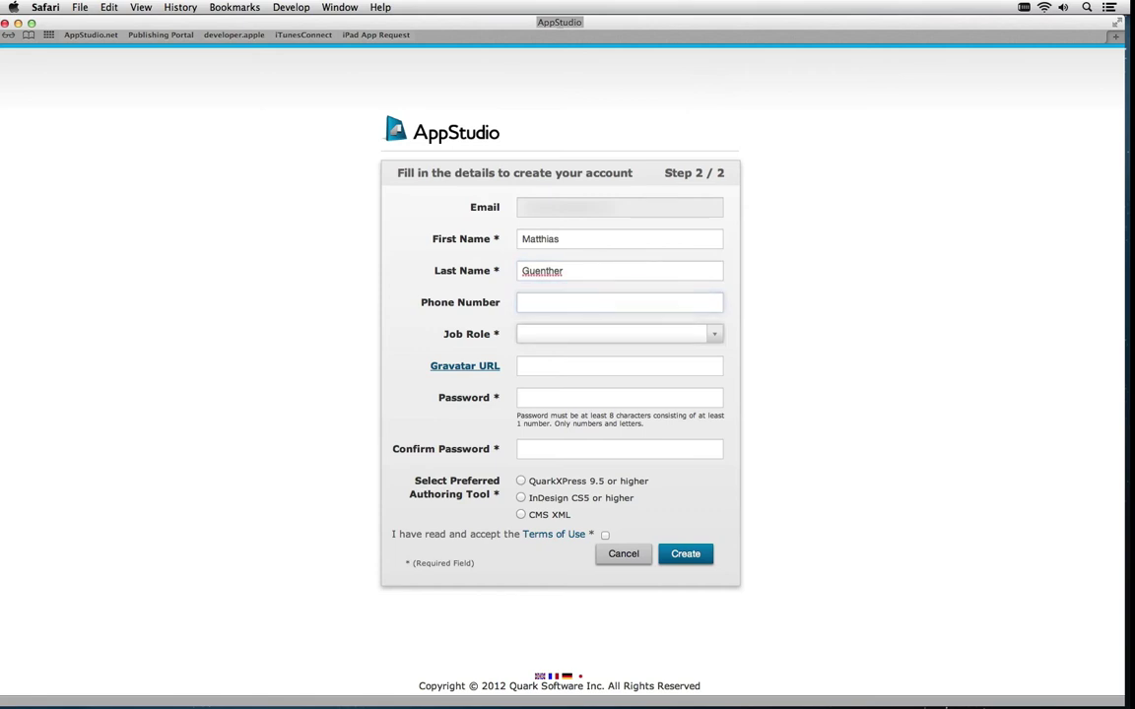
left_click(672, 336)
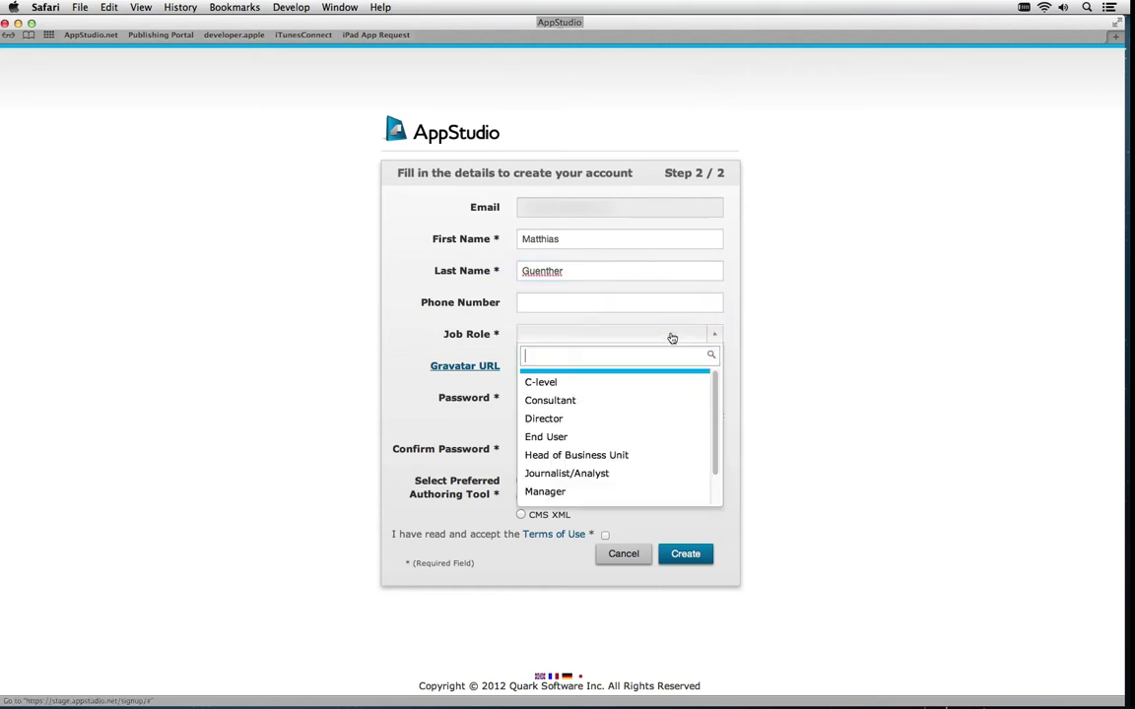
left_click(625, 382)
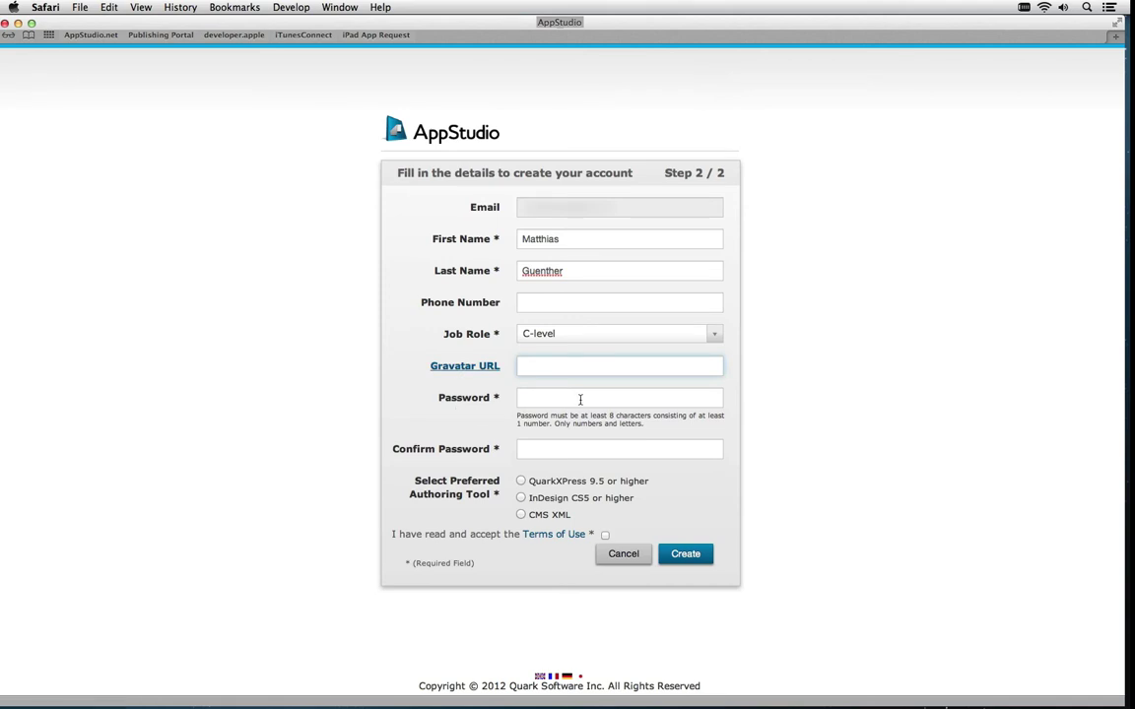
Enter and confirm the password, choose QuarkXPress 9.5 or higher, and accept the Terms of Use
left_click(578, 399)
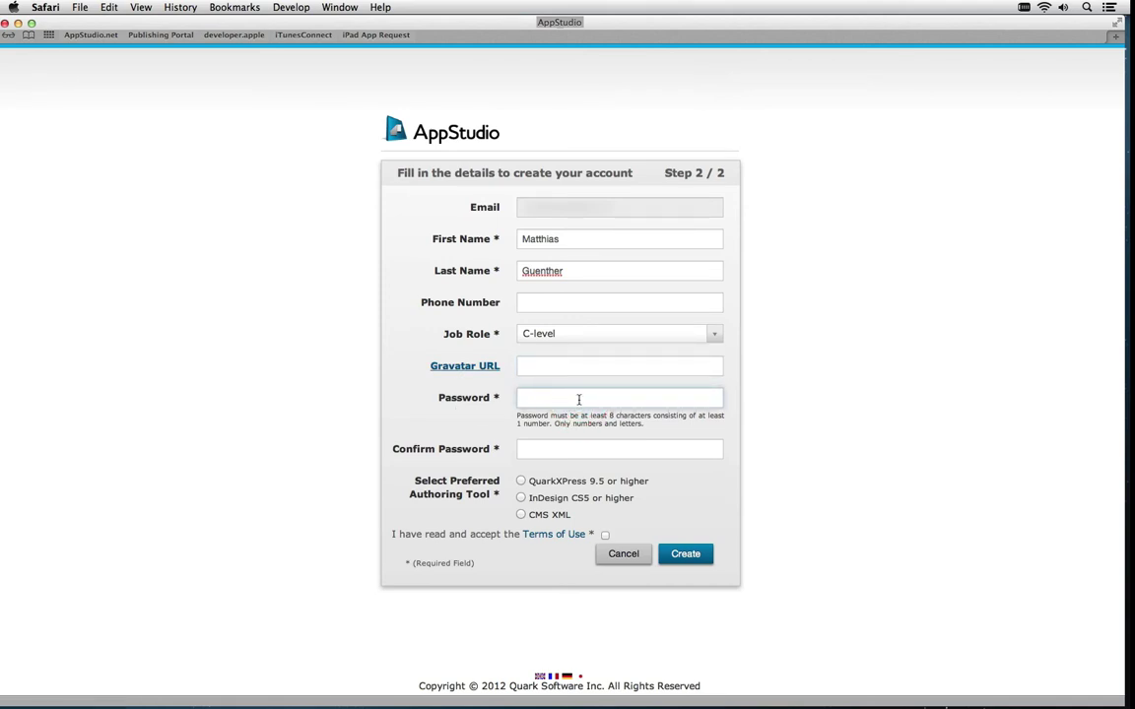
type("•••••••••••••")
left_click(567, 457)
type("••••••••••")
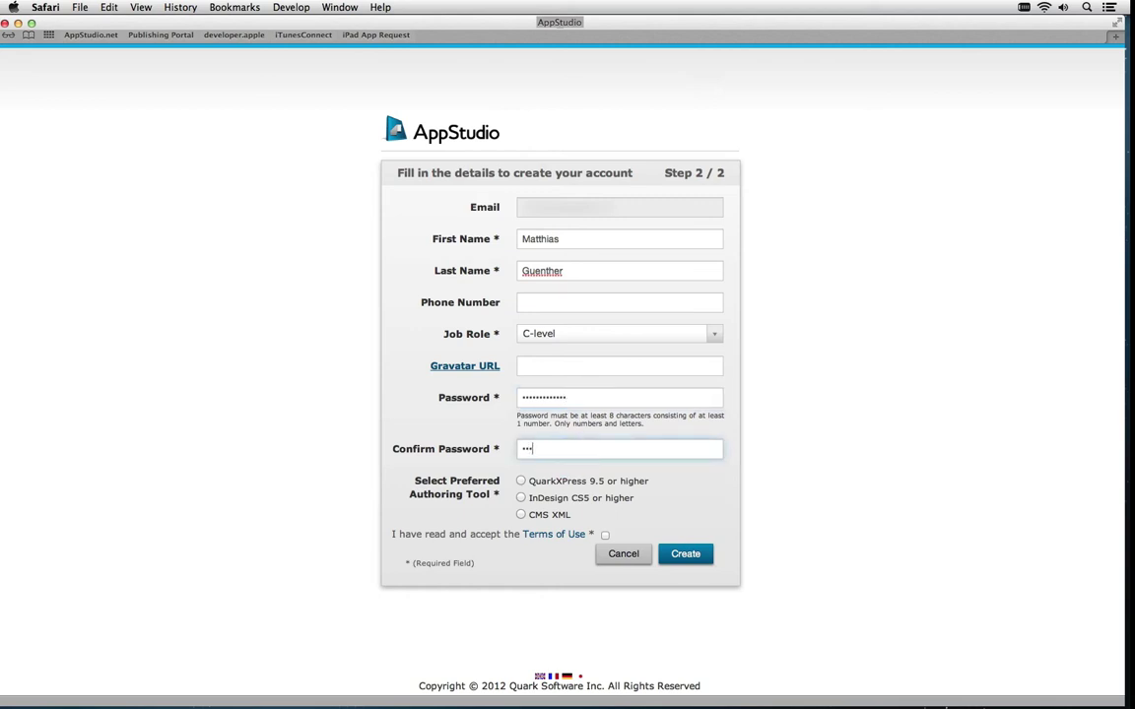
type("•••")
left_click(521, 482)
left_click(605, 535)
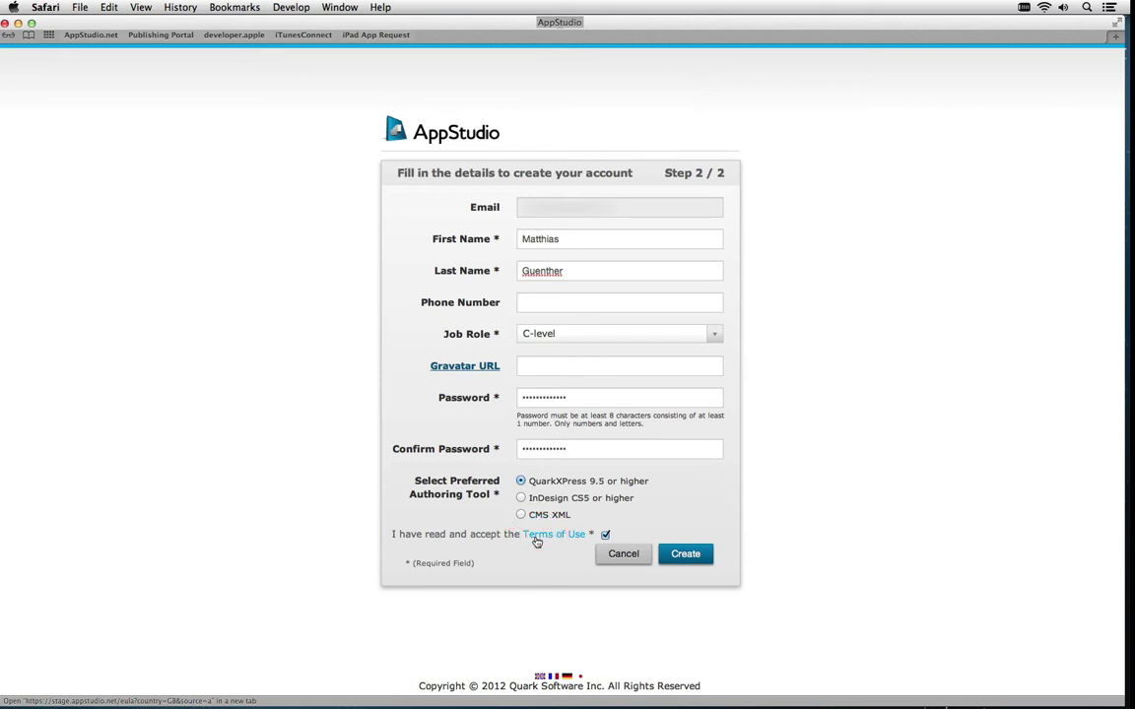
left_click(537, 535)
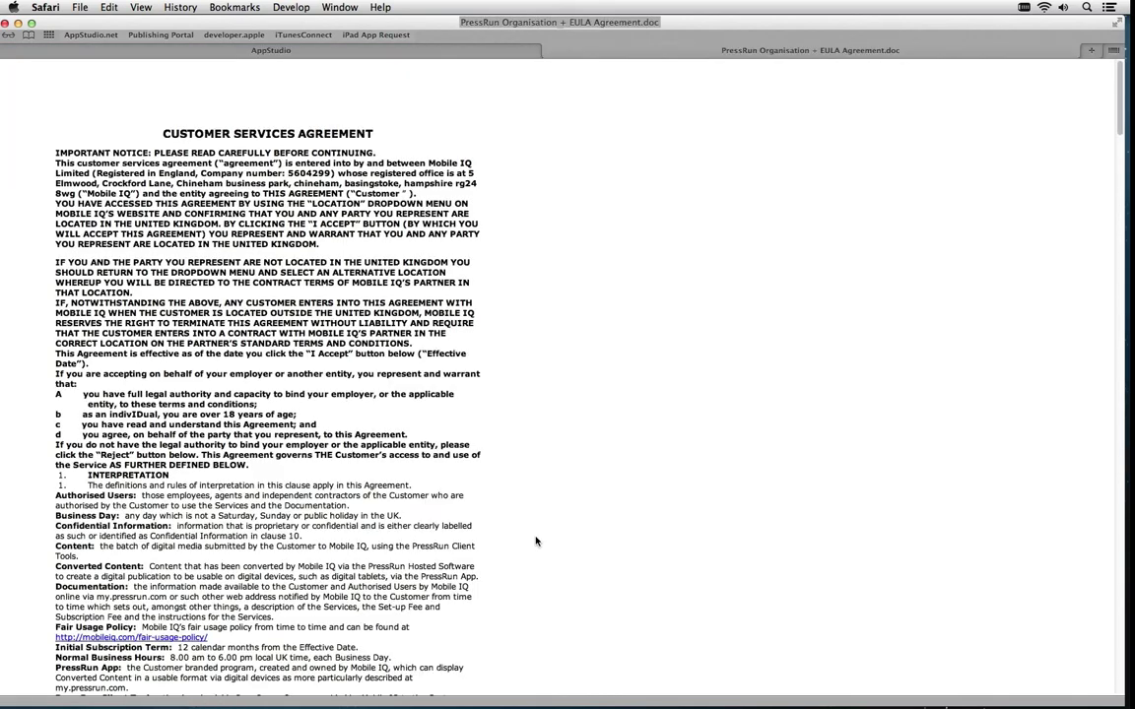
left_click(376, 50)
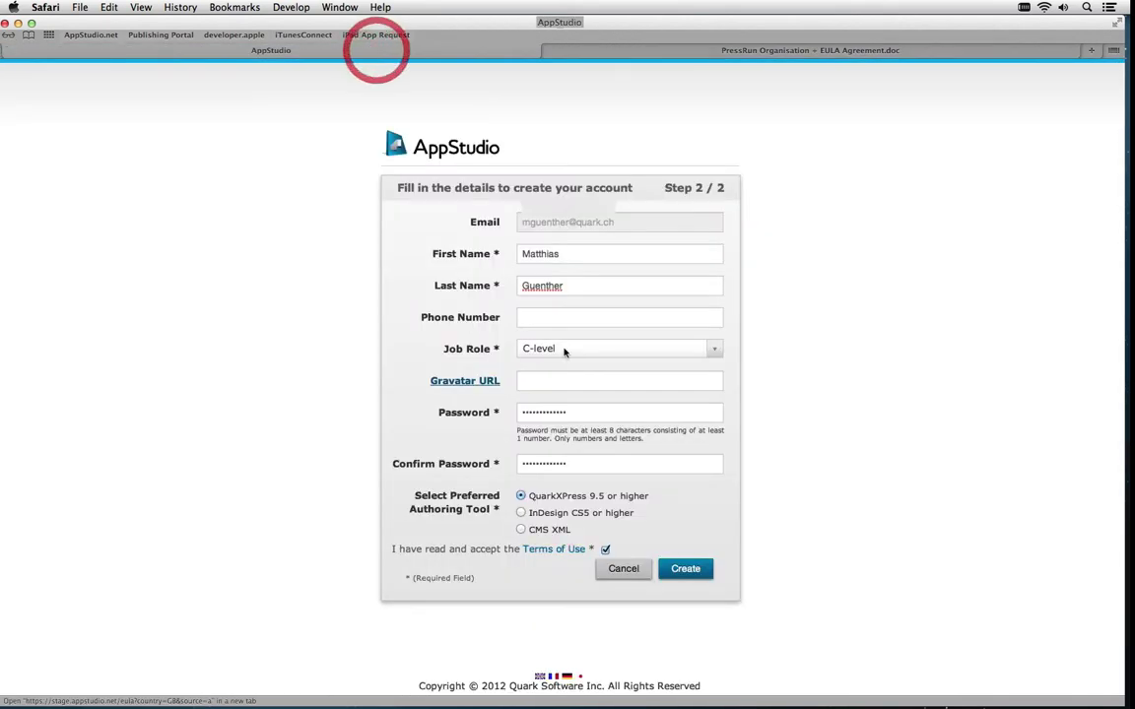
Submit the account form and view the organization's Users page
left_click(702, 579)
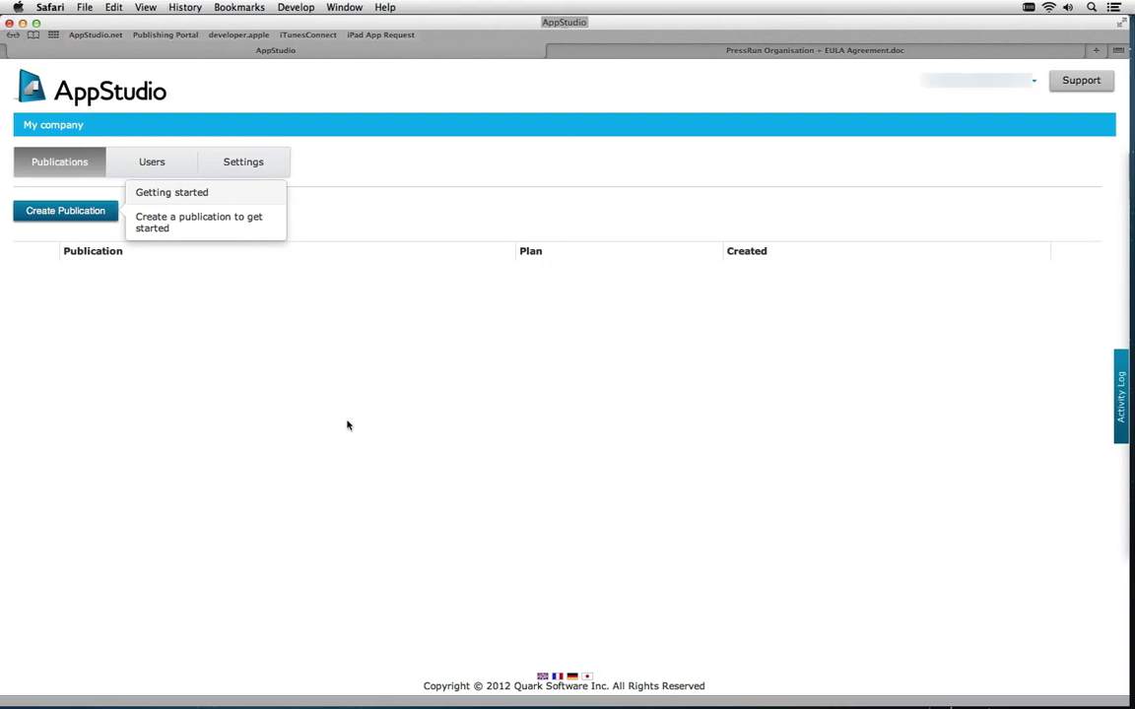
left_click(159, 164)
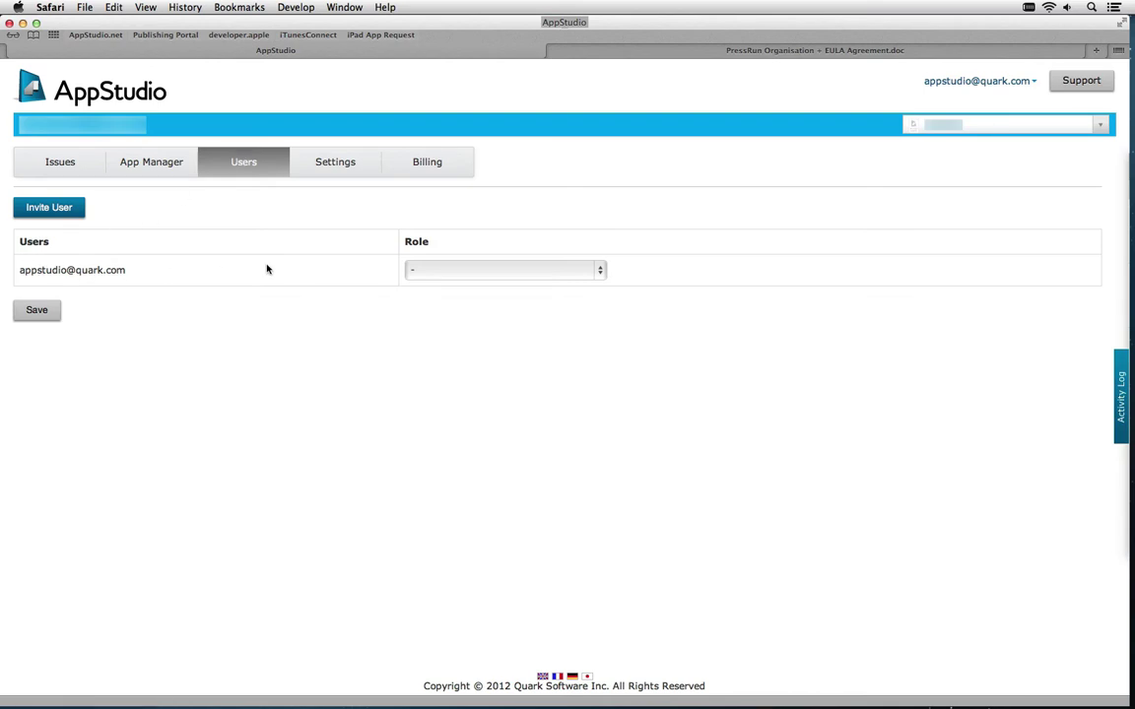
Make the existing user an Admin and invite the designer's e-mail address with the Designer role
left_click(600, 271)
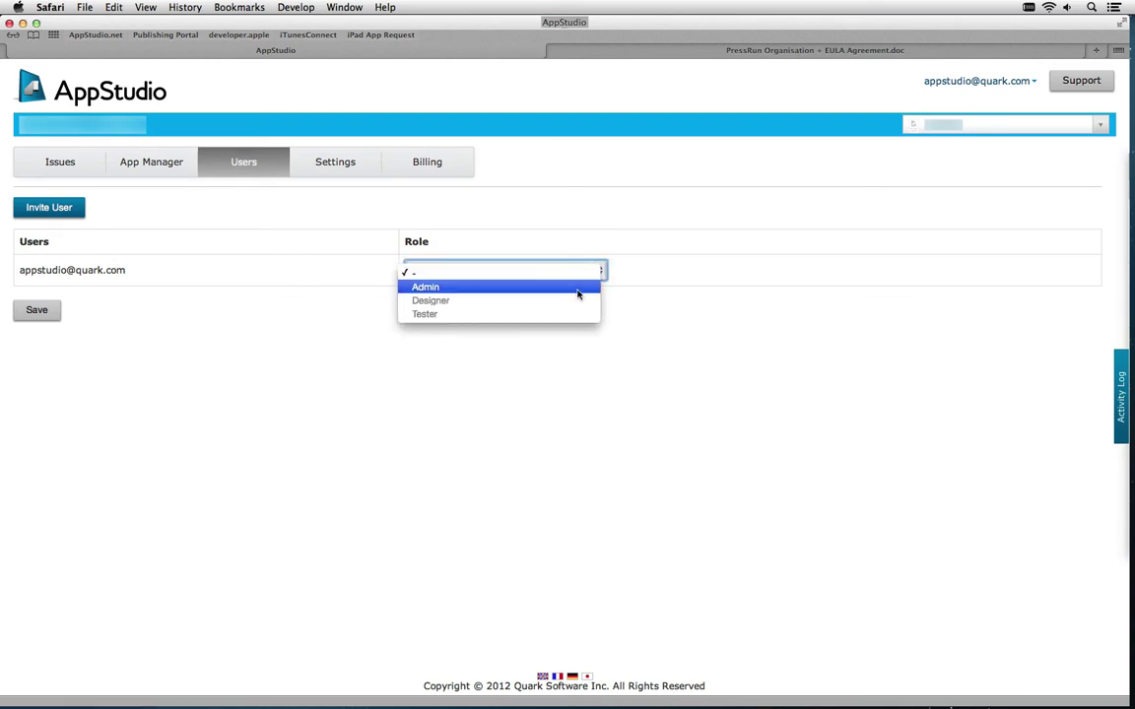
left_click(578, 288)
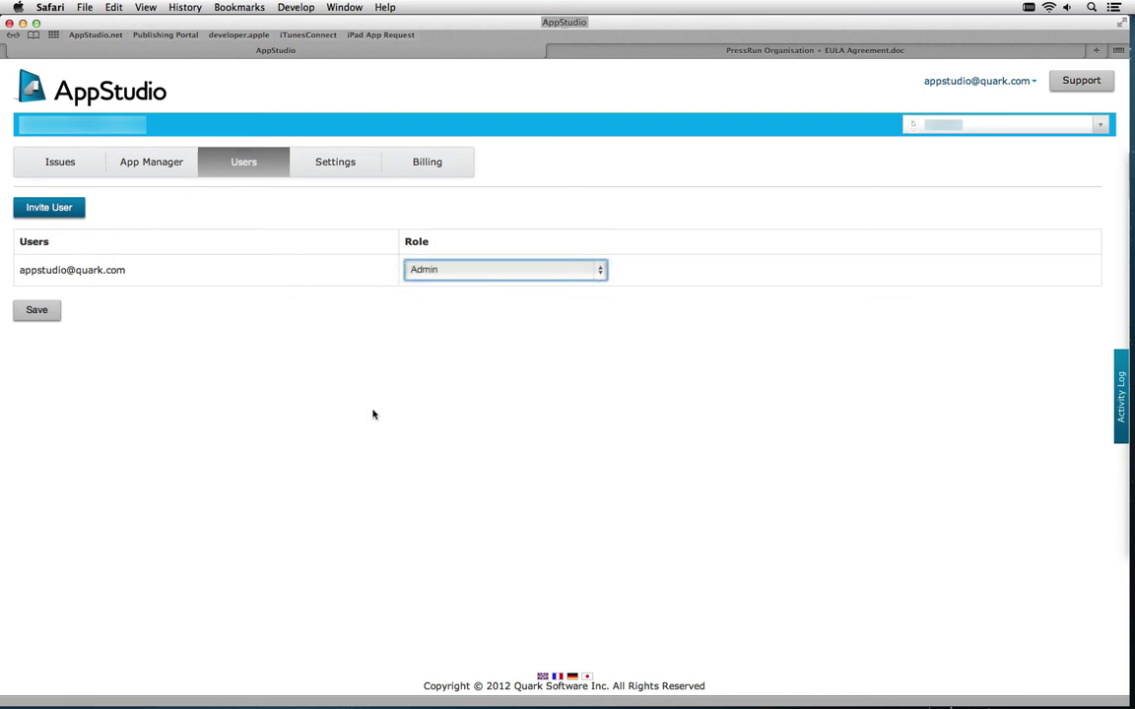
left_click(62, 206)
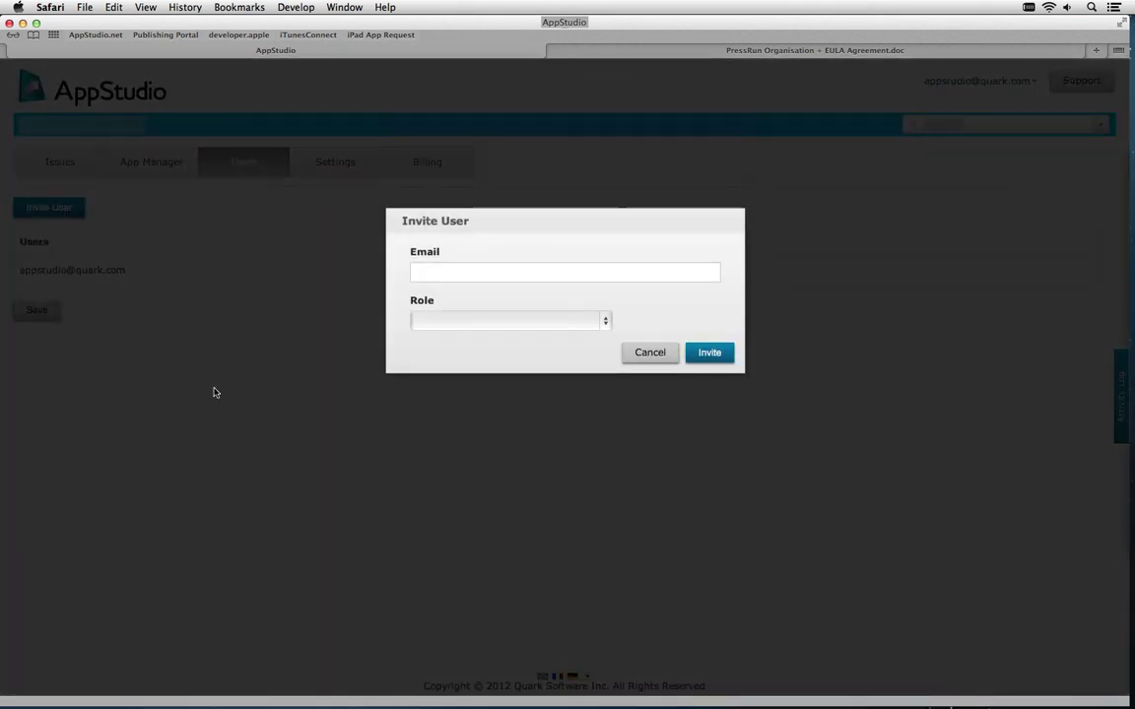
left_click(447, 273)
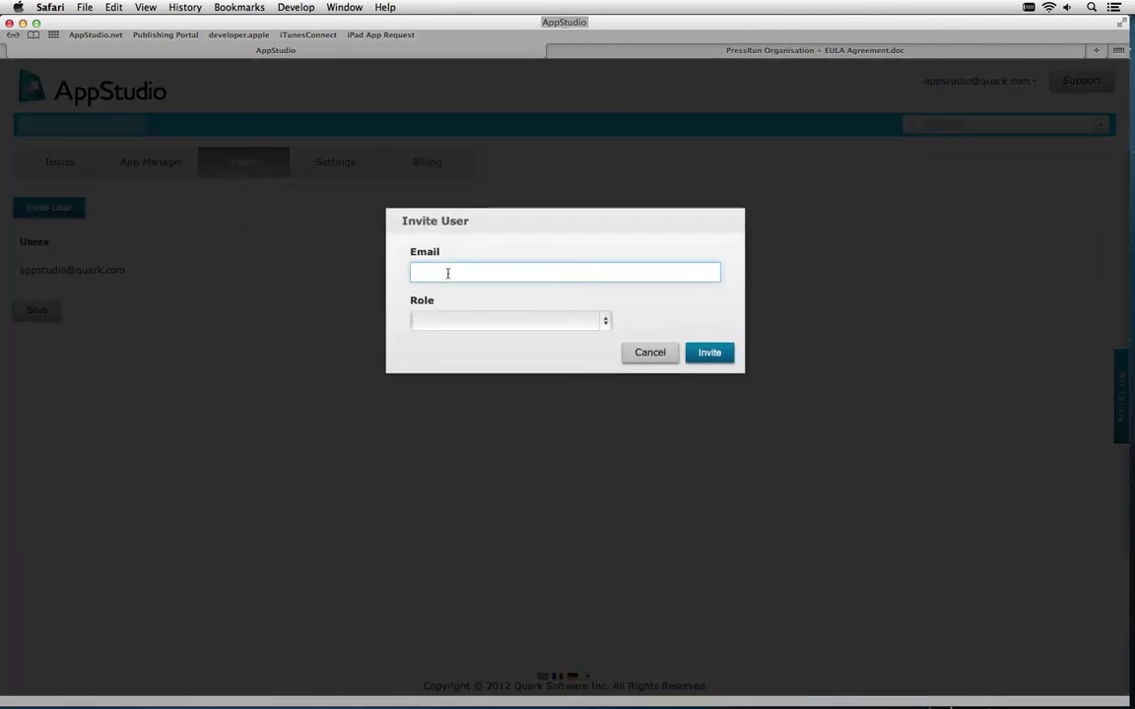
left_click(459, 321)
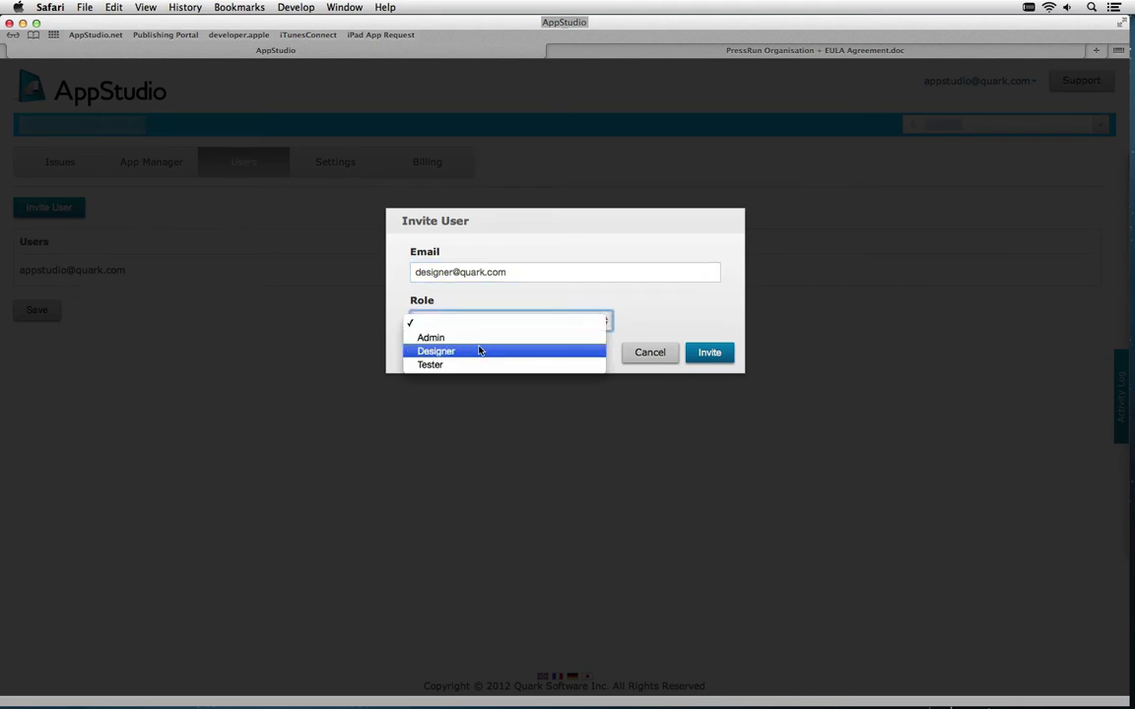
left_click(480, 351)
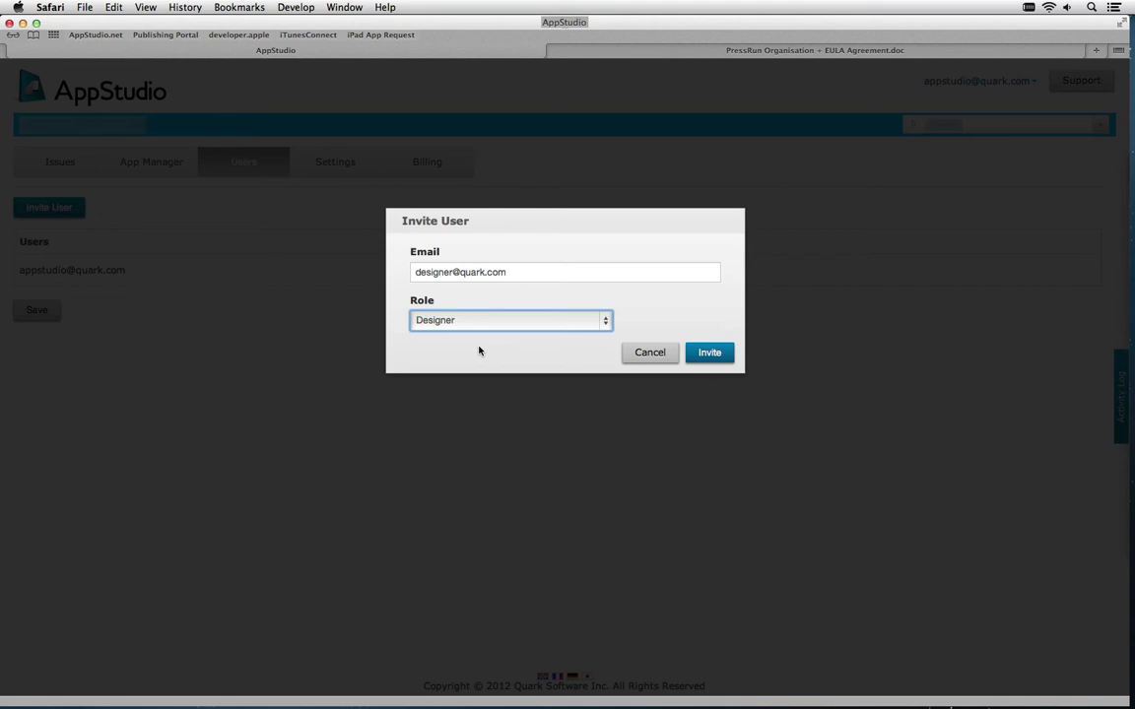
left_click(496, 329)
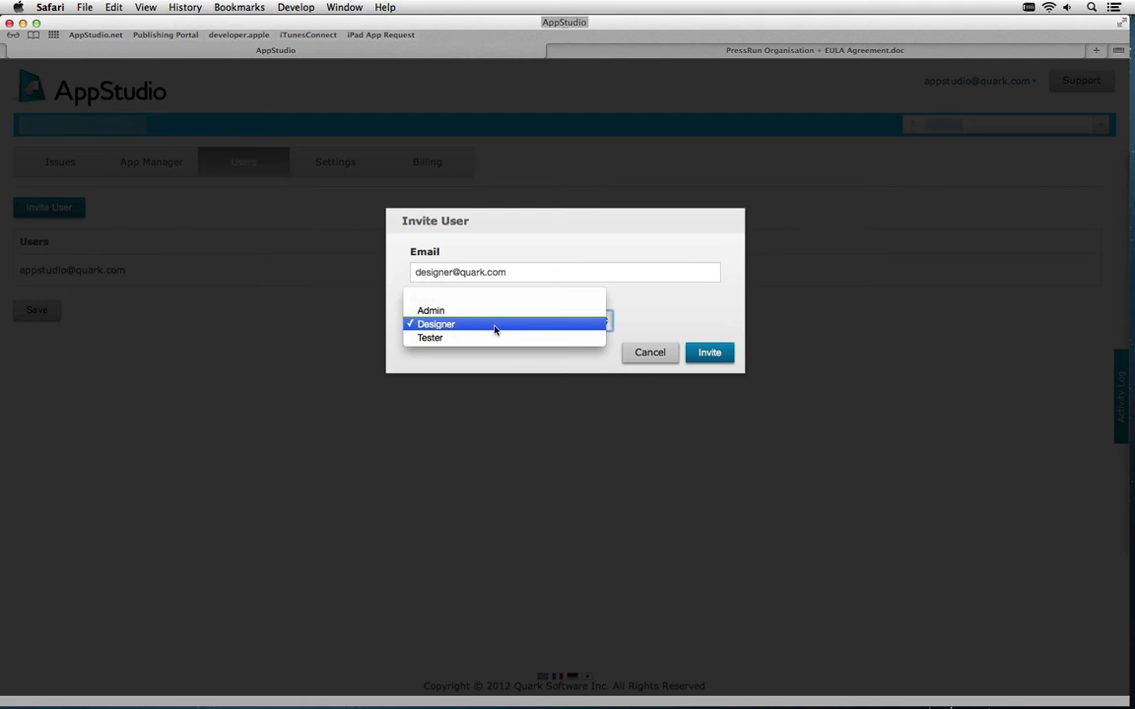
left_click(495, 325)
left_click(712, 355)
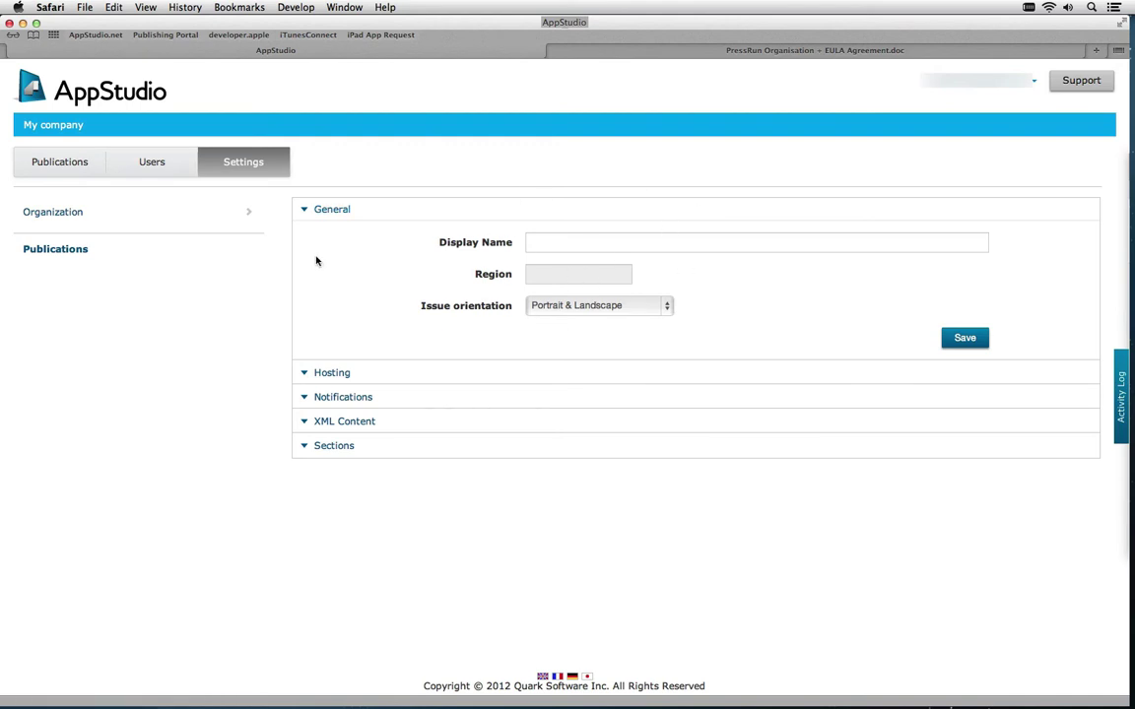
Expand the Hosting, Notifications, XML Content and Sections settings, then view the Publications list
left_click(353, 374)
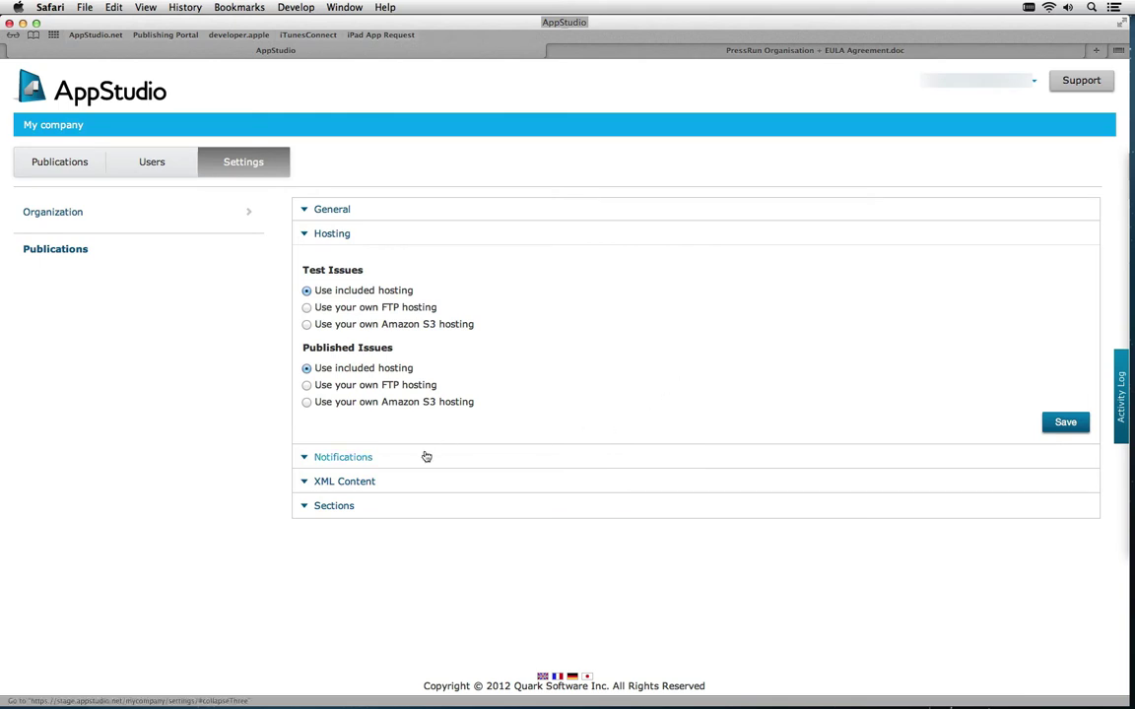
left_click(345, 458)
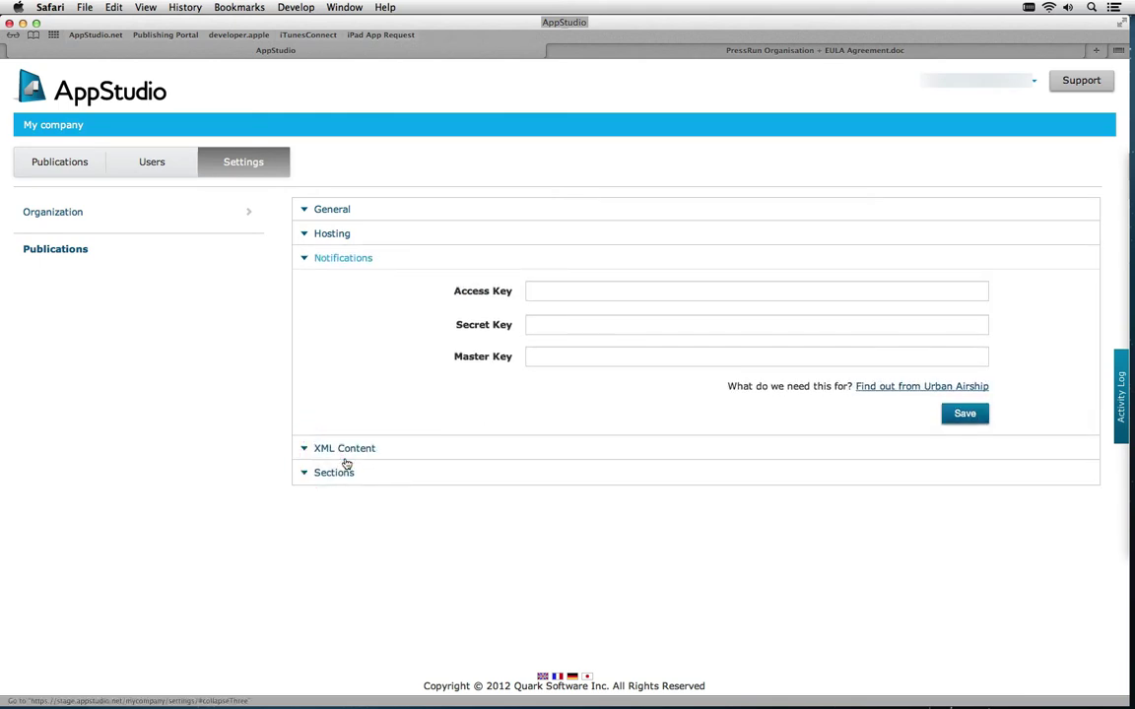
left_click(346, 460)
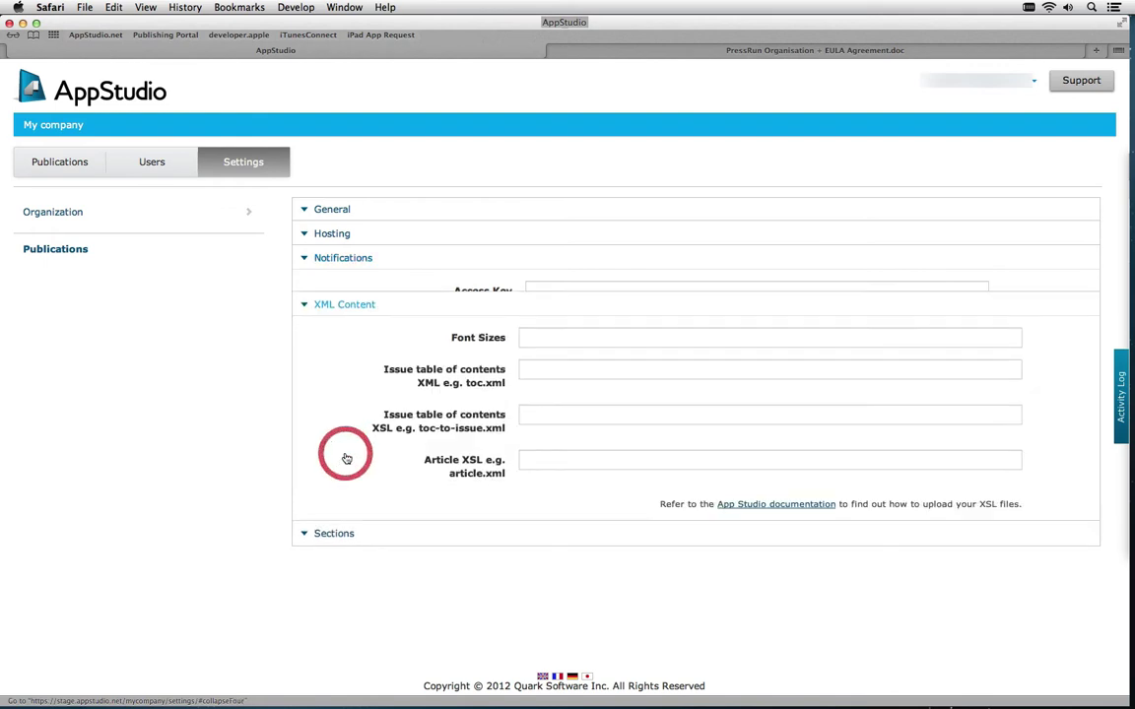
left_click(337, 544)
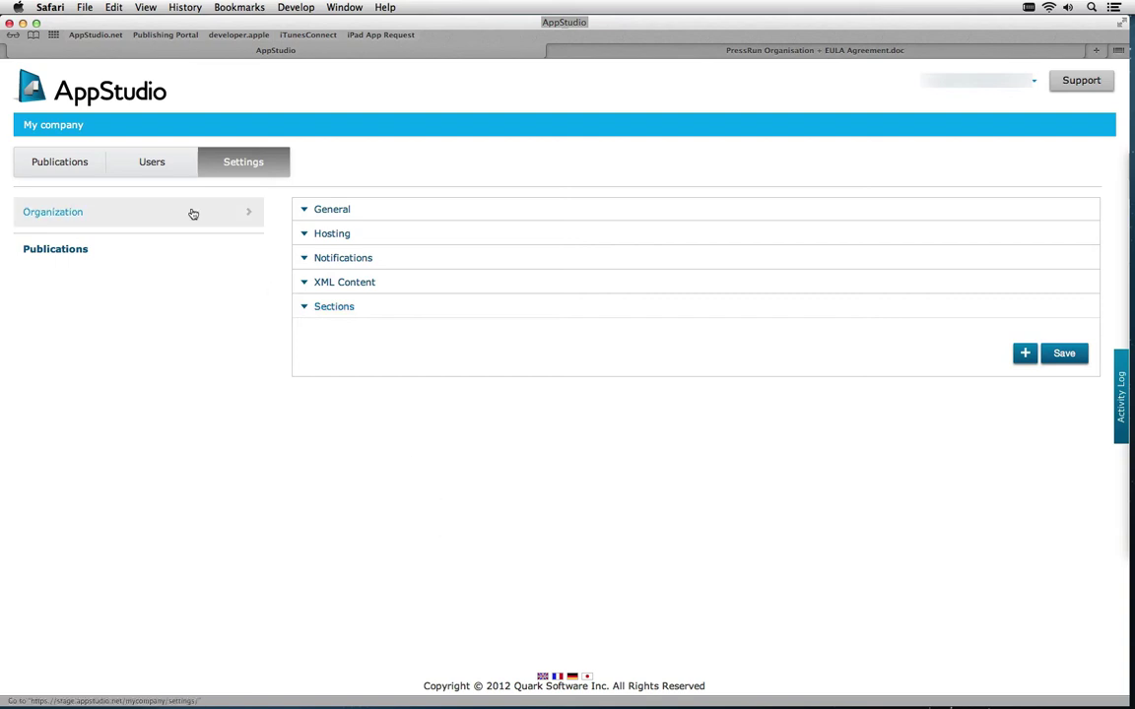
left_click(78, 166)
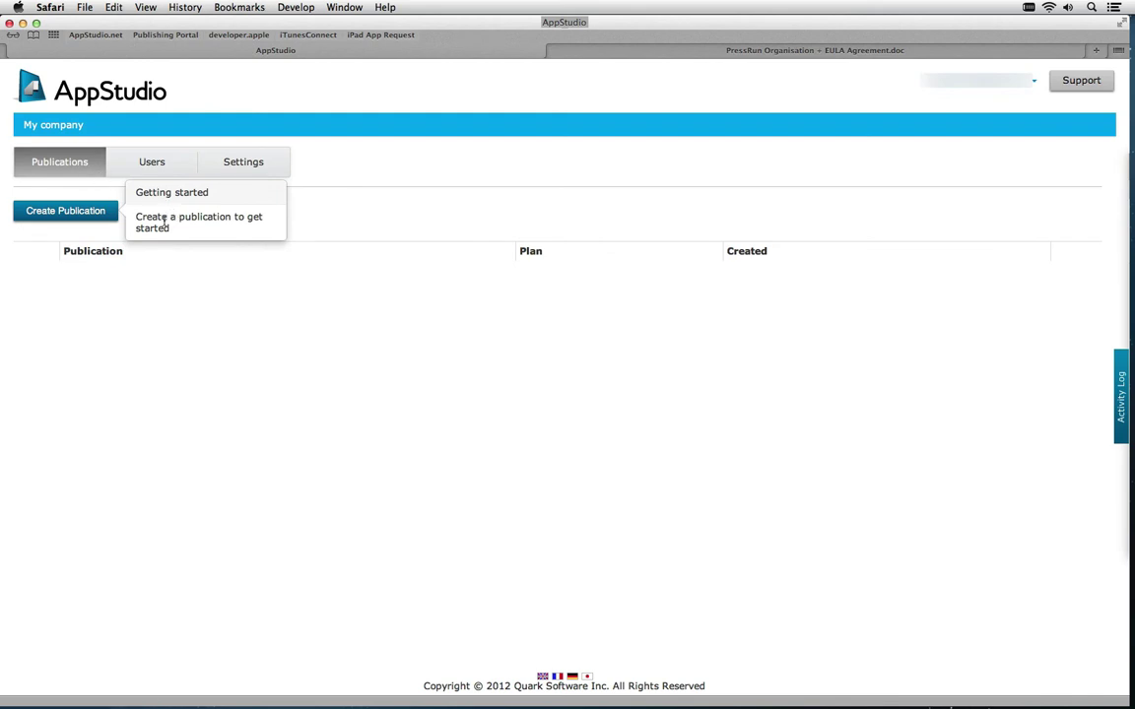
Create a publication named 'My magazine', view its upgrade plans, and return to the publications list
left_click(94, 215)
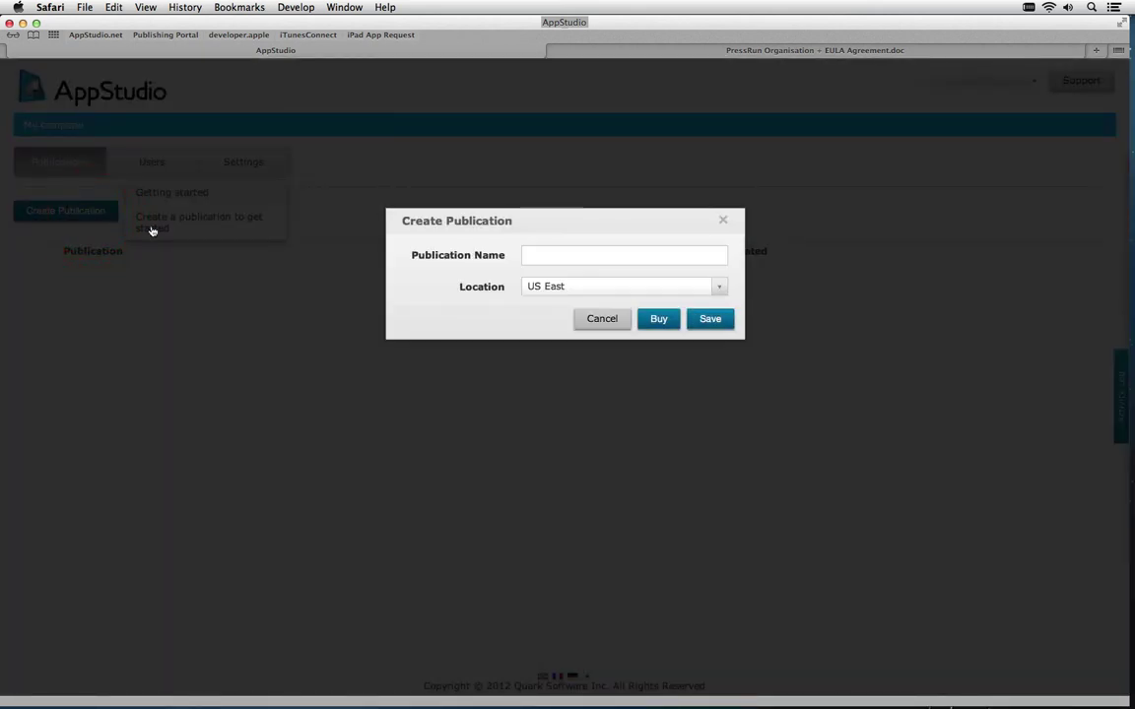
left_click(555, 254)
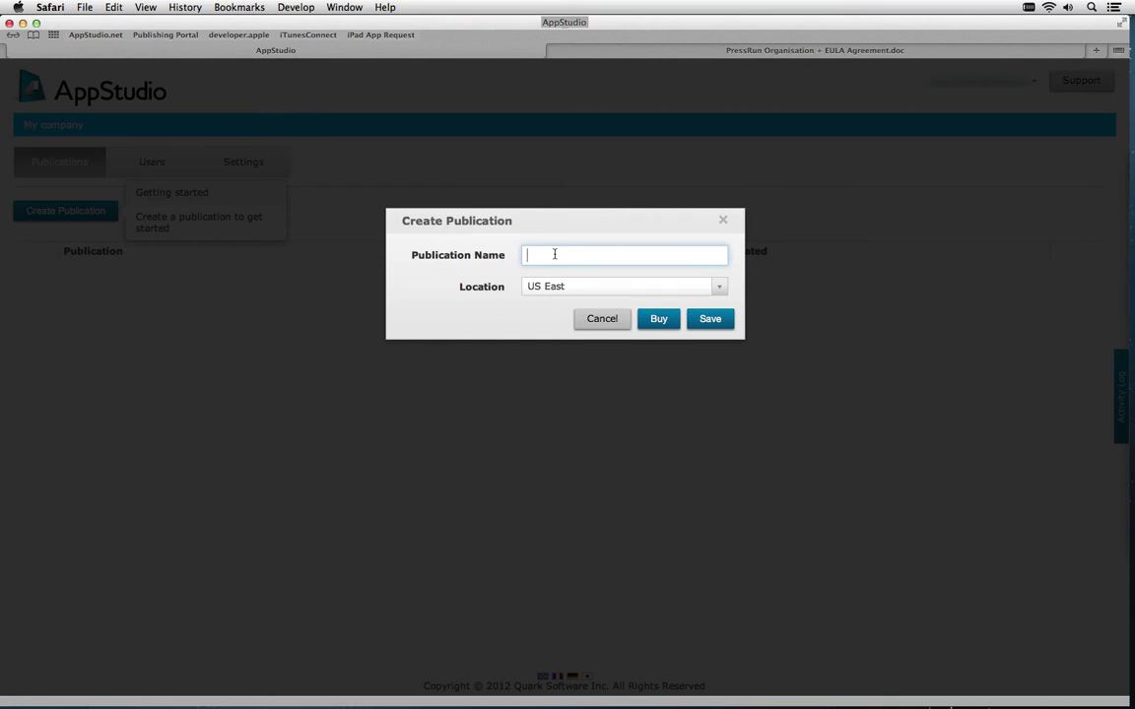
type("My magazine")
left_click(720, 322)
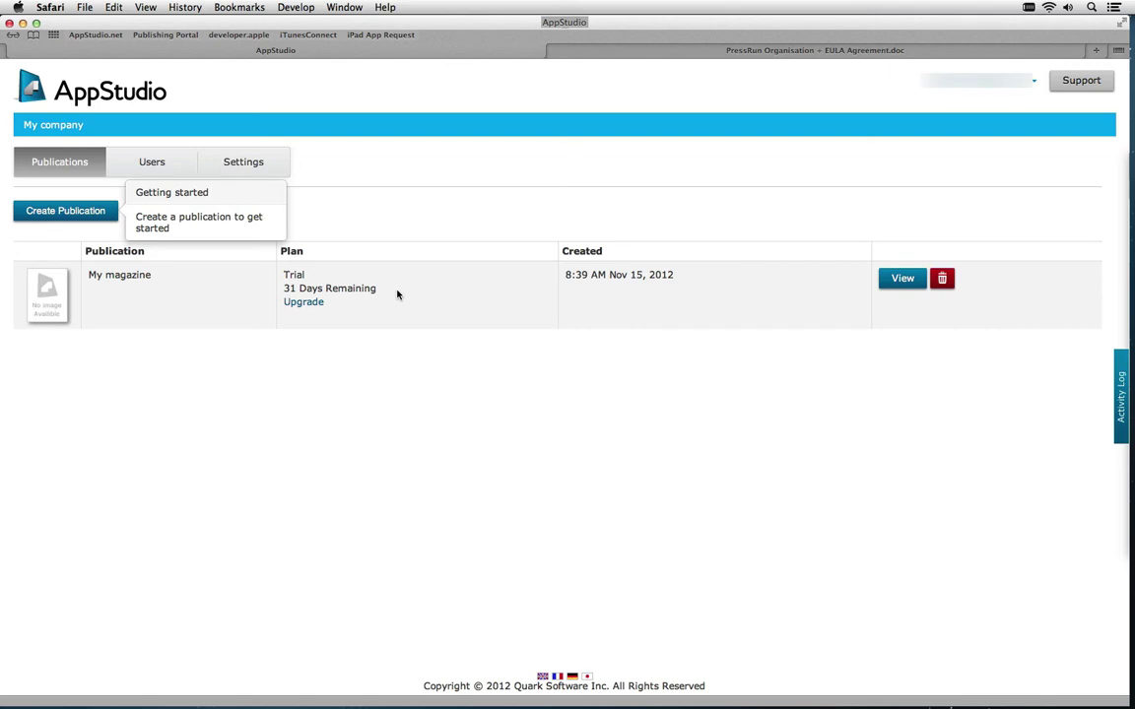
left_click(313, 302)
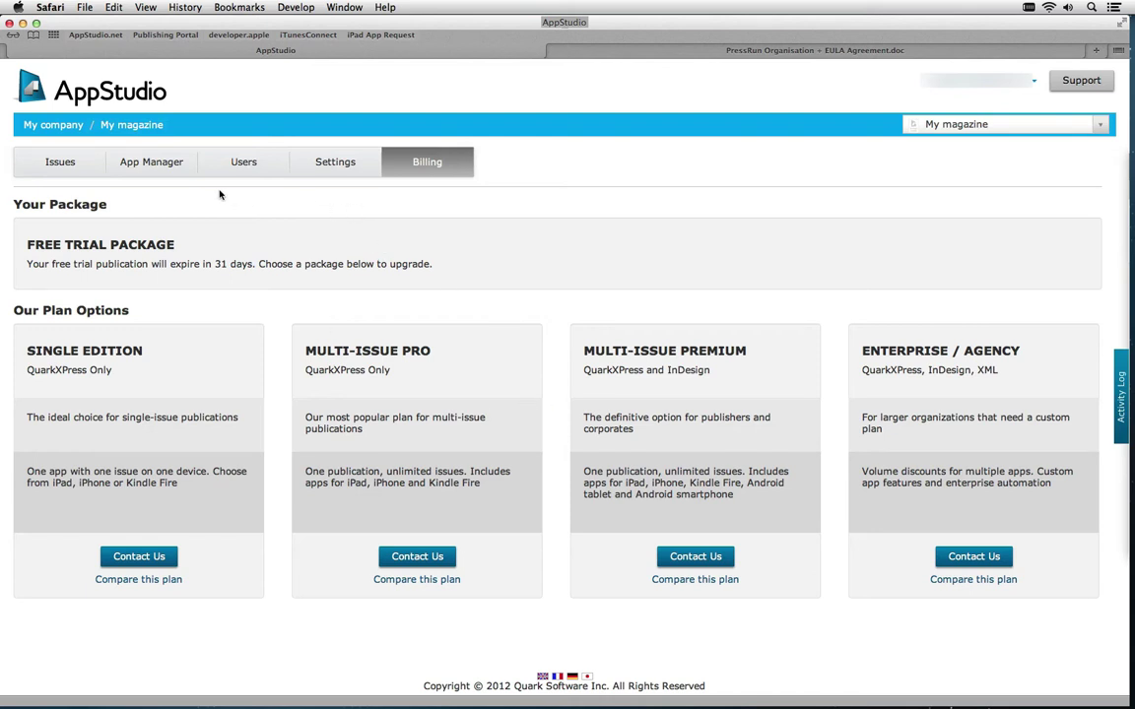
left_click(109, 126)
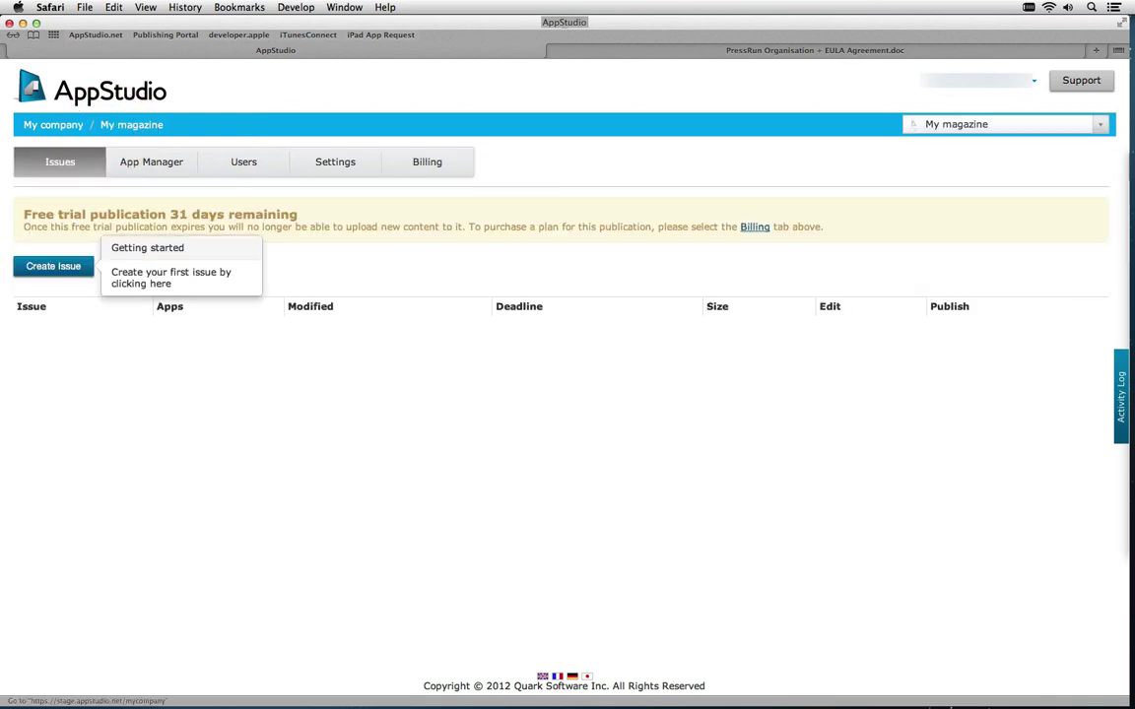
left_click(49, 125)
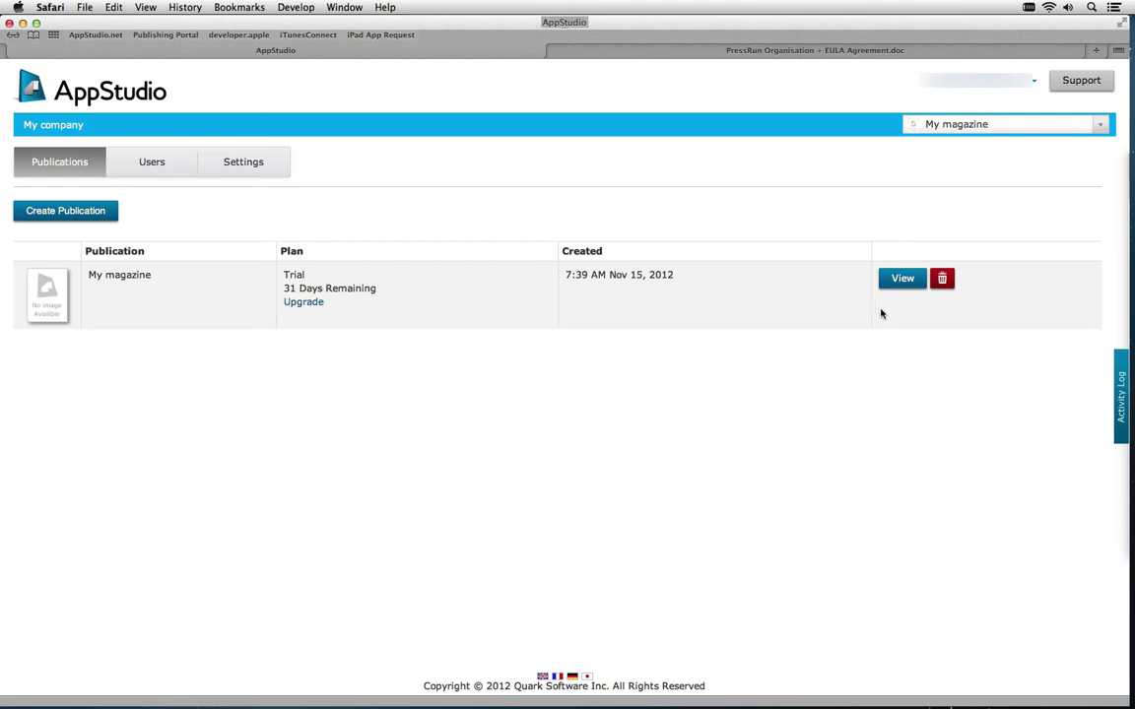
Add issue 'December', subtitled 'How to create an HTML5 based app', deadline 2 December 2012
left_click(898, 281)
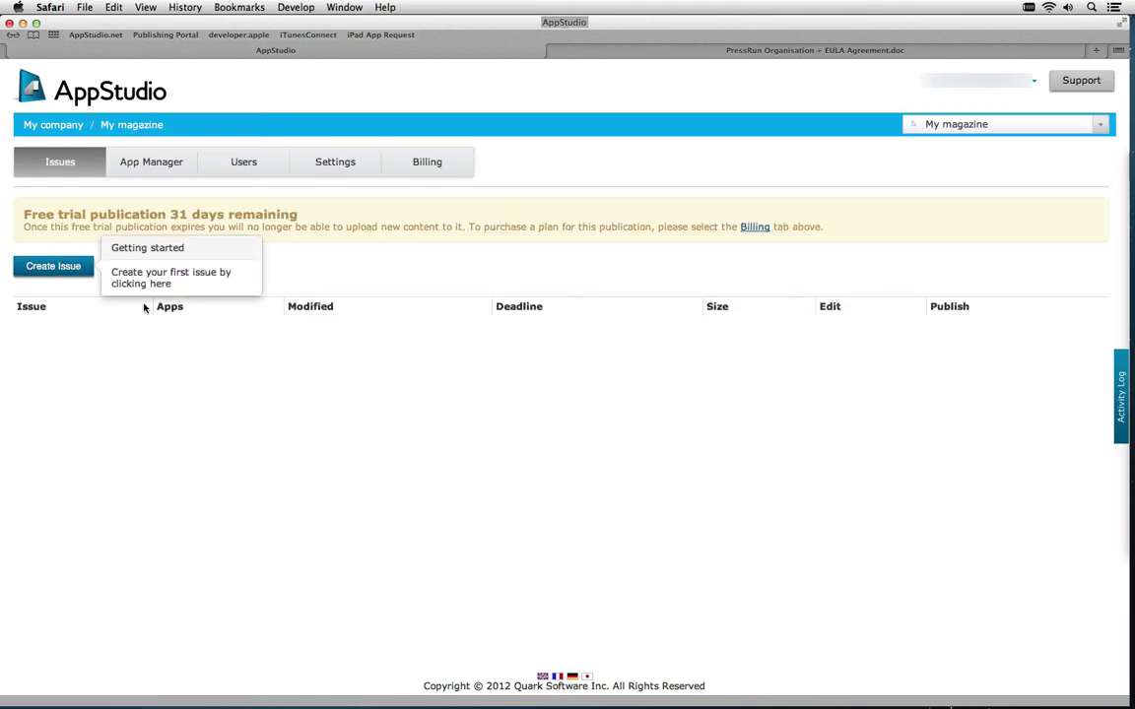
left_click(69, 268)
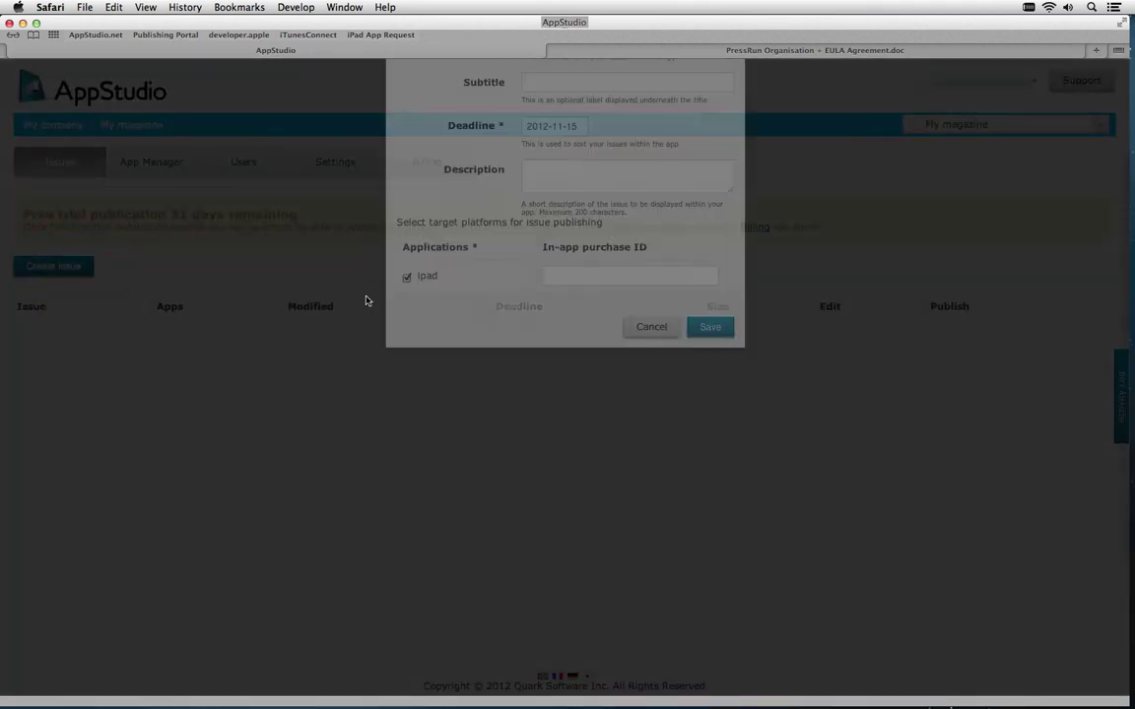
left_click(581, 259)
type("December")
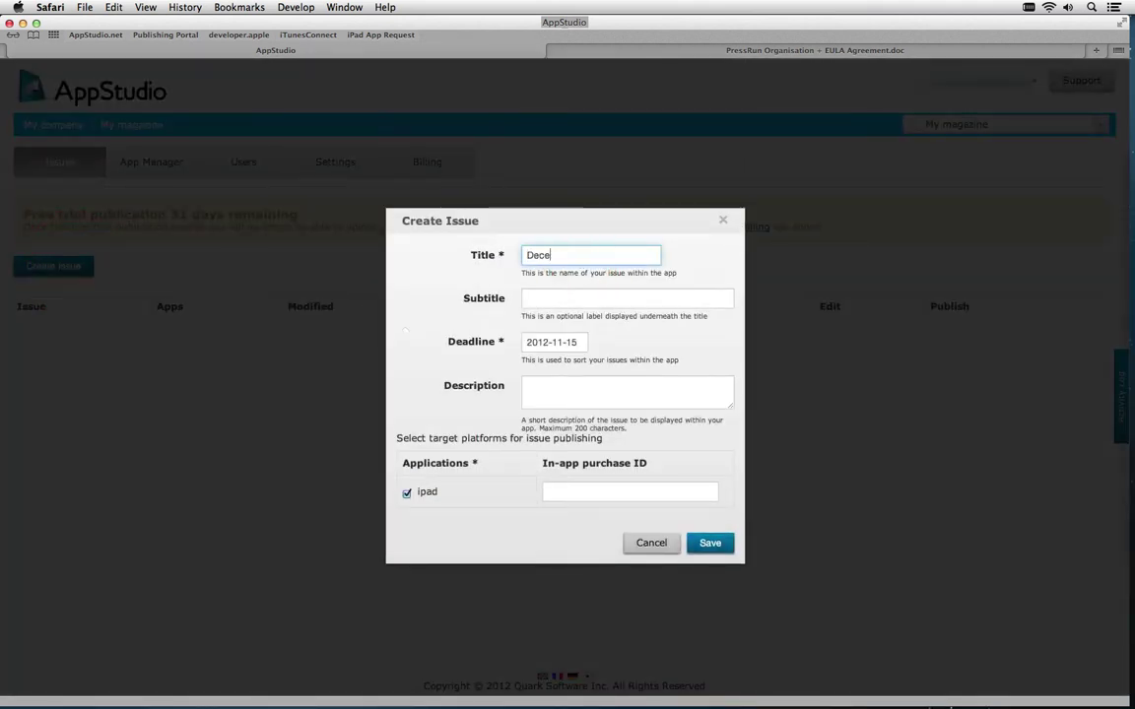
key("Tab")
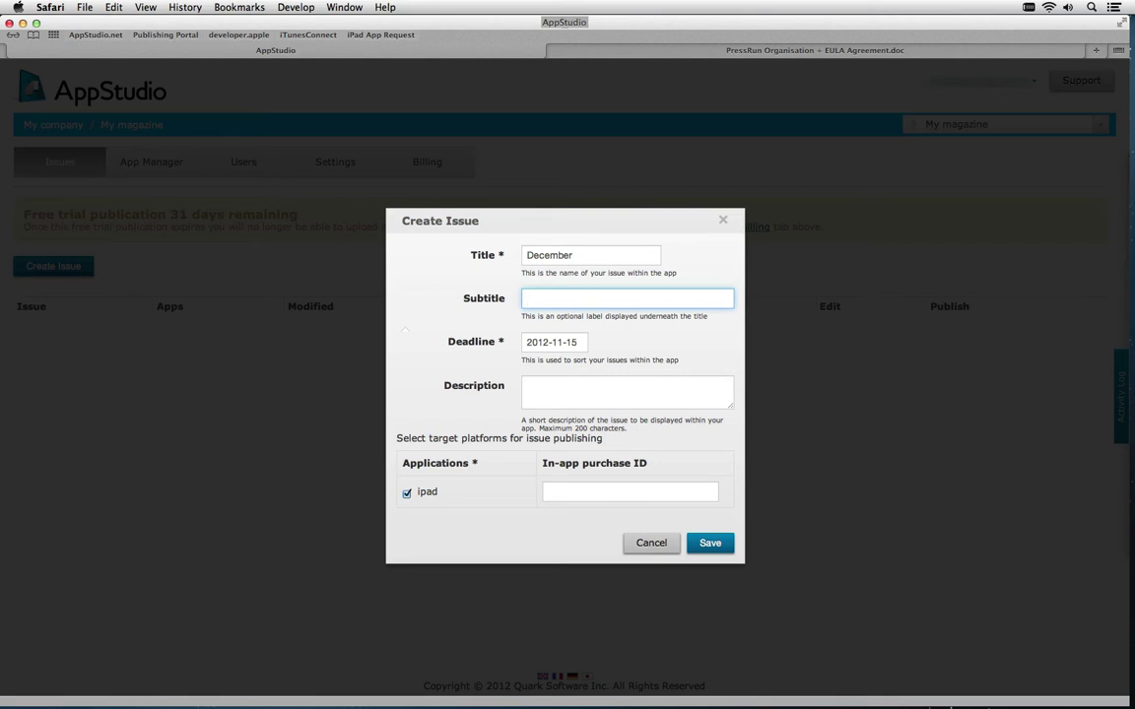
type("How to create an HTML5 based app")
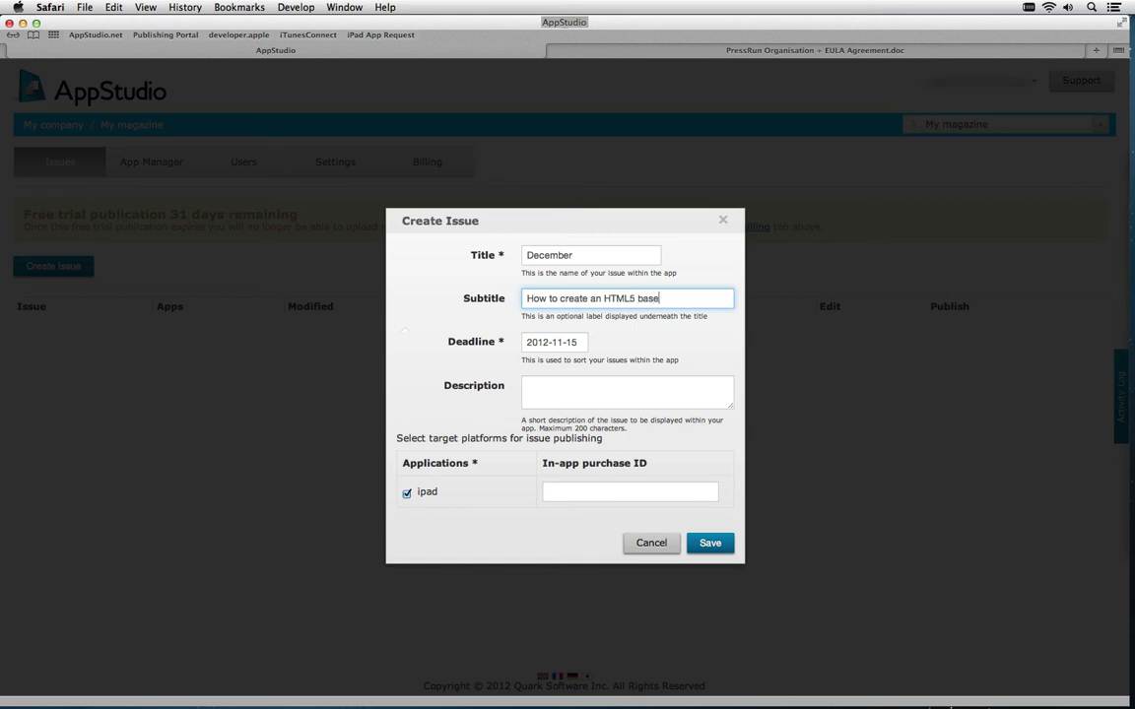
left_click(581, 342)
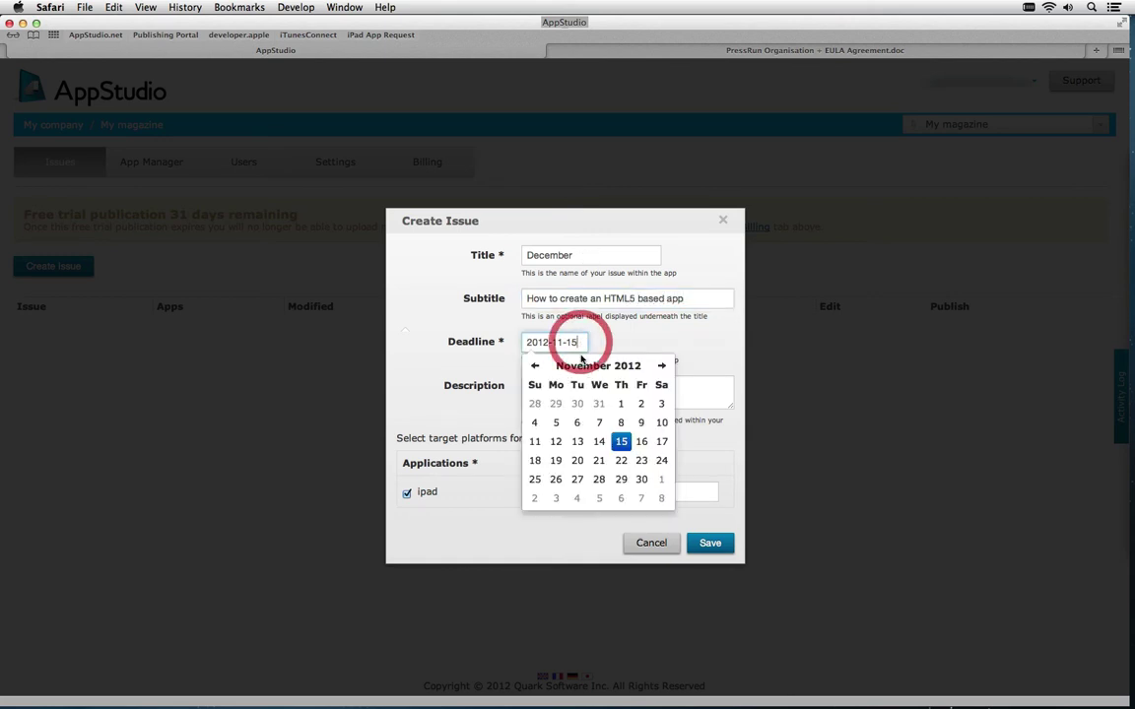
left_click(534, 498)
left_click(705, 352)
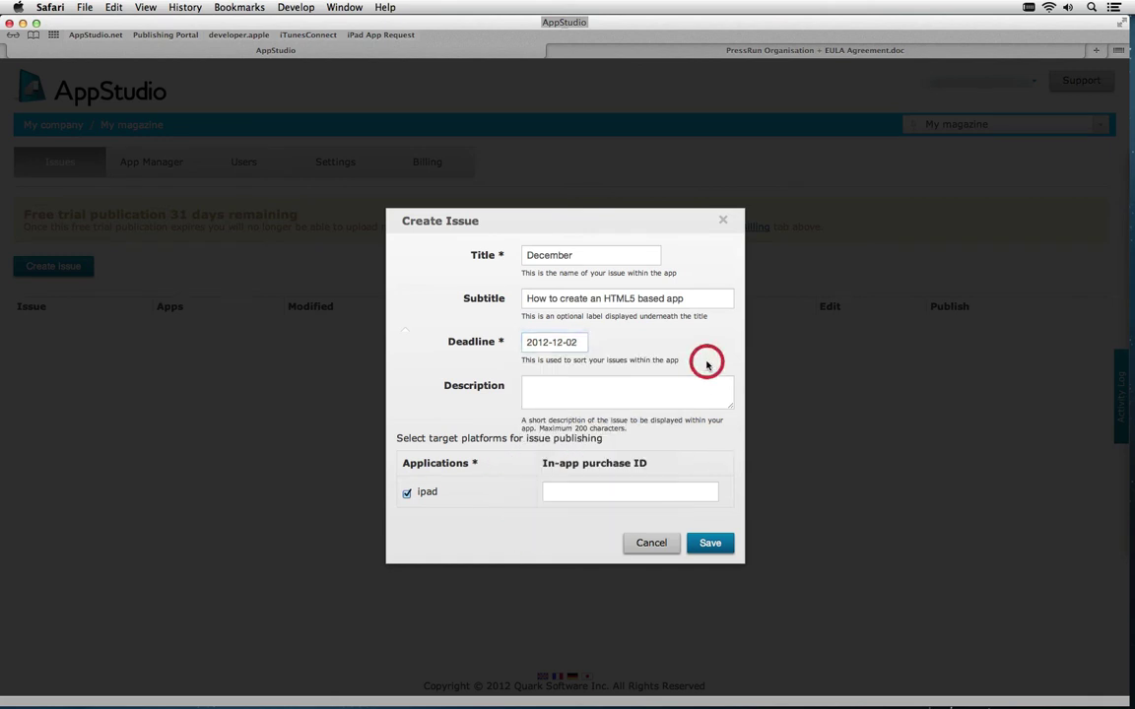
left_click(587, 387)
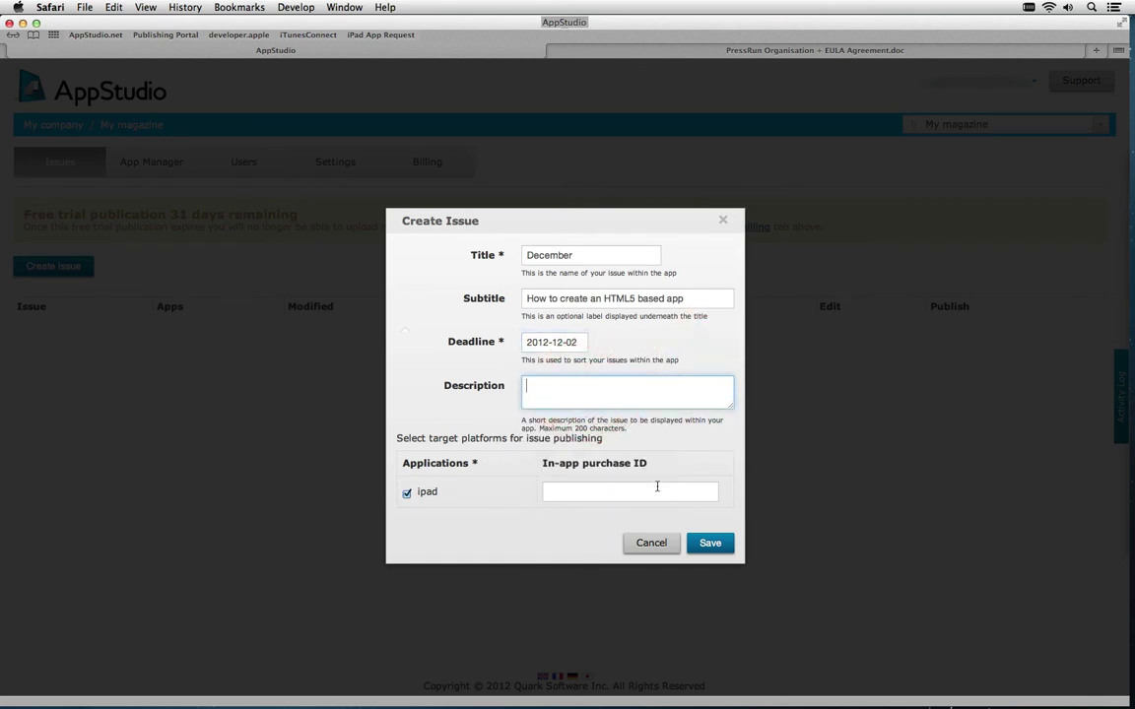
left_click(717, 547)
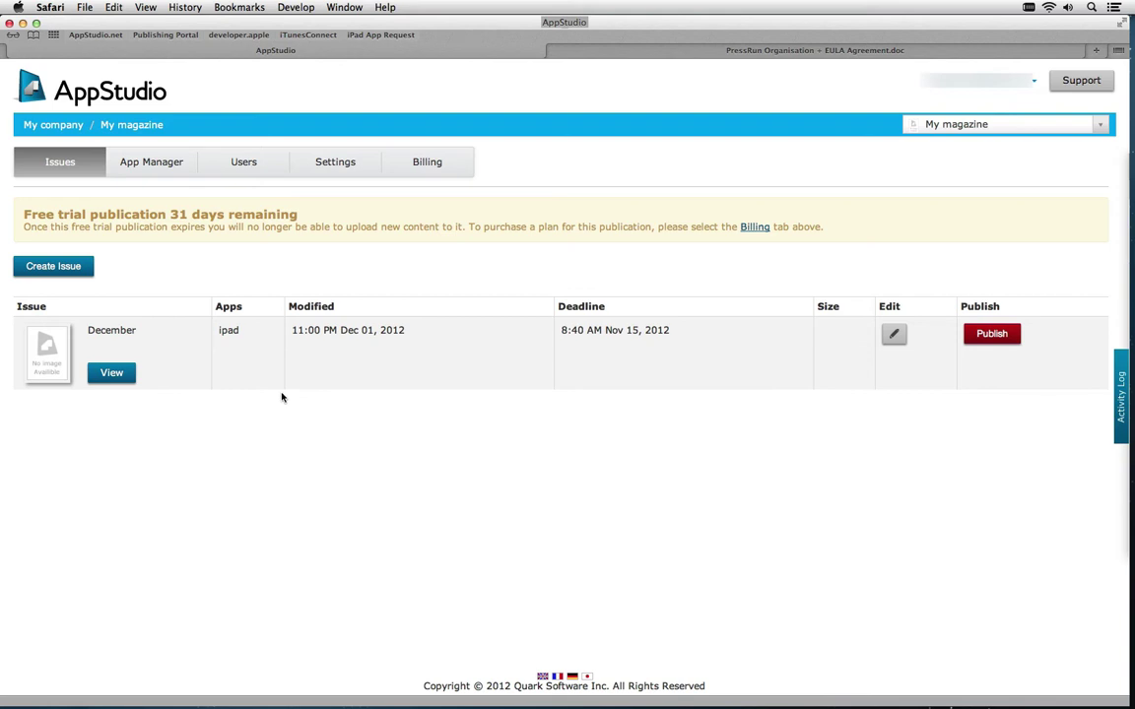
left_click(148, 164)
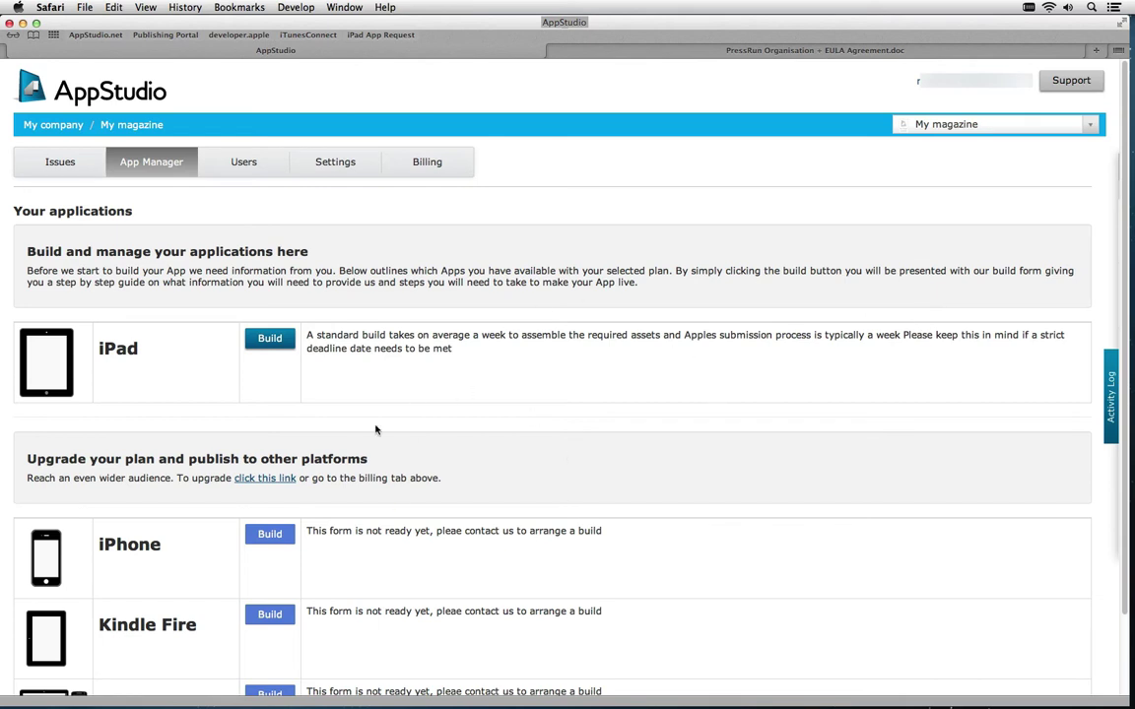
left_click(240, 158)
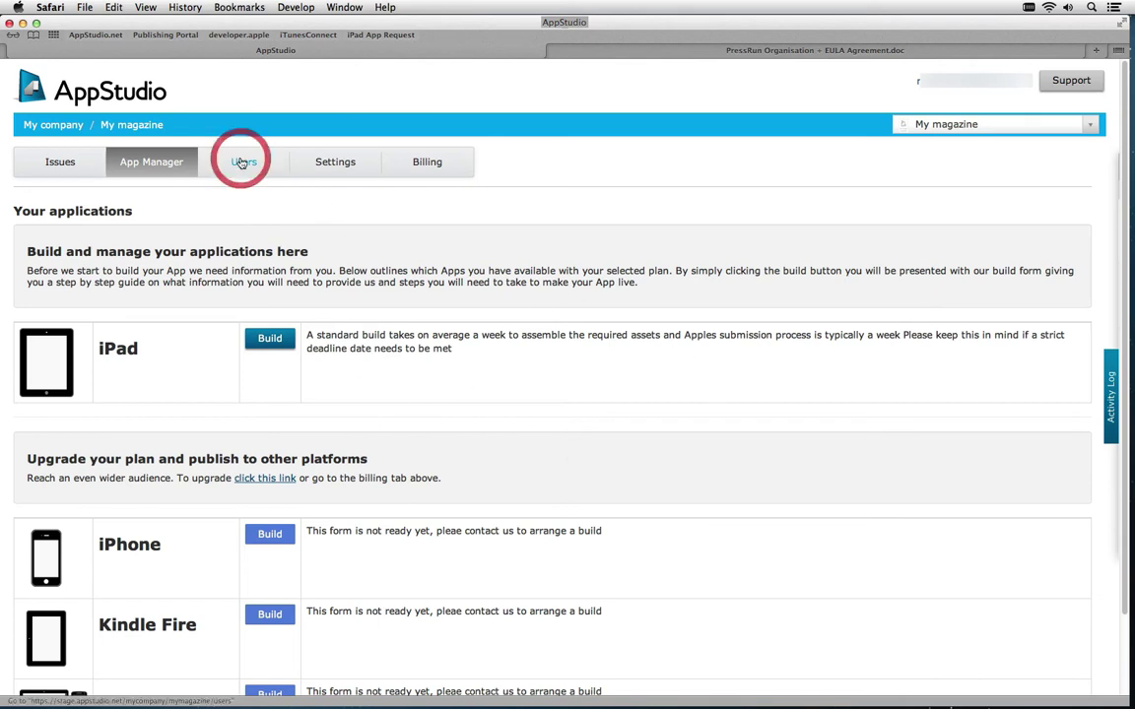
left_click(362, 163)
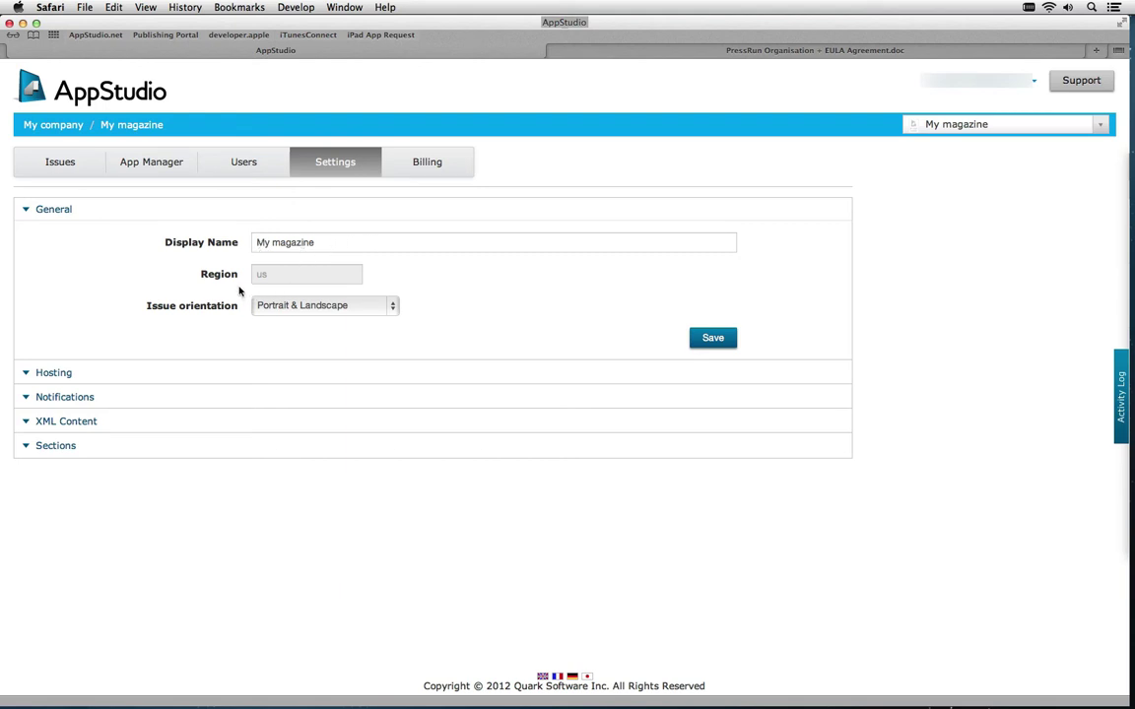
left_click(395, 307)
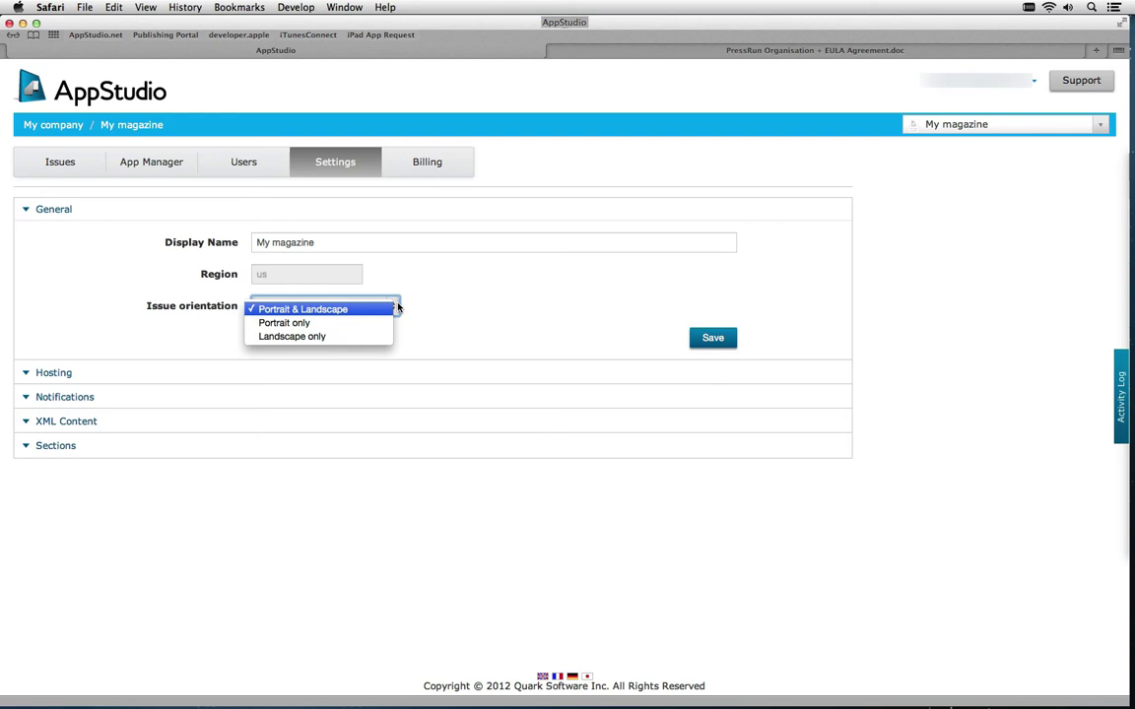
left_click(337, 310)
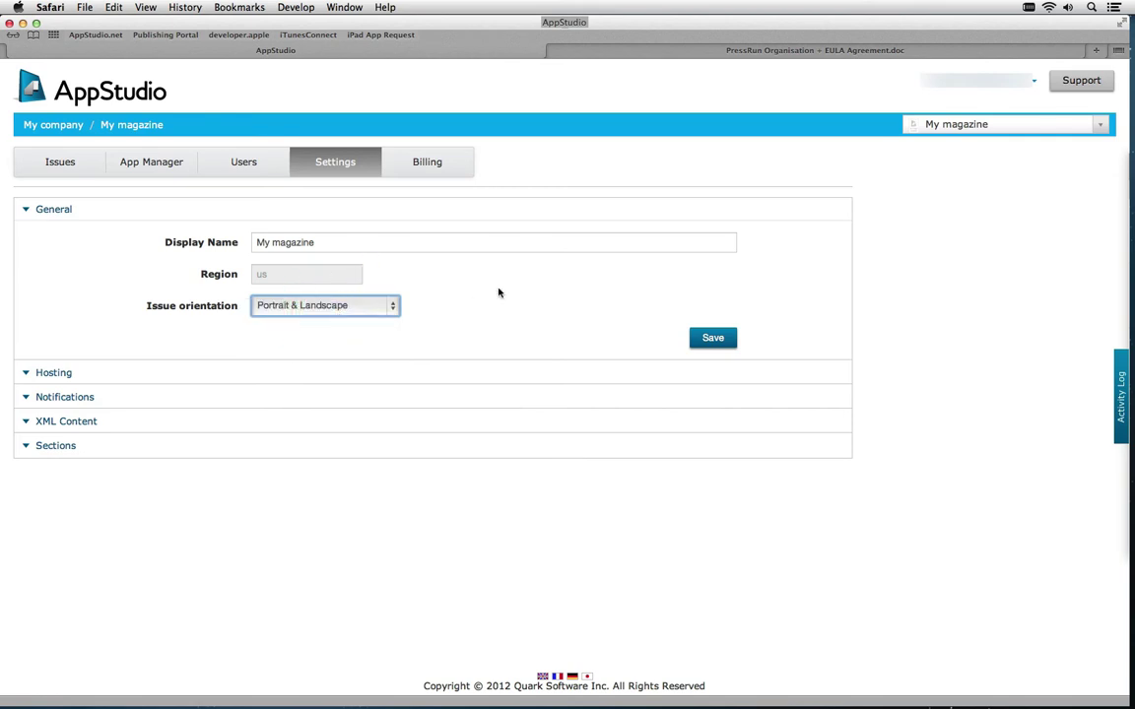
left_click(87, 165)
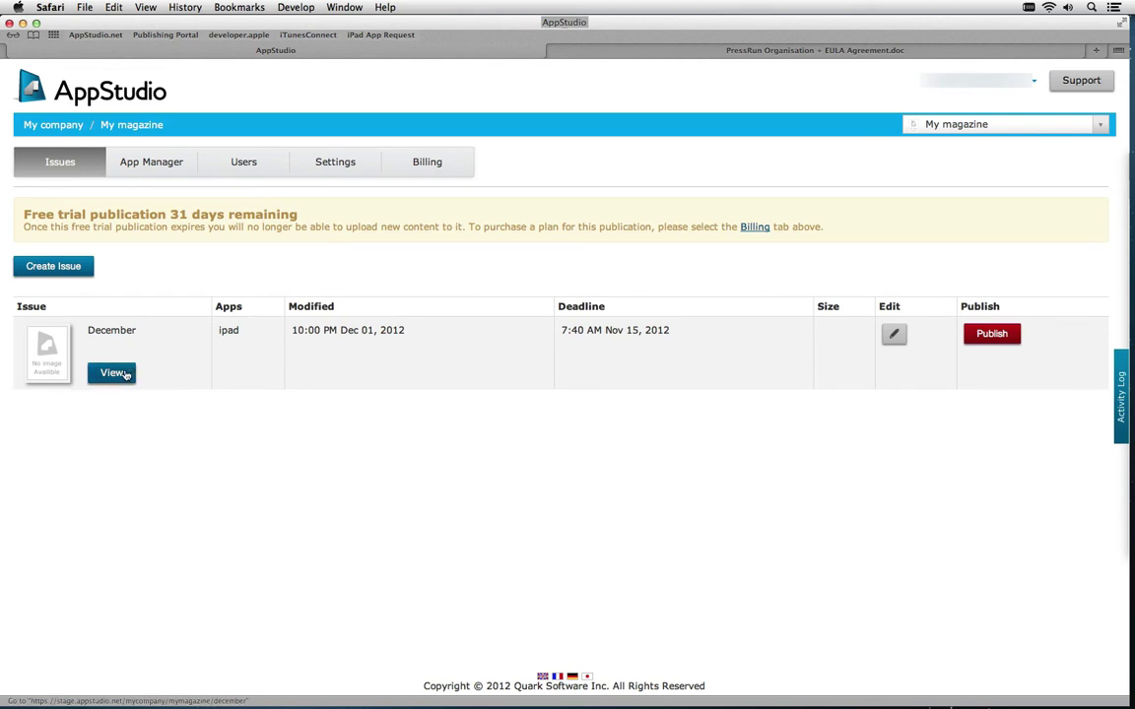
Open the December issue, check the Add Content upload dialog, and cancel it
left_click(113, 373)
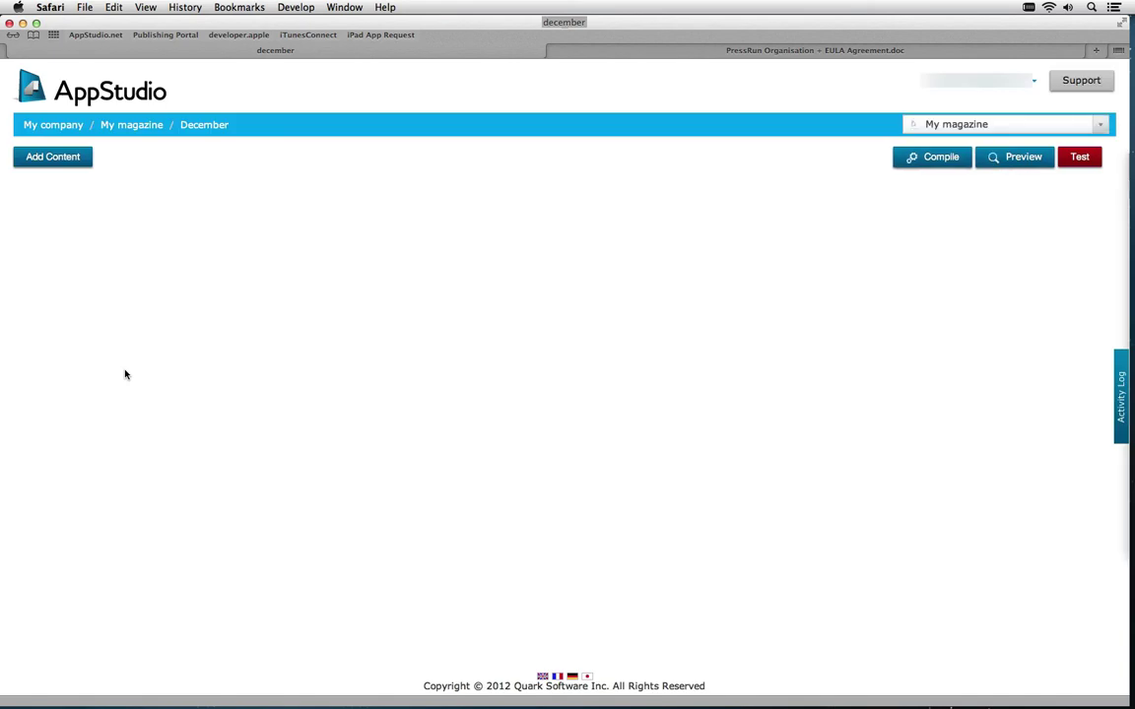
left_click(71, 162)
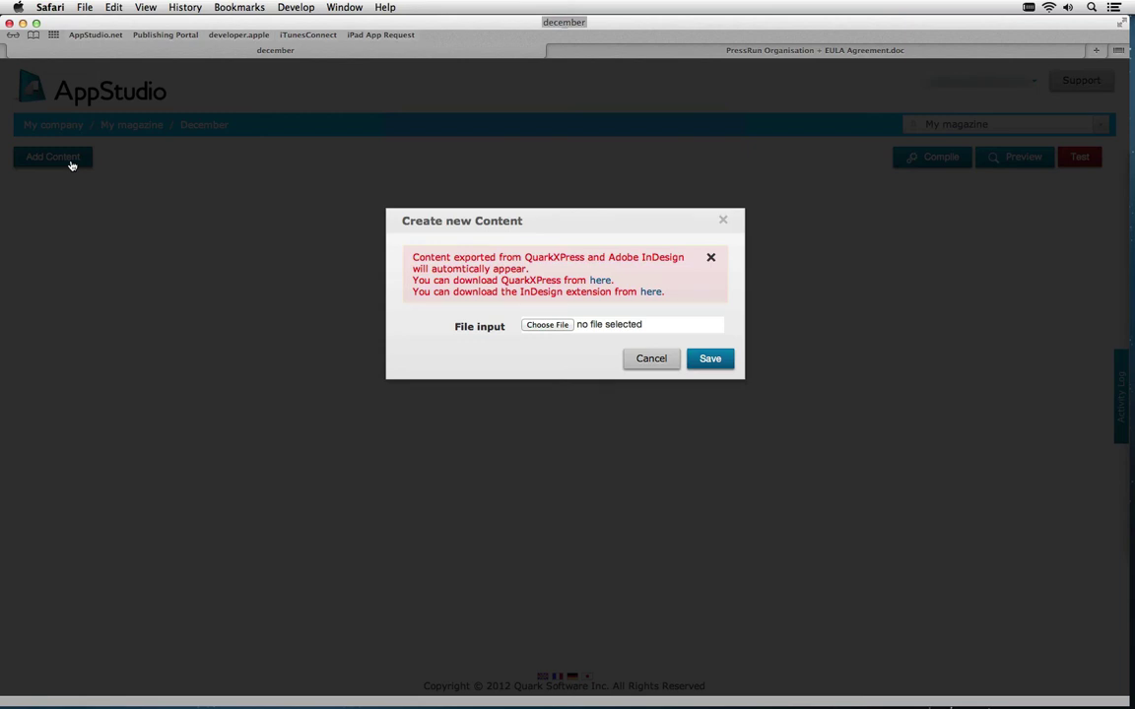
left_click(657, 364)
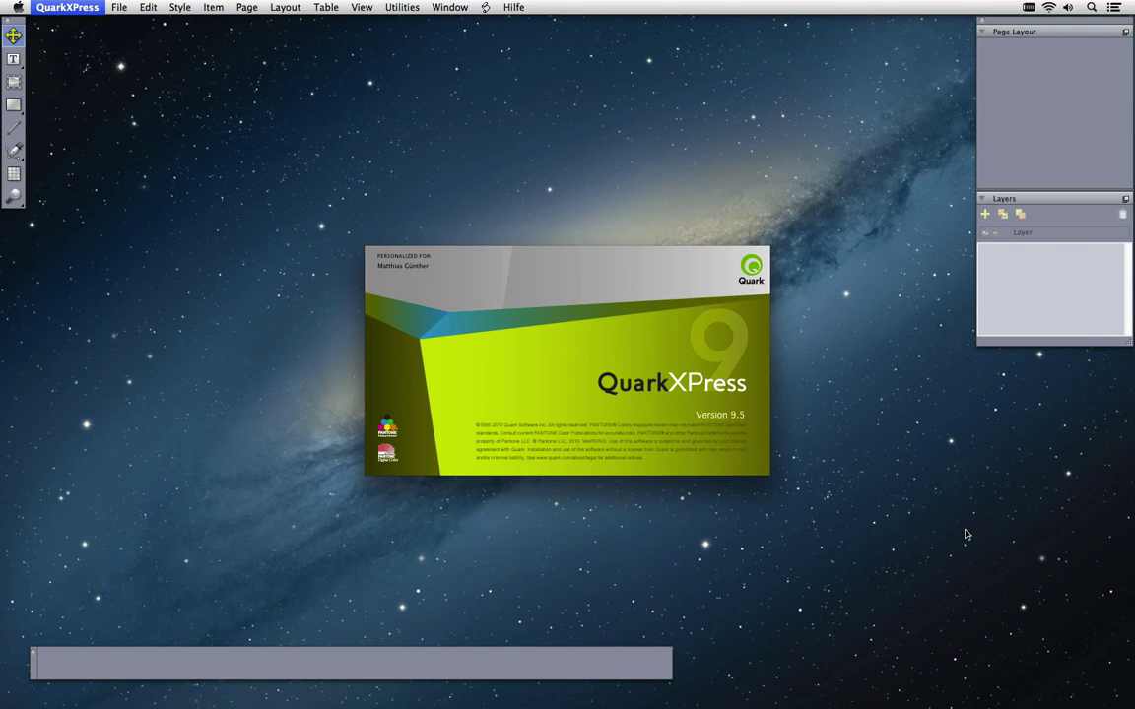
Create an App Studio project adding Kindle Fire vertical and horizontal layouts alongside iPad
left_click(671, 387)
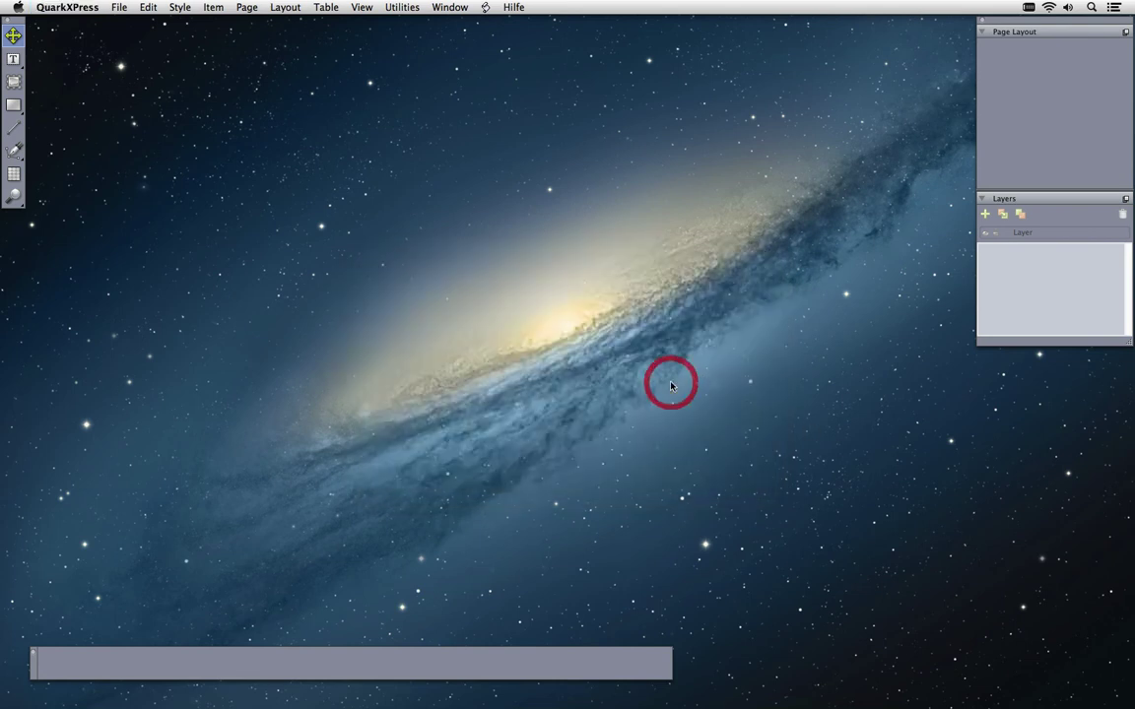
key("super+n")
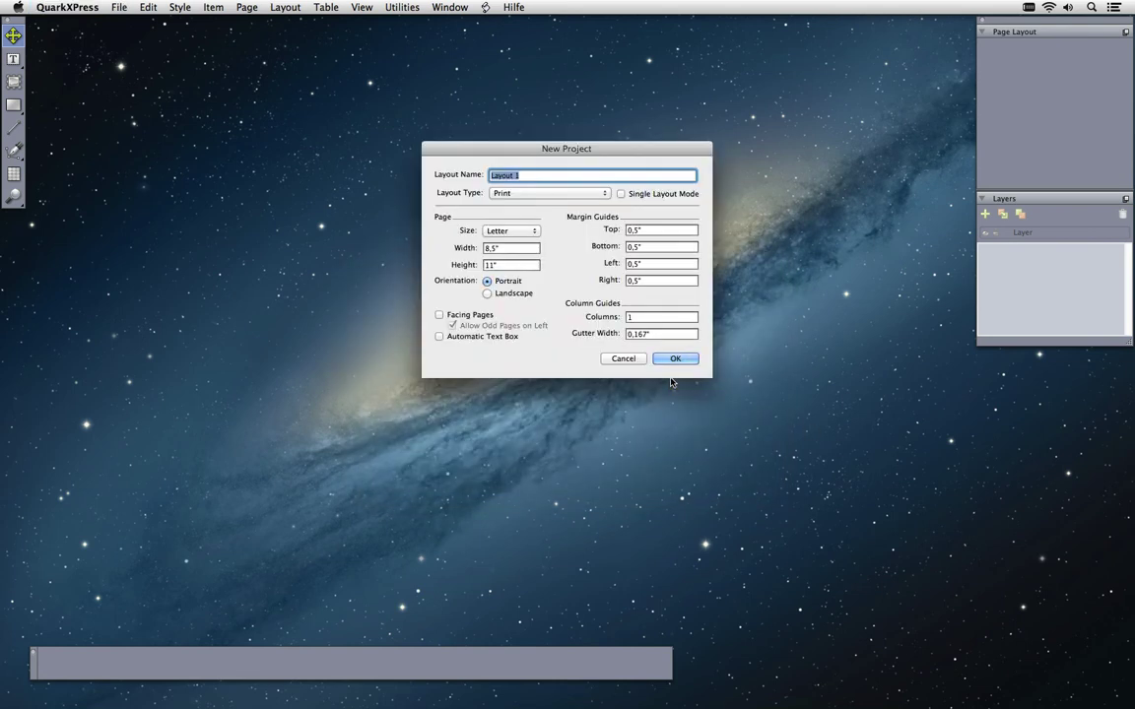
left_click(598, 194)
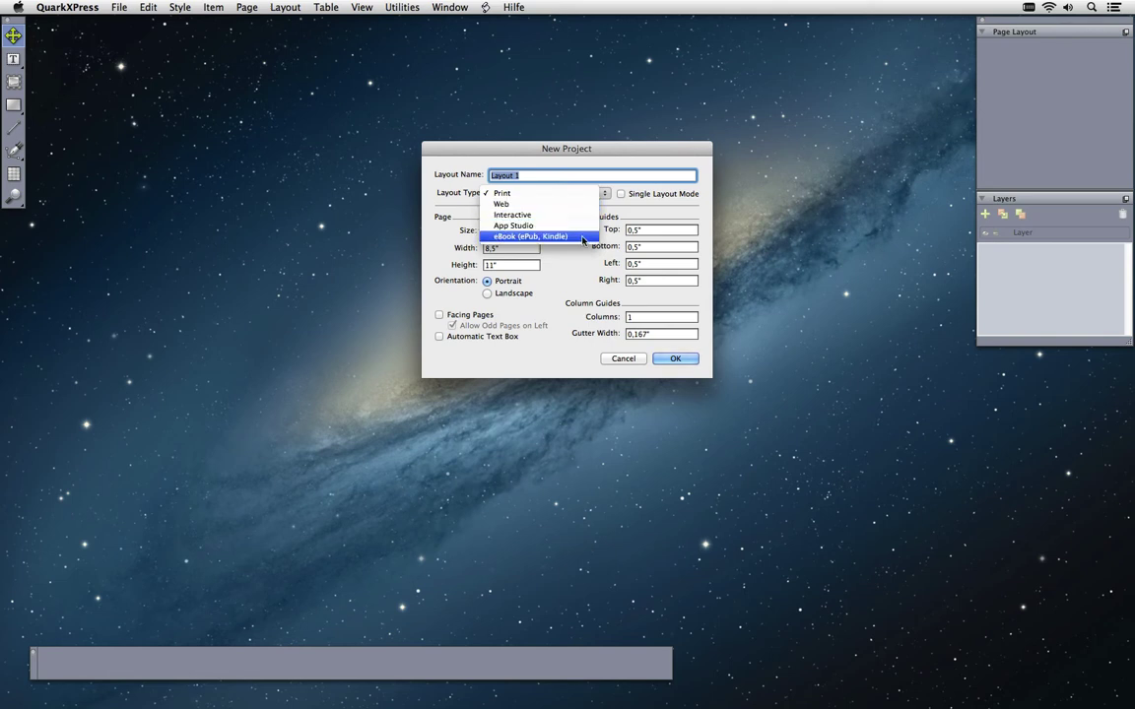
left_click(521, 227)
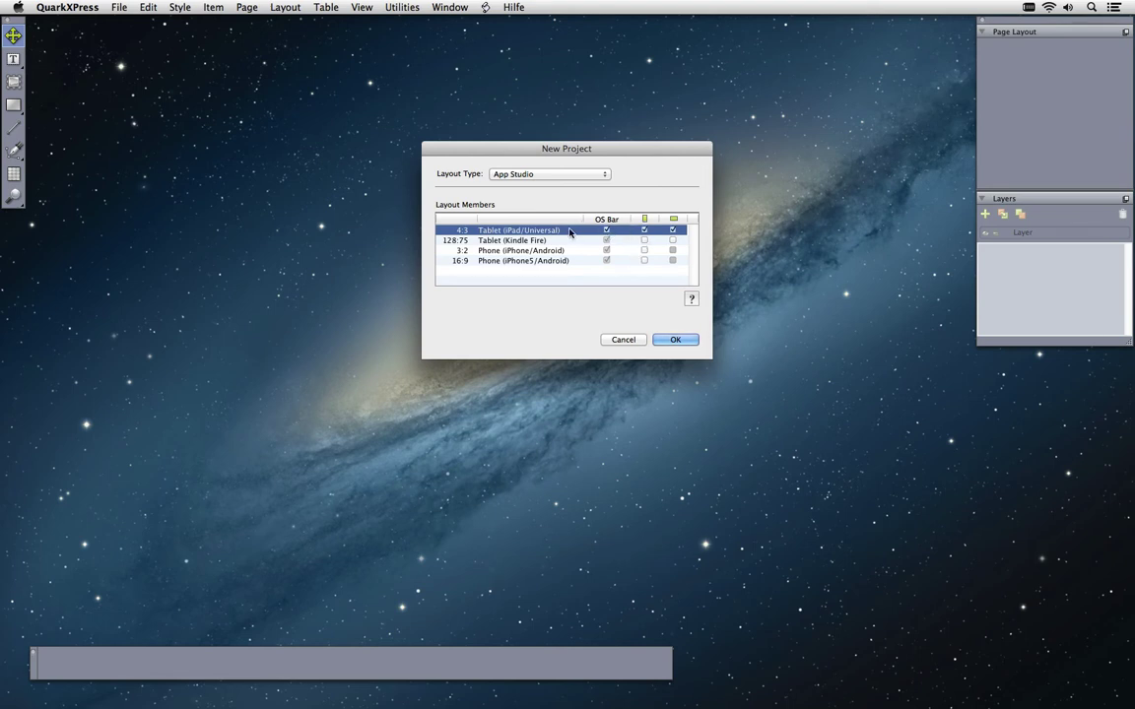
left_click(644, 240)
left_click(673, 241)
left_click(680, 340)
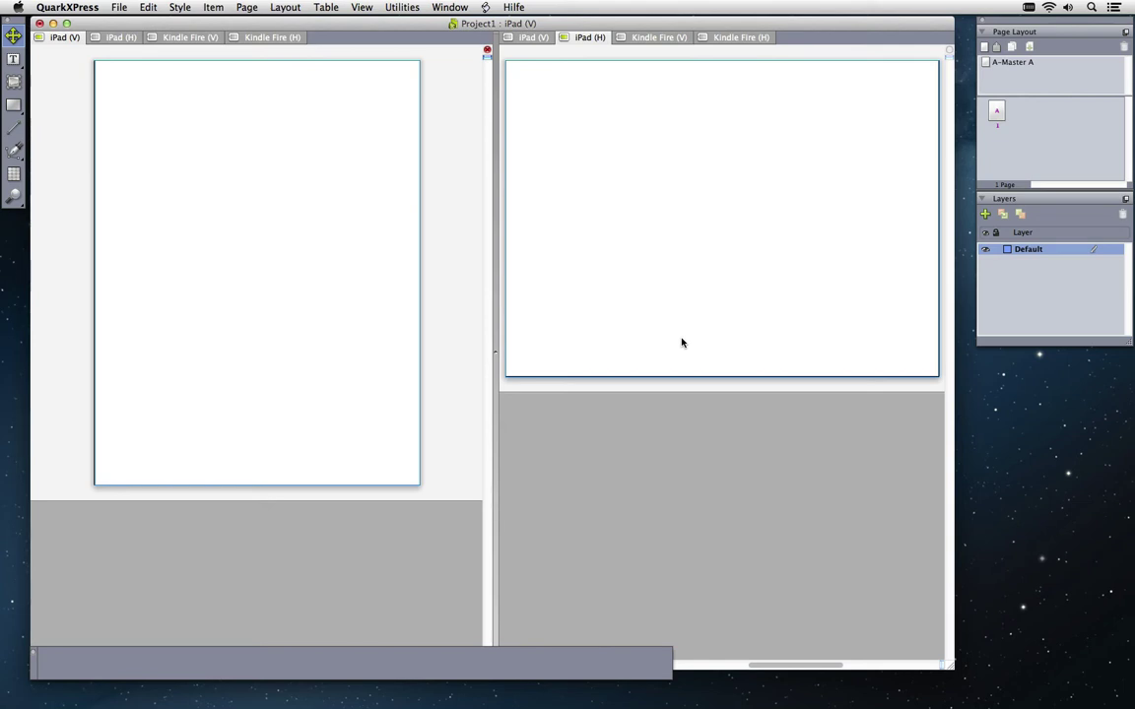
Check the Kindle Fire portrait layout fitted in view, then return to iPad portrait
left_click(205, 39)
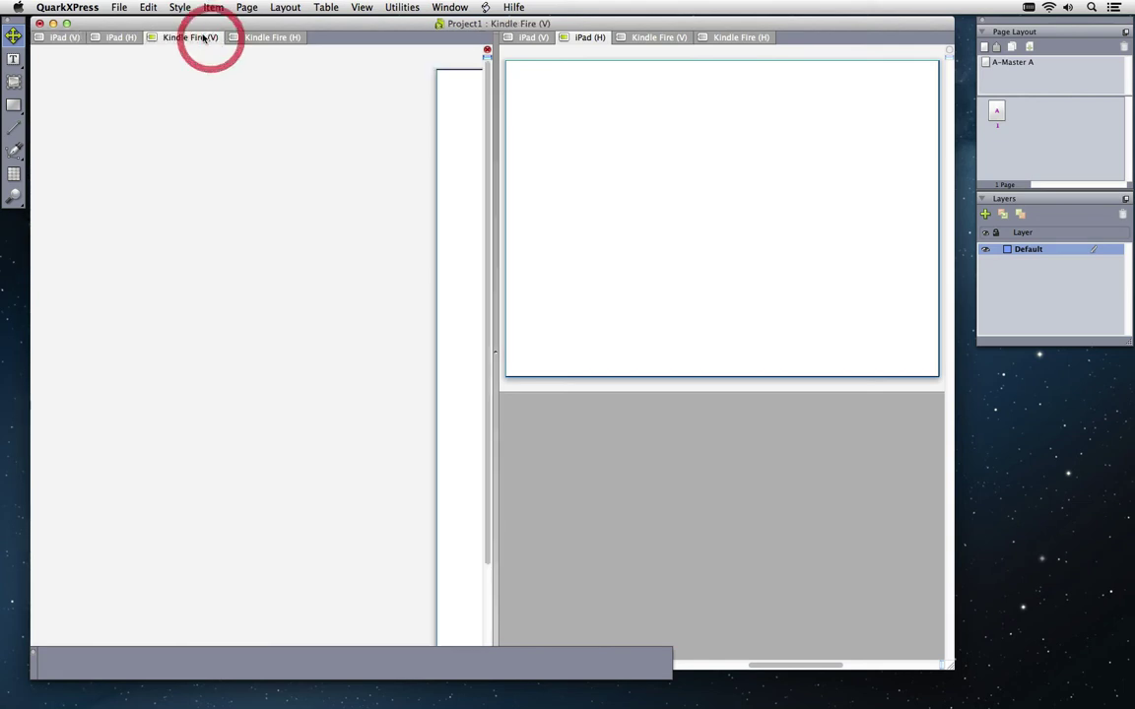
key("super+0")
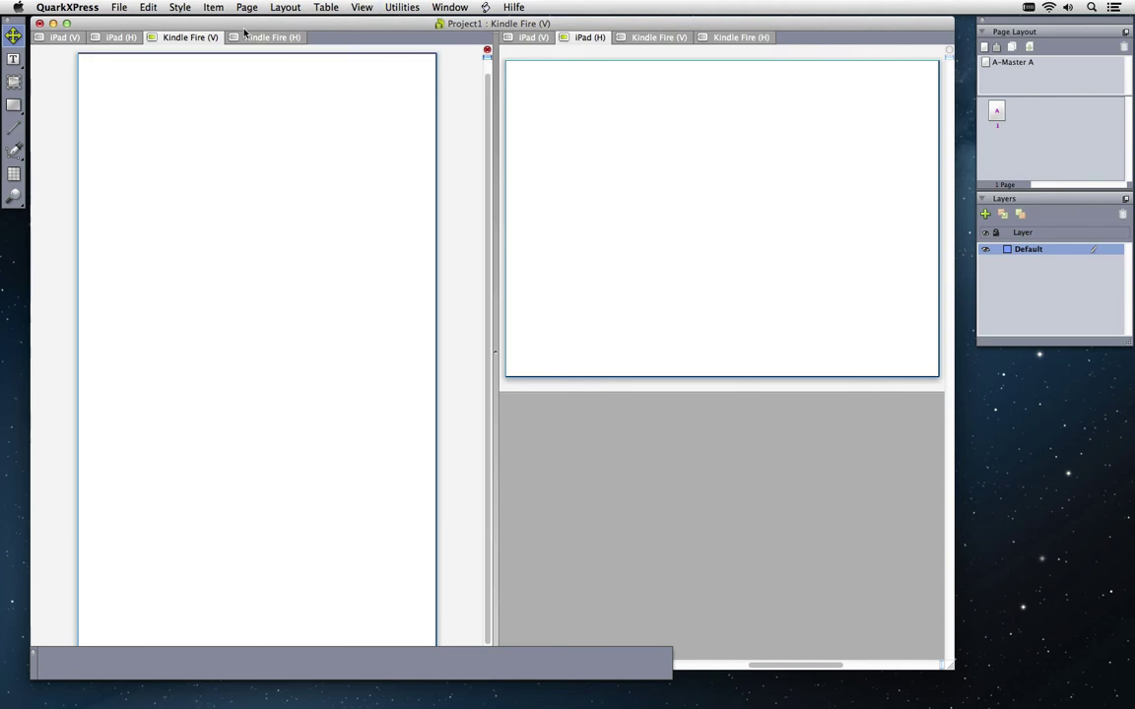
left_click(65, 38)
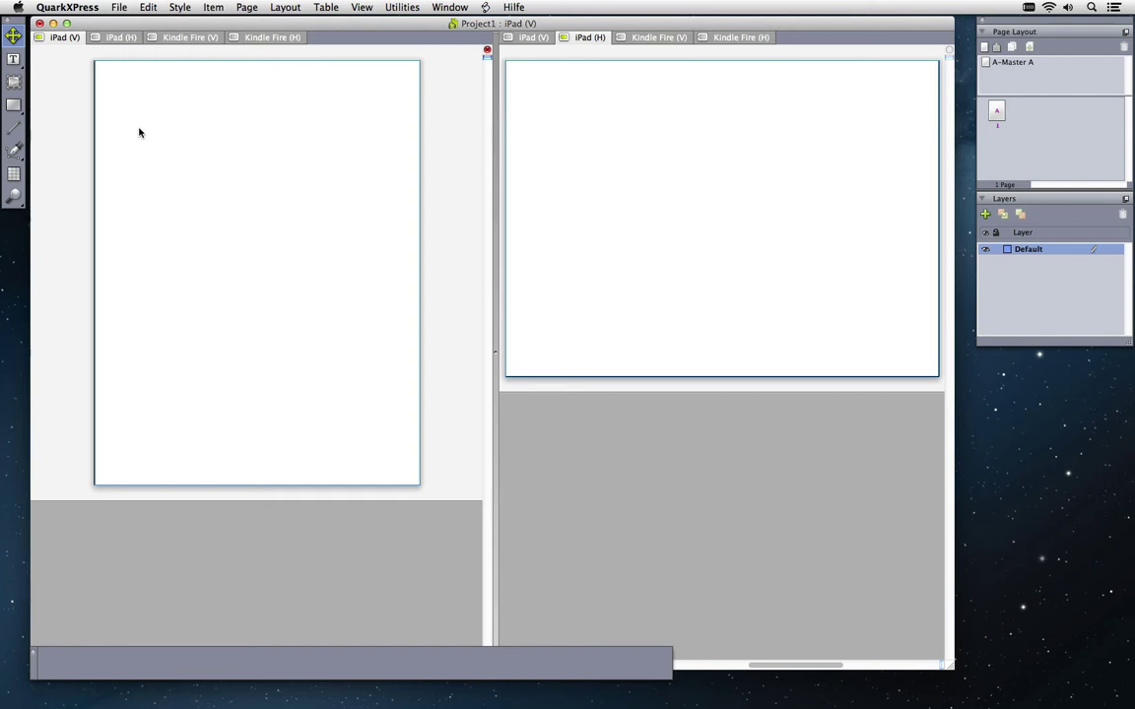
Draw a text box reading 'This is the new App Studio' and set it to 60 pt
left_click(13, 58)
left_click_drag(163, 121, 332, 246)
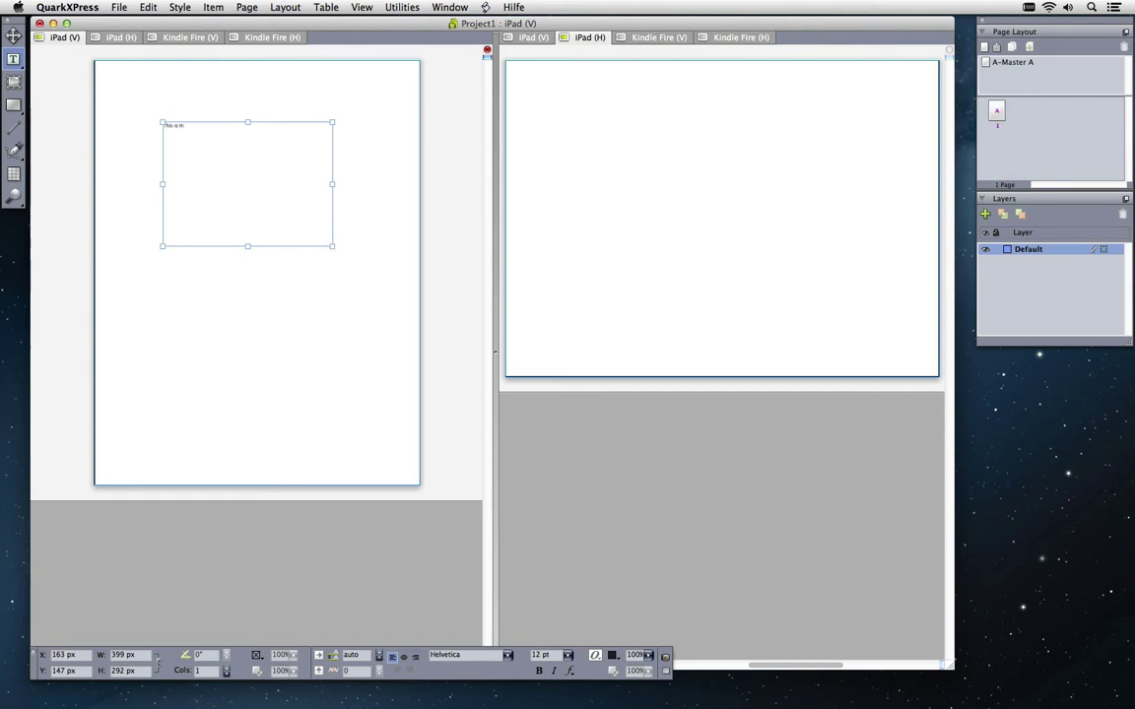
type("e new App Studio")
key("super+a")
left_click(567, 655)
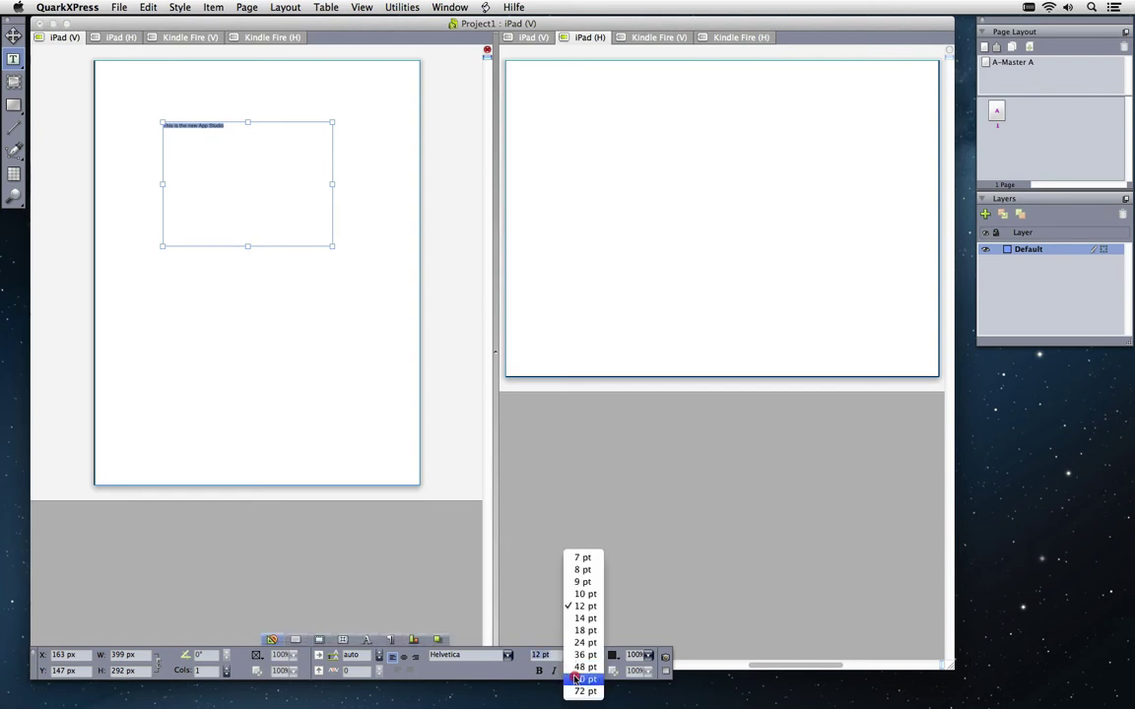
left_click(579, 679)
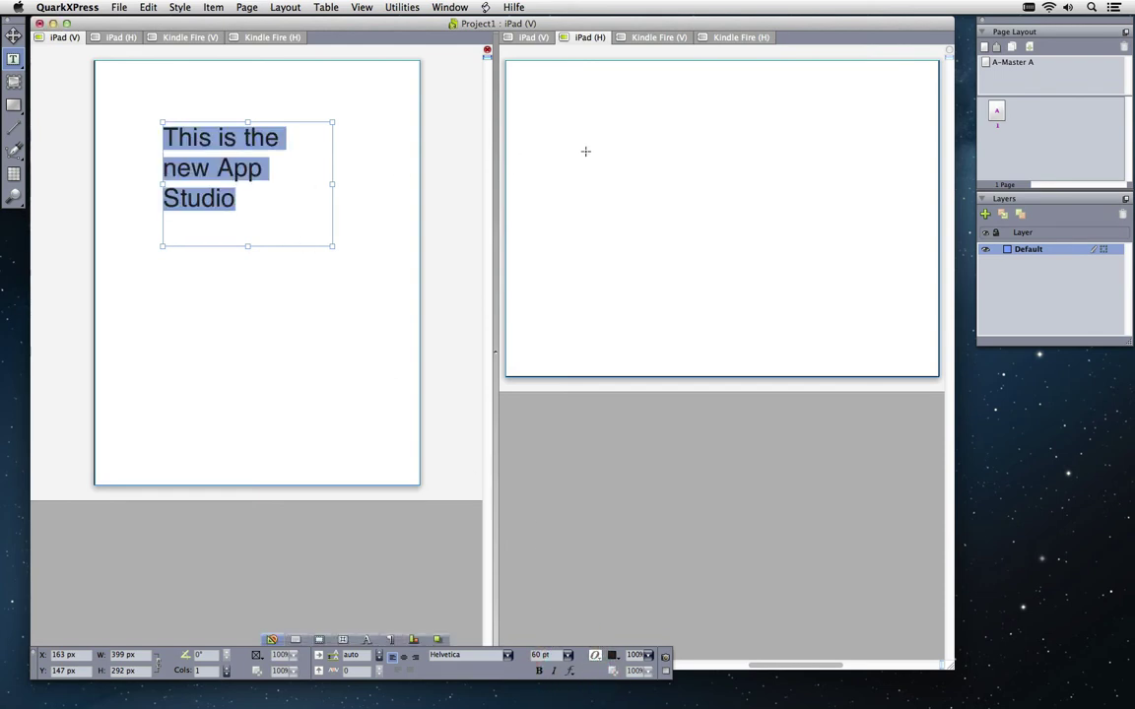
left_click(641, 37)
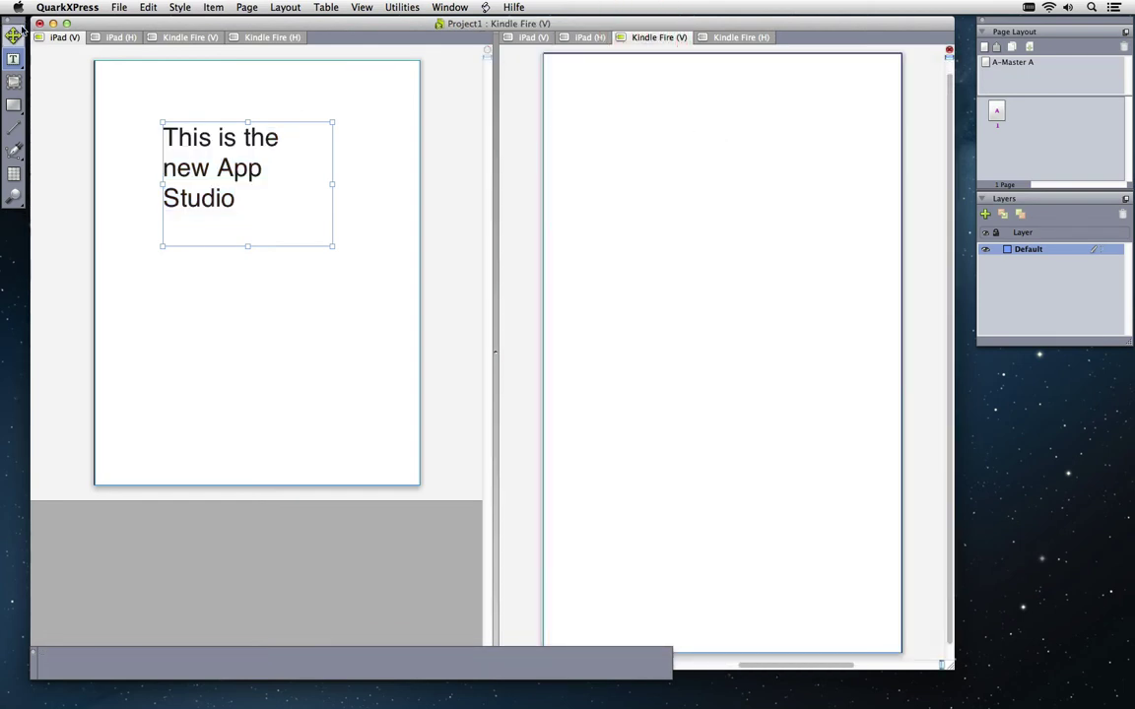
Copy the iPad text box to the other layouts in the same position
left_click(85, 63)
left_click(208, 12)
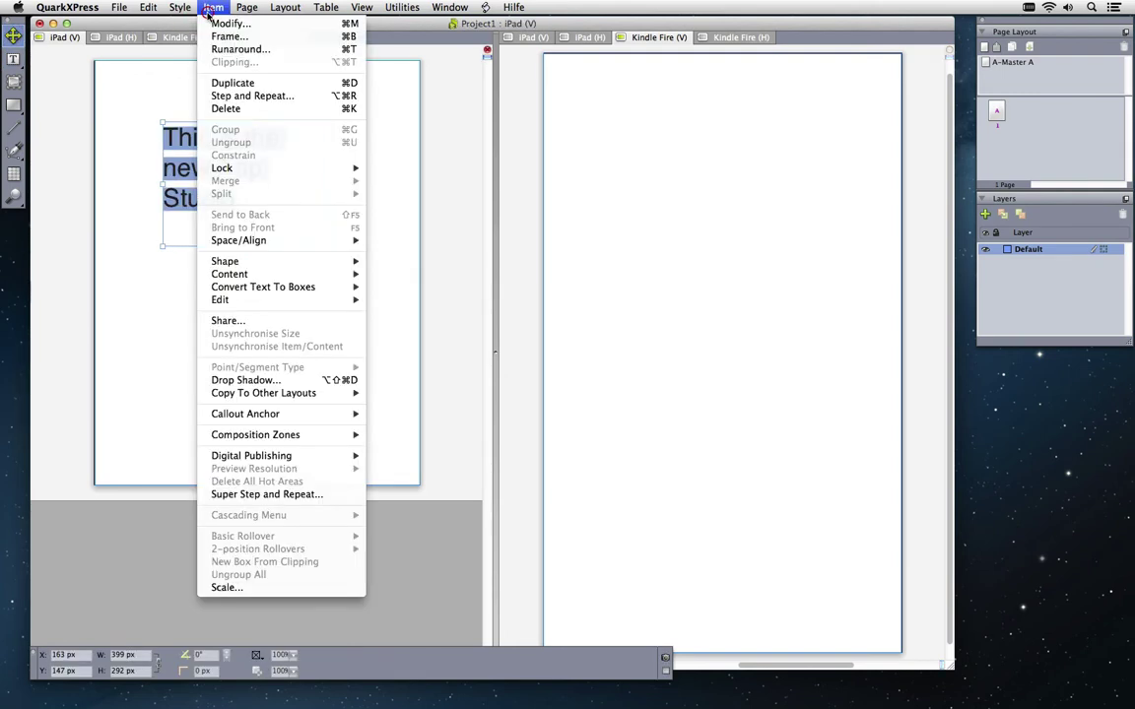
mouse_move(287, 394)
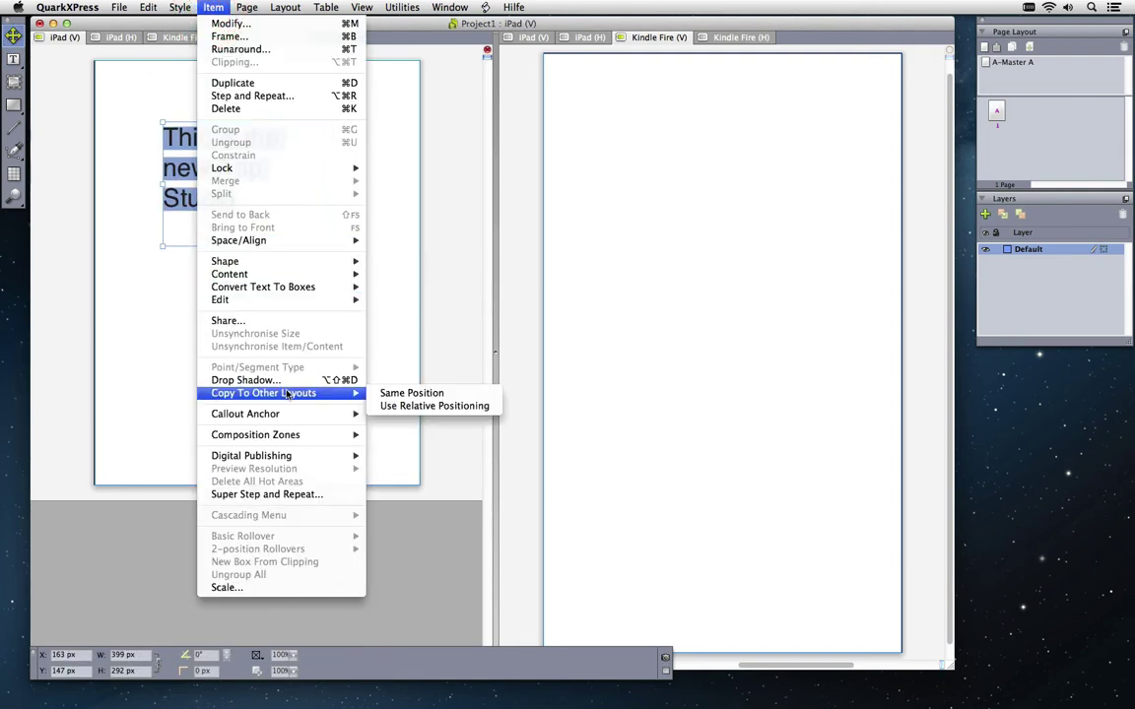
left_click(402, 395)
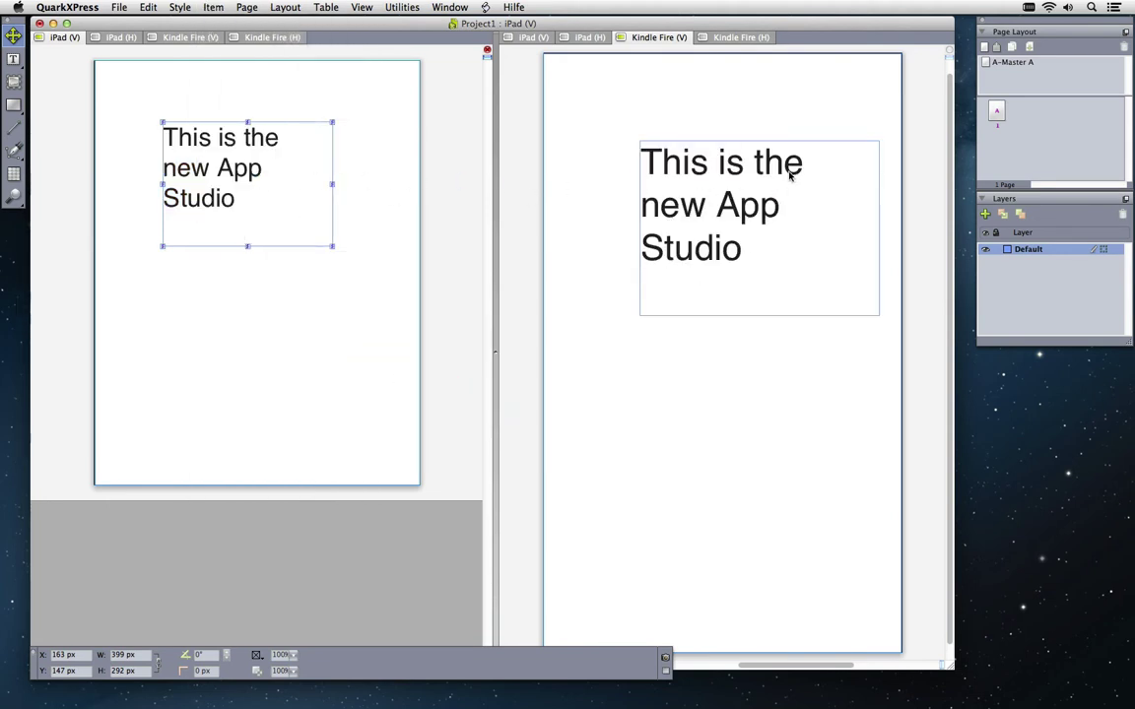
Make the iPad text 72 pt magenta Gabriola and append 'based on HTML5' after Studio
left_click(224, 185)
double_click(207, 164)
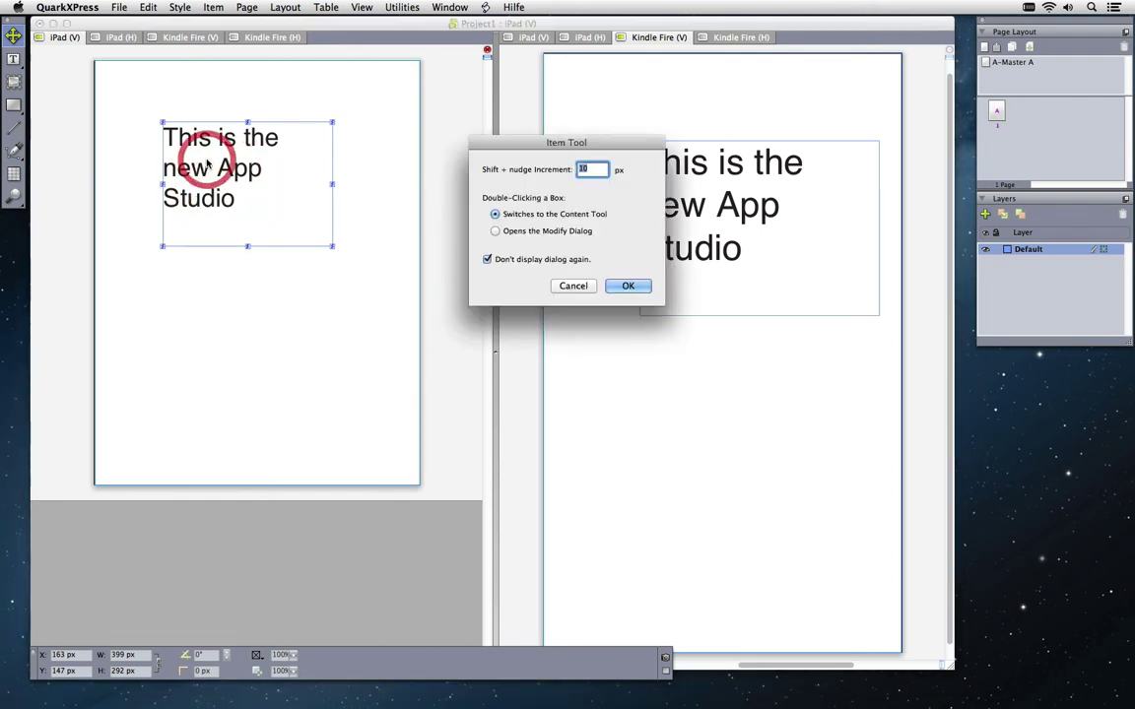
left_click(616, 284)
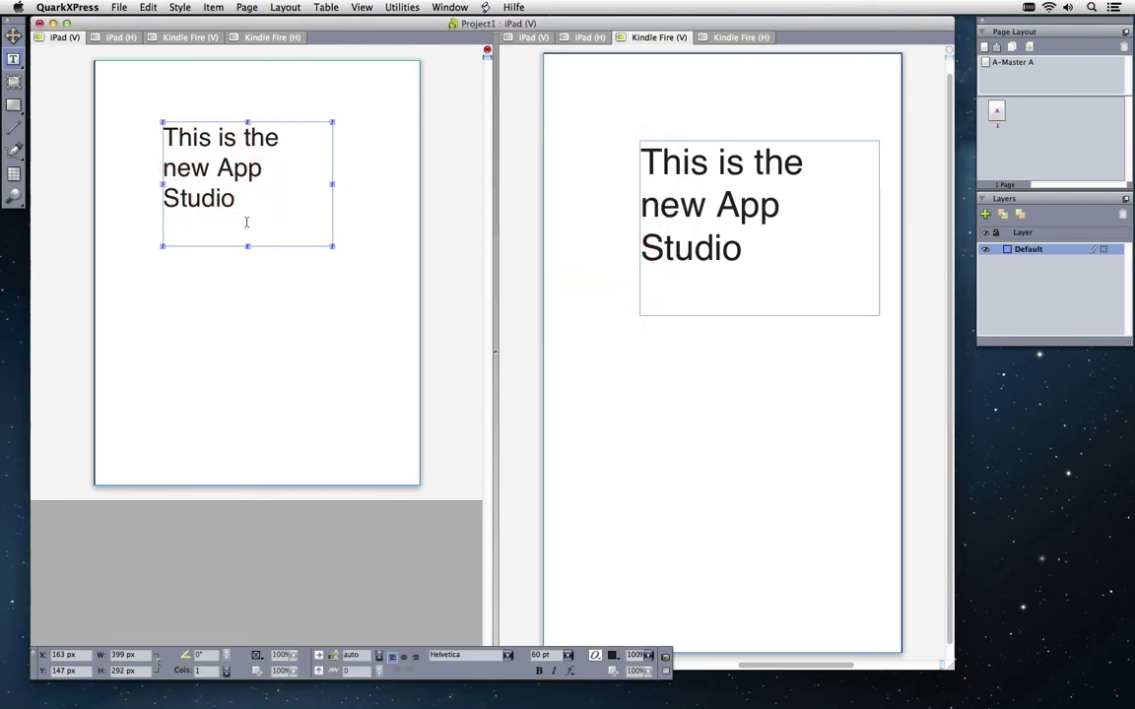
left_click_drag(237, 200, 163, 131)
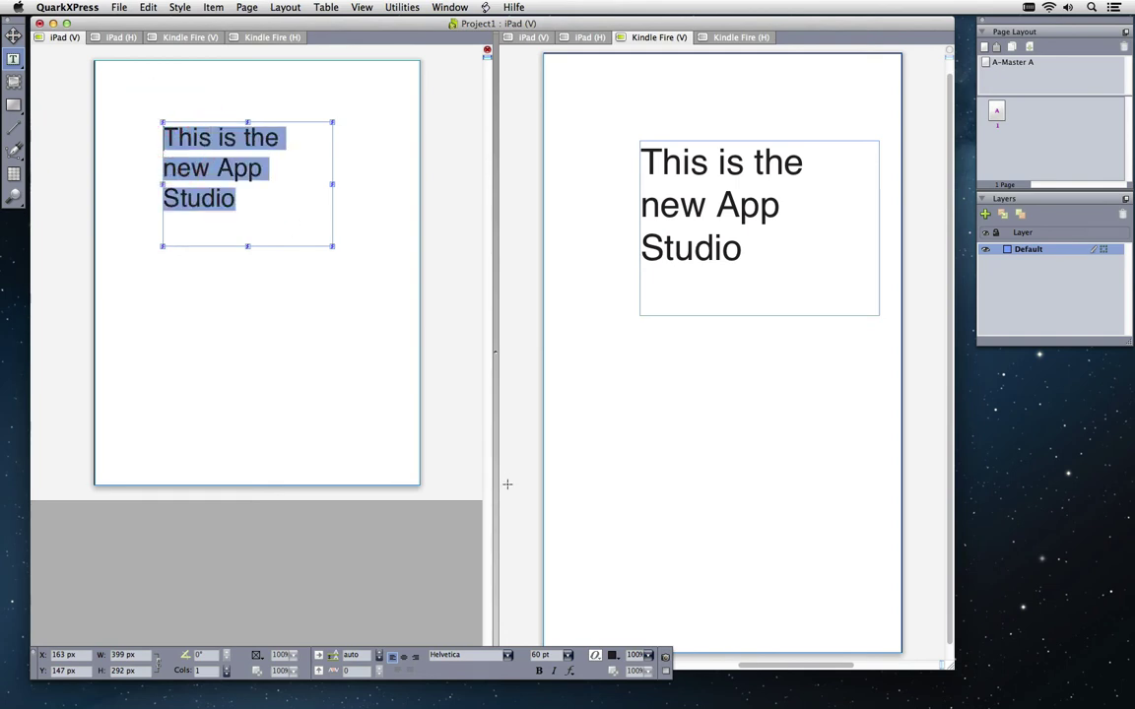
left_click(508, 657)
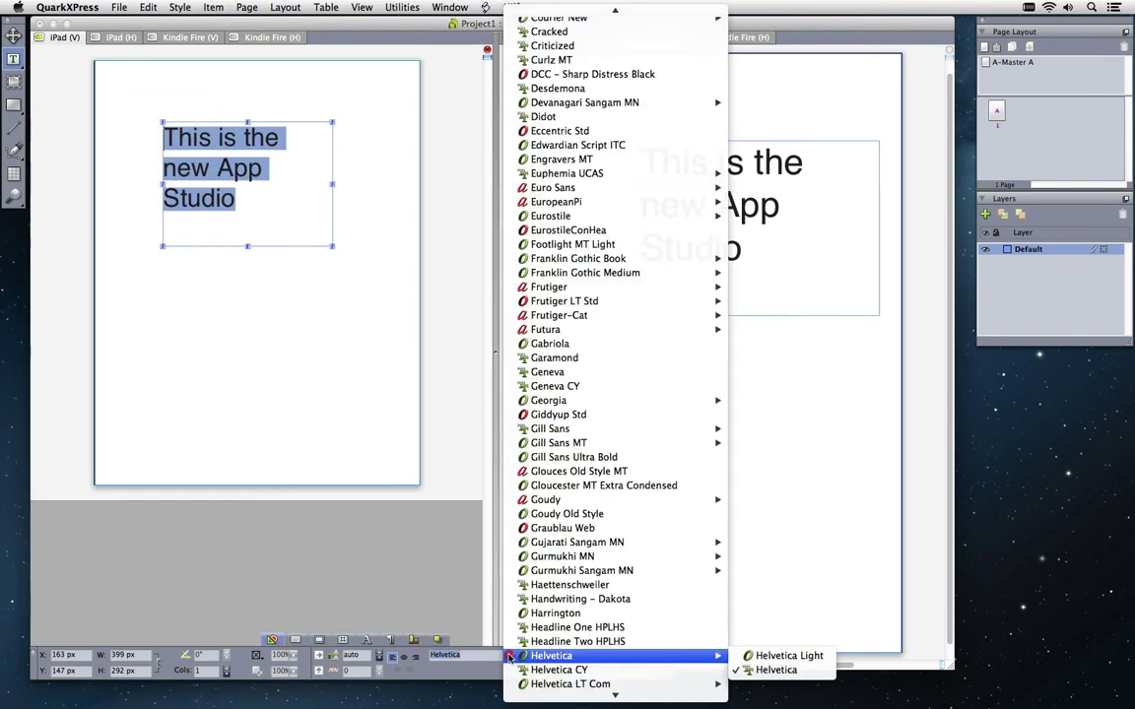
left_click(550, 344)
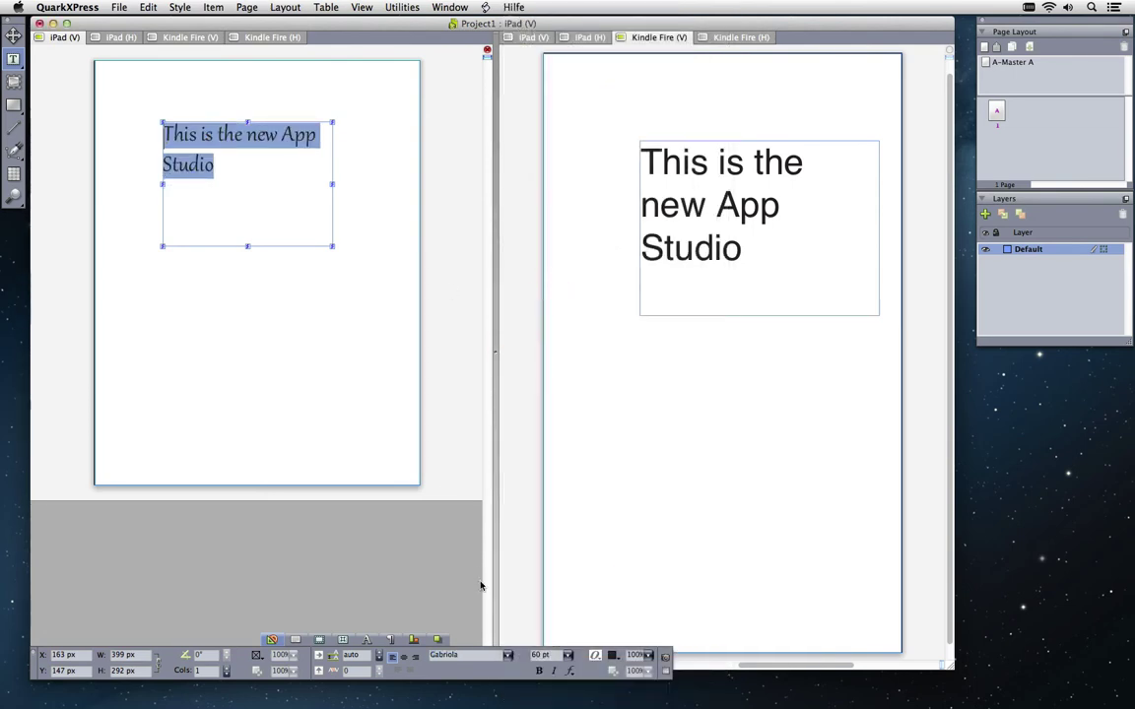
left_click(567, 655)
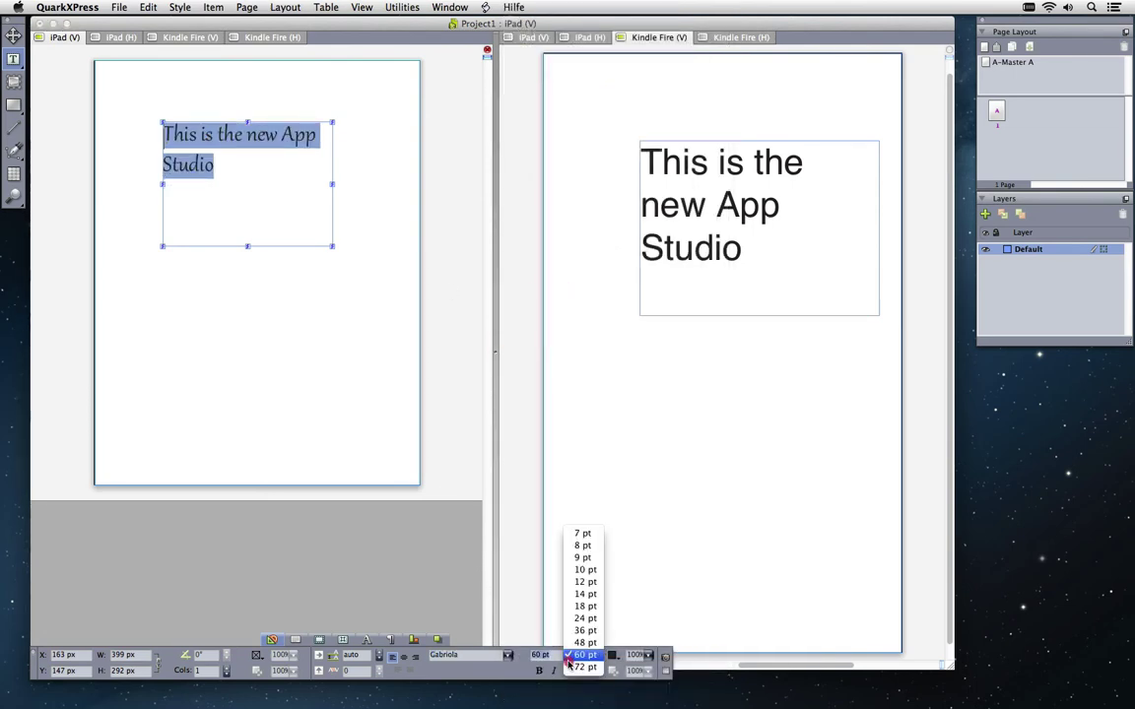
left_click(581, 667)
left_click(596, 655)
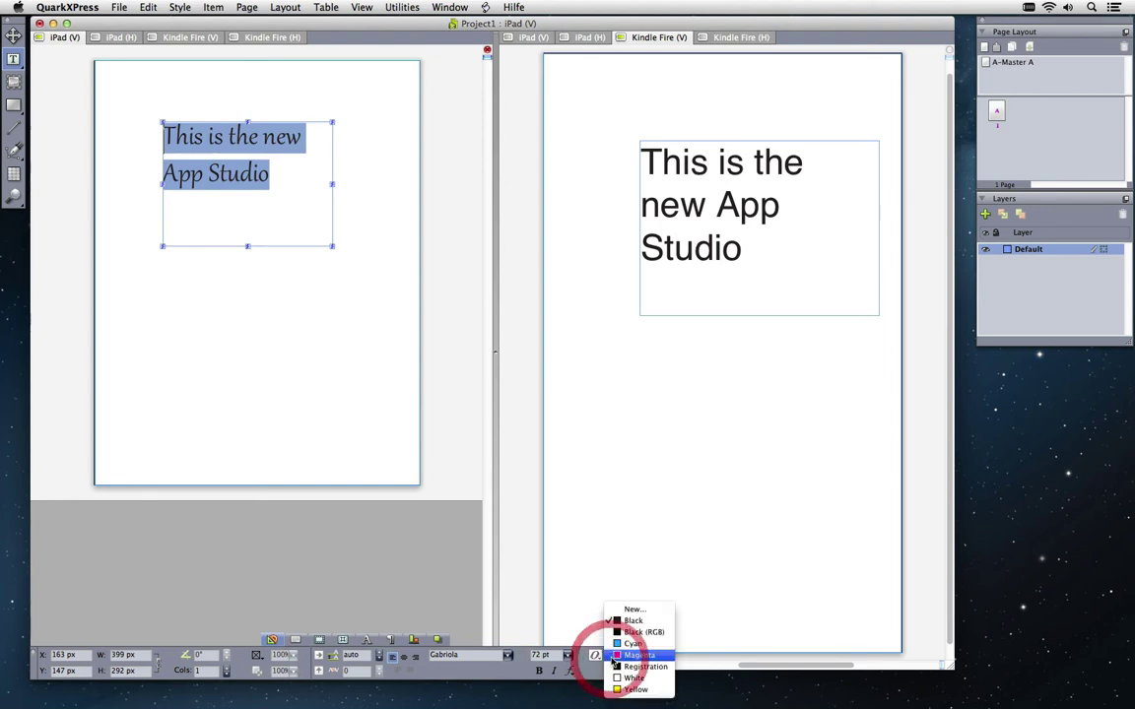
left_click(621, 655)
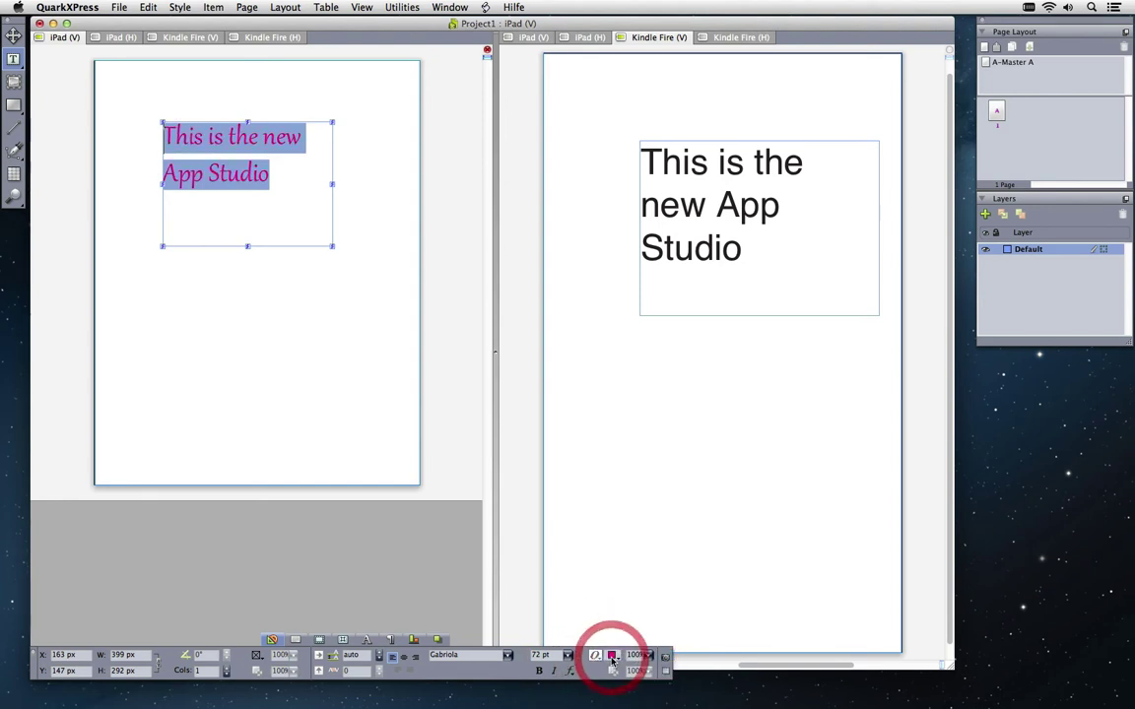
left_click(314, 185)
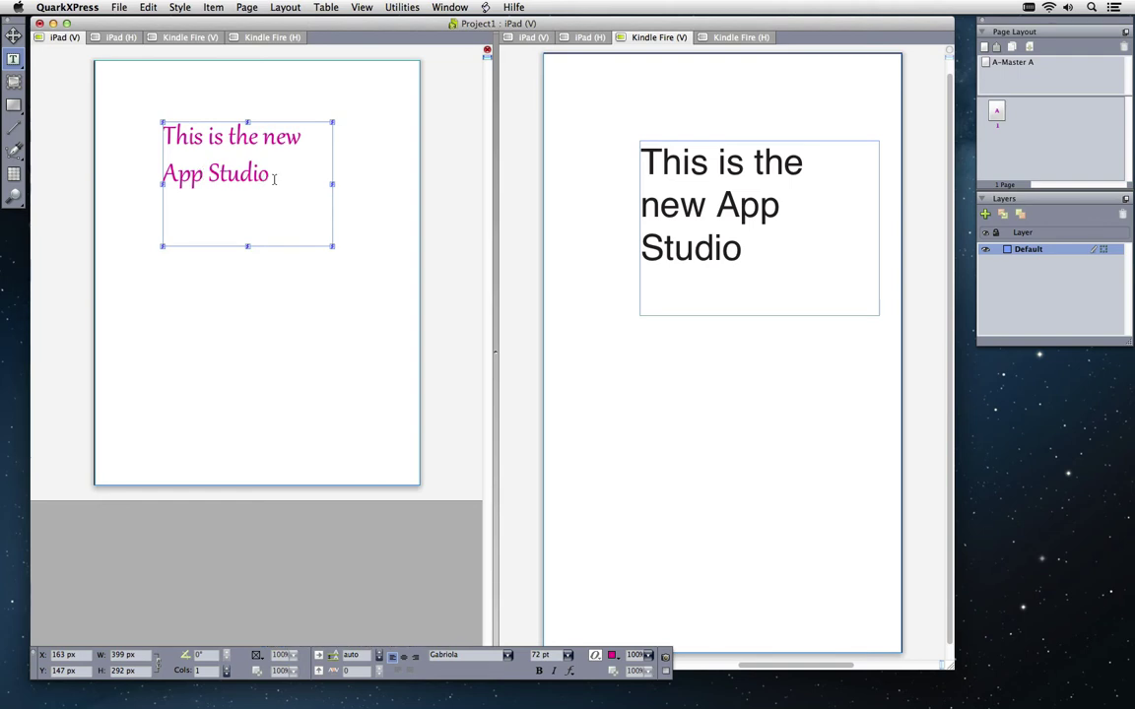
type("based")
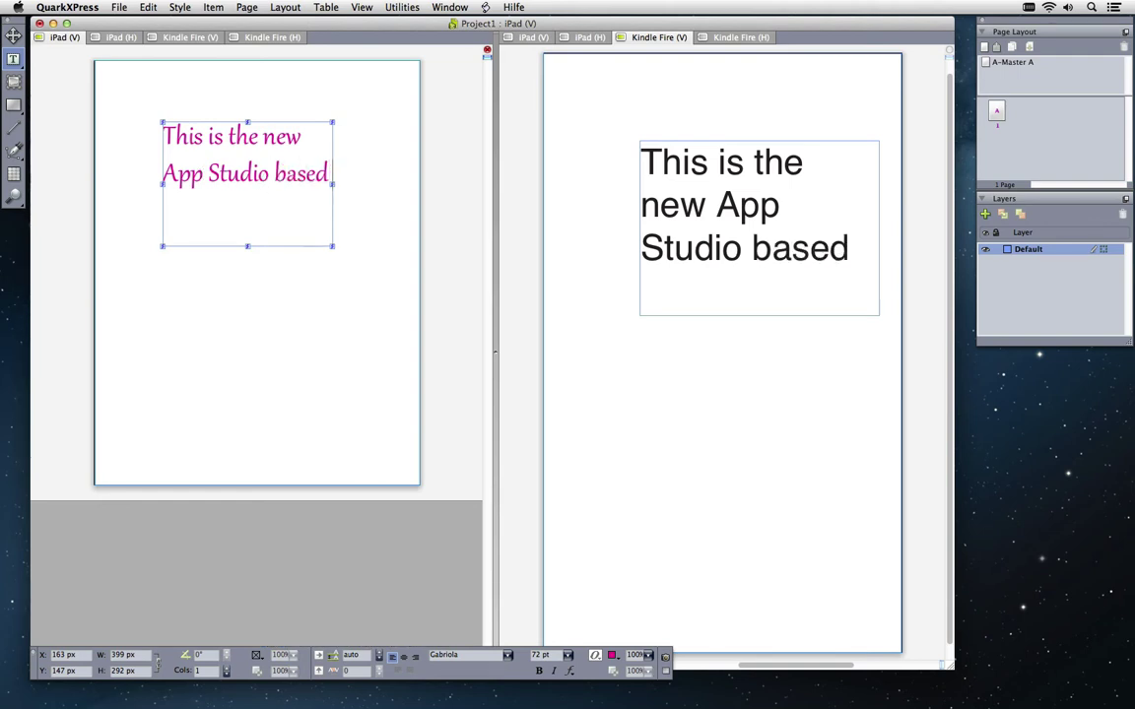
type(" on HTML")
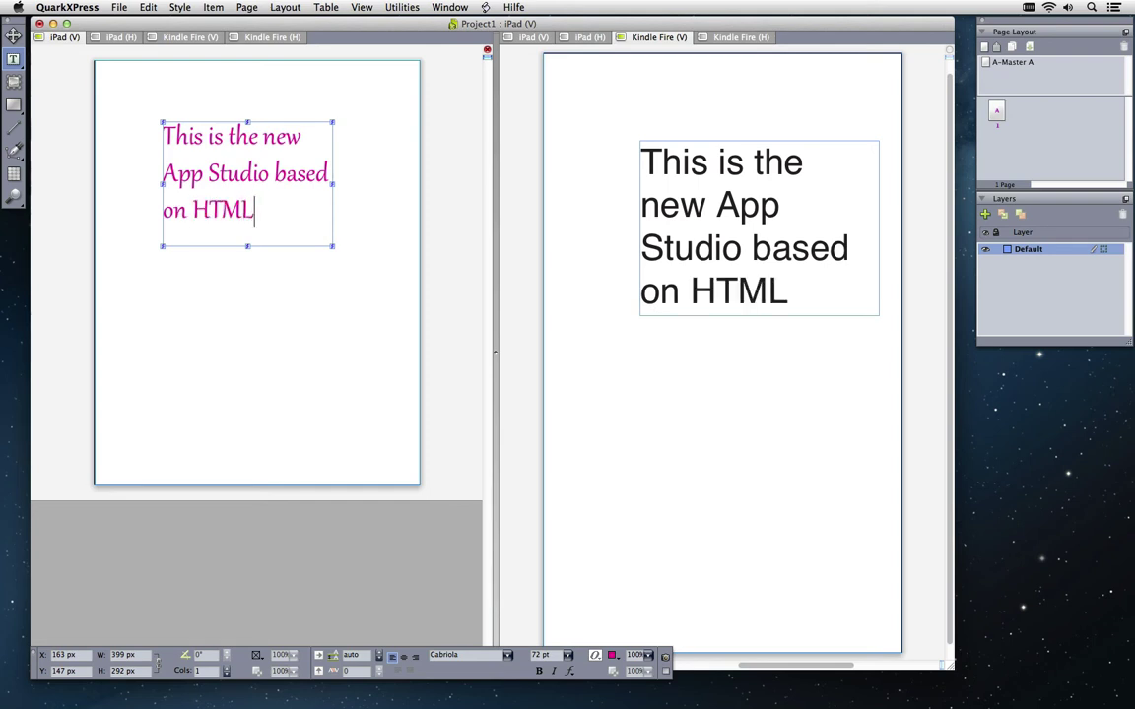
type("5")
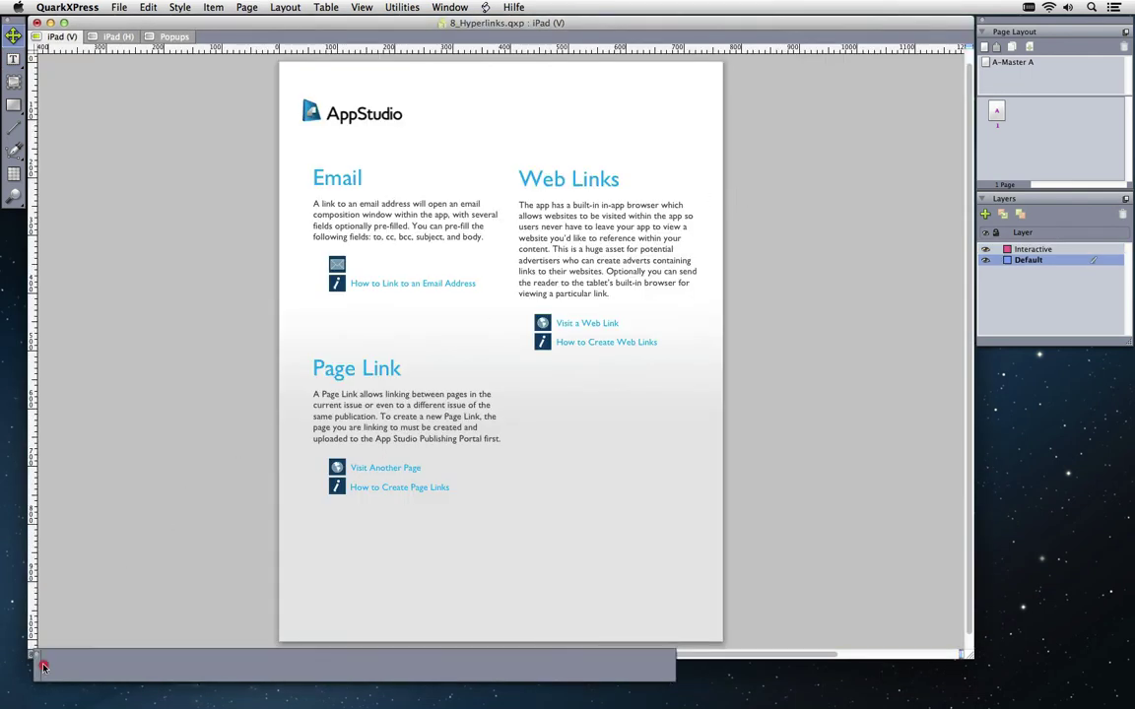
Show all box outlines and select part of the Web Links paragraph
left_click(95, 678)
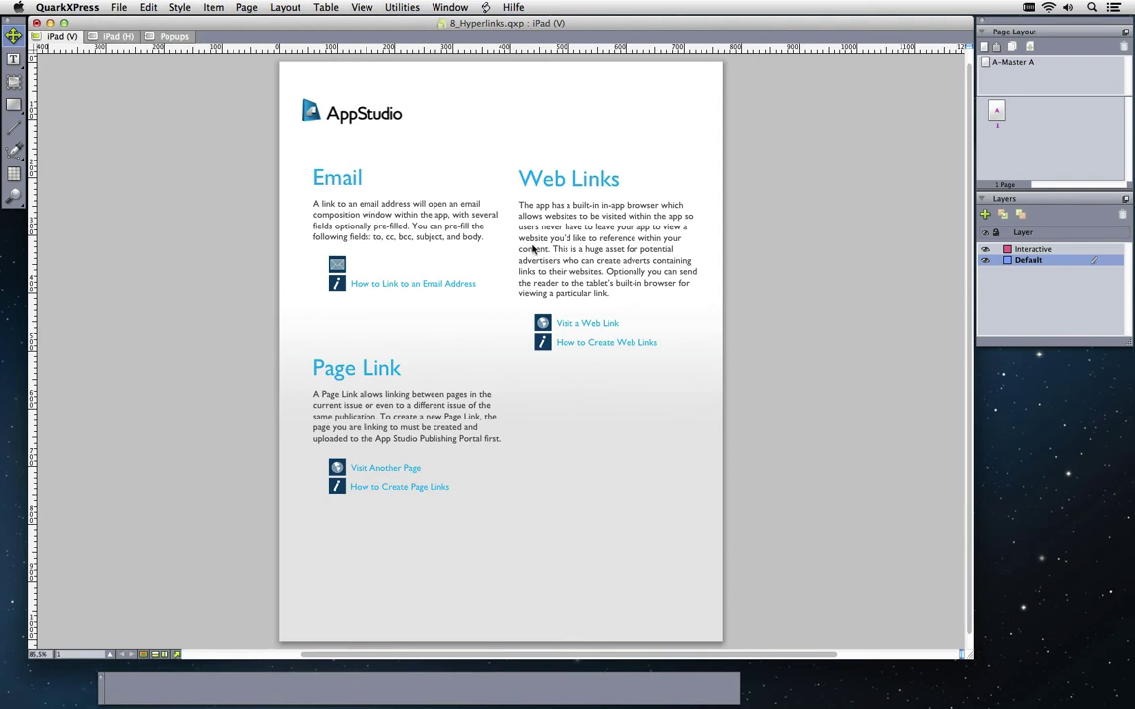
key("F7")
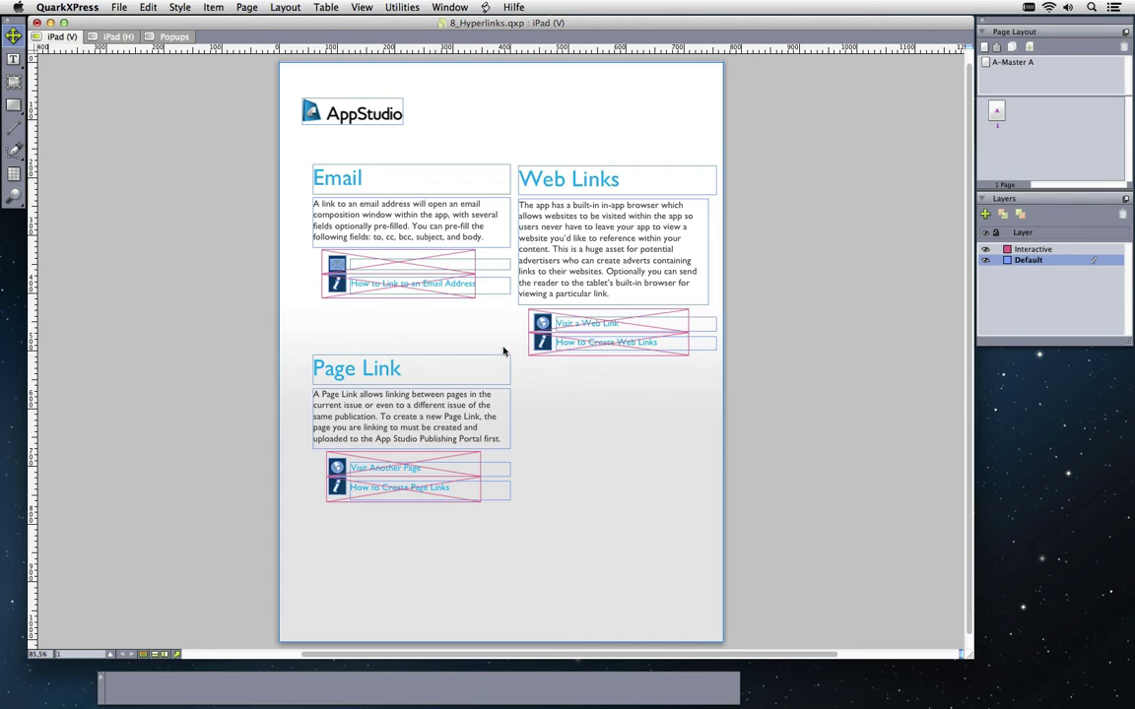
left_click(552, 218)
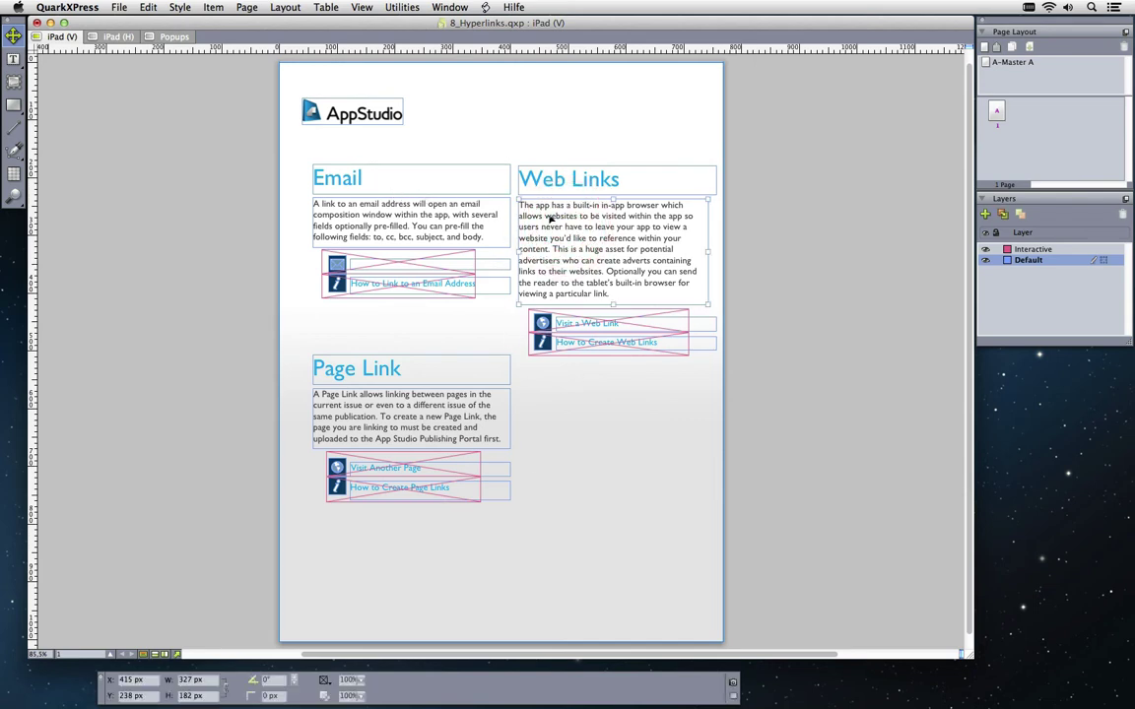
left_click(549, 215)
left_click_drag(519, 216, 620, 260)
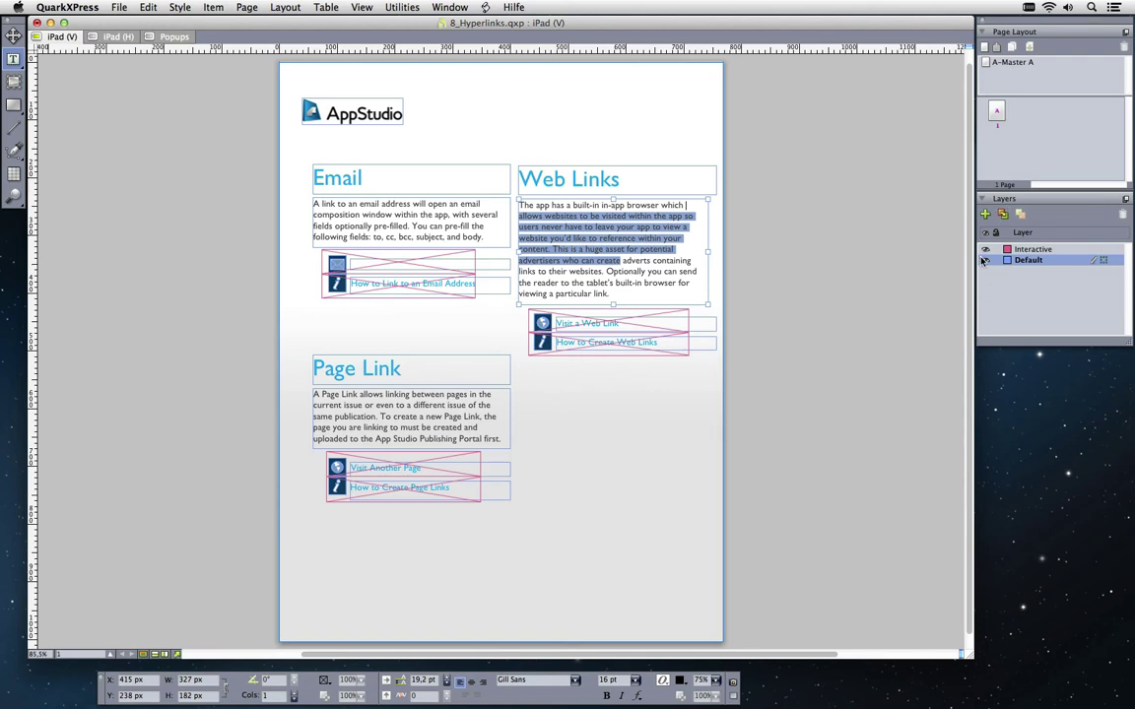
Toggle the Default and Interactive layers off and back on, then hide guides with F7
left_click(984, 260)
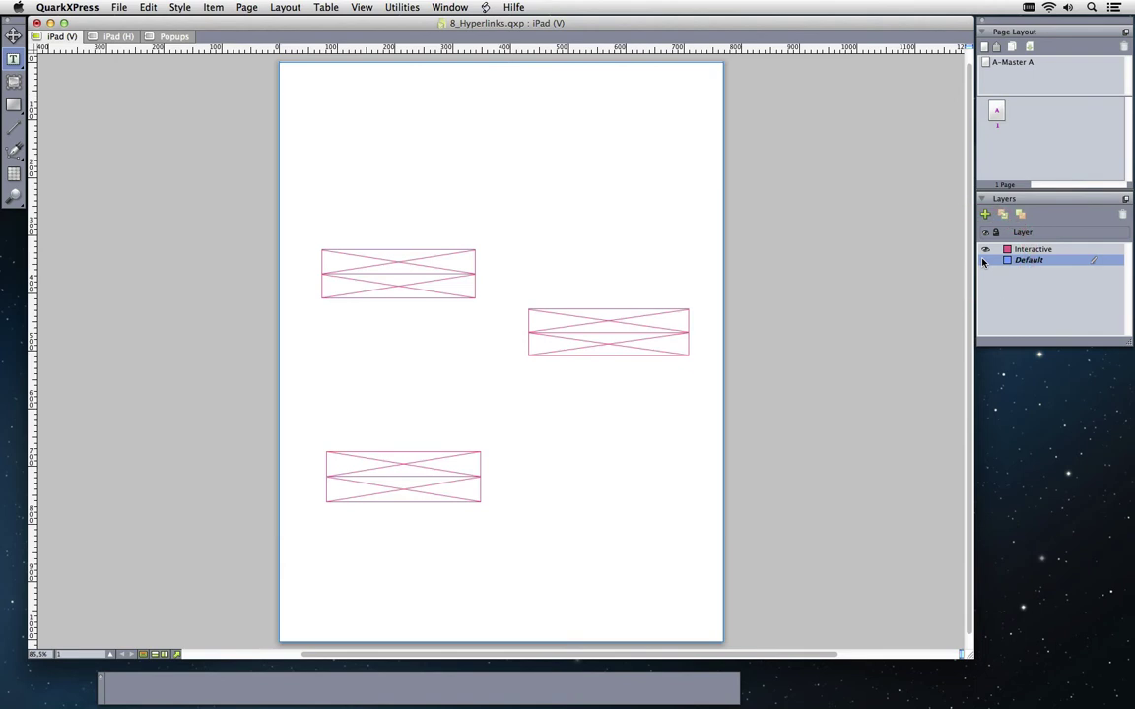
left_click(985, 260)
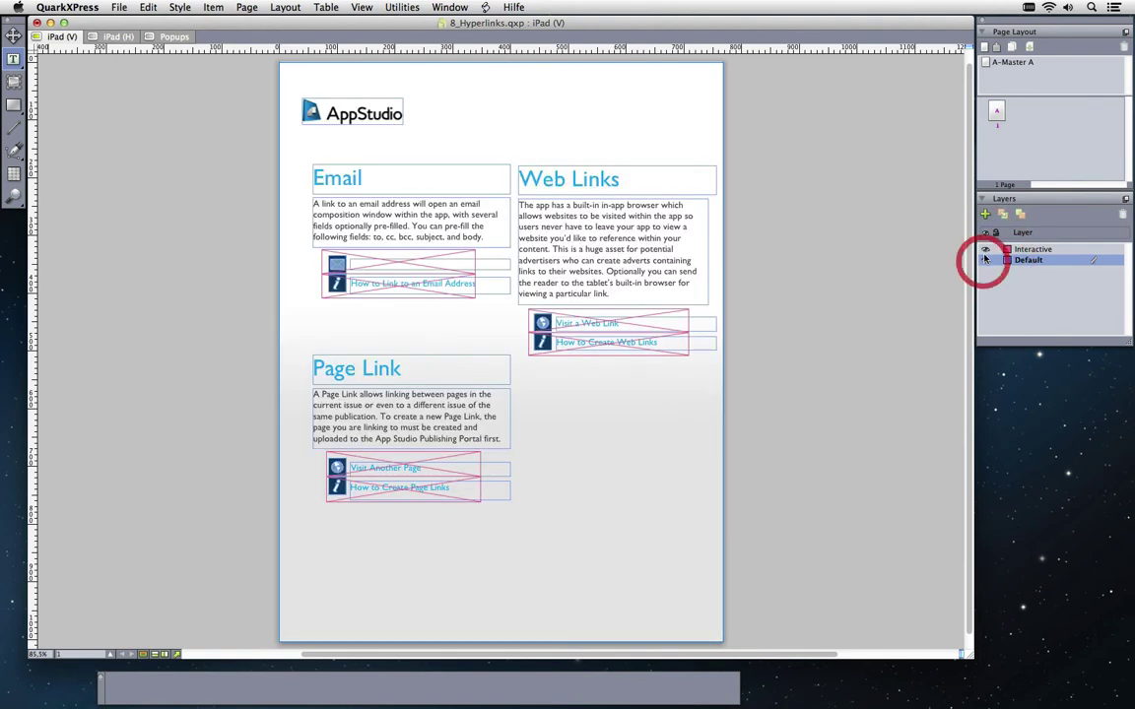
left_click(986, 249)
left_click(985, 249)
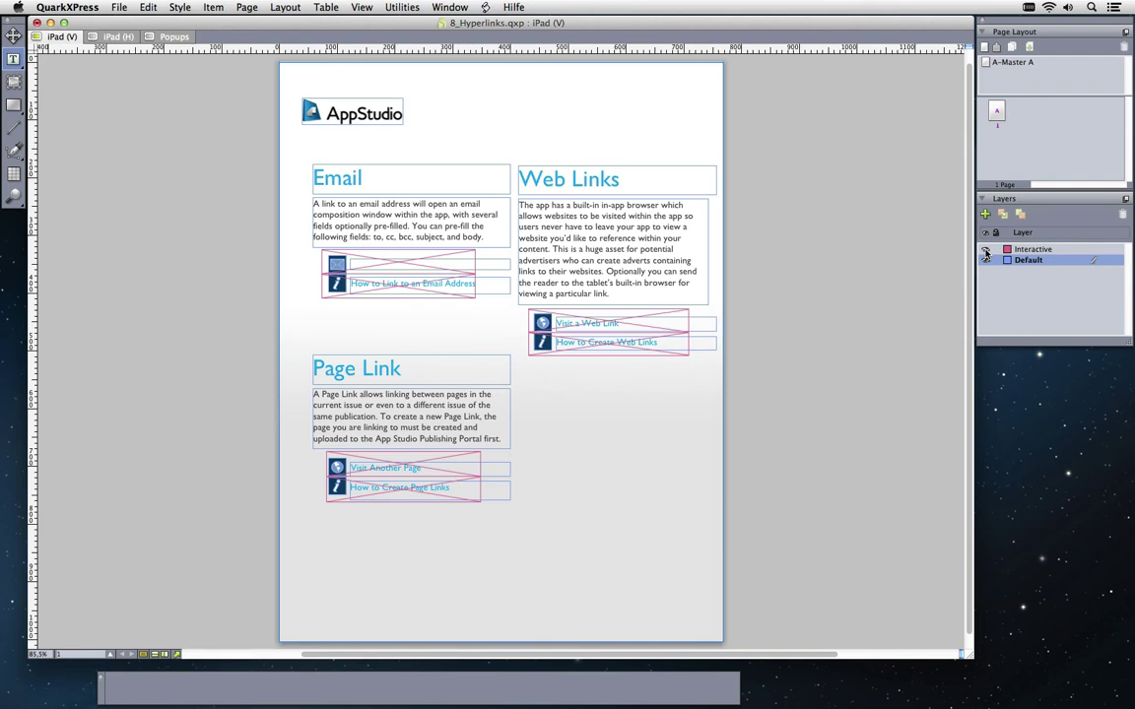
key("F7")
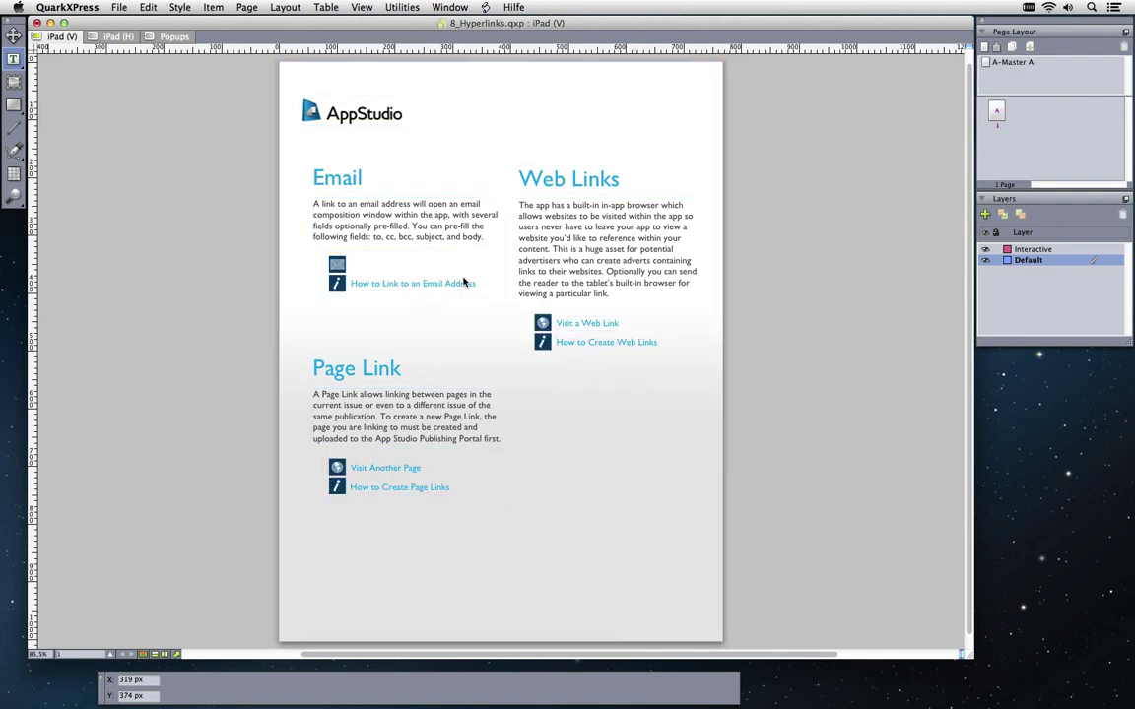
Widen the 'How to Link to an Email Address' box on both sides to enclose its text and icon
left_click(437, 289)
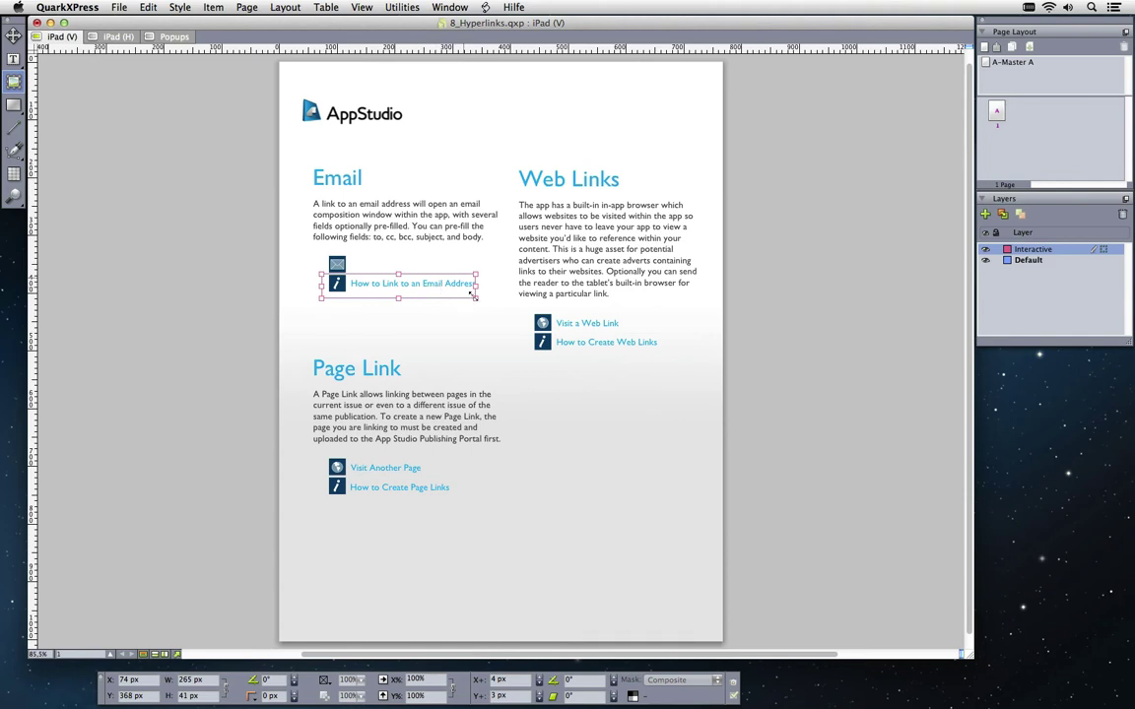
left_click_drag(478, 297, 491, 303)
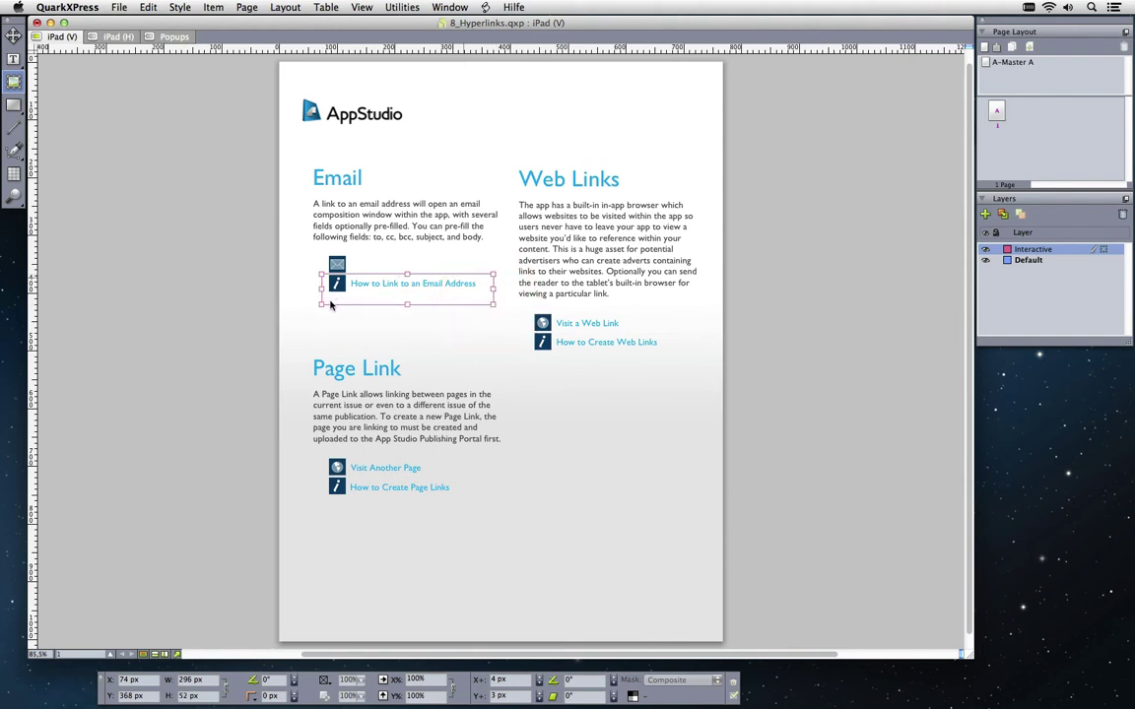
left_click_drag(321, 303, 305, 306)
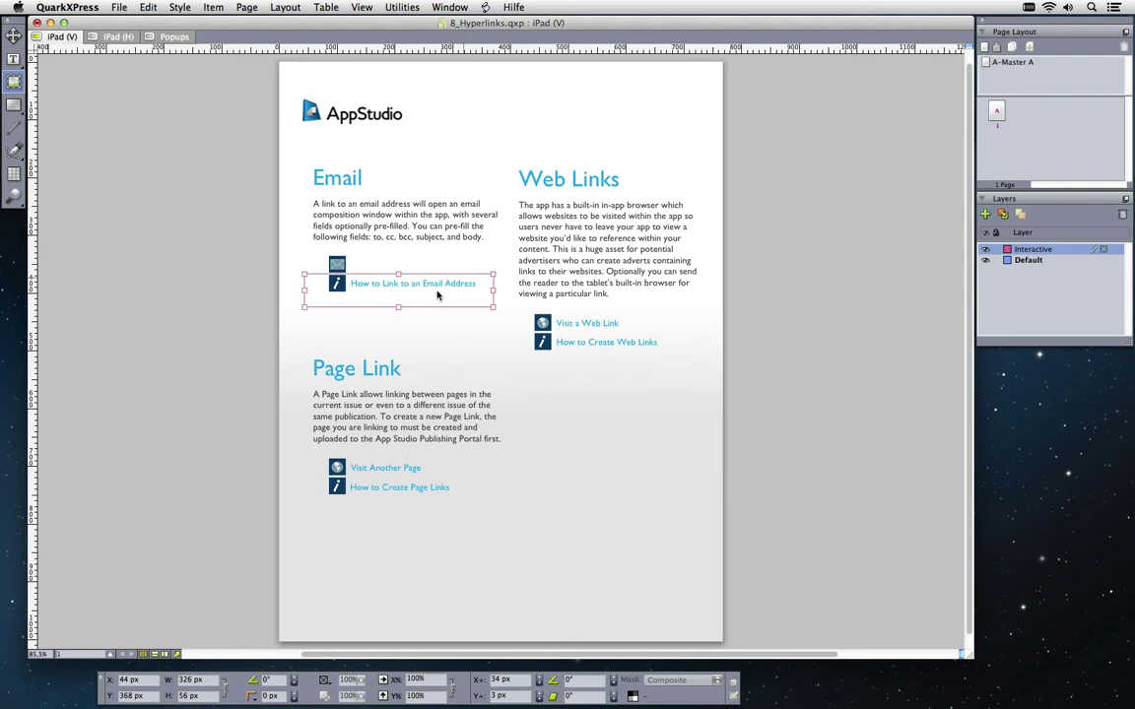
left_click(449, 7)
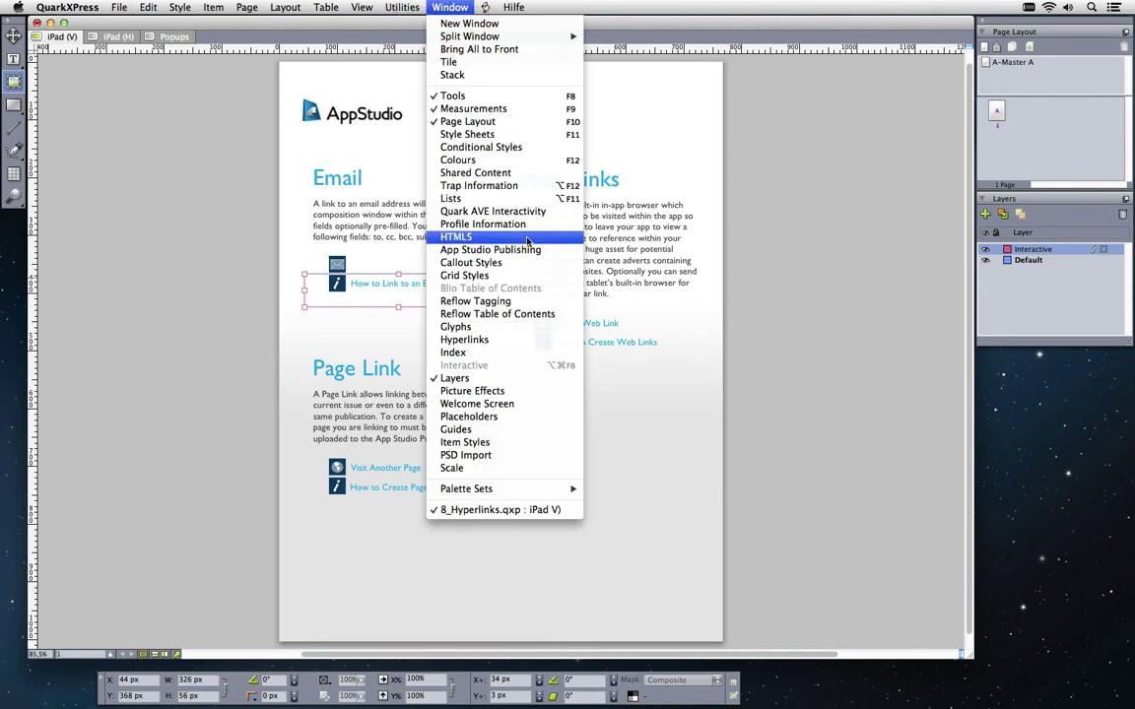
Name the email box 'Send email button' and make it a button whose Go to URL action is a mailto link to the author's e-mail address
left_click(527, 239)
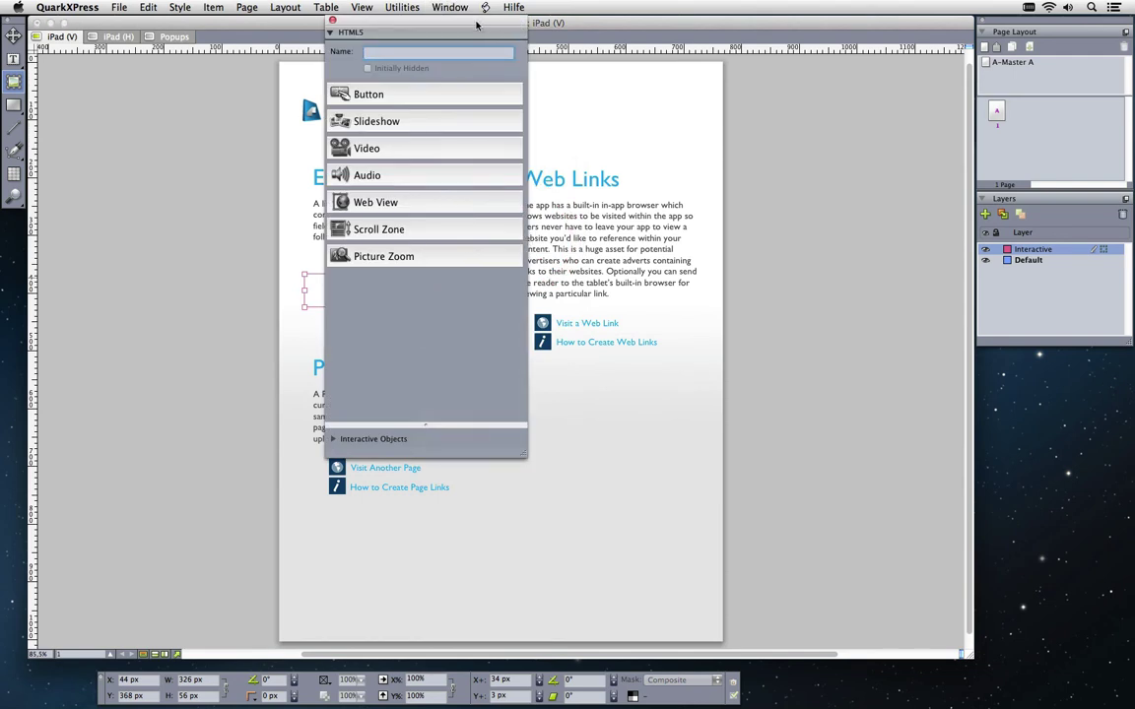
left_click_drag(476, 24, 893, 116)
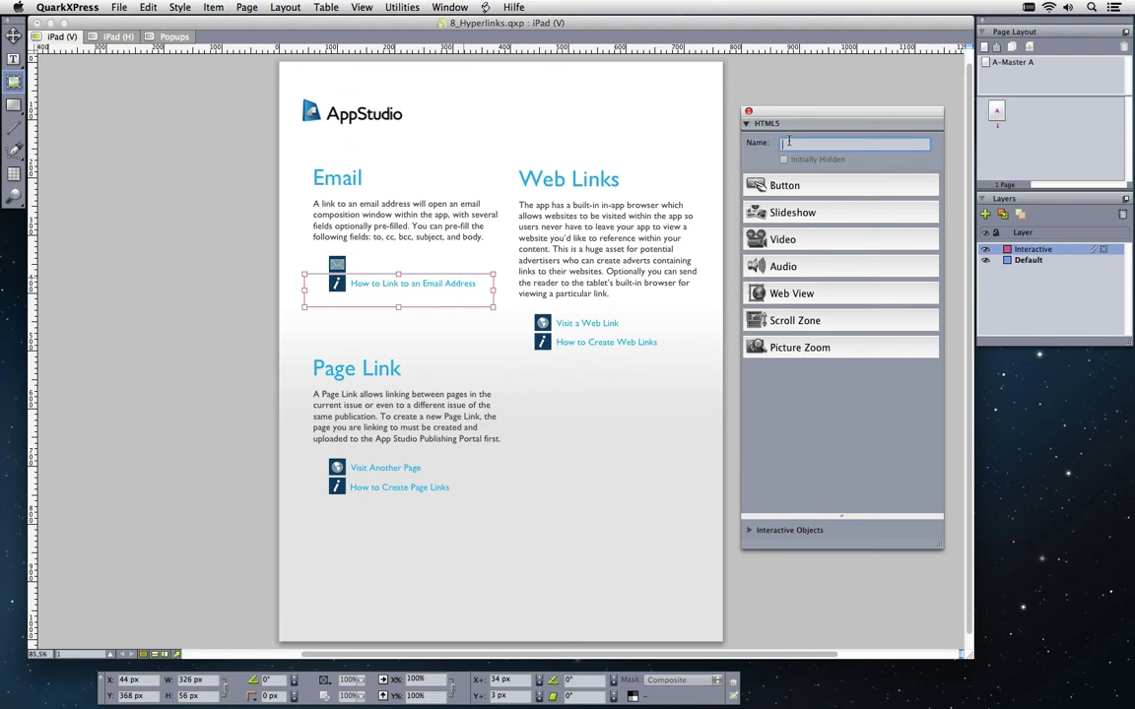
type("Send email button")
left_click(846, 183)
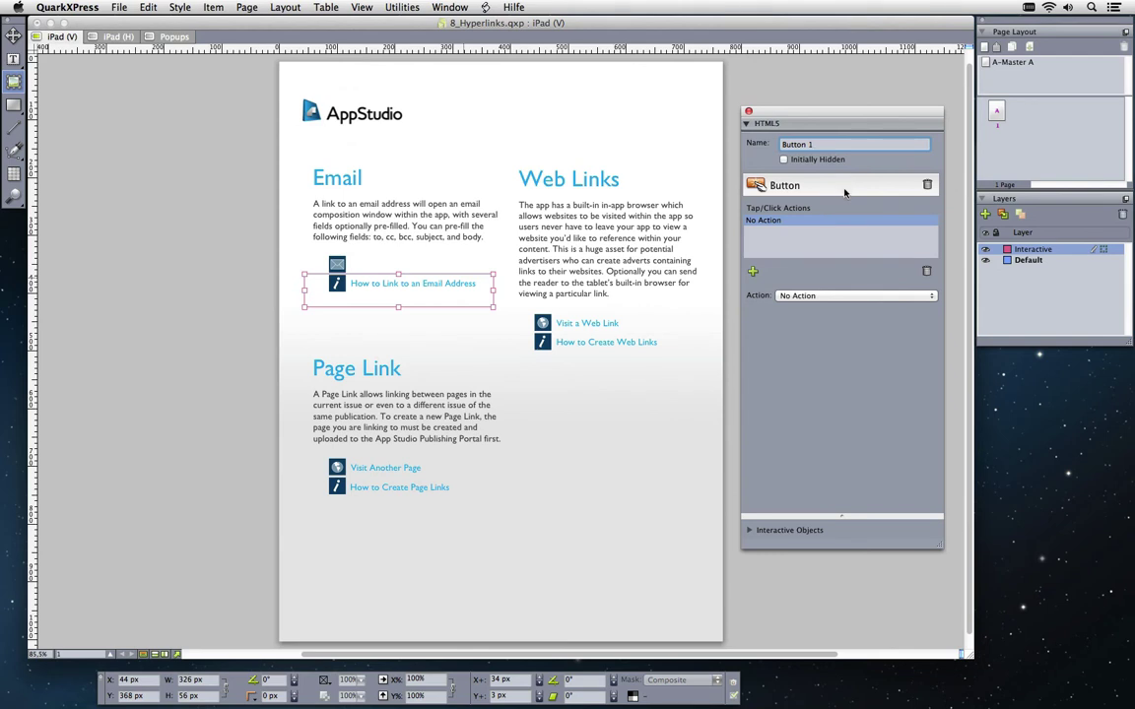
left_click(896, 297)
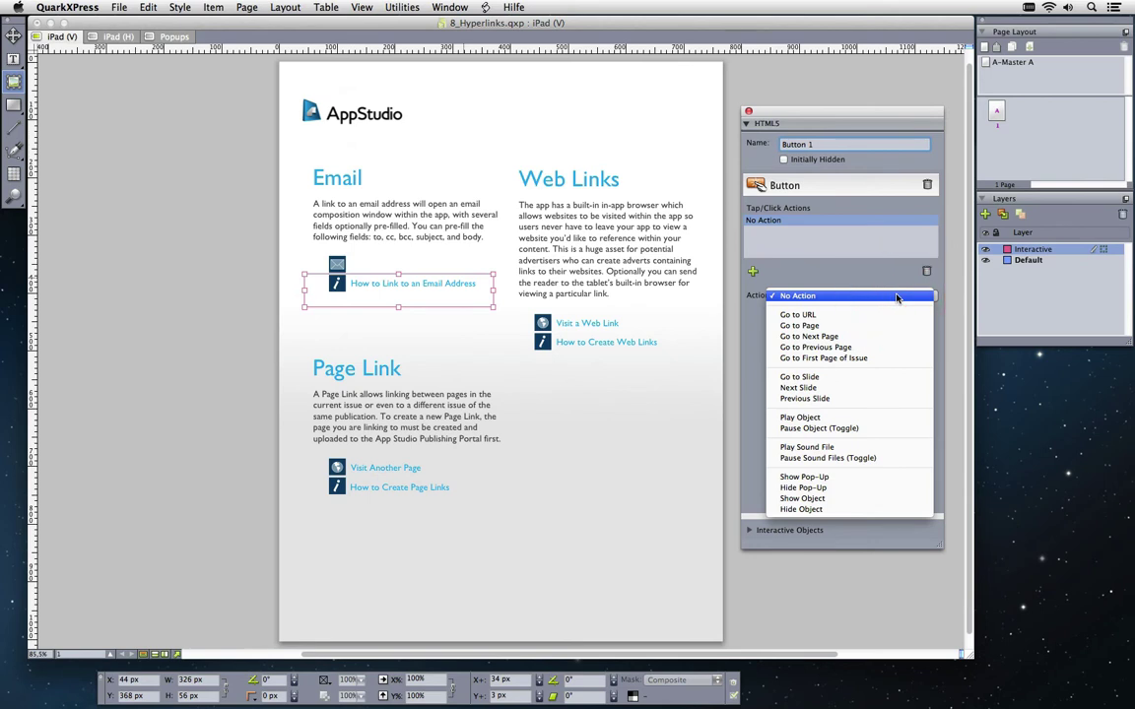
left_click(893, 315)
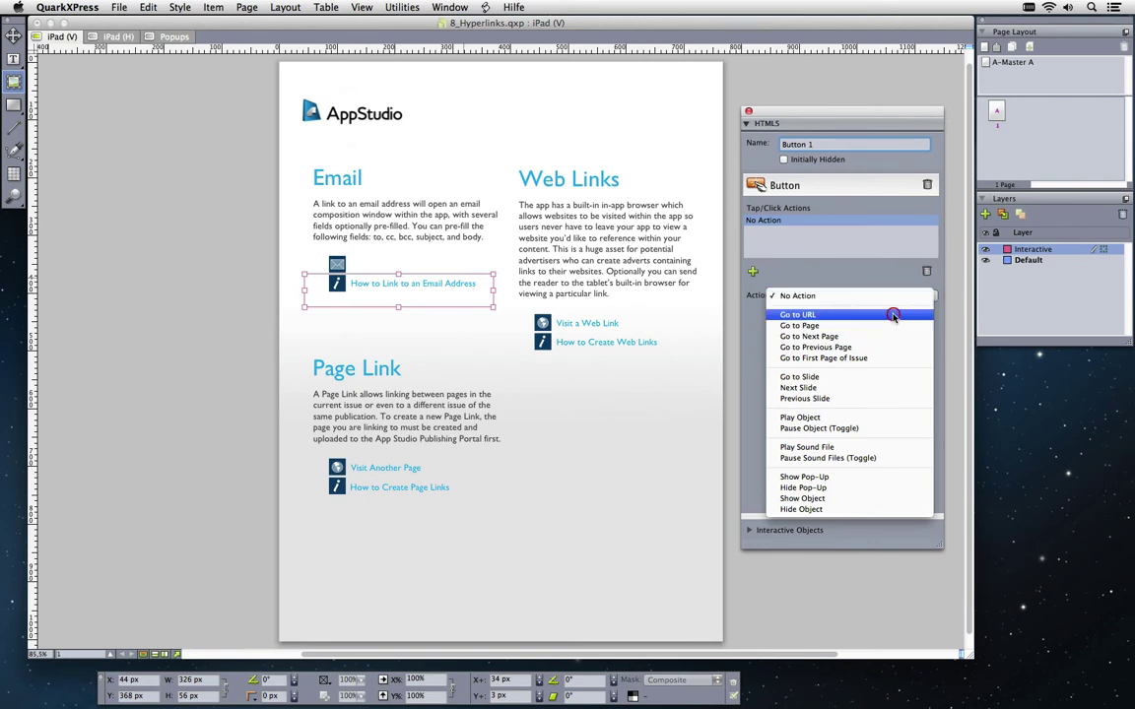
left_click(755, 315)
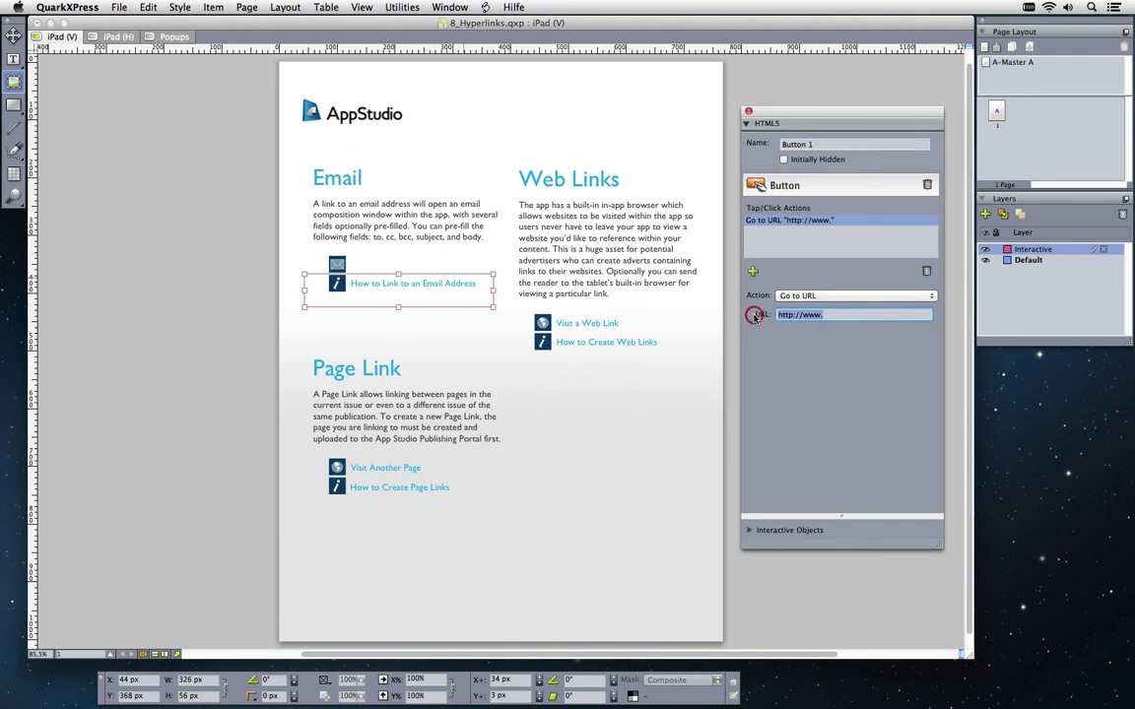
type("mailto")
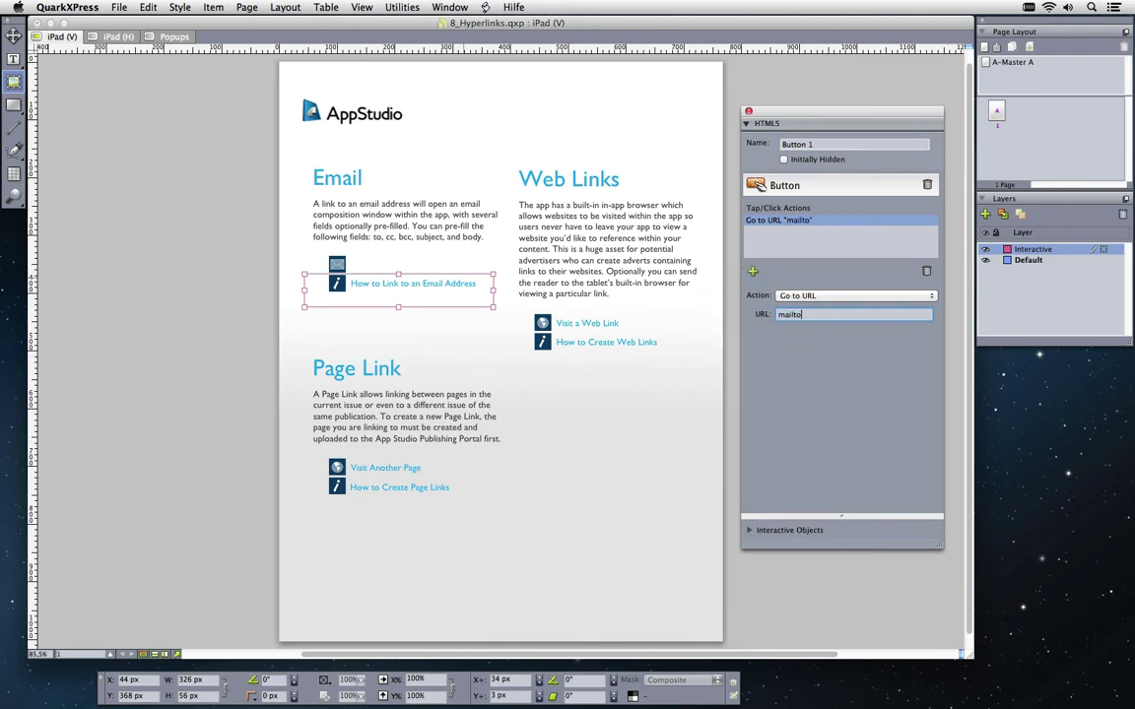
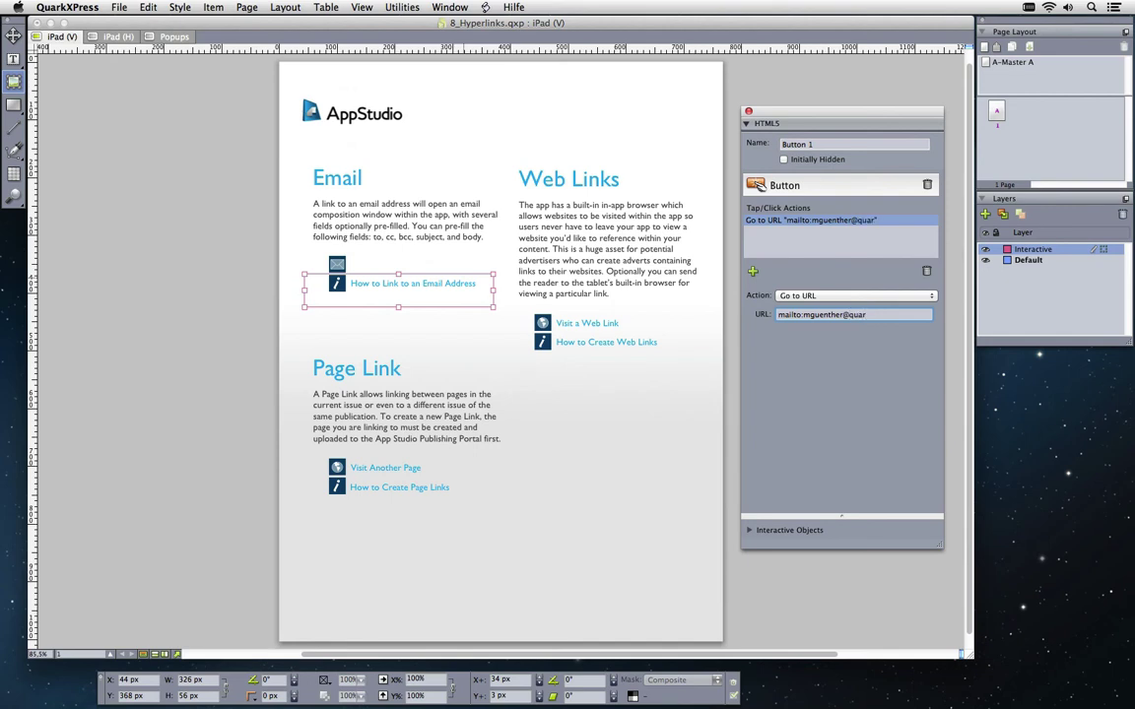
Enlarge the Visit a Web Link box upward, leftward and rightward
left_click(597, 347)
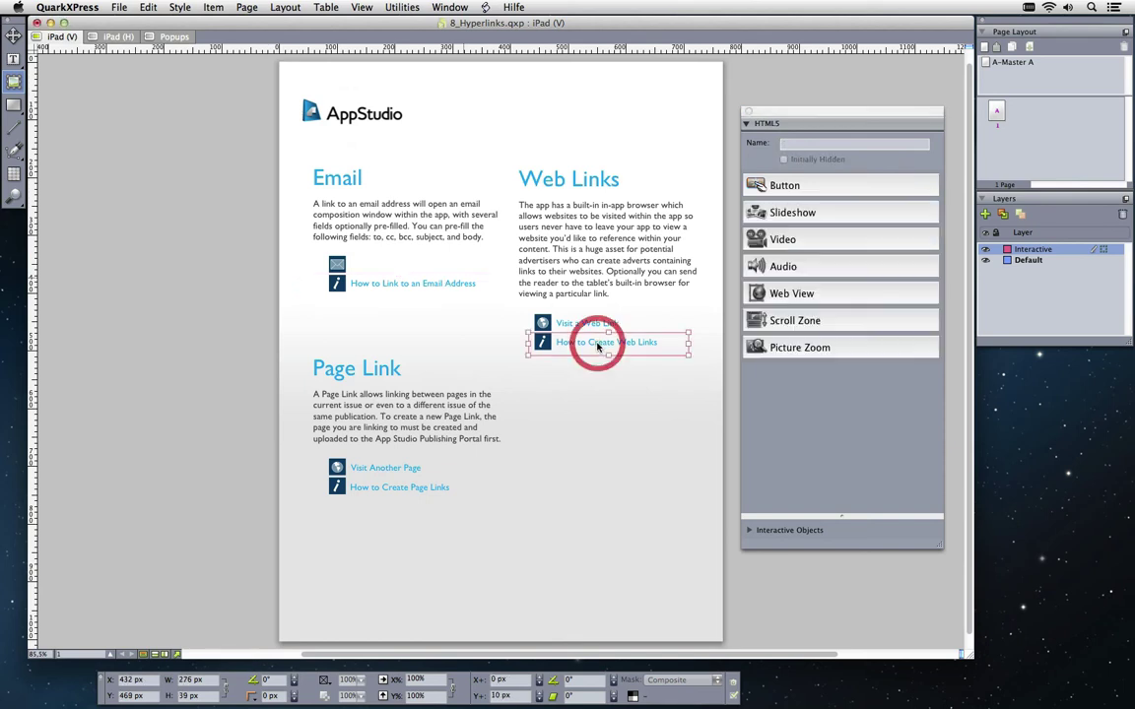
left_click(588, 325)
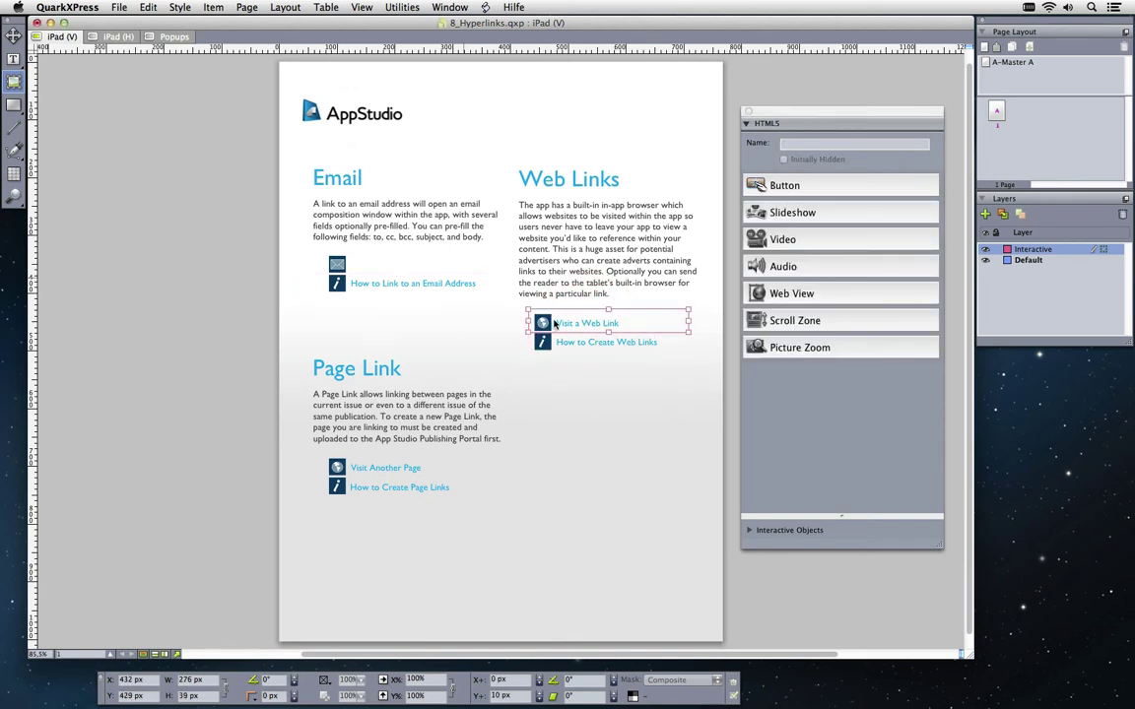
left_click_drag(608, 311, 608, 302)
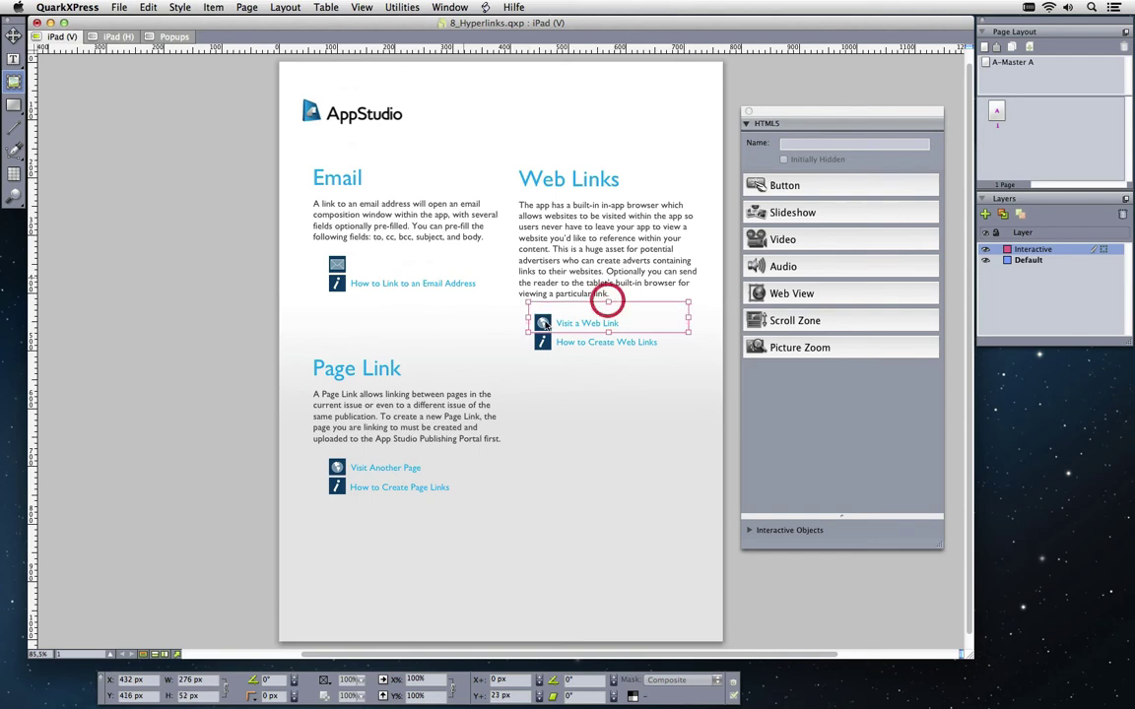
left_click_drag(527, 317, 514, 317)
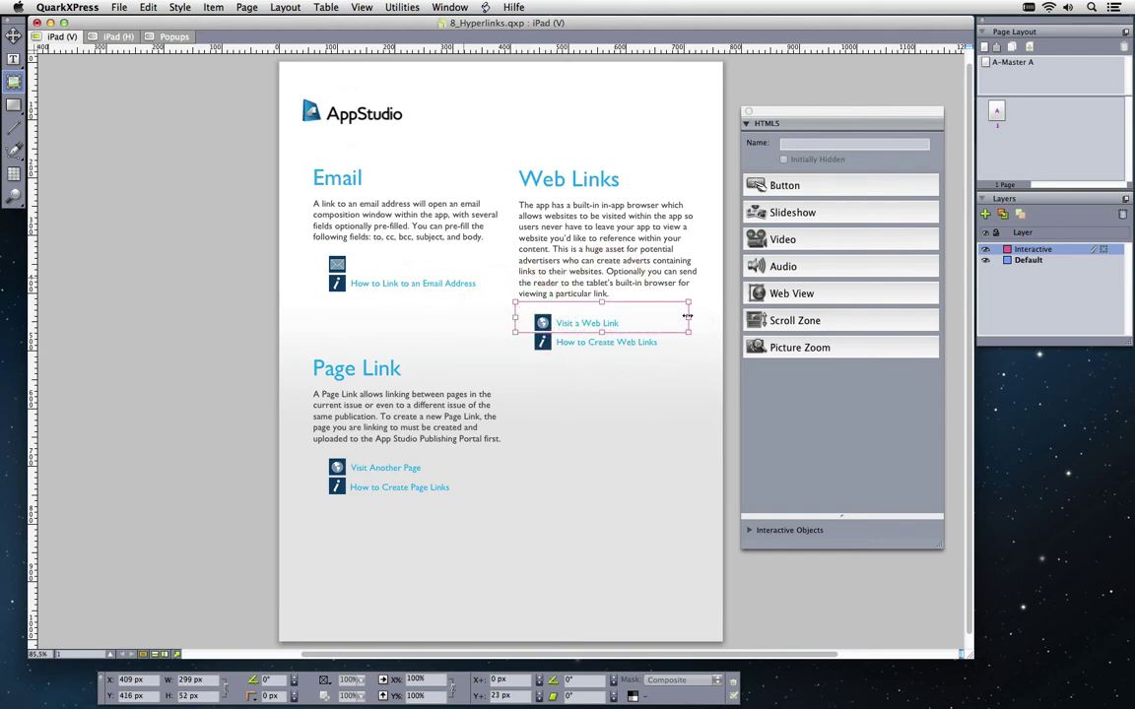
left_click_drag(687, 316, 709, 316)
Make the Visit a Web Link box a button that goes to URL quark.com
left_click(812, 192)
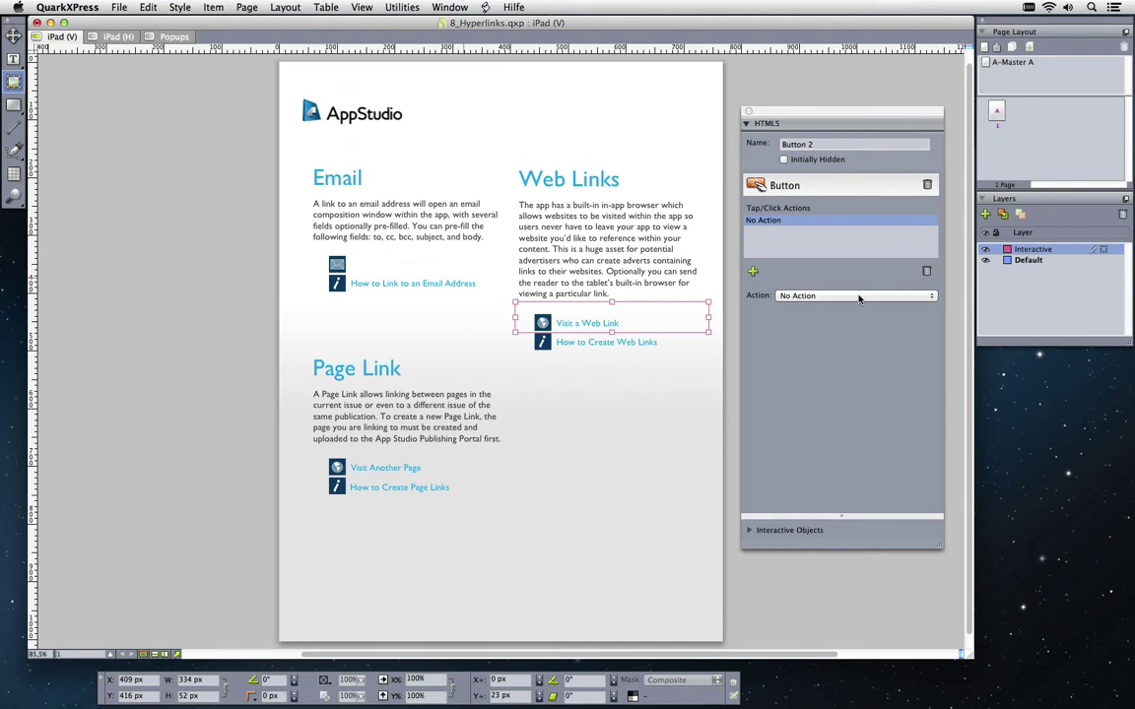
left_click(858, 295)
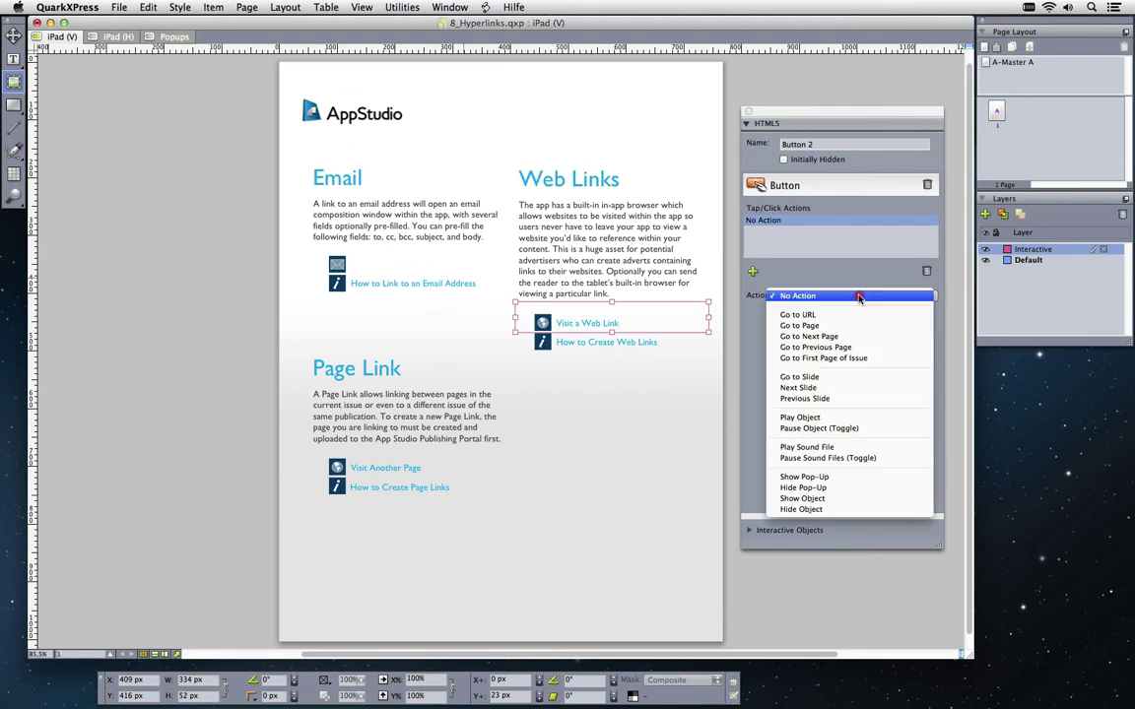
left_click(855, 315)
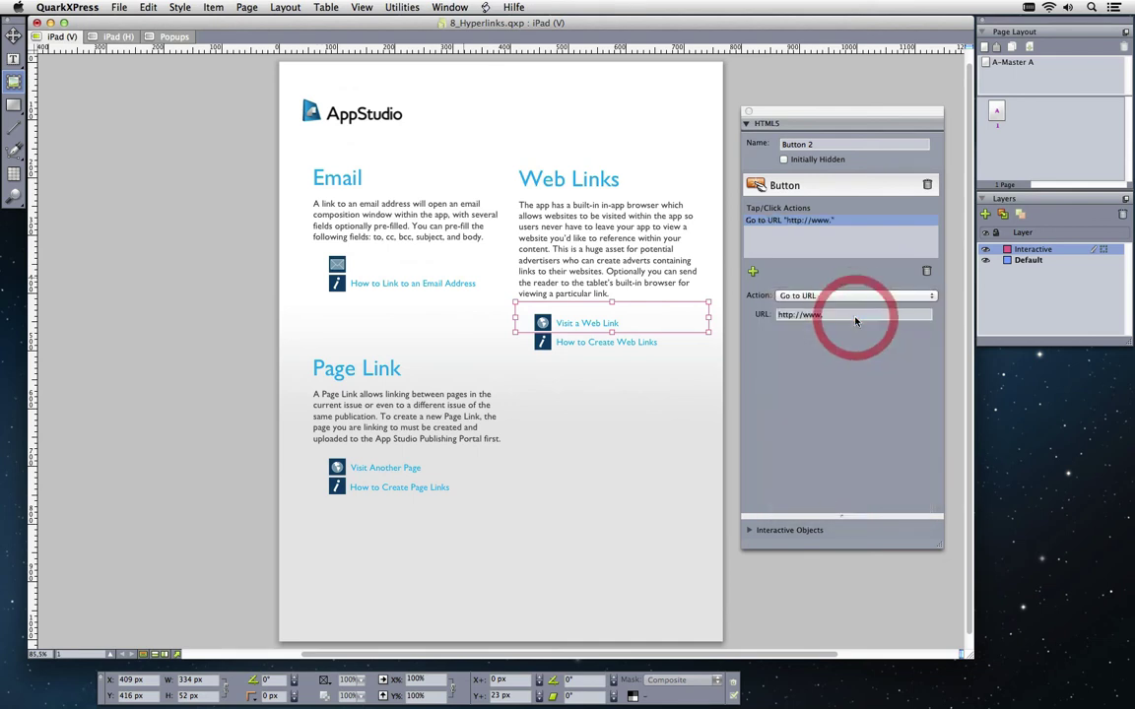
left_click(853, 315)
type("quark.com")
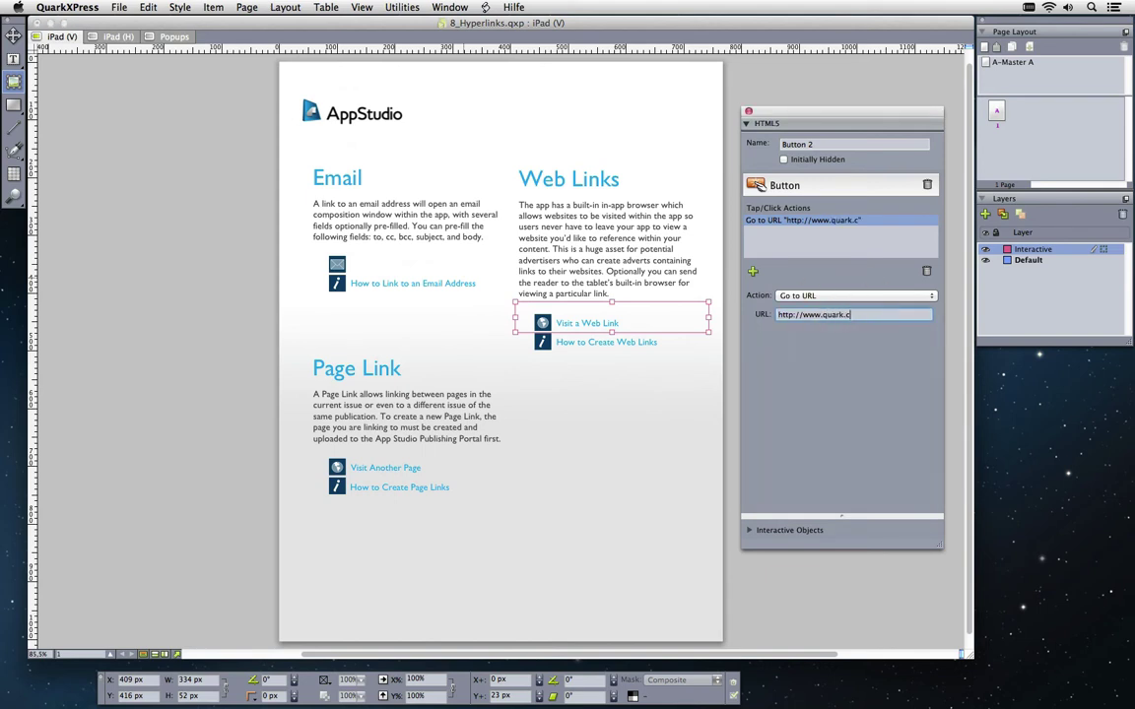
left_click(405, 461)
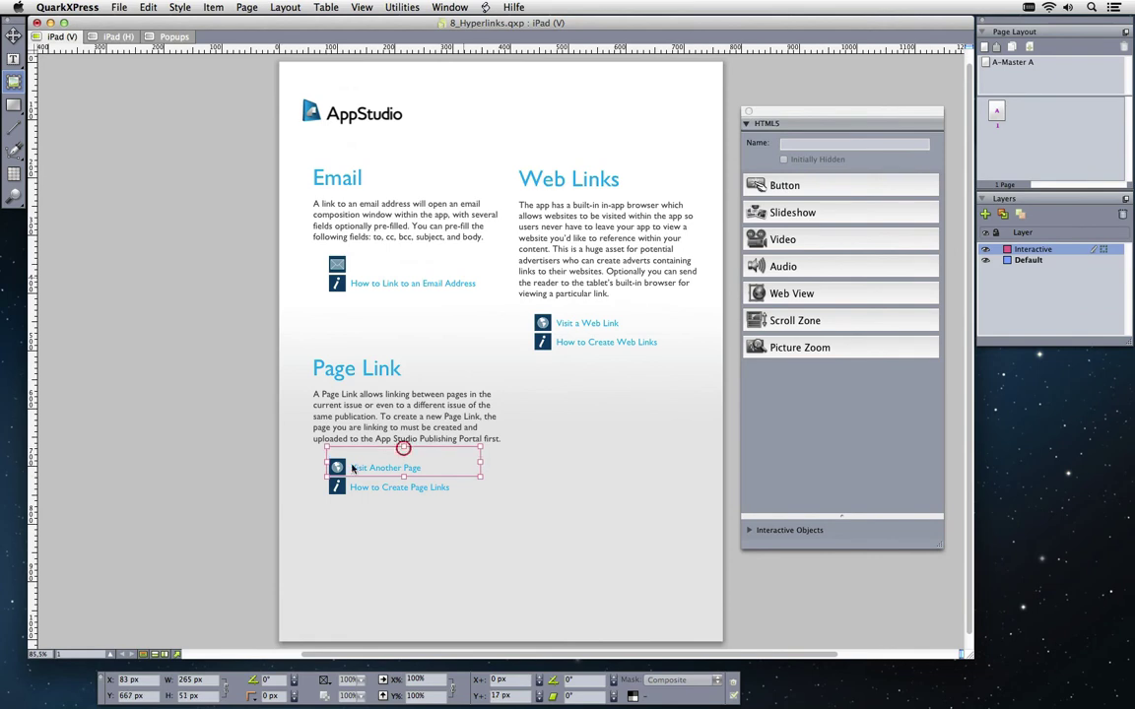
Enlarge the Visit Another Page box upward, leftward and rightward
left_click_drag(403, 452, 403, 449)
left_click_drag(326, 464, 293, 461)
left_click_drag(481, 461, 499, 461)
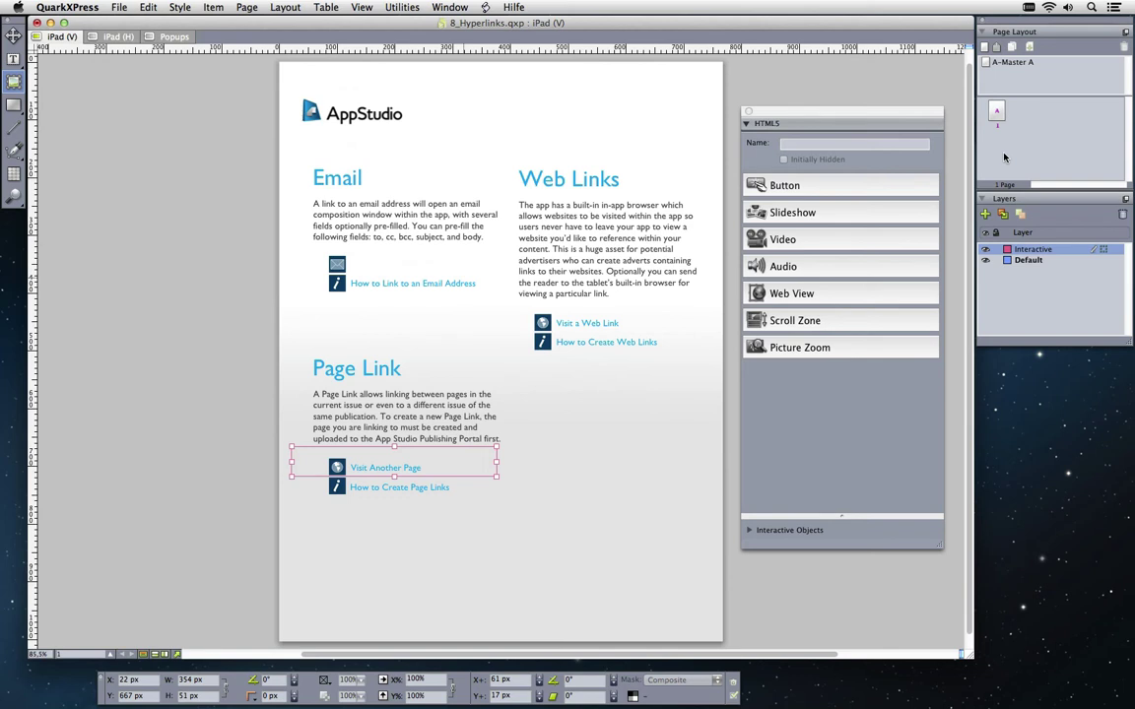
Make it a button with a Go to Page 1 action, leaving the Article ID field empty
left_click(806, 189)
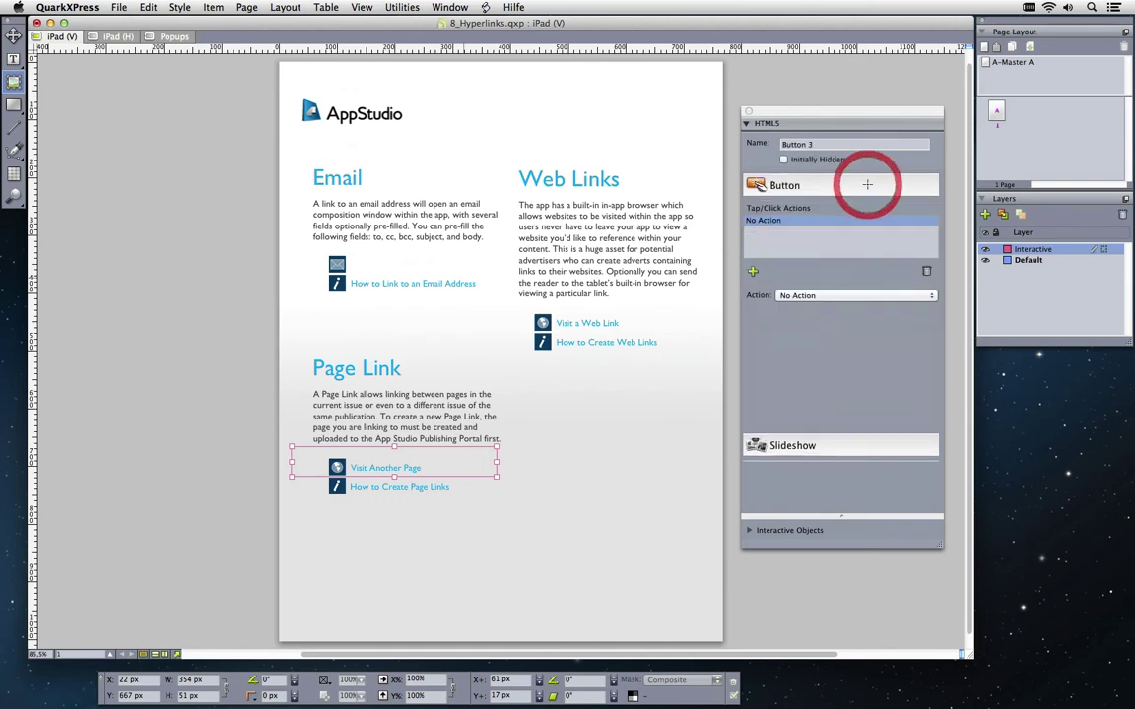
left_click(864, 295)
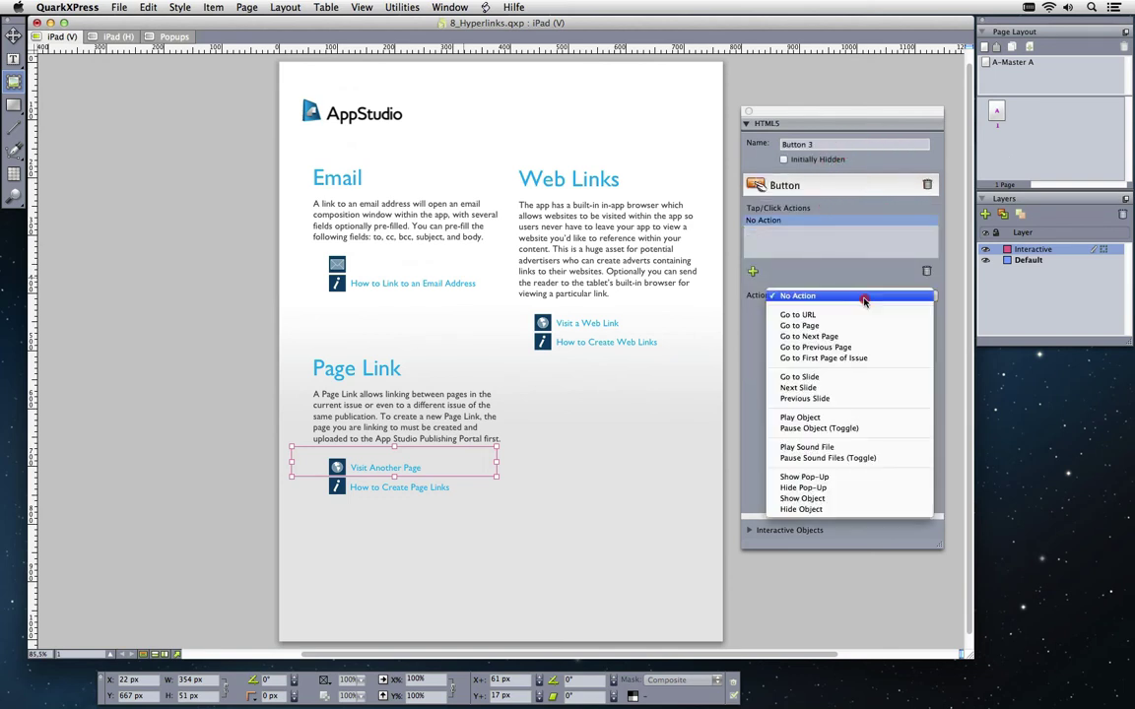
left_click_drag(864, 301, 863, 327)
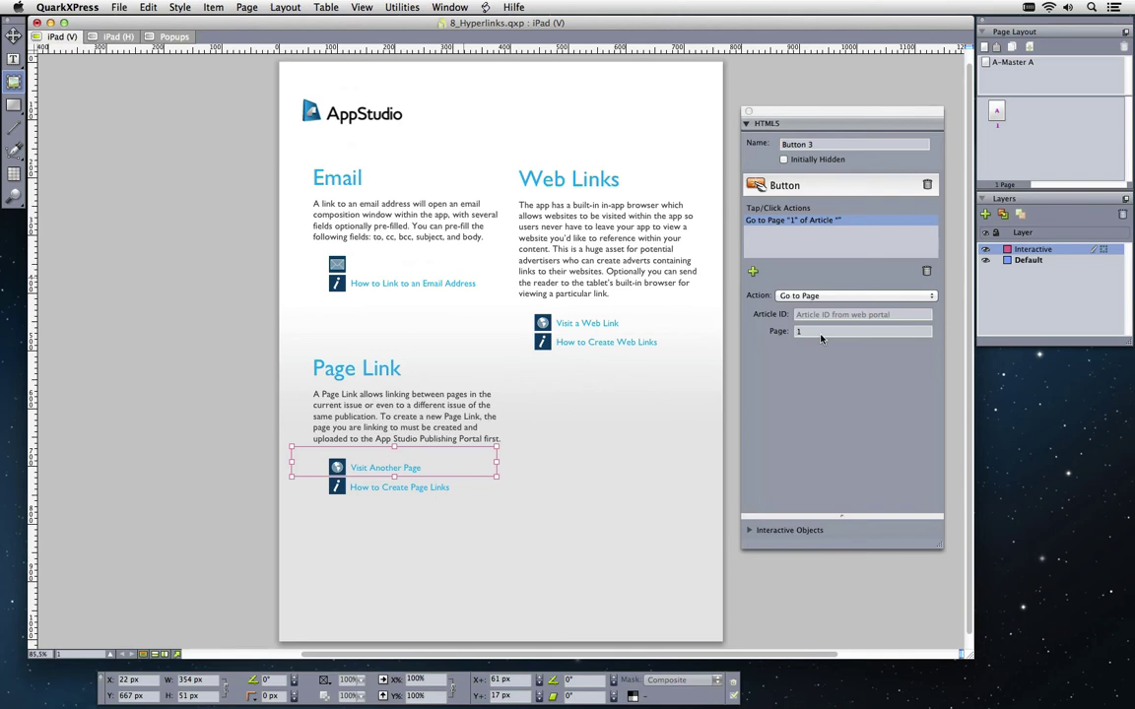
left_click(818, 313)
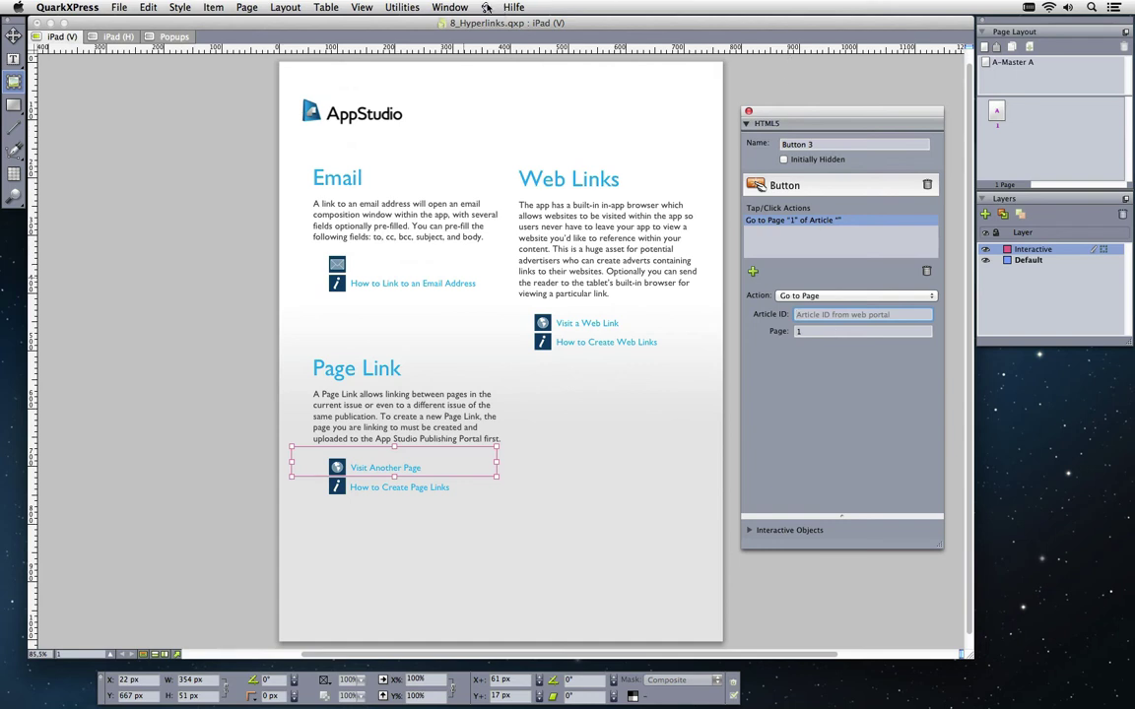
left_click(449, 7)
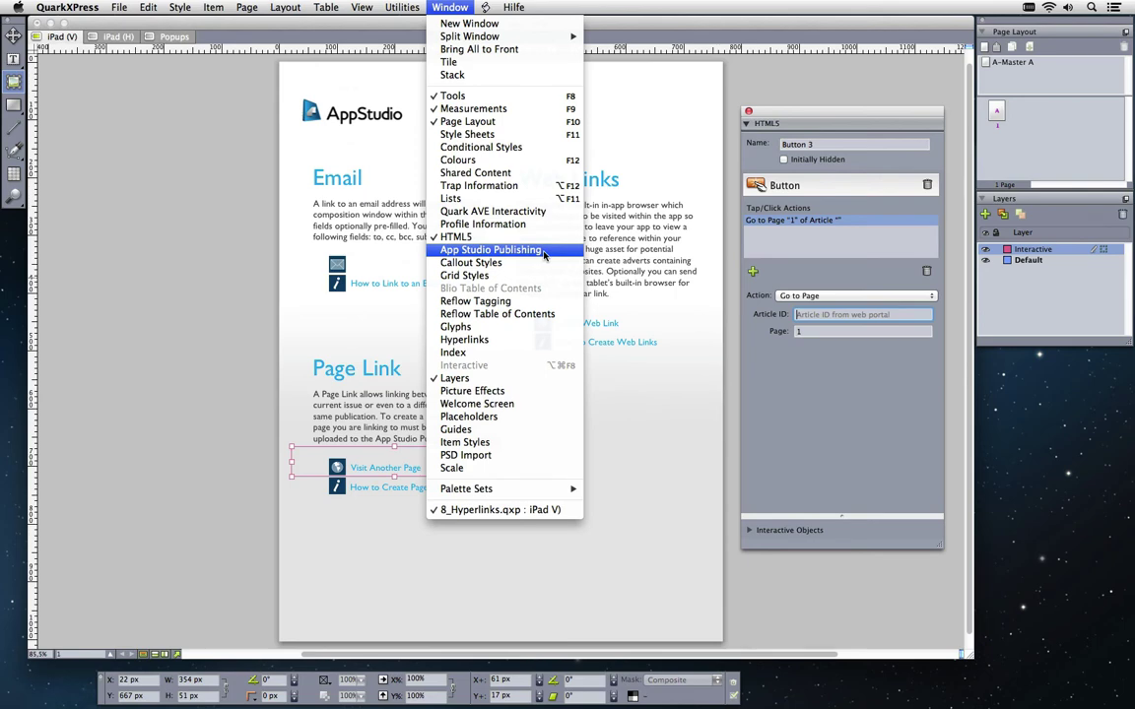
Open the App Studio Publishing panel and sign in with the account password
left_click(543, 254)
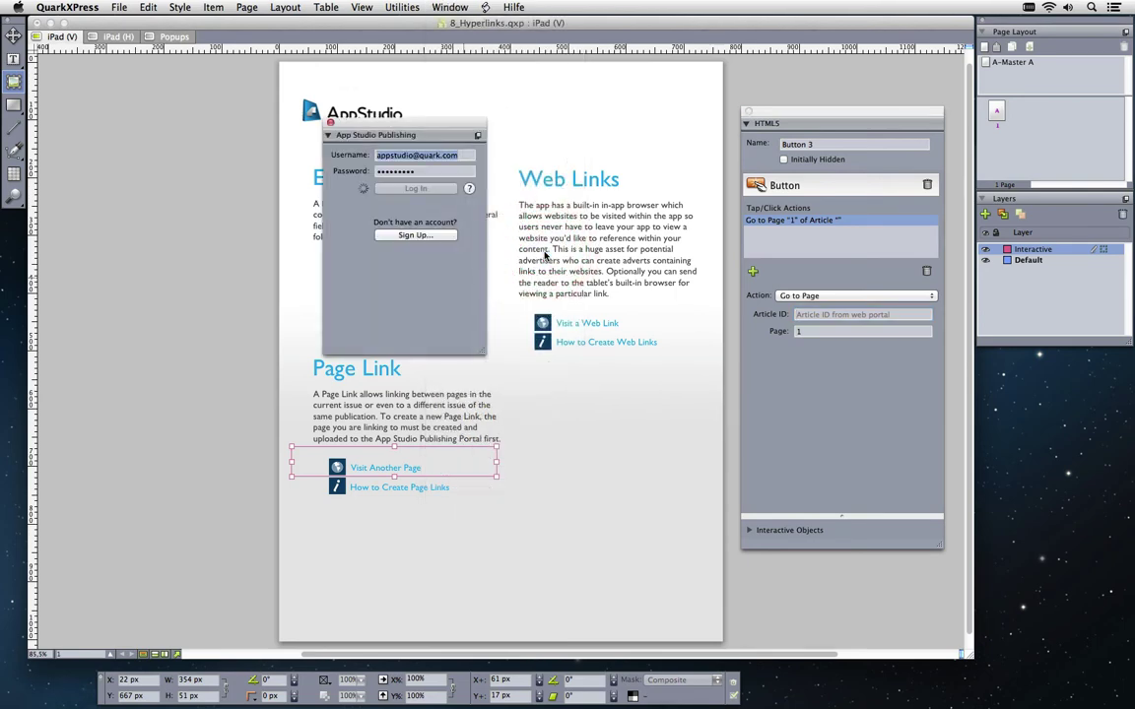
left_click_drag(440, 127, 190, 237)
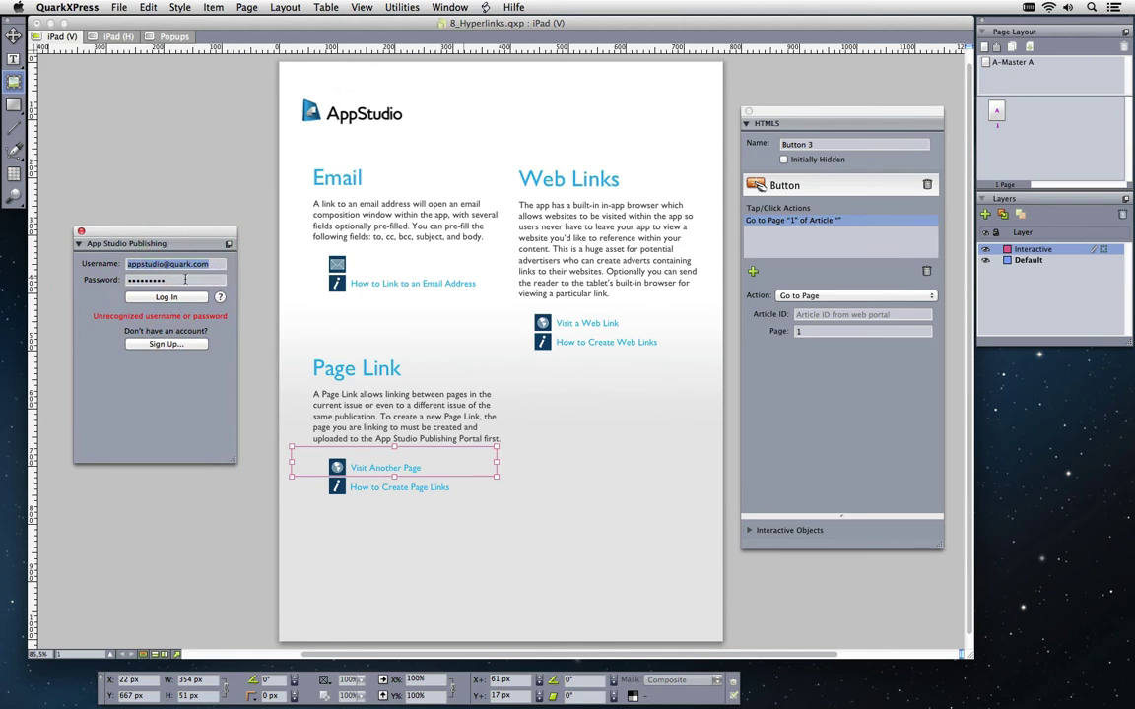
key("Tab")
left_click(87, 285)
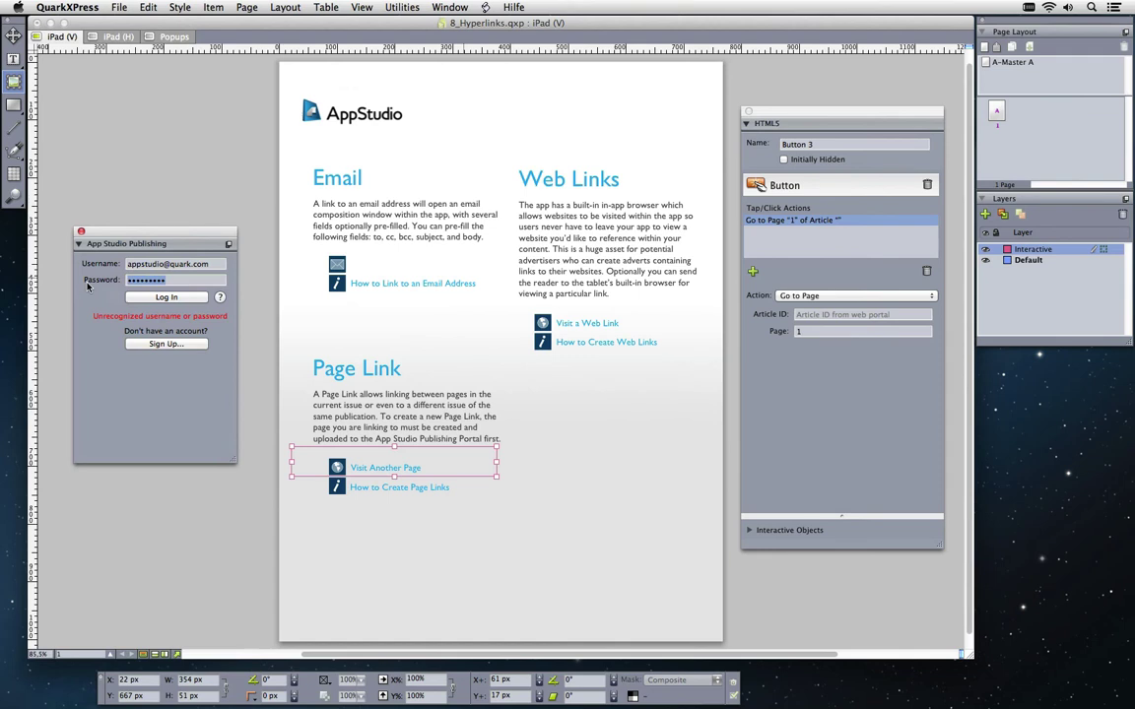
type("password")
left_click(137, 298)
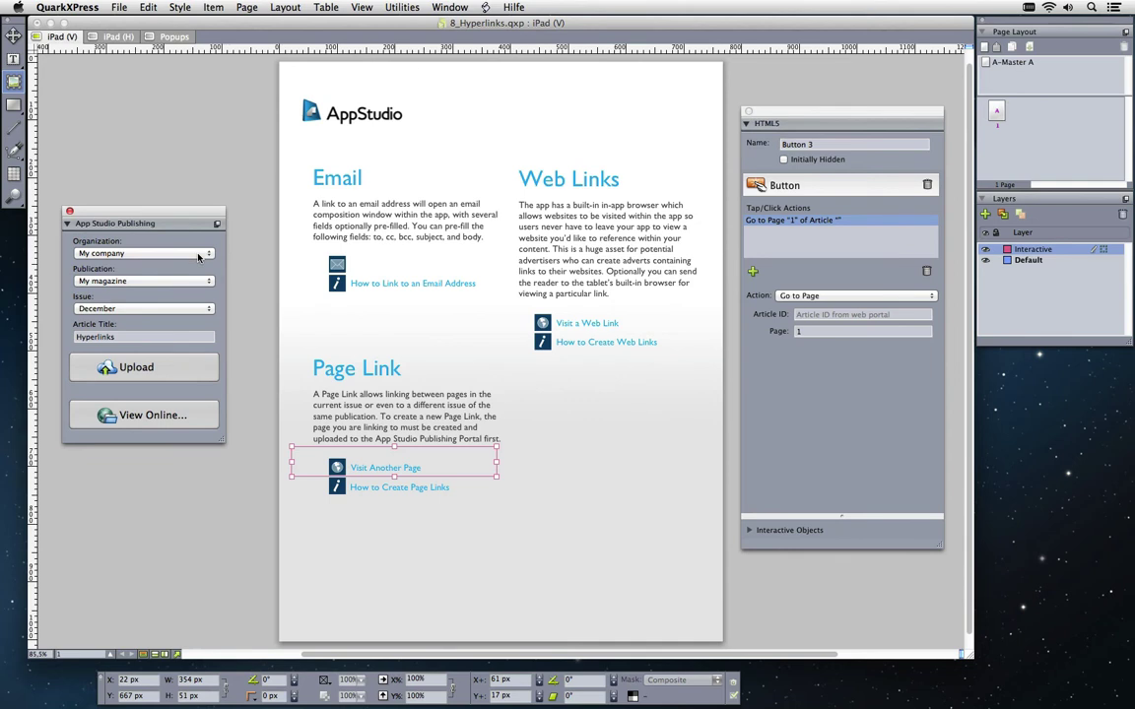
Upload the Hyperlinks article to My magazine's December issue
left_click(158, 283)
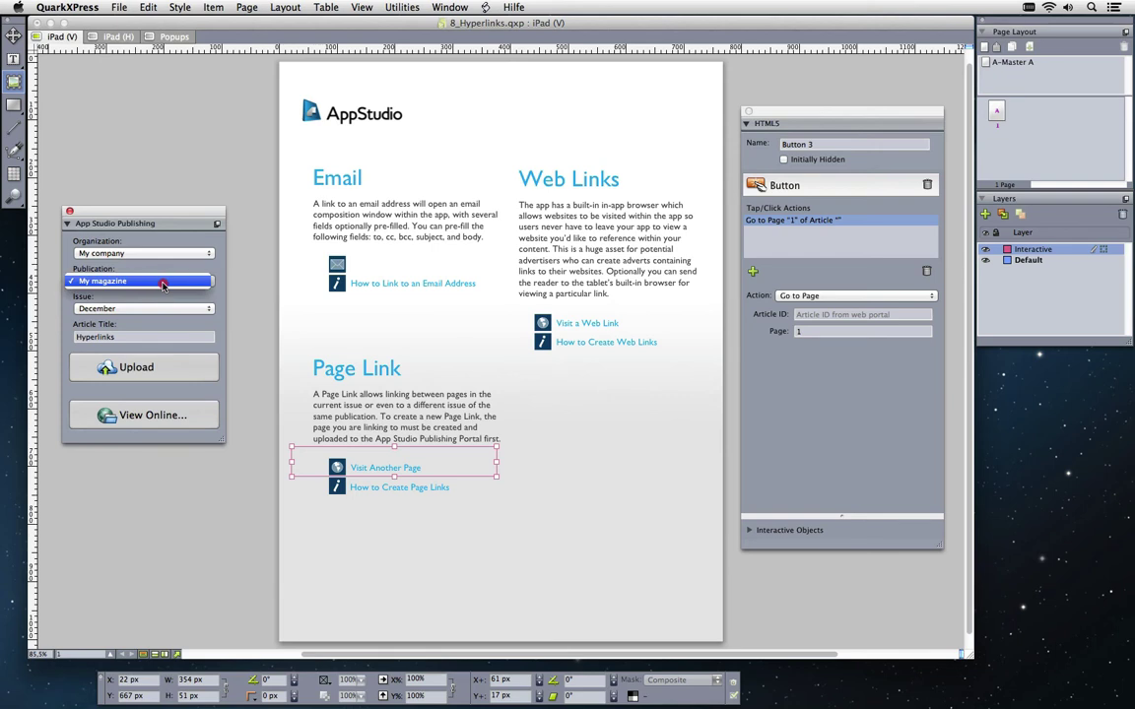
left_click(221, 285)
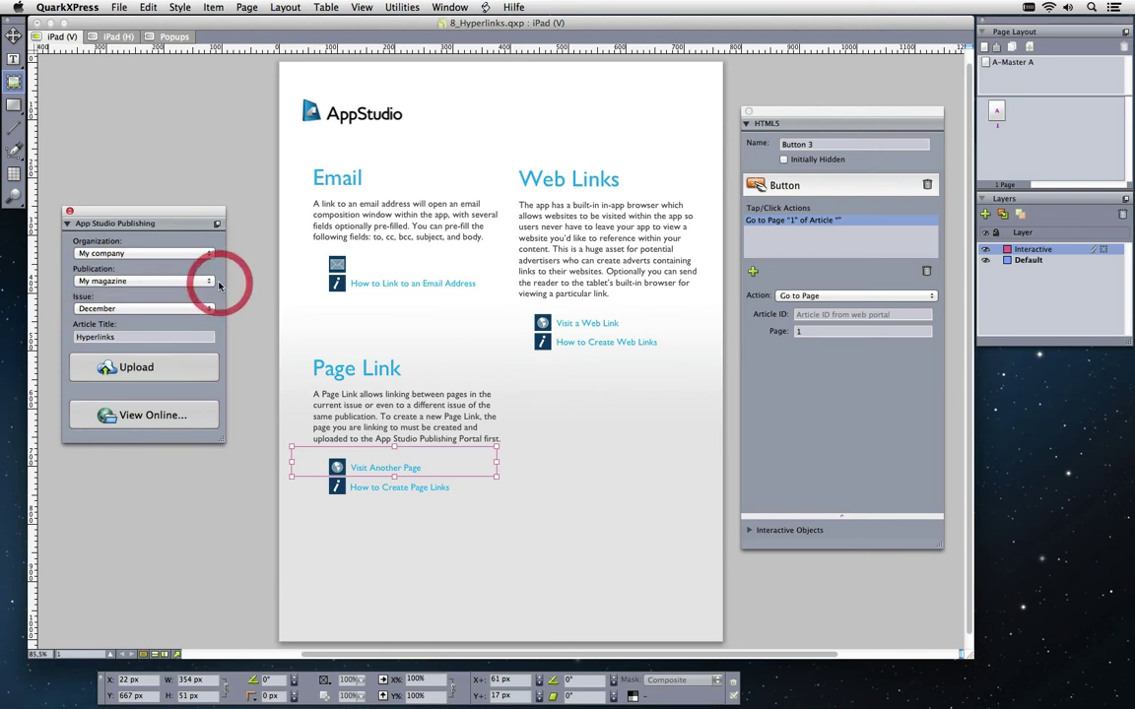
left_click(194, 310)
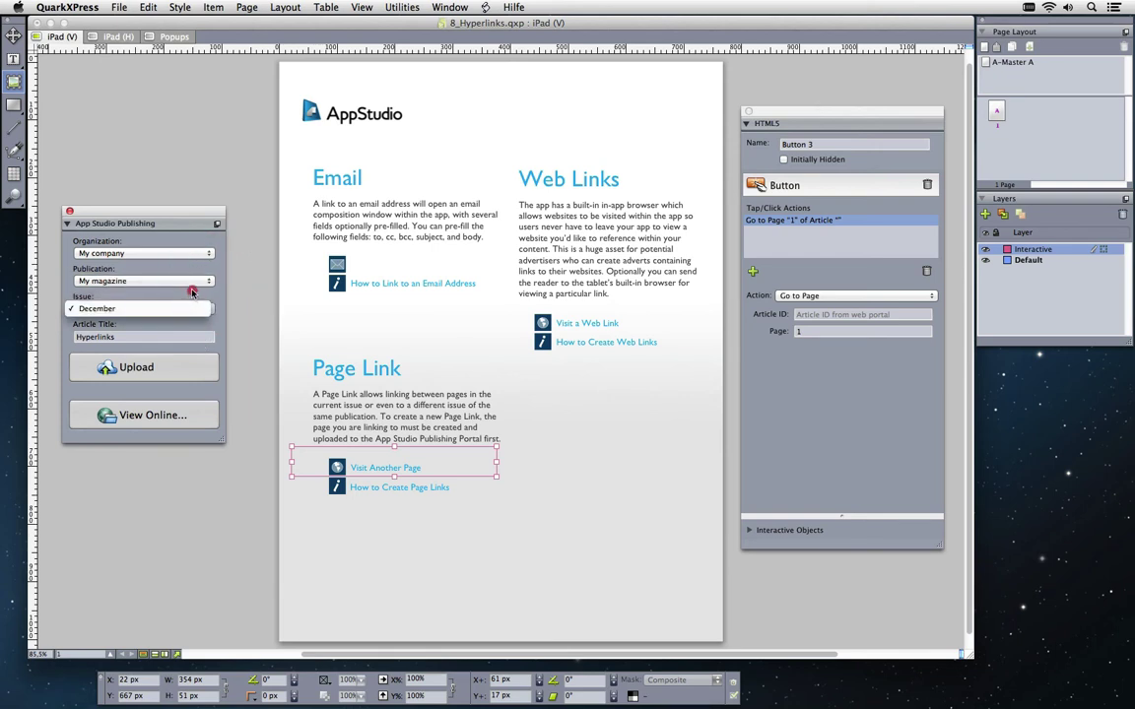
left_click(173, 261)
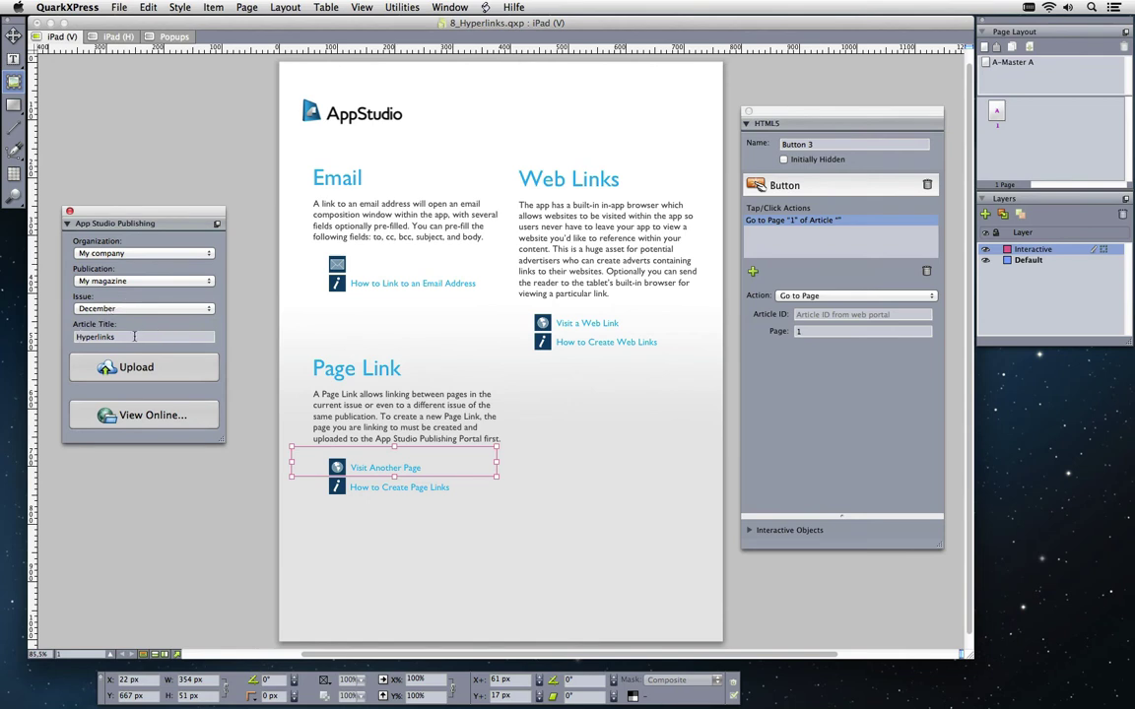
left_click(182, 374)
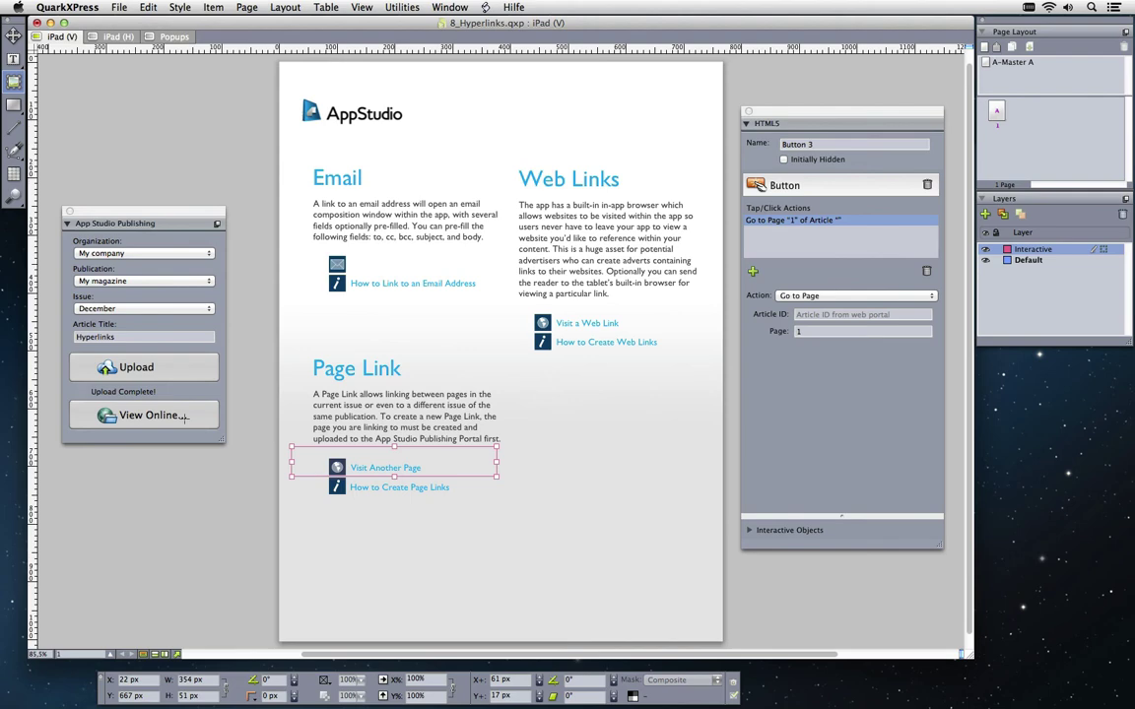
Open the December issue online, check the Hyperlinks article's empty Section list, and cancel
left_click(180, 416)
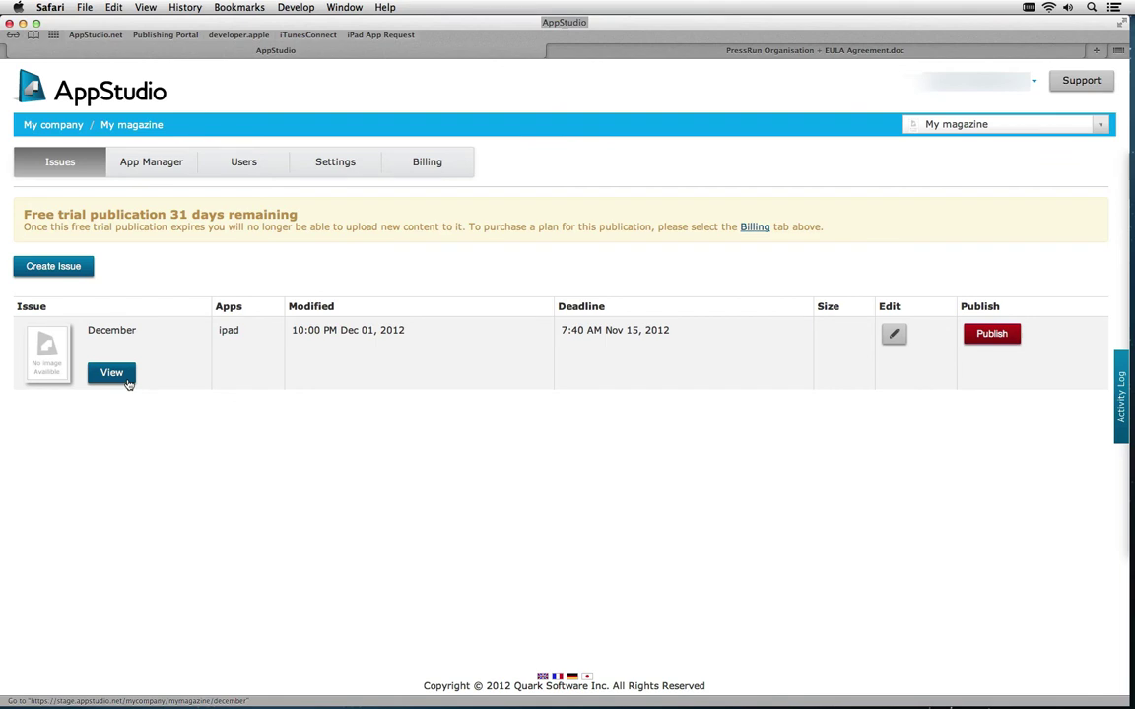
left_click(127, 383)
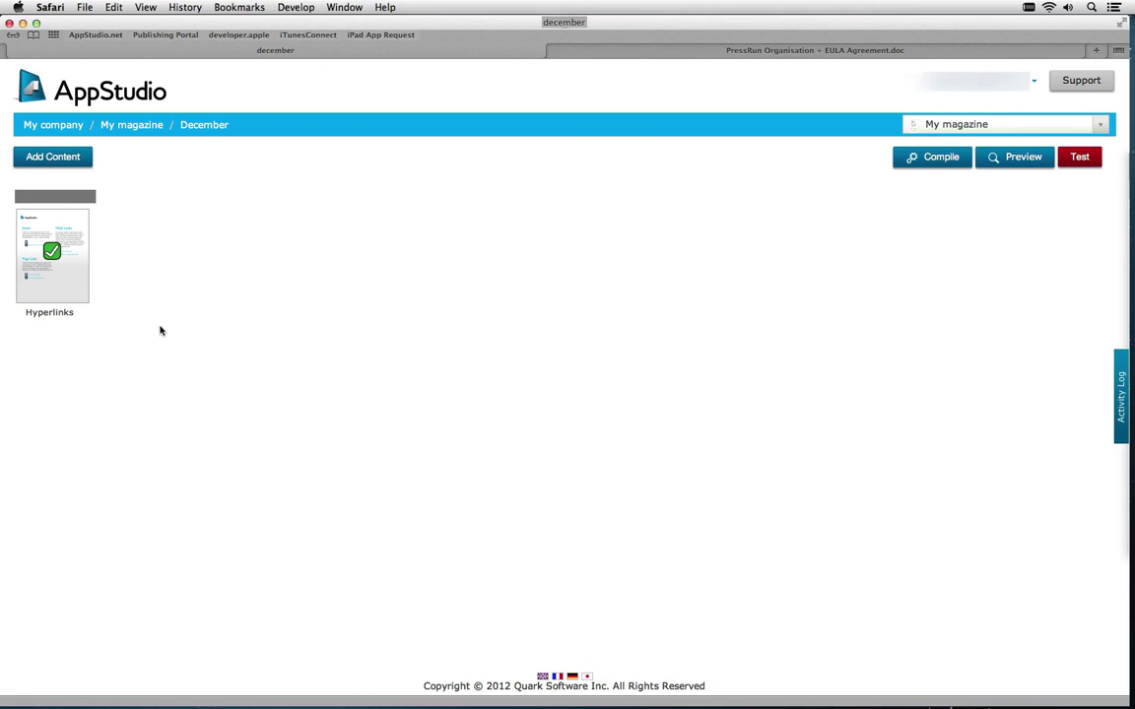
mouse_move(54, 253)
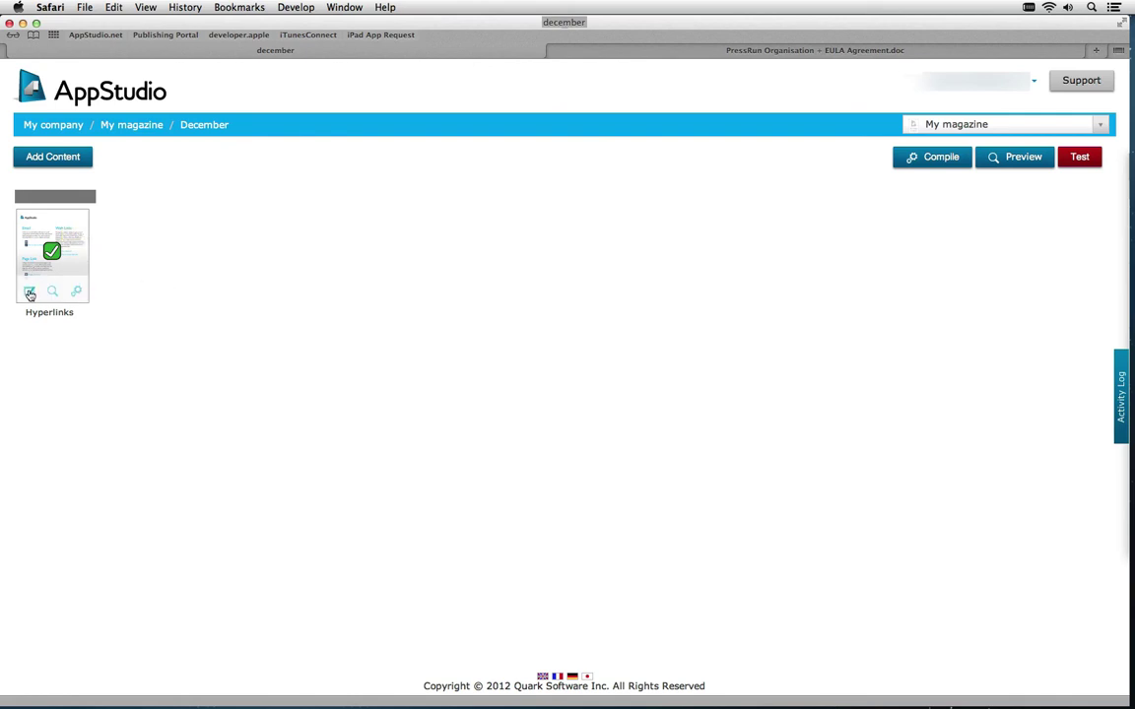
left_click(30, 295)
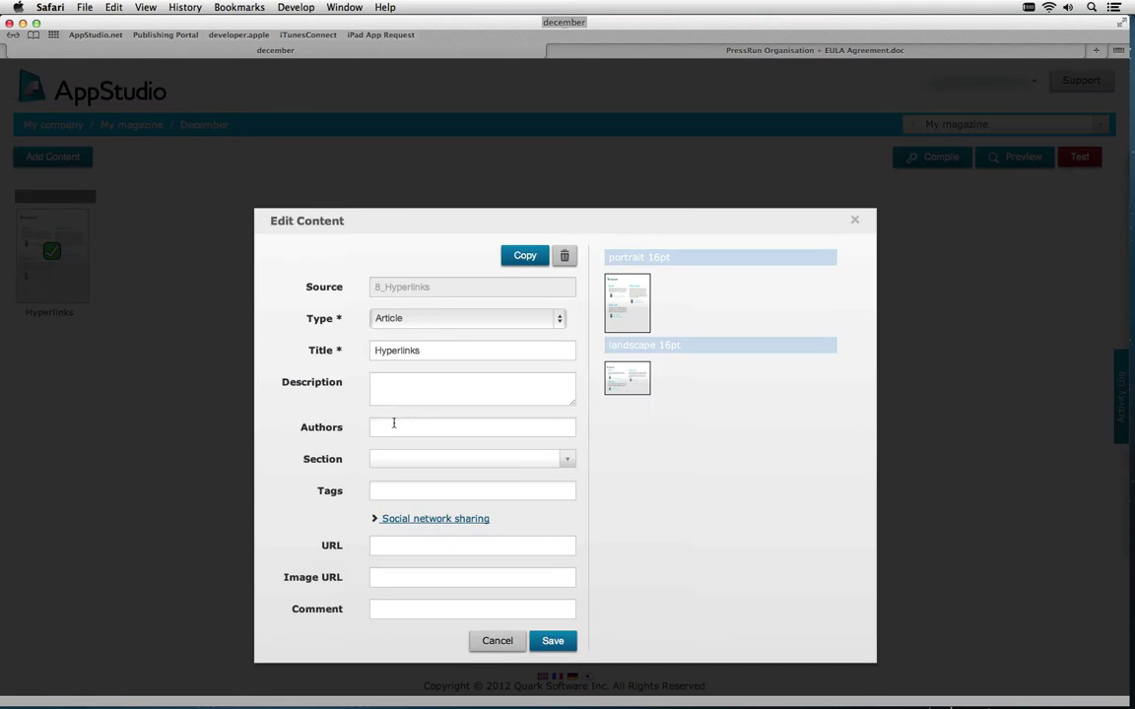
left_click(568, 463)
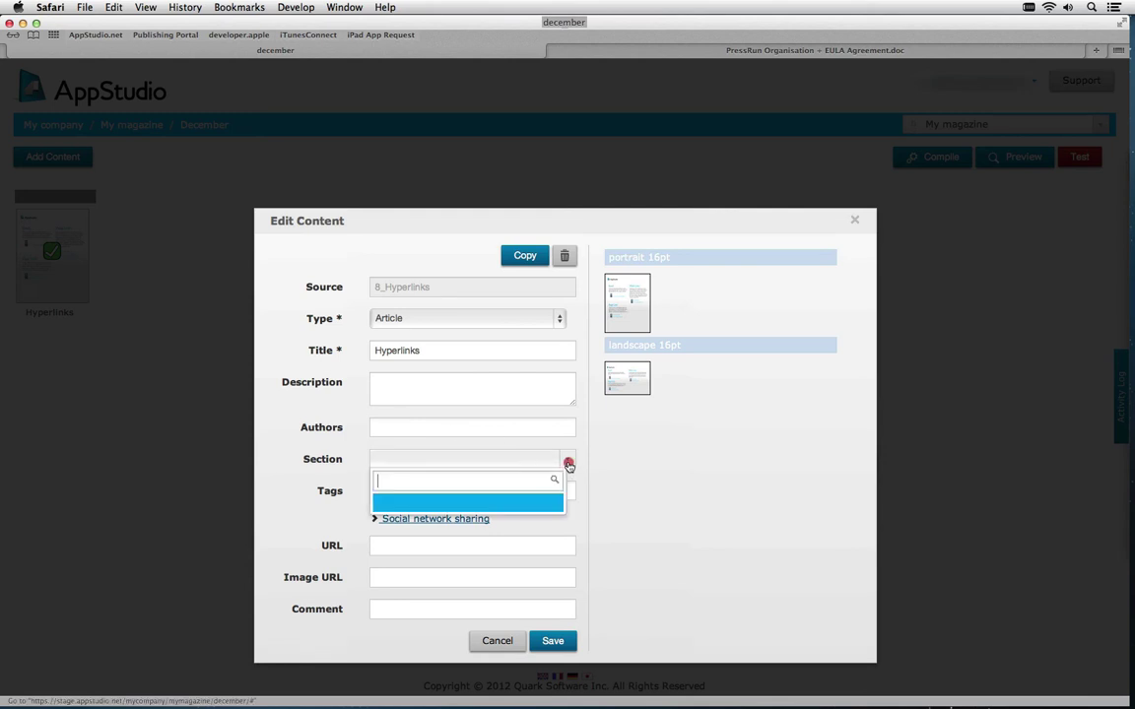
left_click(568, 461)
left_click(500, 642)
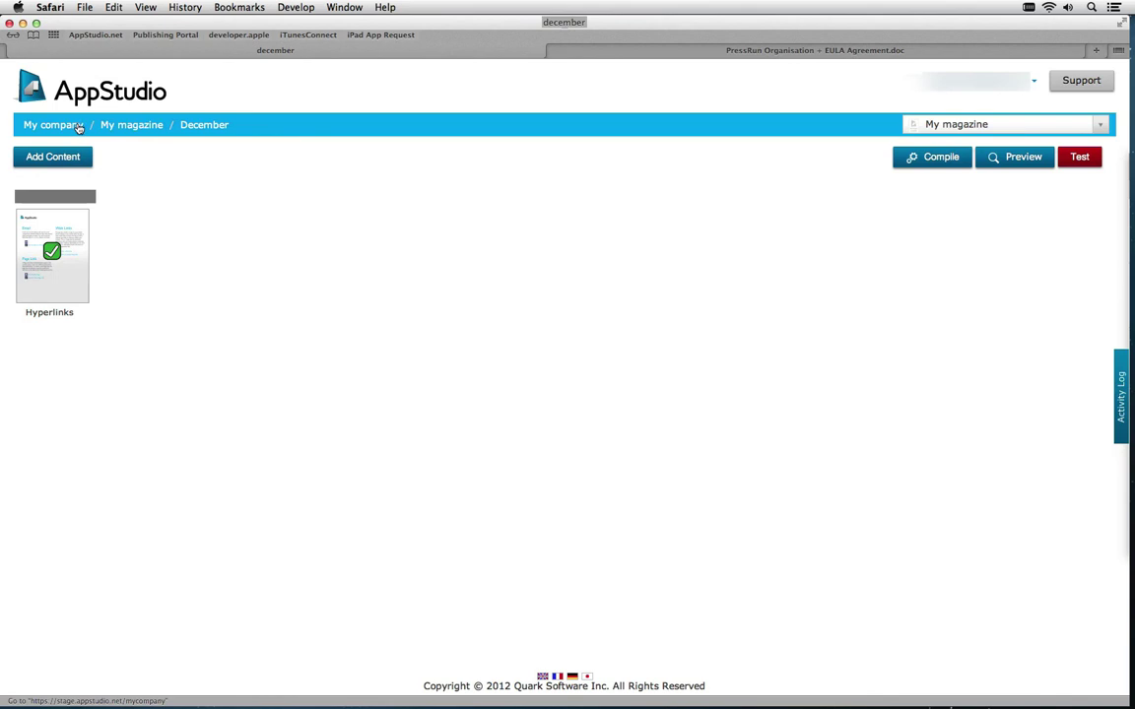
Open My magazine's Sections settings and add a Politics section
left_click(78, 125)
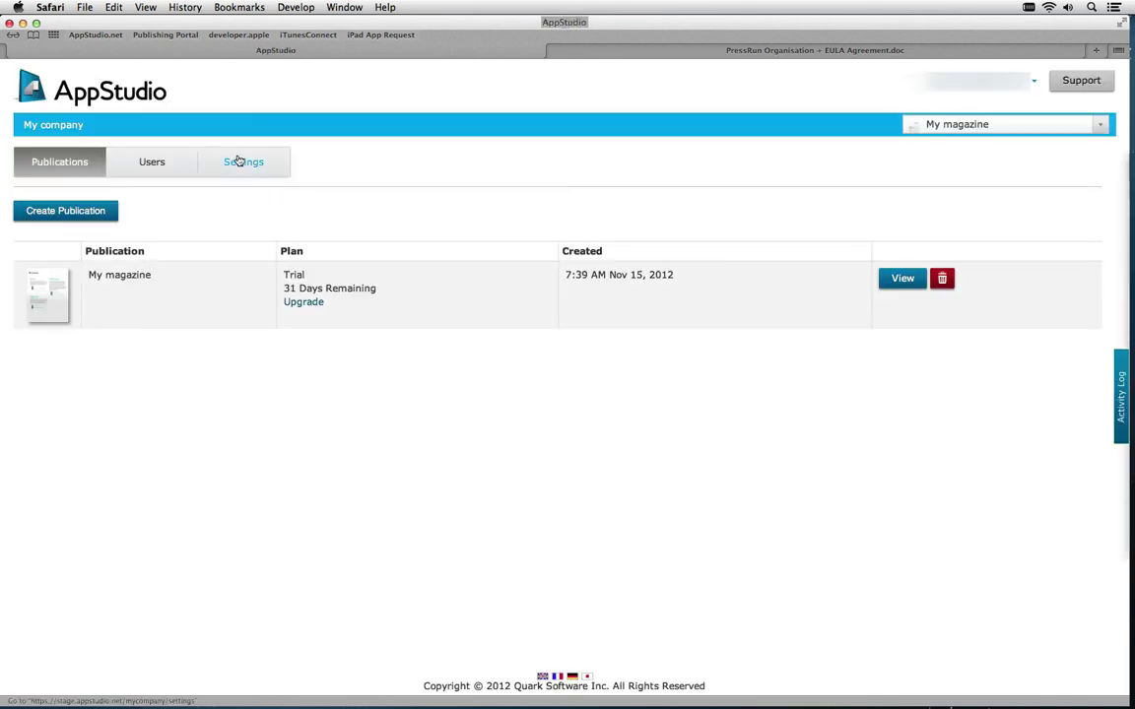
left_click(887, 280)
left_click(336, 171)
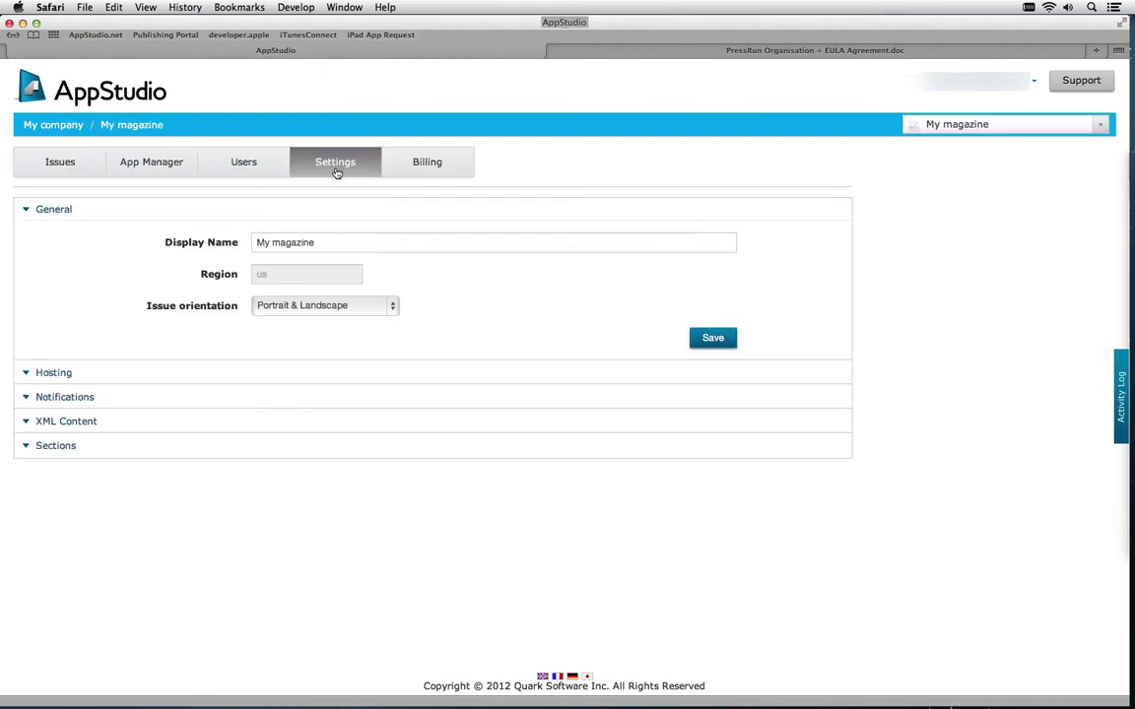
left_click(60, 448)
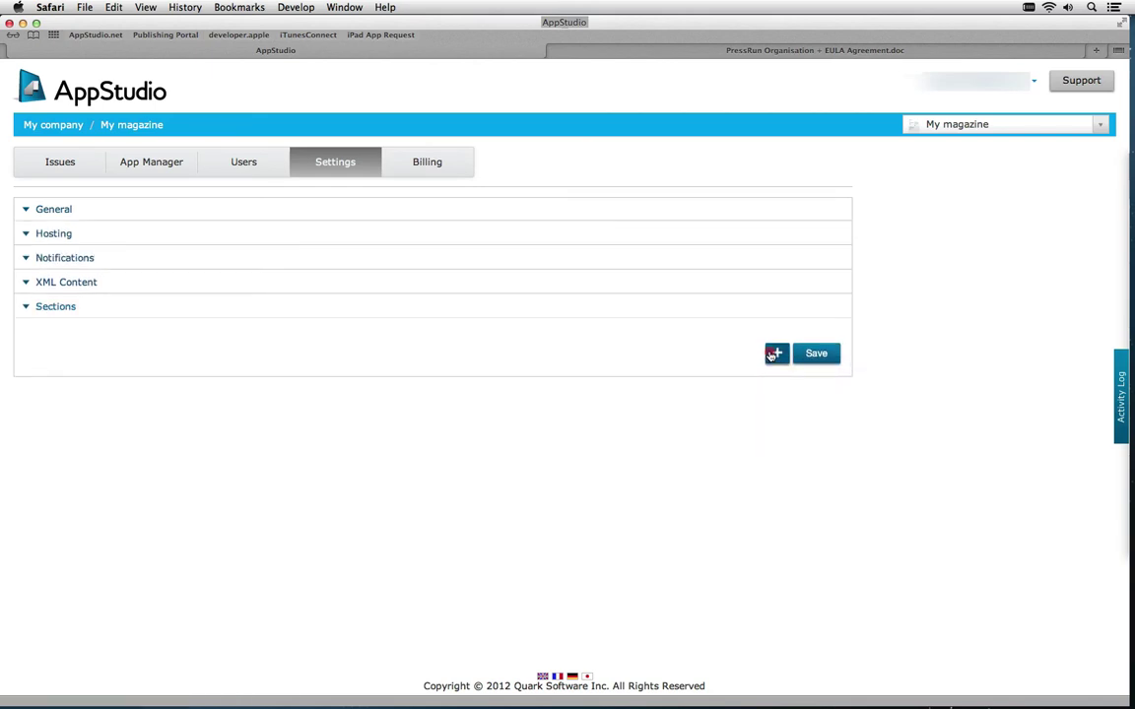
left_click(775, 352)
left_click(208, 348)
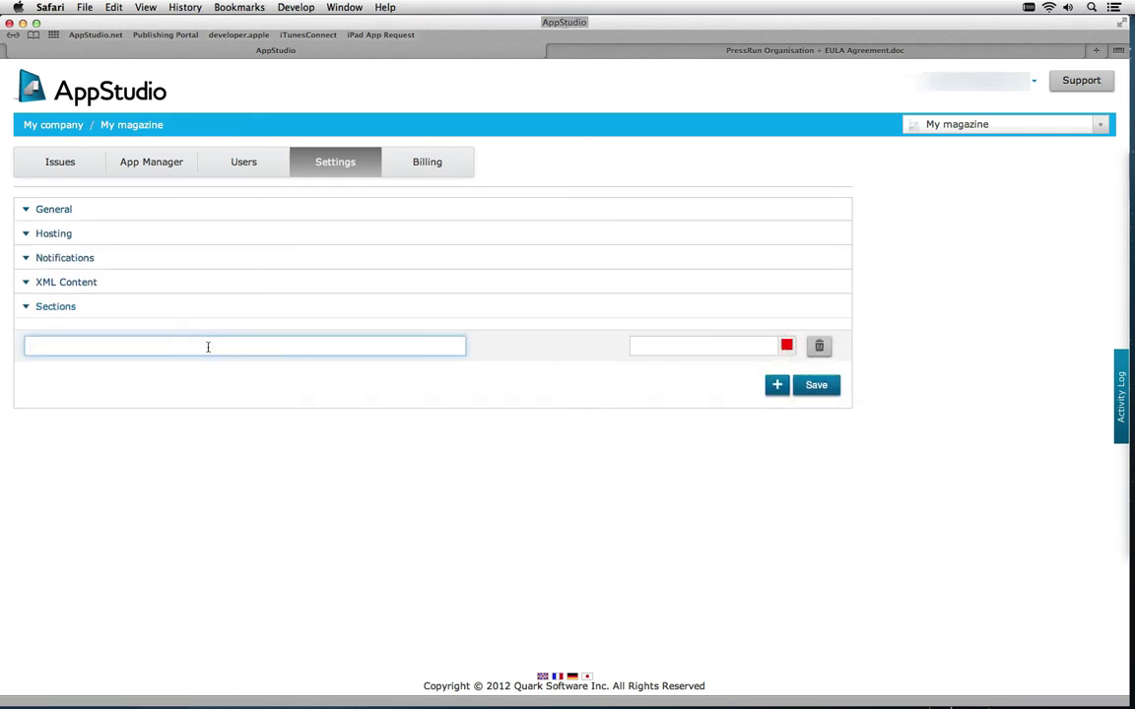
type("Politics")
Add a Sports section coloured green
left_click(777, 386)
left_click(61, 377)
type("S")
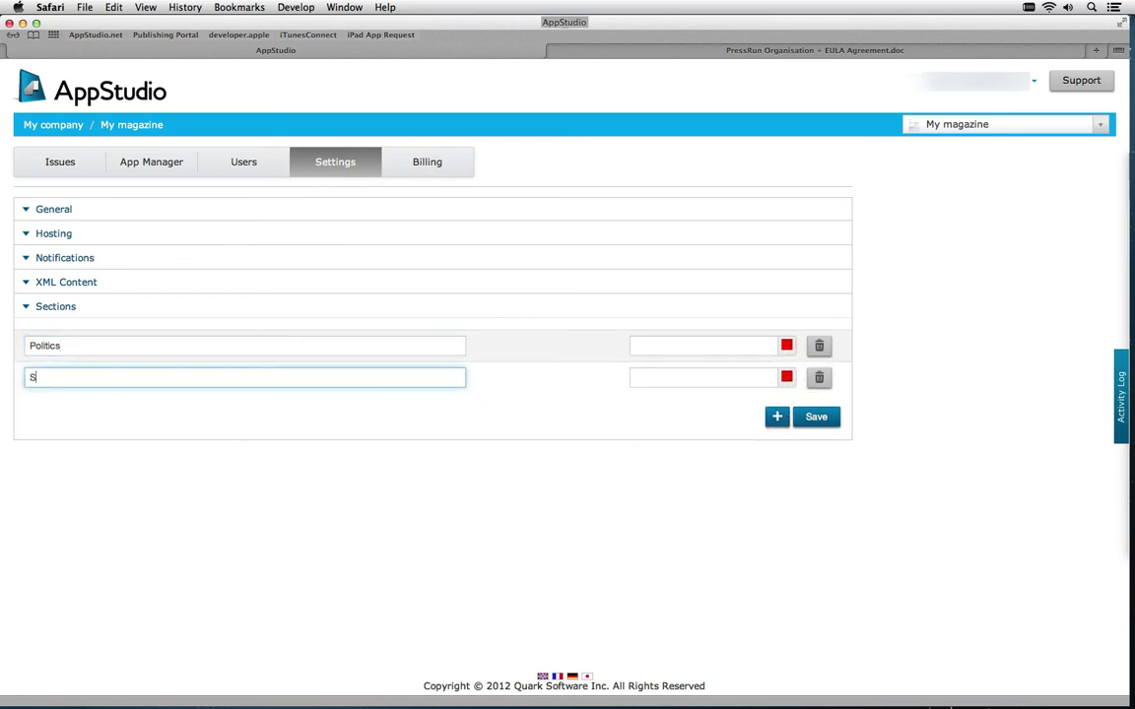
type("ports")
left_click(788, 379)
left_click(854, 432)
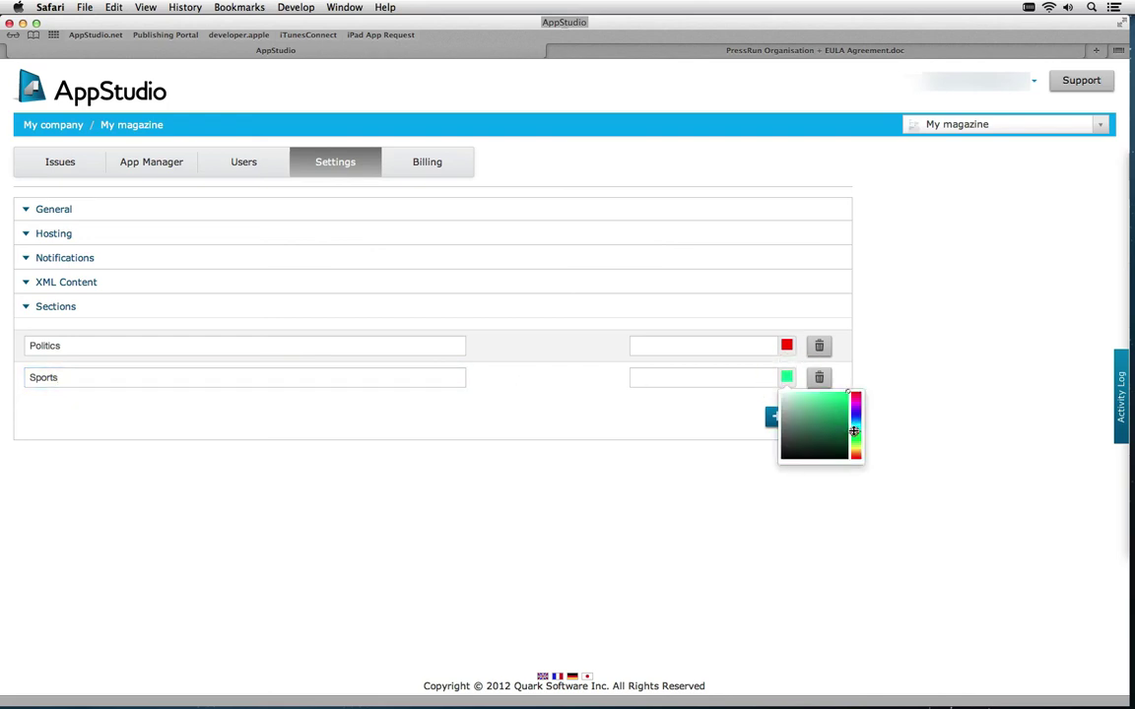
left_click(715, 429)
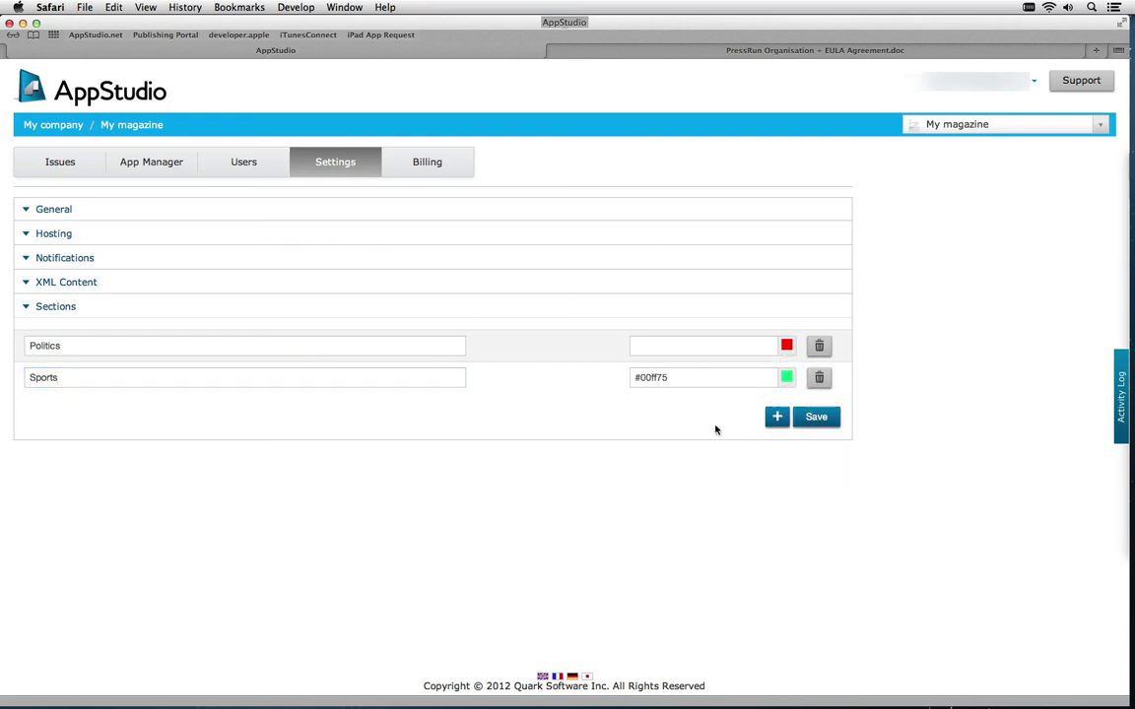
Add a blue Local section and go back to My magazine's issues list
left_click(775, 419)
left_click(96, 406)
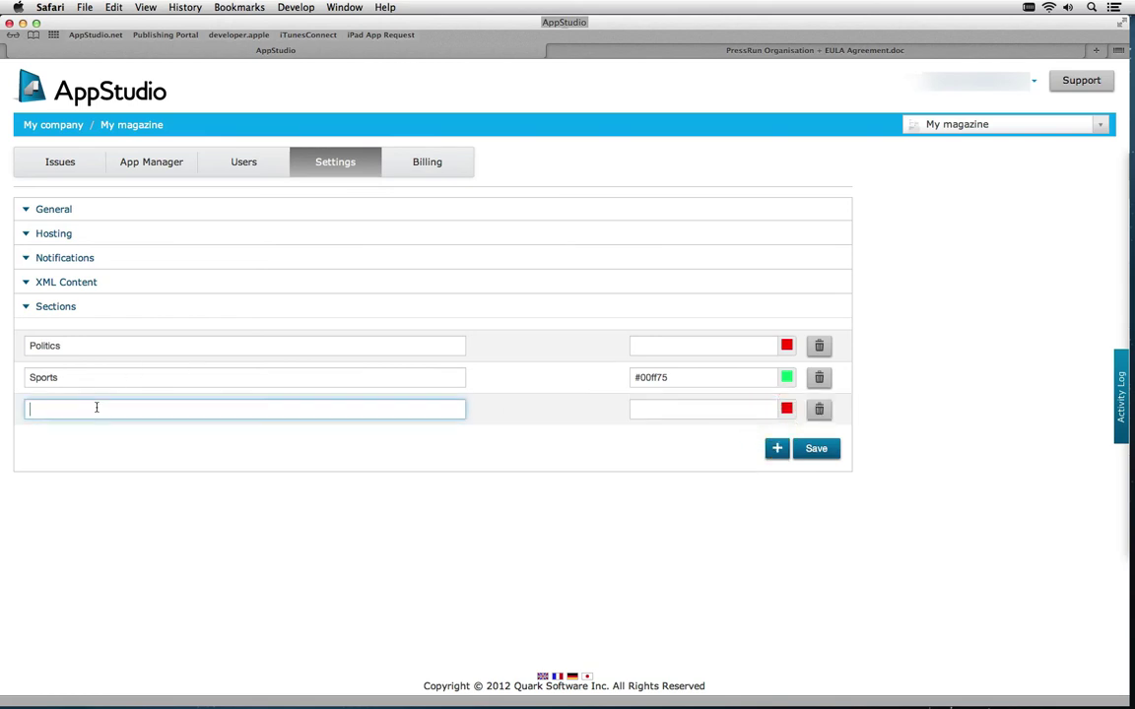
type("Local")
left_click(786, 409)
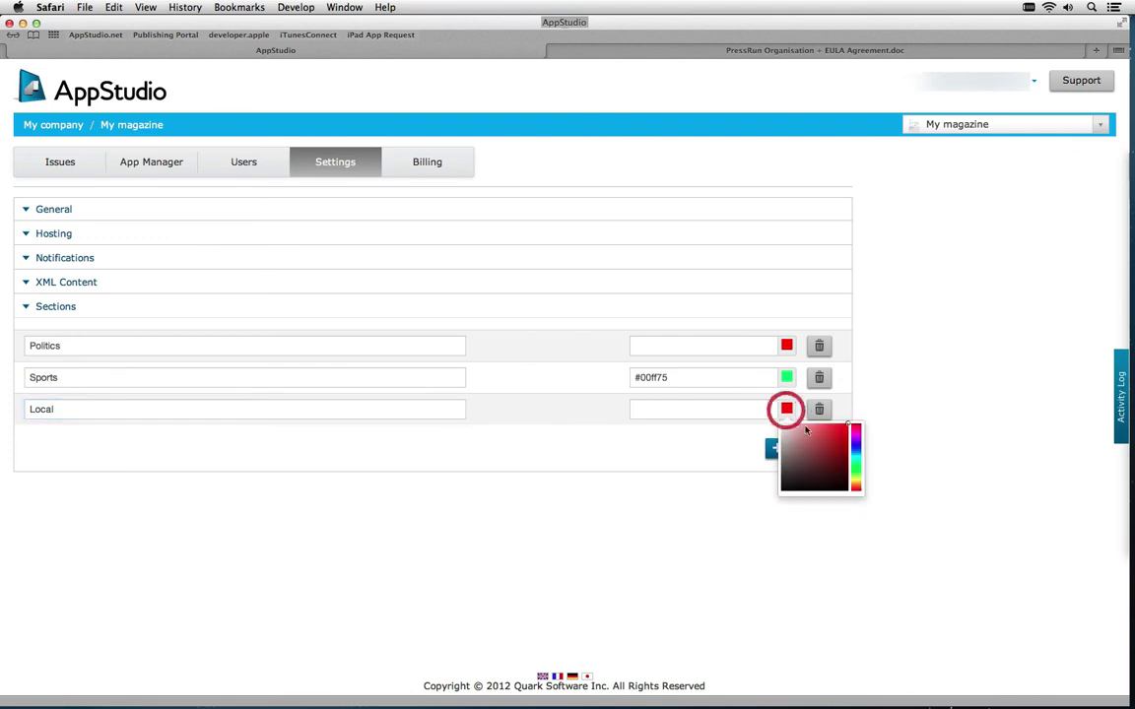
left_click(855, 448)
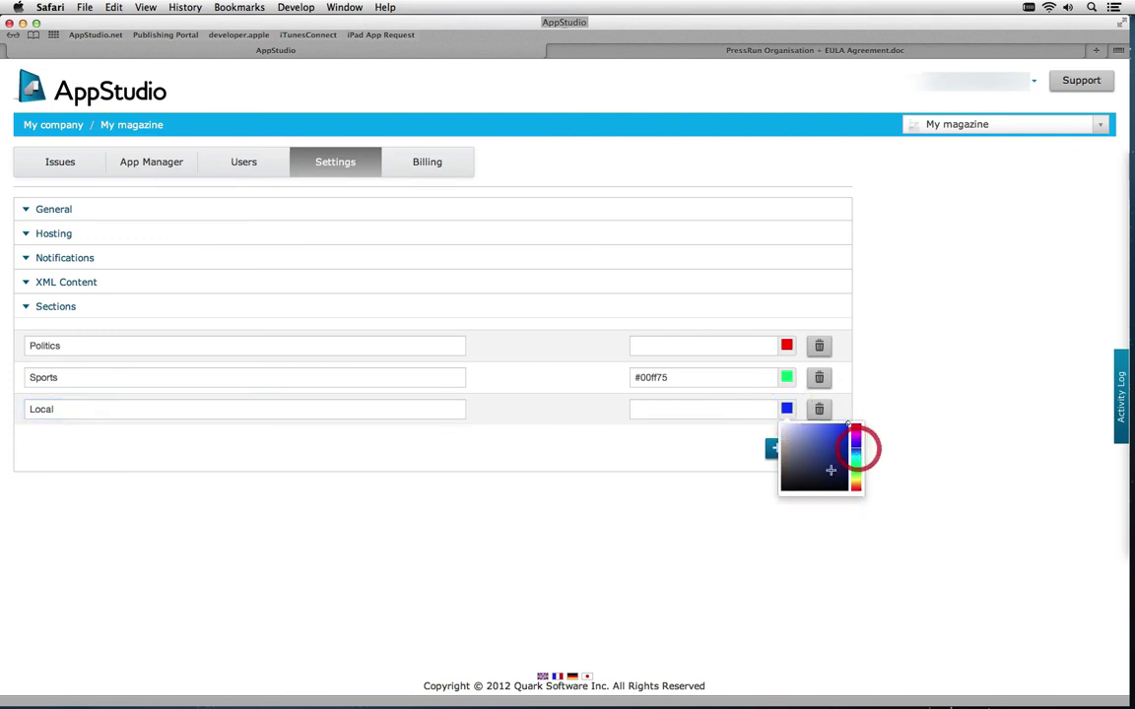
left_click(745, 471)
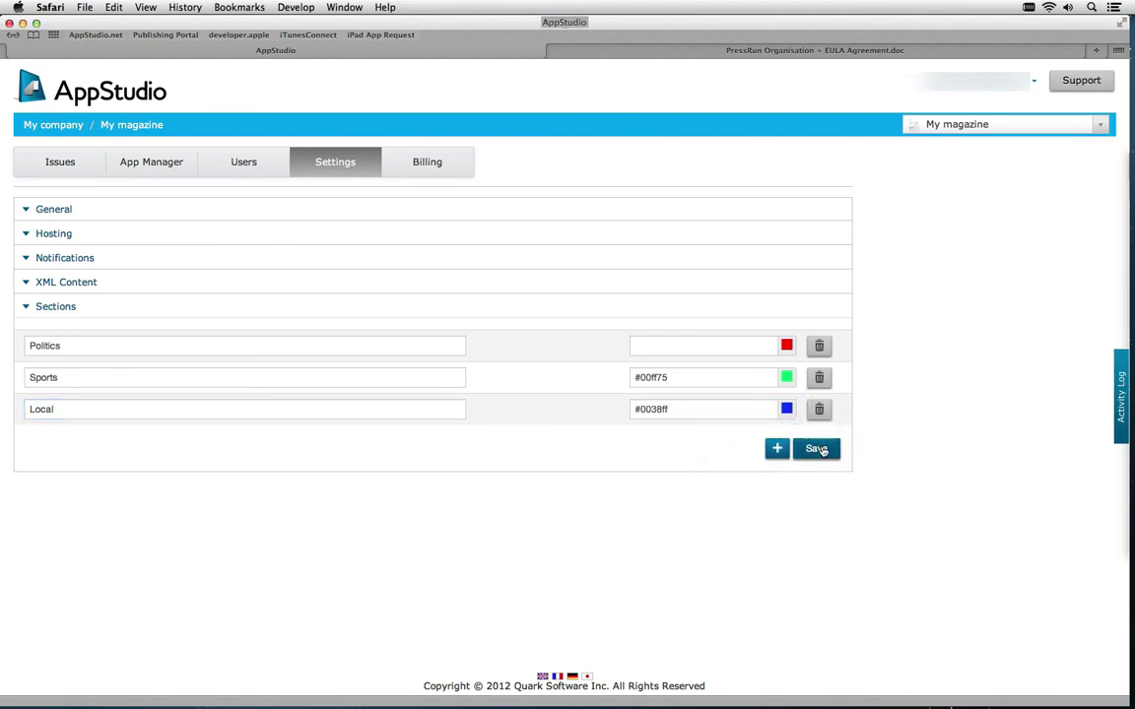
left_click(106, 128)
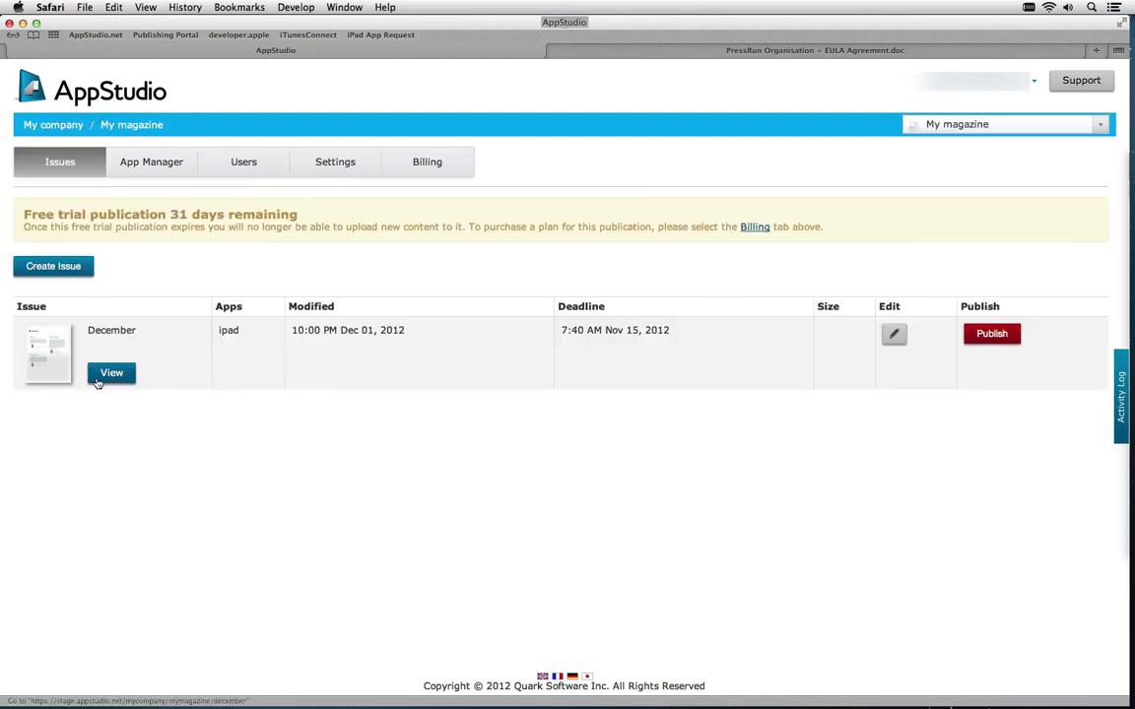
Set the December Hyperlinks article's section to Local and save its details
left_click(100, 379)
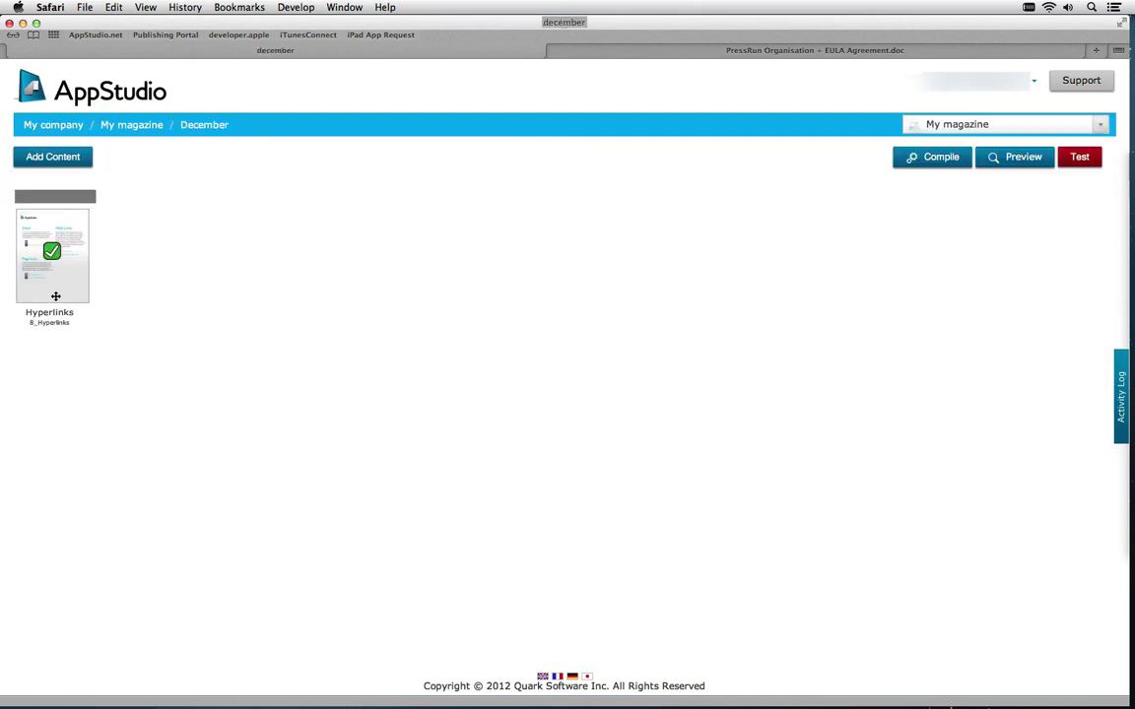
left_click(33, 293)
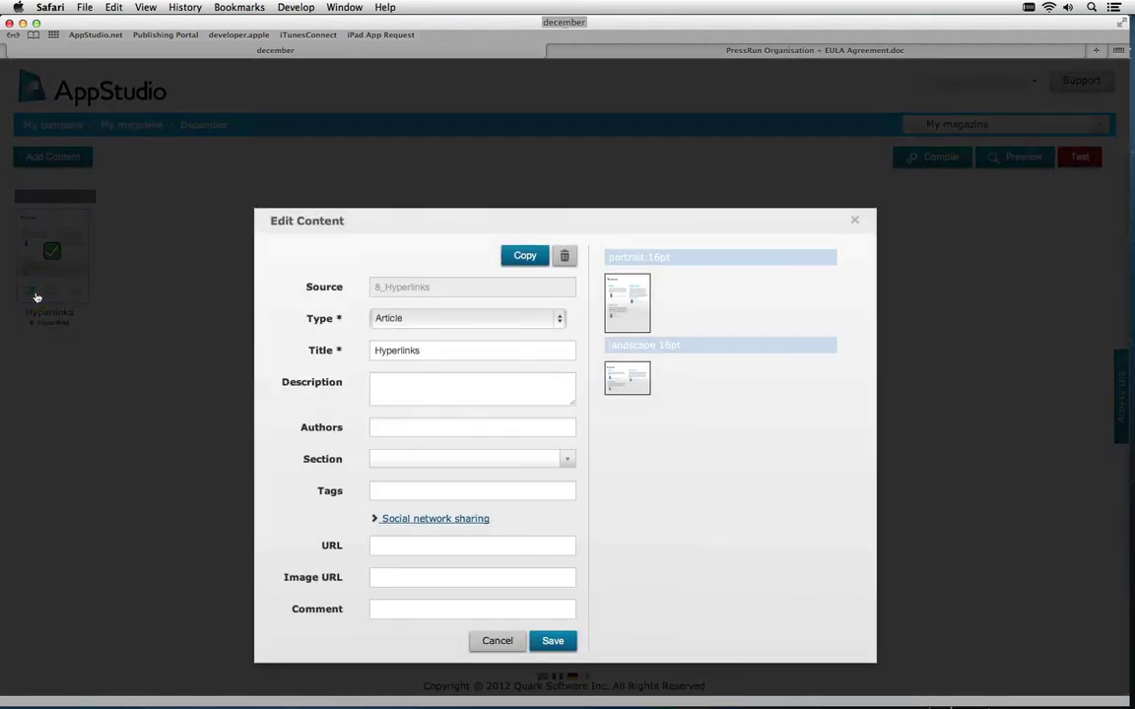
left_click(570, 458)
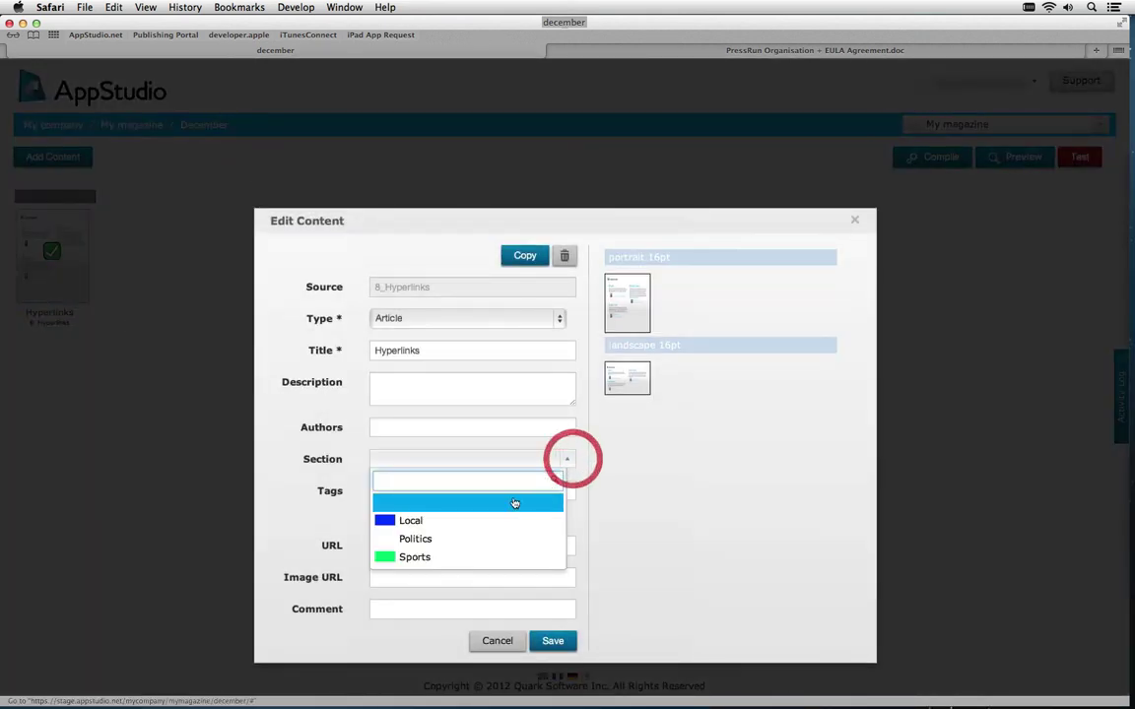
left_click(483, 524)
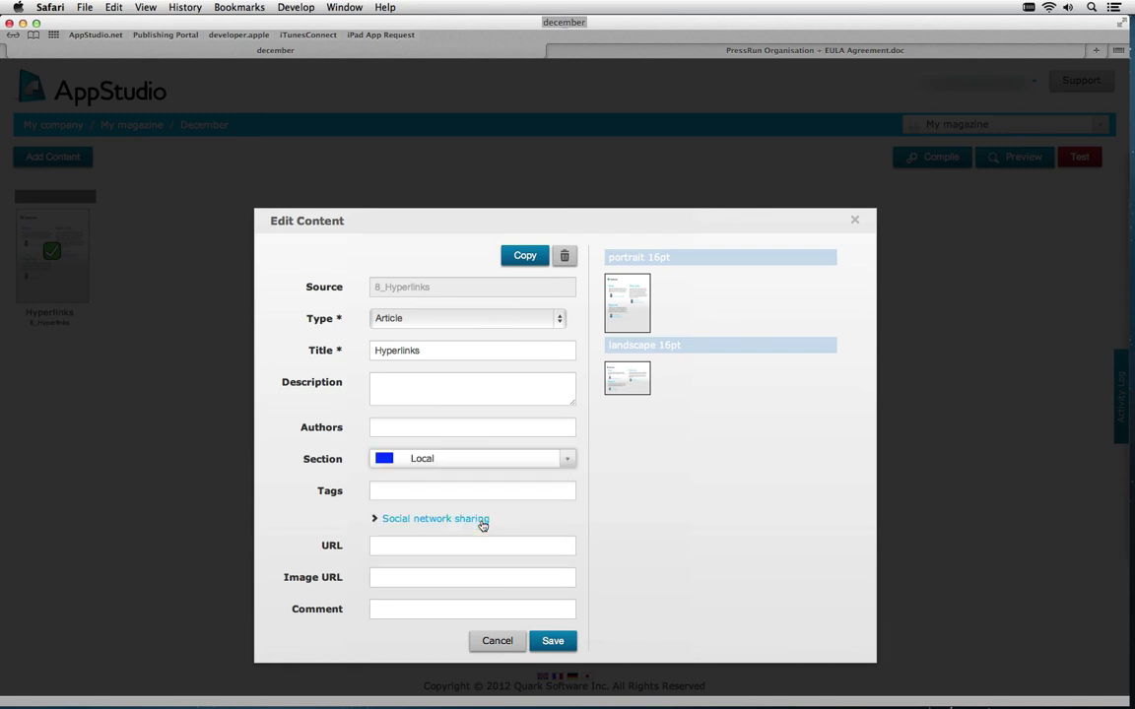
left_click(570, 641)
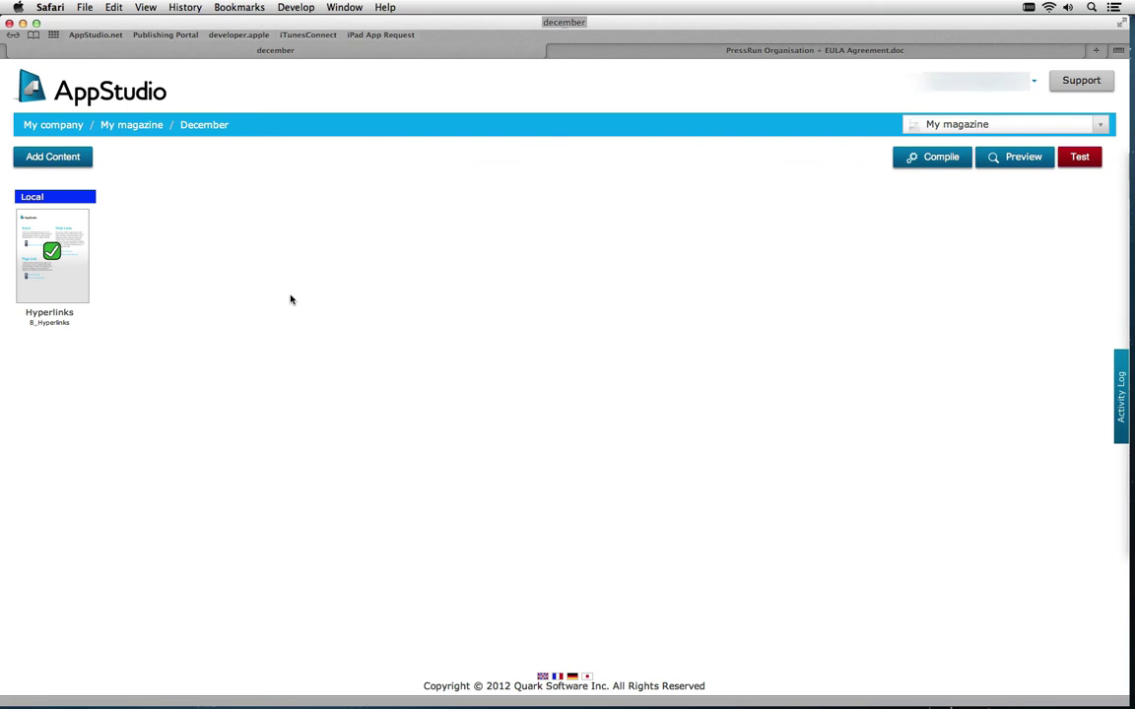
Preview the Hyperlinks article in the portal and follow its Visit a Web Link link to Quark's site
mouse_move(87, 298)
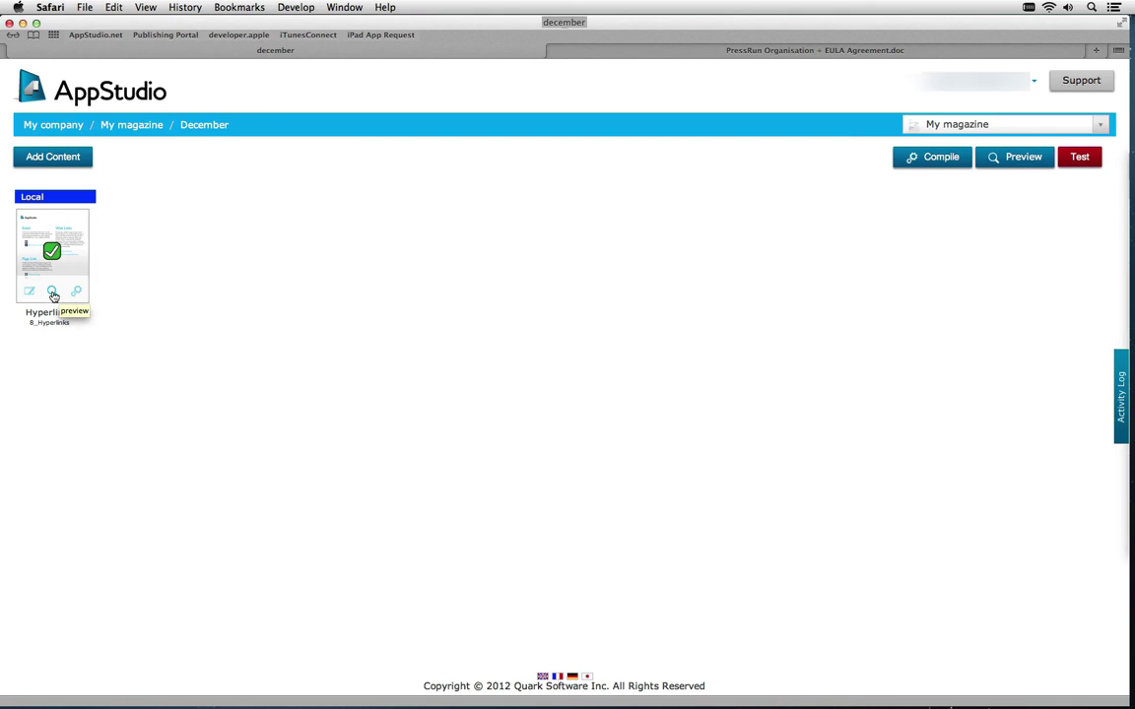
left_click(53, 294)
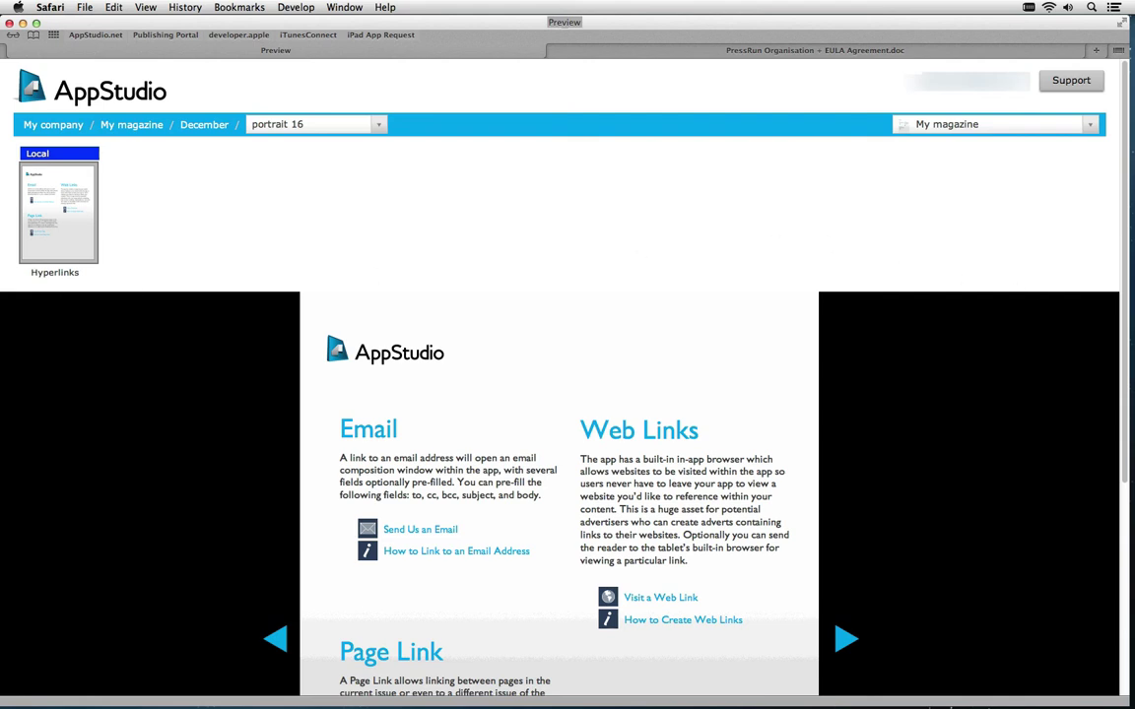
left_click_drag(1125, 298, 1119, 451)
left_click_drag(597, 241, 668, 293)
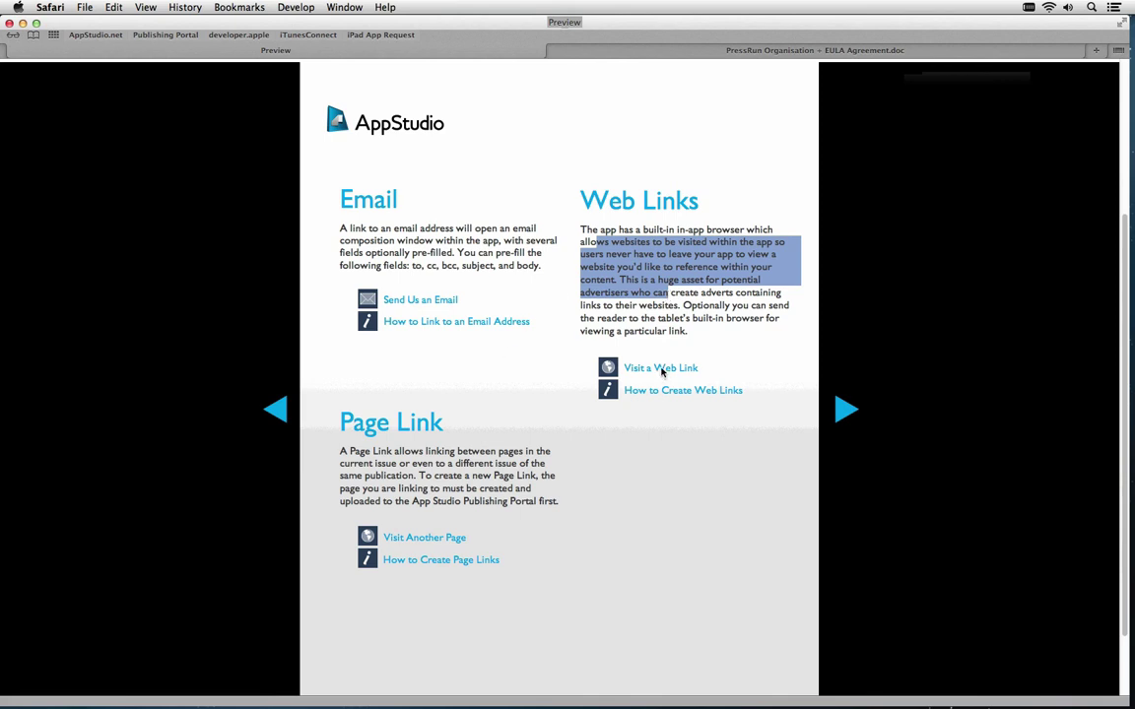
left_click(662, 371)
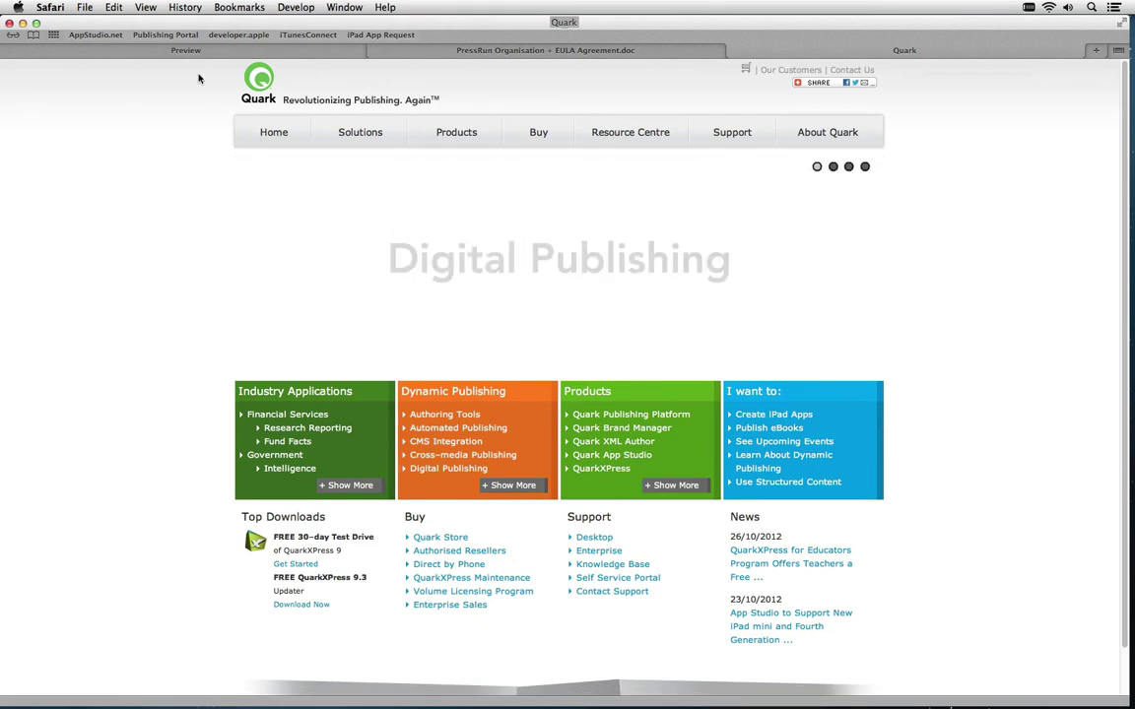
Switch back to the Safari tab with the Hyperlinks article preview
left_click(156, 52)
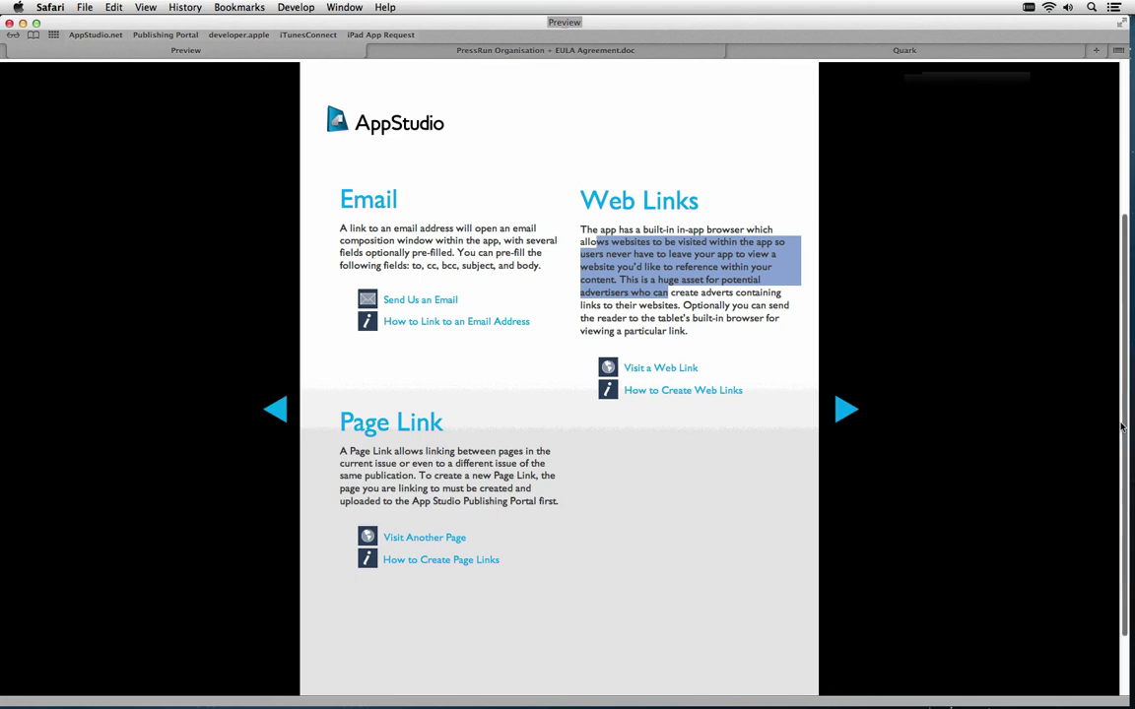
Return to the My magazine issues list and view the December issue's contents
scroll(866, 167, "up", 5)
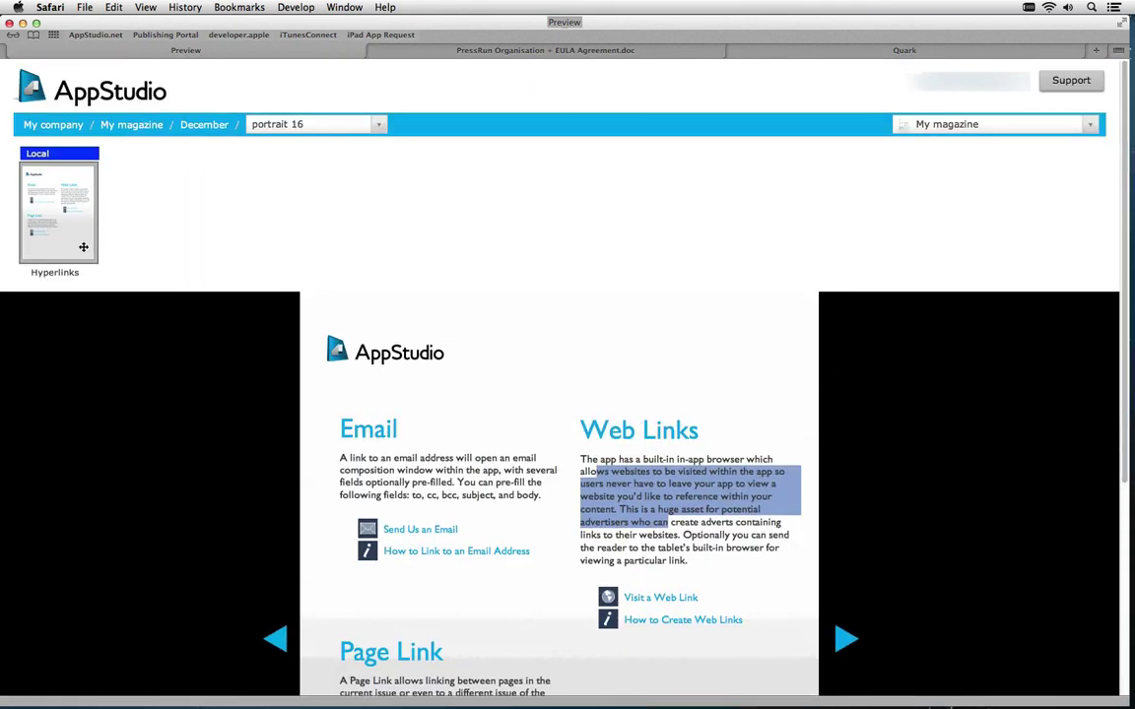
left_click(131, 125)
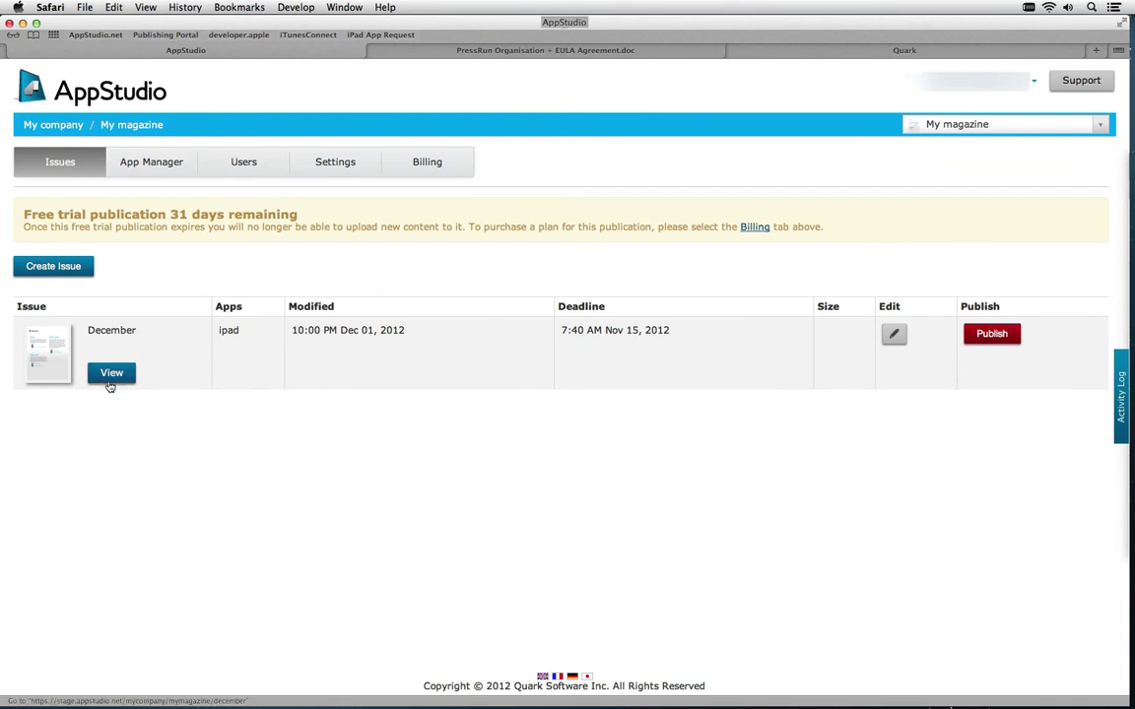
left_click(109, 382)
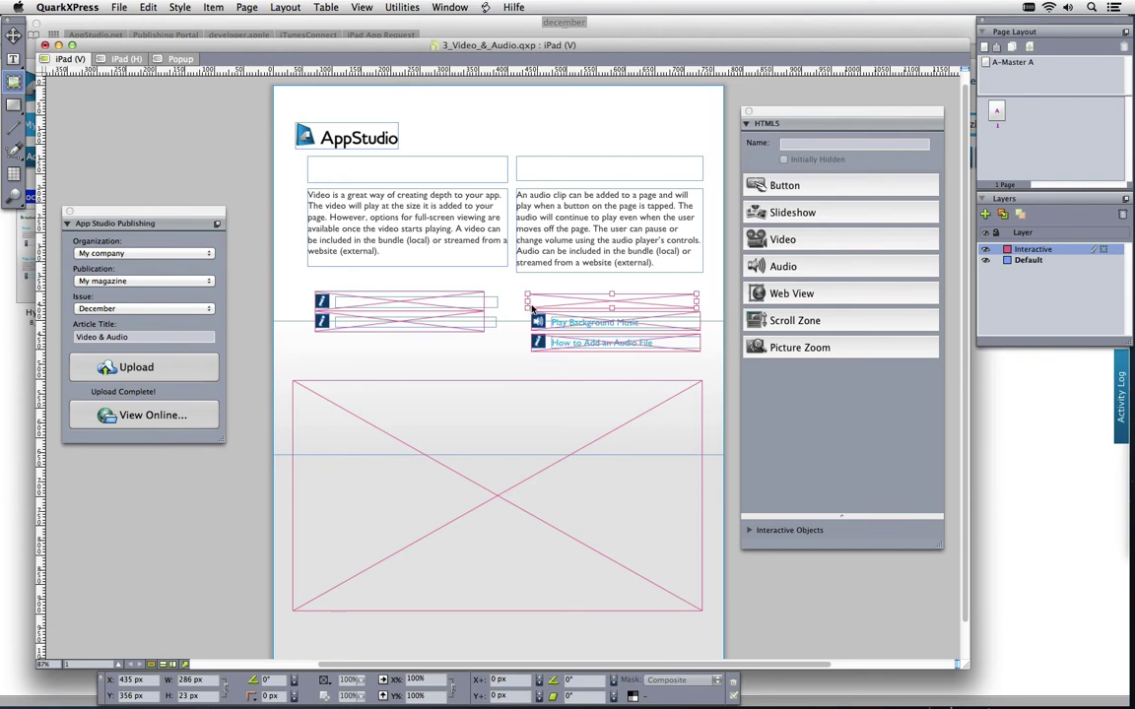
Turn the empty frame above Play Background Music into the HTML5 audio object Audio 1
left_click(578, 299)
left_click(804, 266)
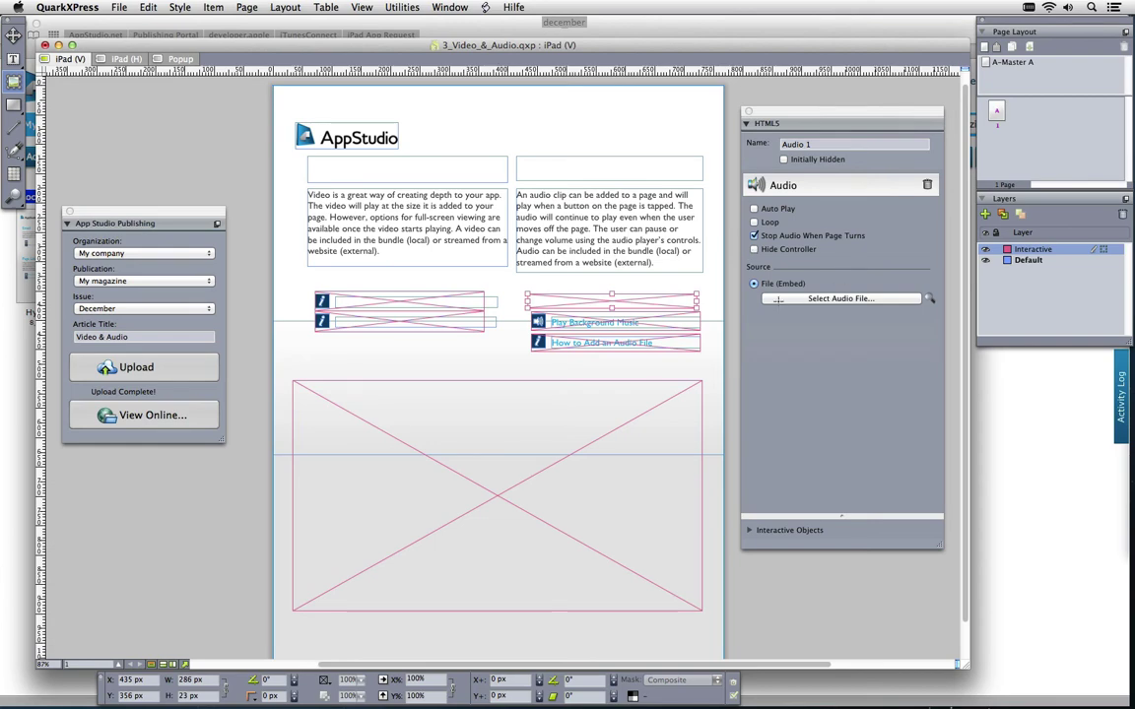
Embed Pullquote_Audio.mp3 as Audio 1's source file
left_click(871, 298)
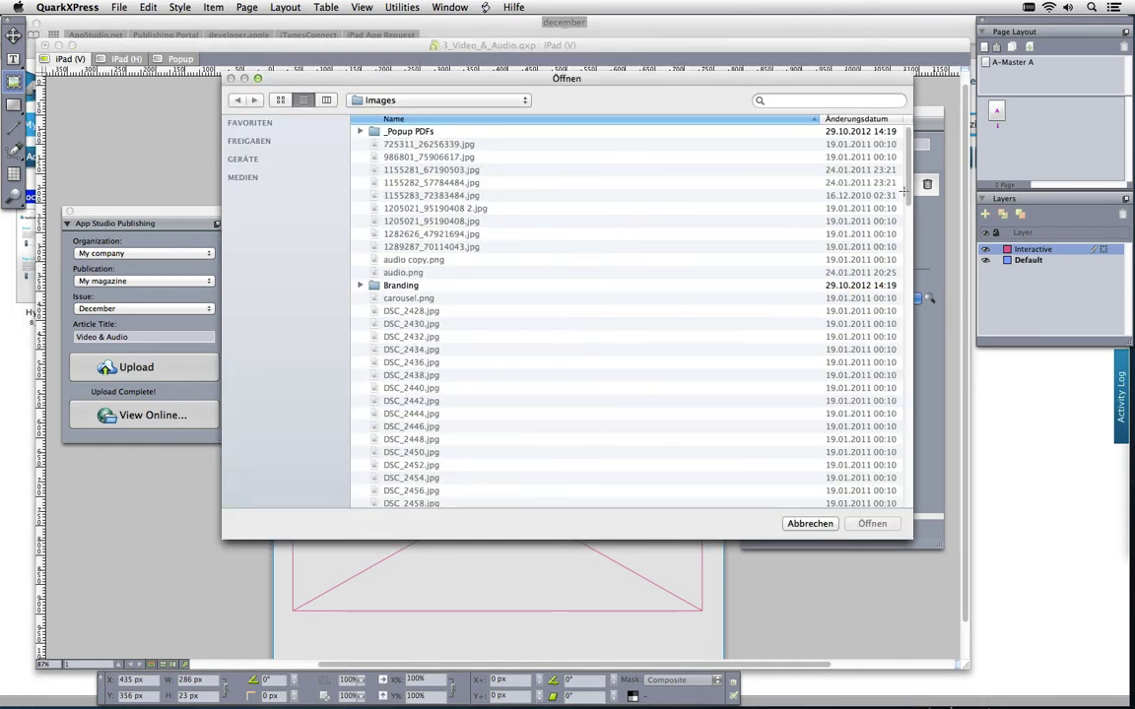
scroll(632, 294, "down", 10)
scroll(528, 417, "down", 8)
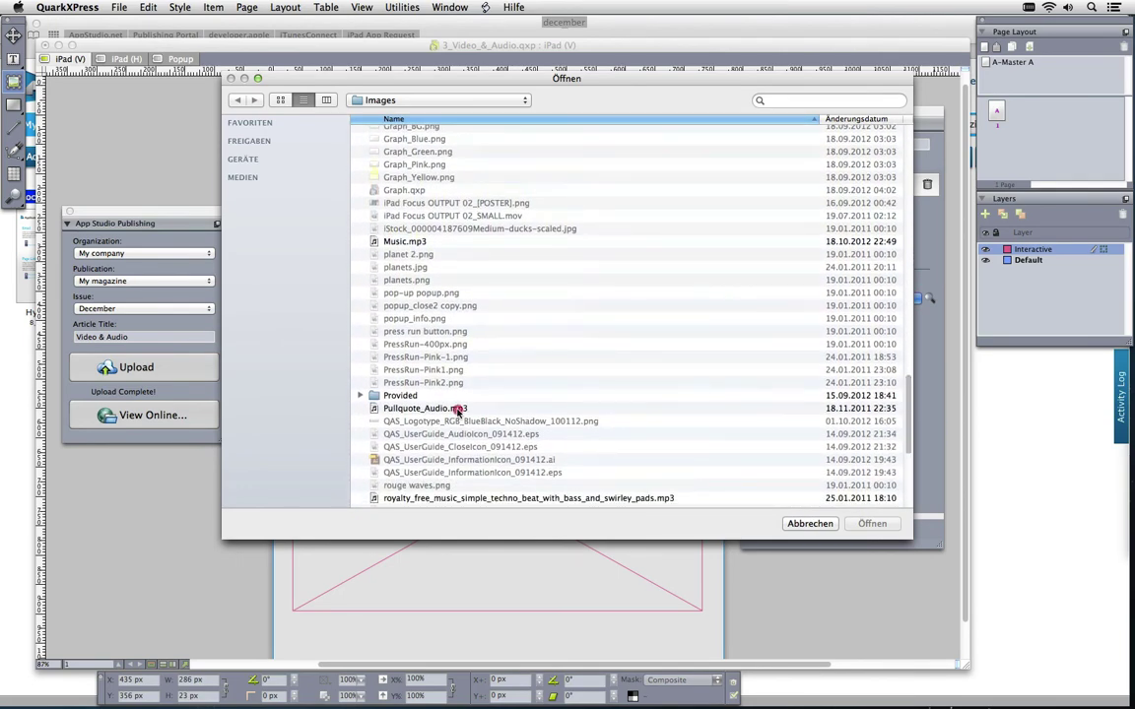
left_click(419, 408)
left_click(872, 523)
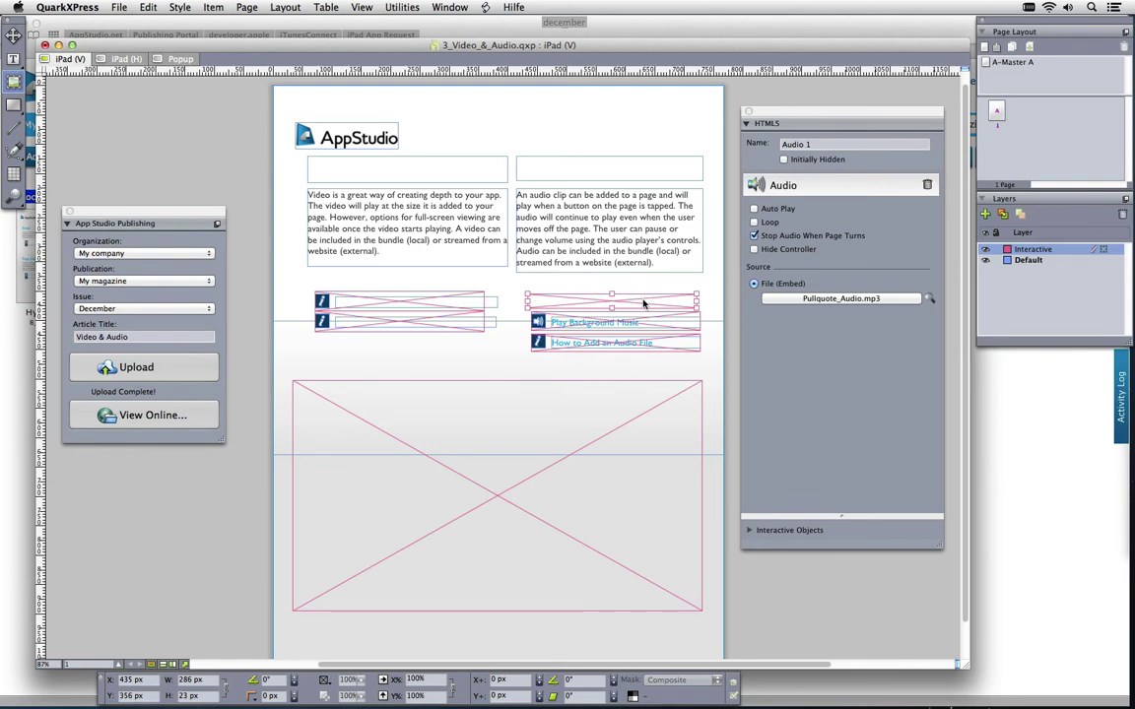
Hide the guides, zoom in on the audio links, close the publishing palette and select Play Background Music
key("F7")
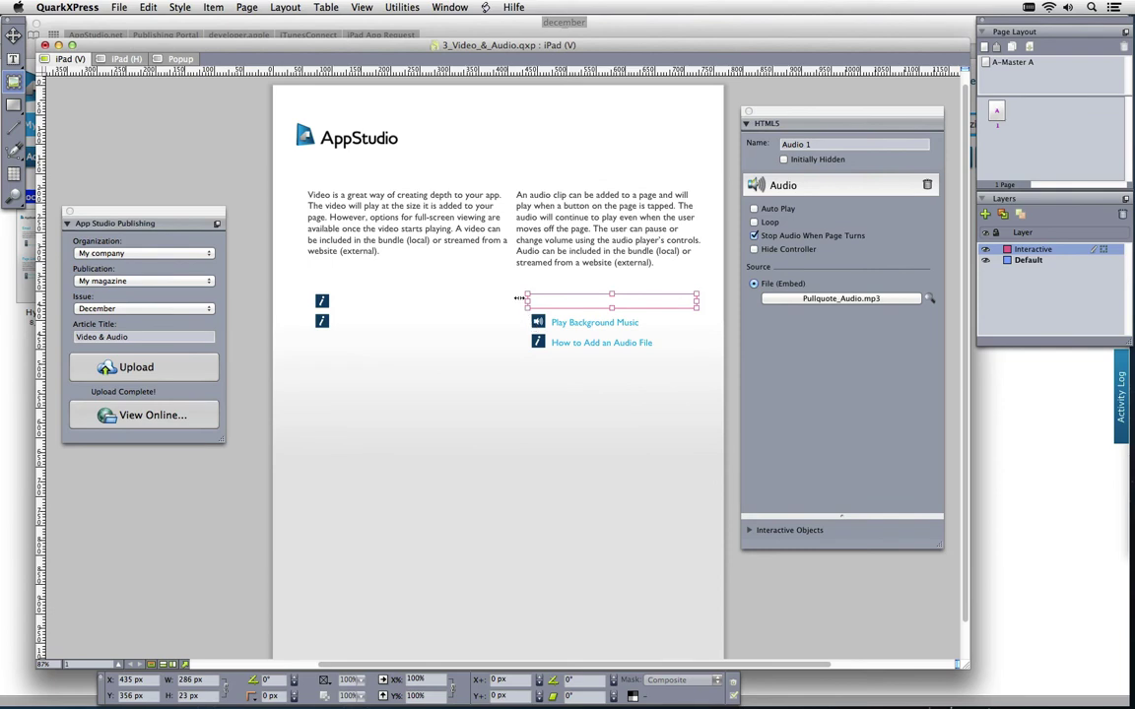
left_click_drag(509, 280, 714, 385)
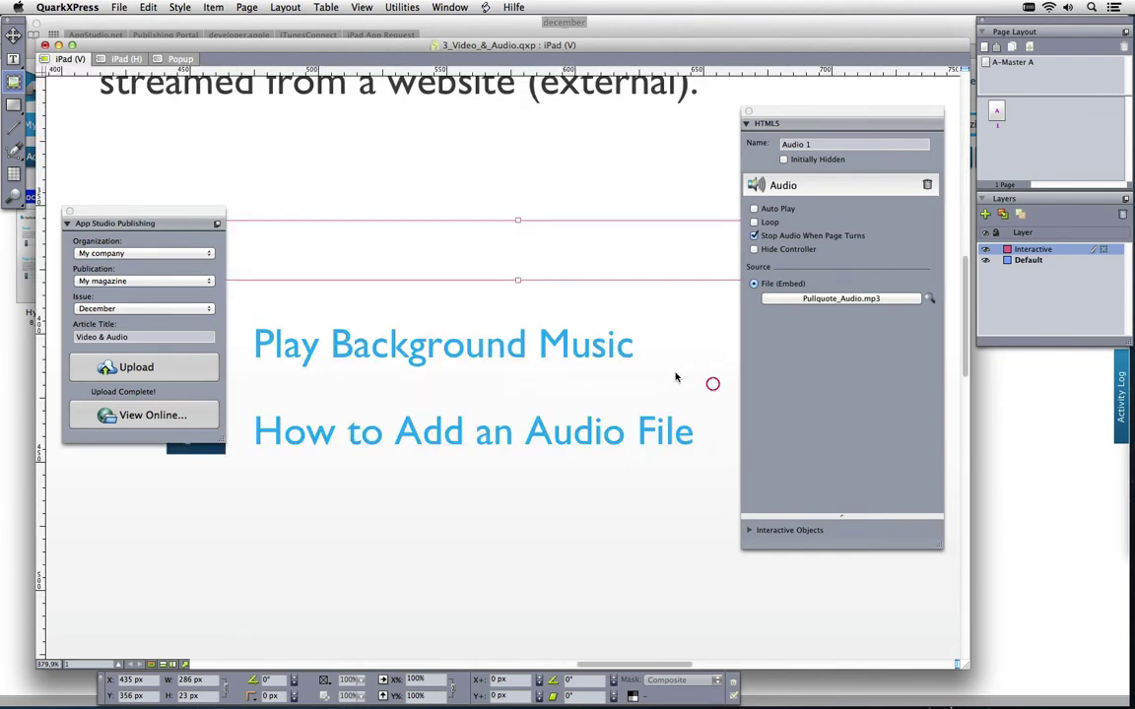
left_click(69, 212)
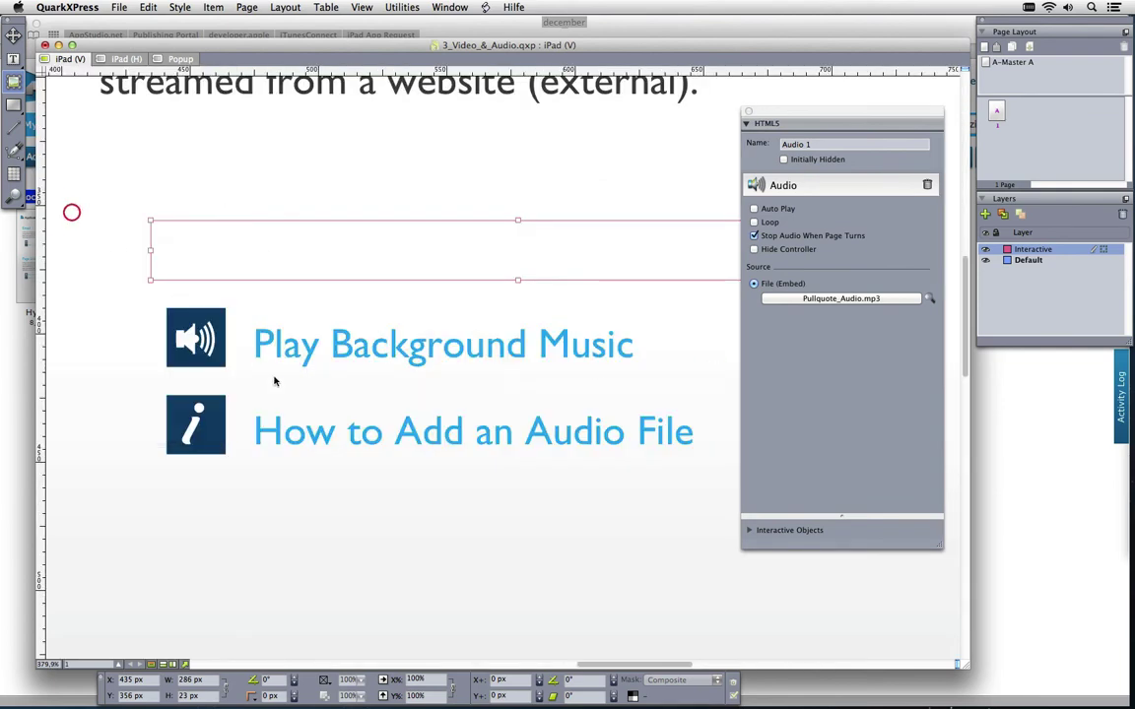
left_click(248, 316)
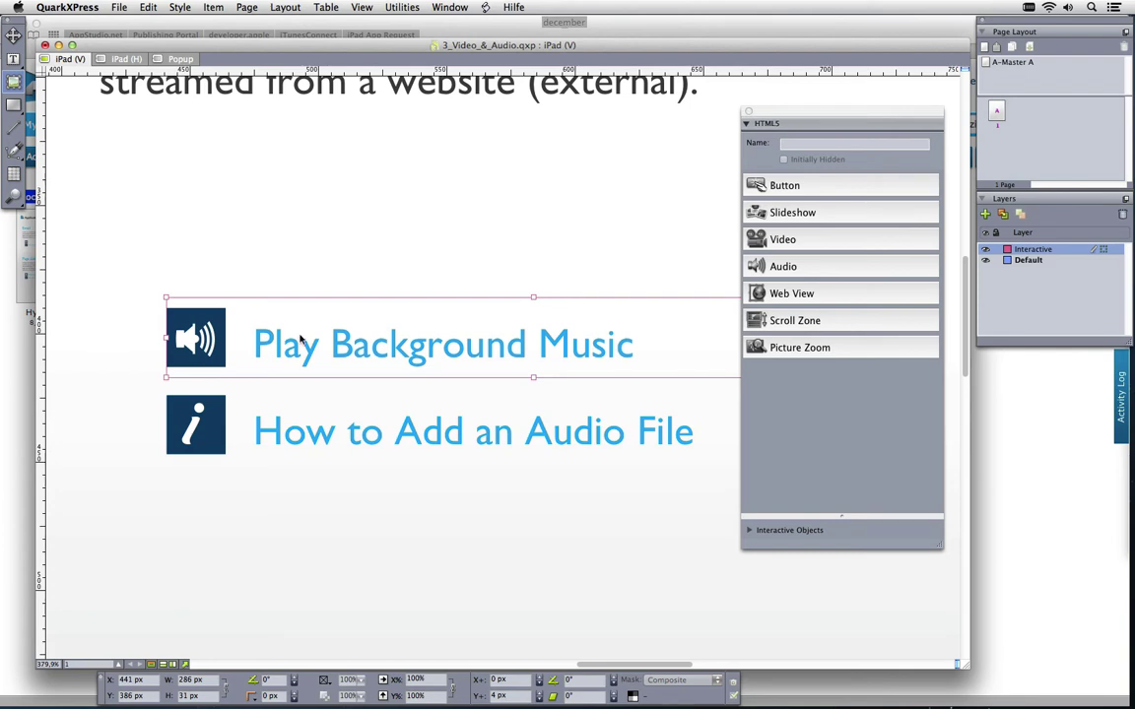
Make the Play Background Music box Audio 2 embedding the royalty_free_music techno mp3, controller hidden
left_click(798, 265)
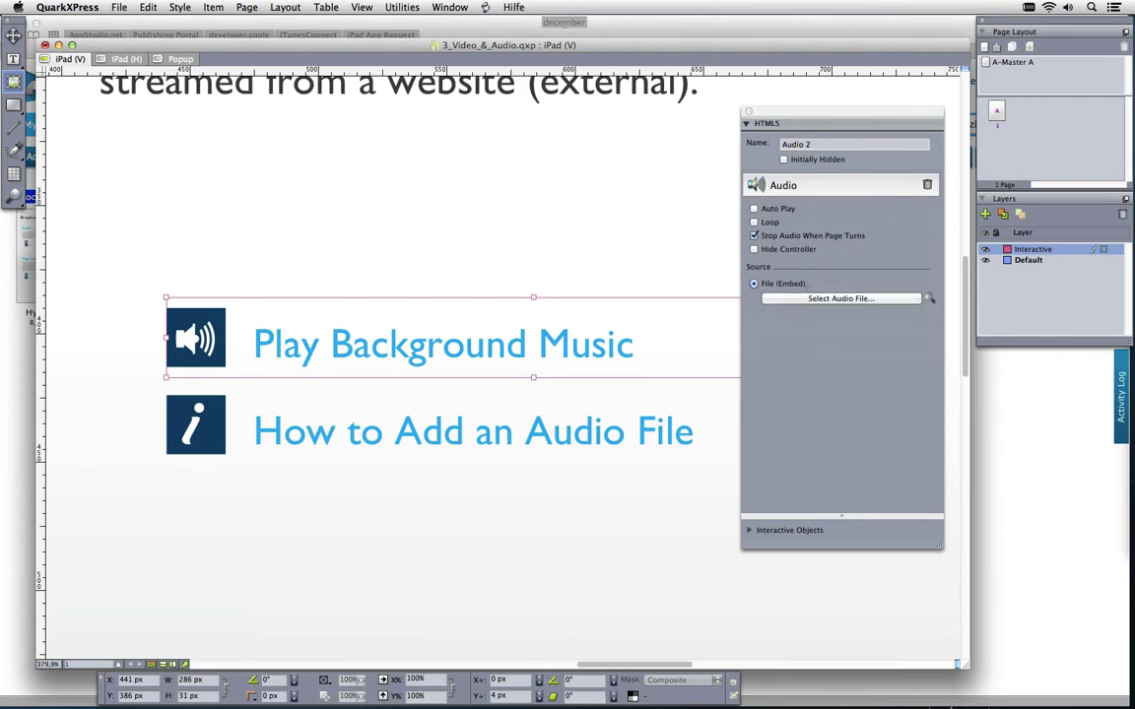
left_click(810, 299)
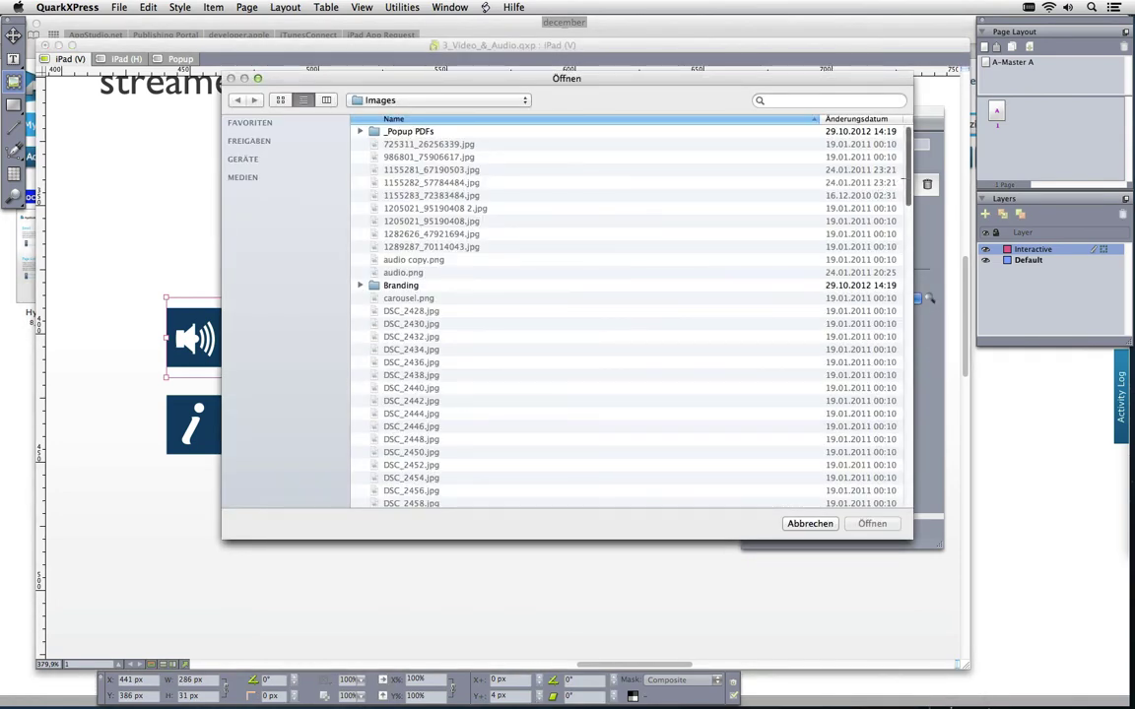
left_click_drag(899, 182, 907, 450)
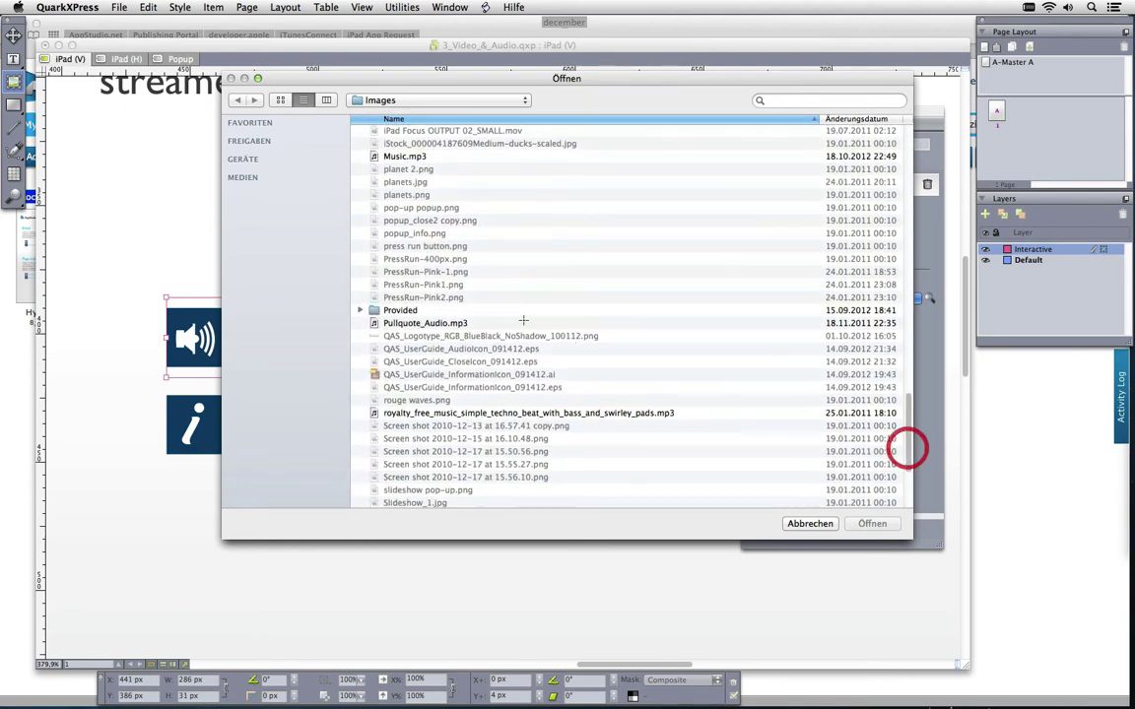
left_click(418, 157)
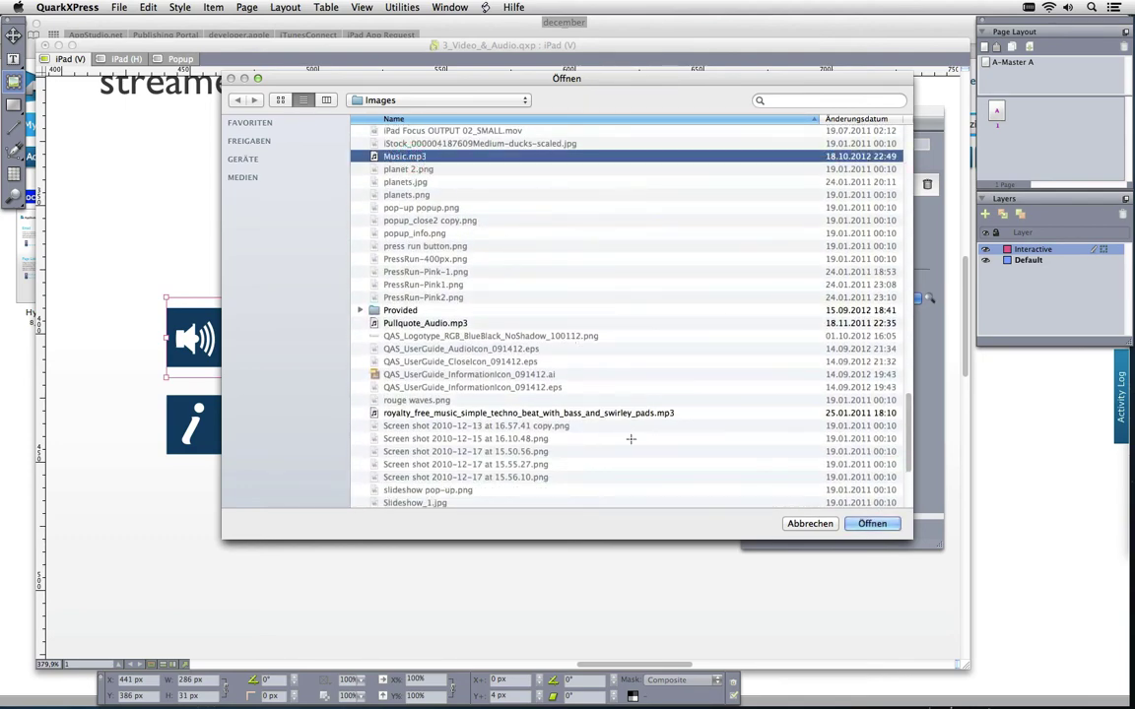
left_click(564, 412)
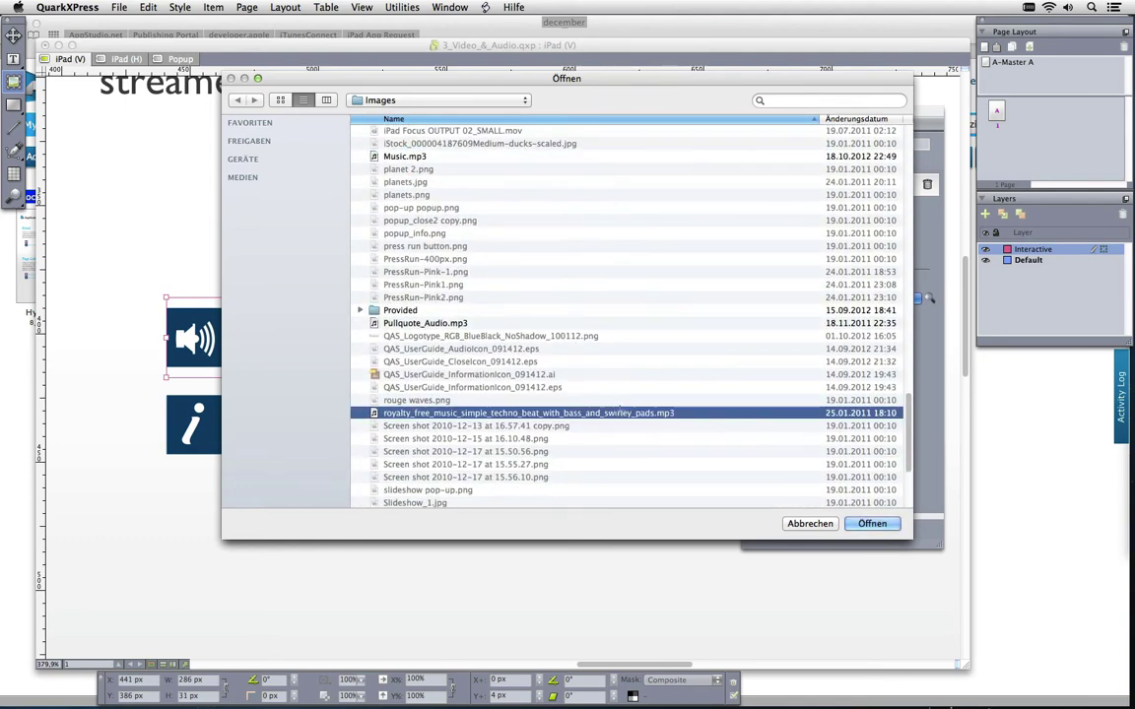
left_click(871, 523)
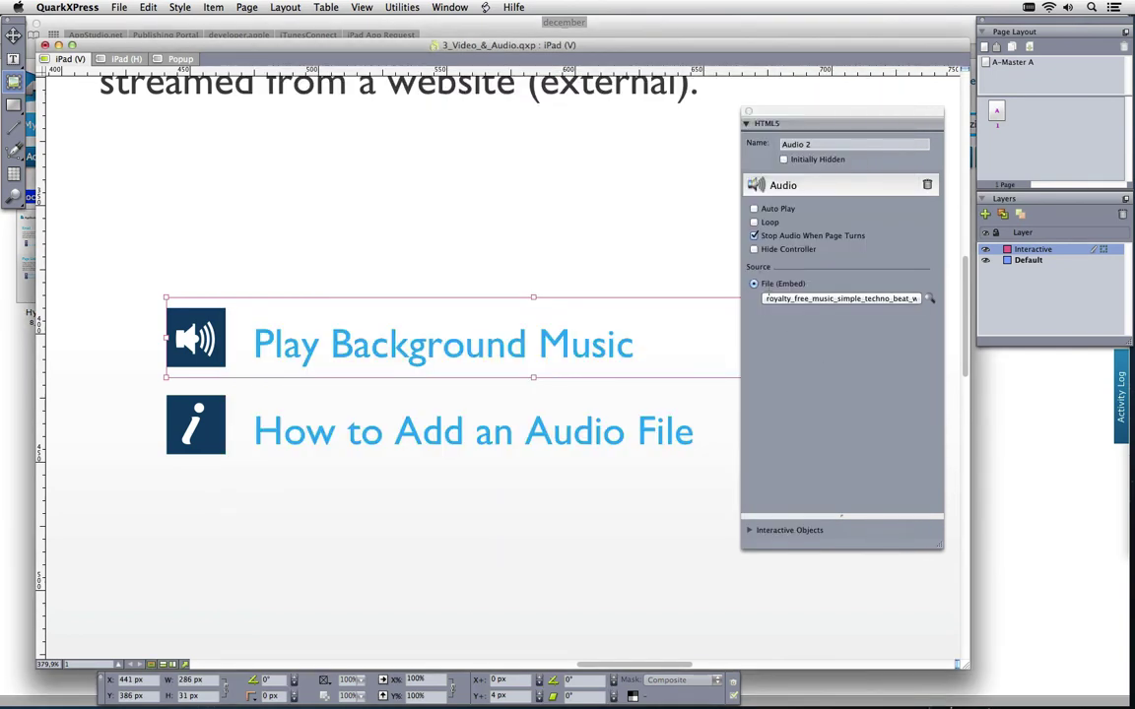
left_click(754, 250)
Replace the box's audio settings with a button whose tap action is Play Sound File
left_click(926, 186)
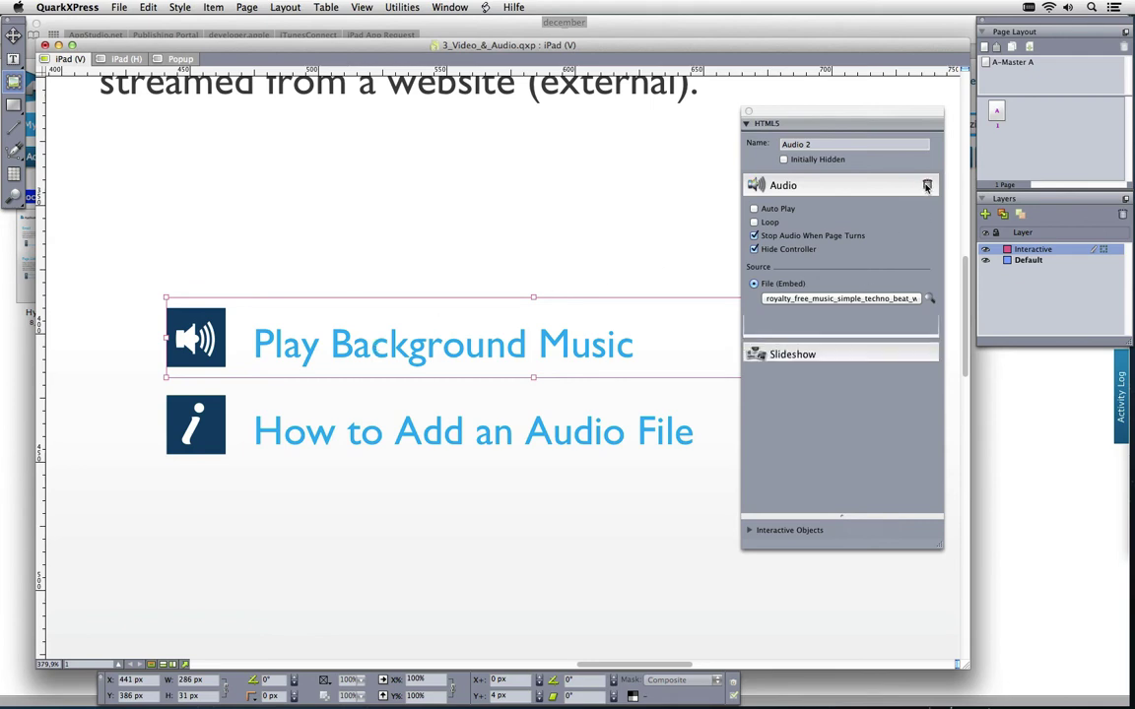
left_click(800, 187)
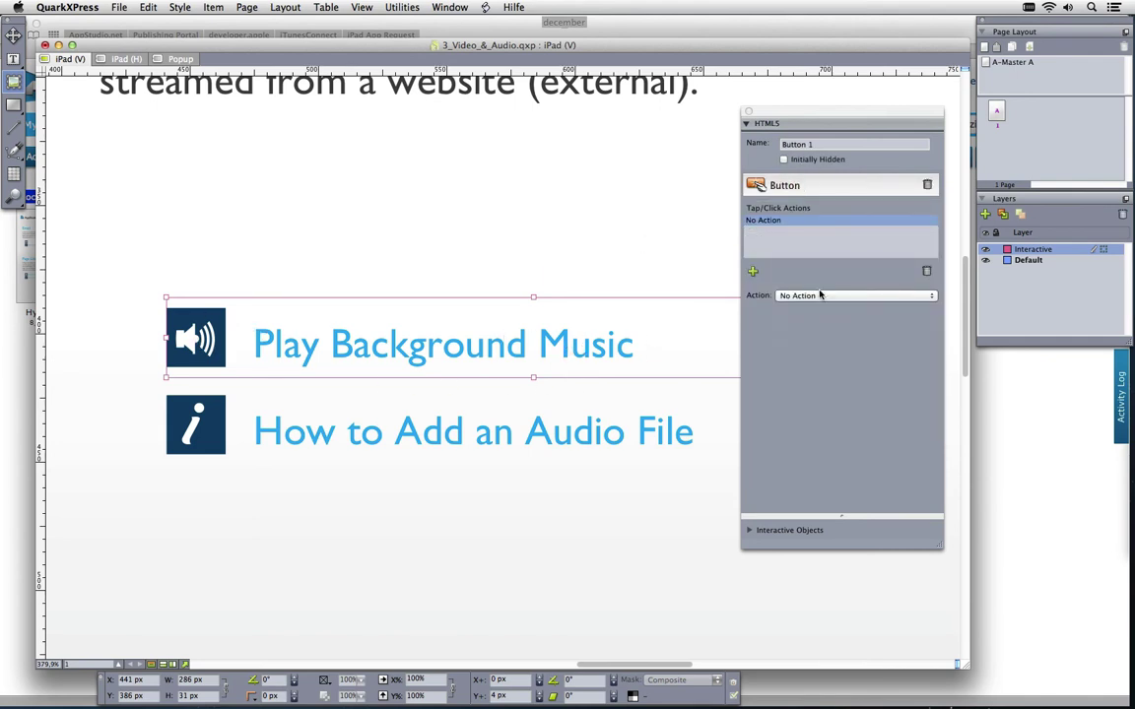
left_click(852, 296)
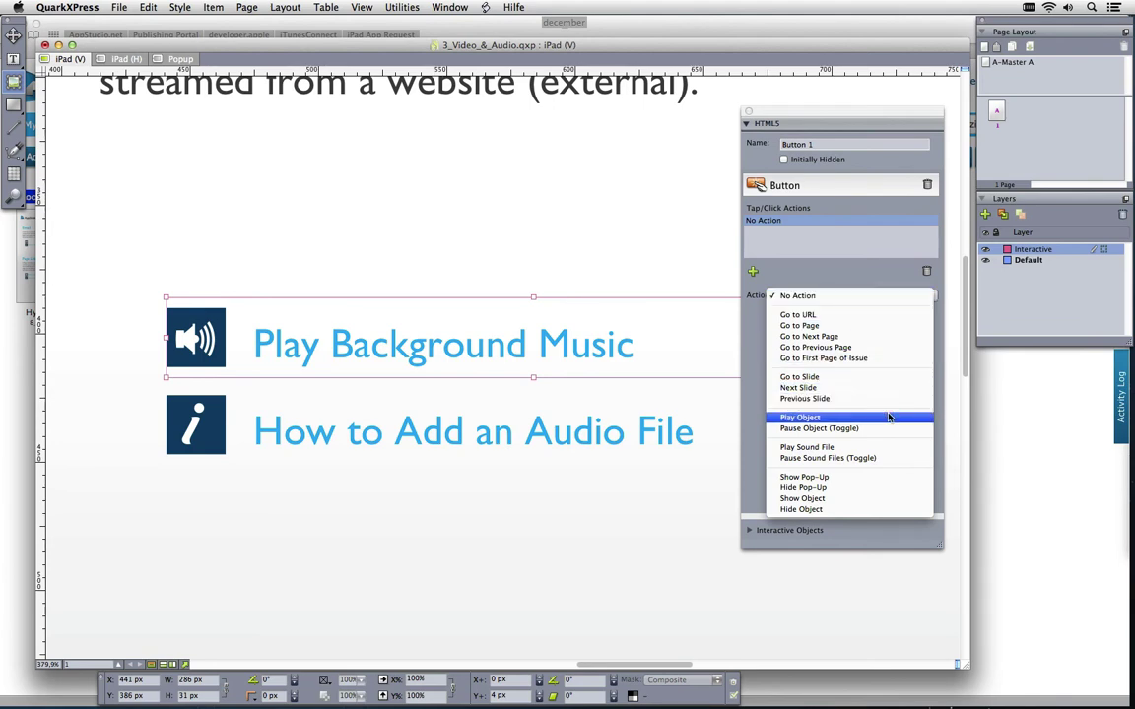
left_click(837, 447)
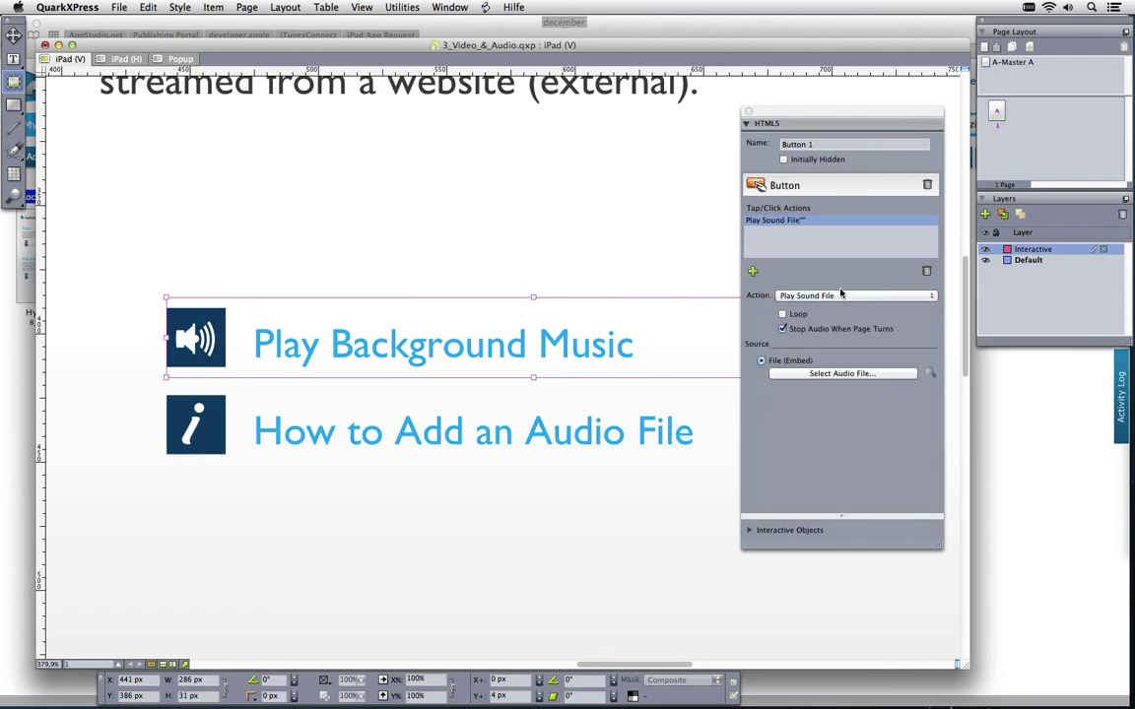
Set the button's sound to the royalty_free_music techno beat mp3 and fit the page in view
left_click(793, 375)
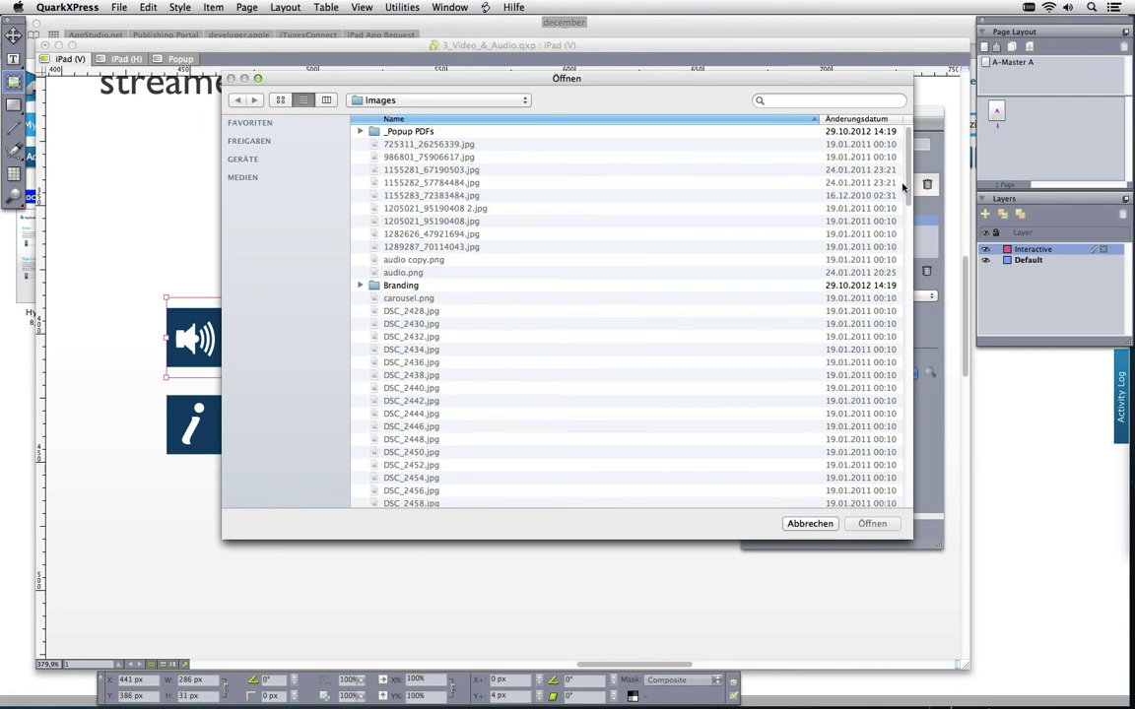
left_click_drag(902, 188, 893, 472)
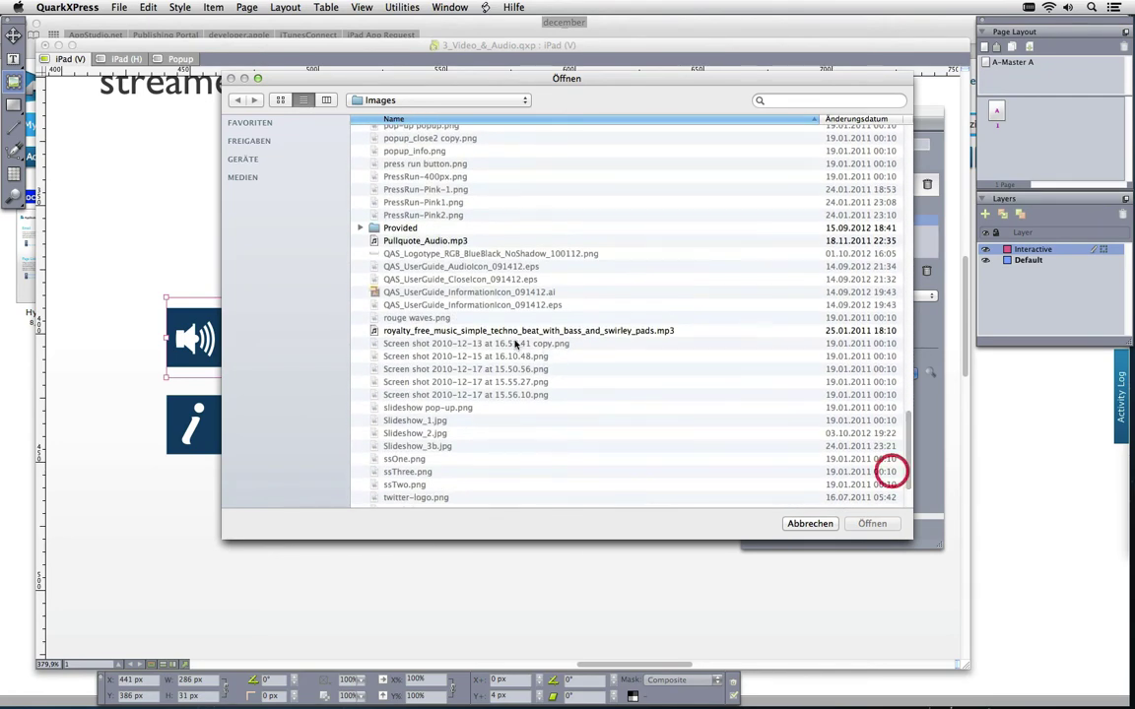
left_click(512, 333)
left_click(872, 524)
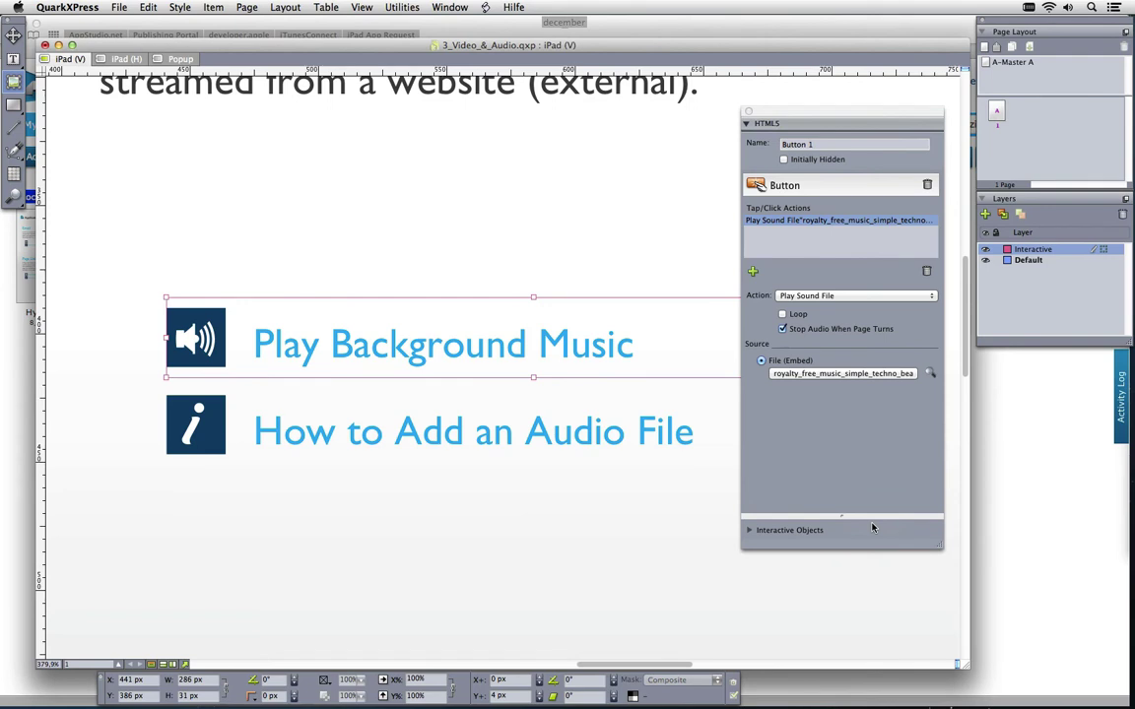
key("super+0")
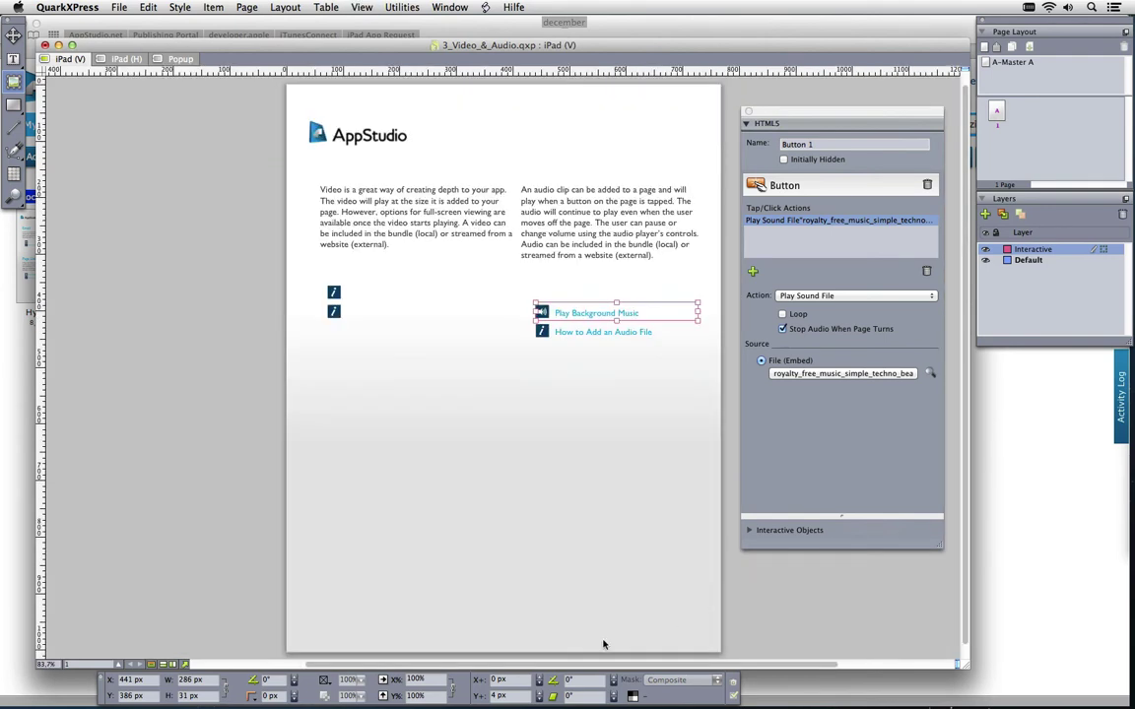
Import iPad Focus OUTPUT 02_[POSTER].png into the empty box at the bottom of the page
left_click(464, 509)
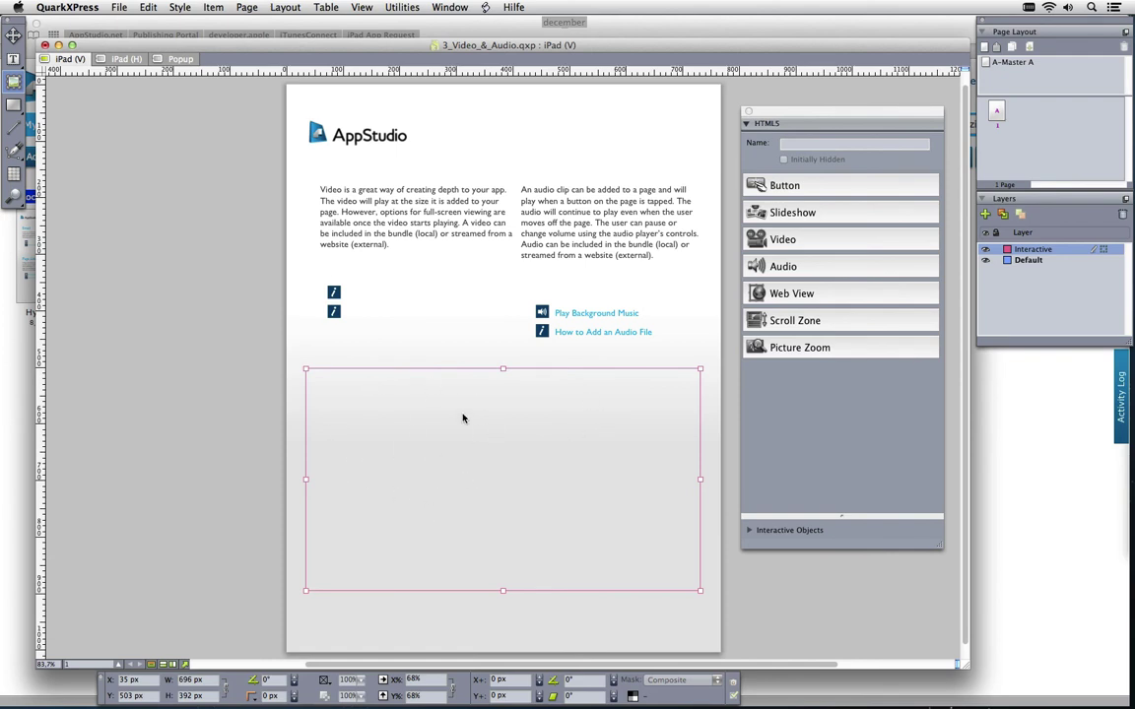
left_click(458, 422)
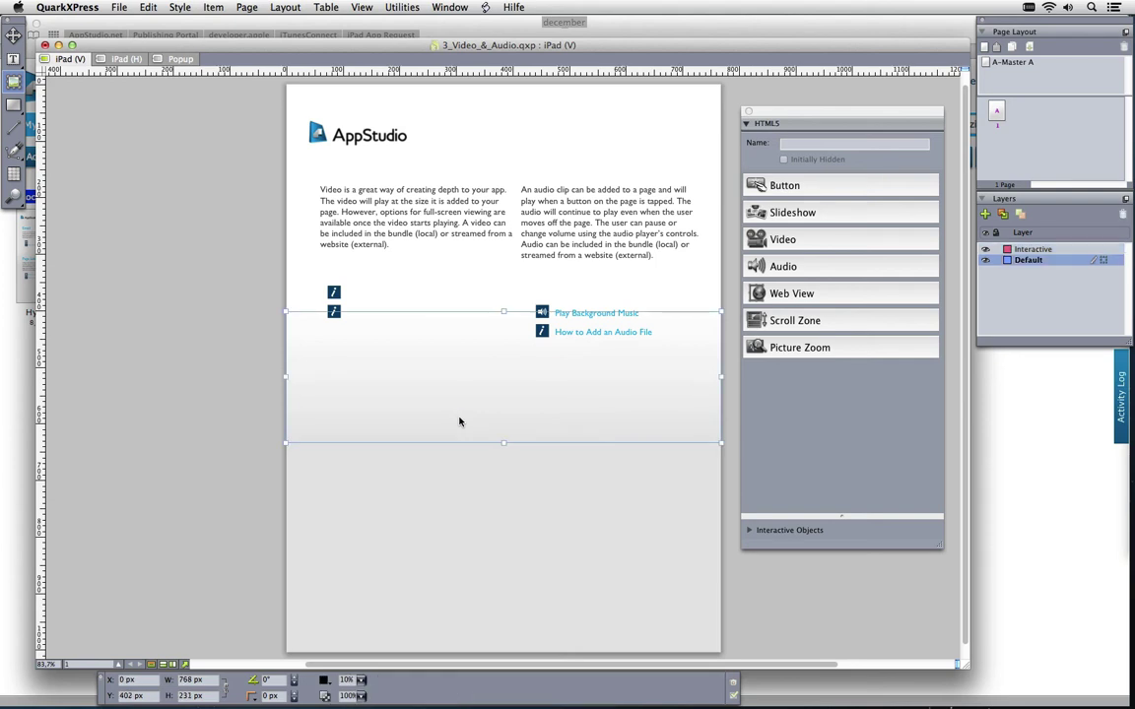
left_click(451, 467)
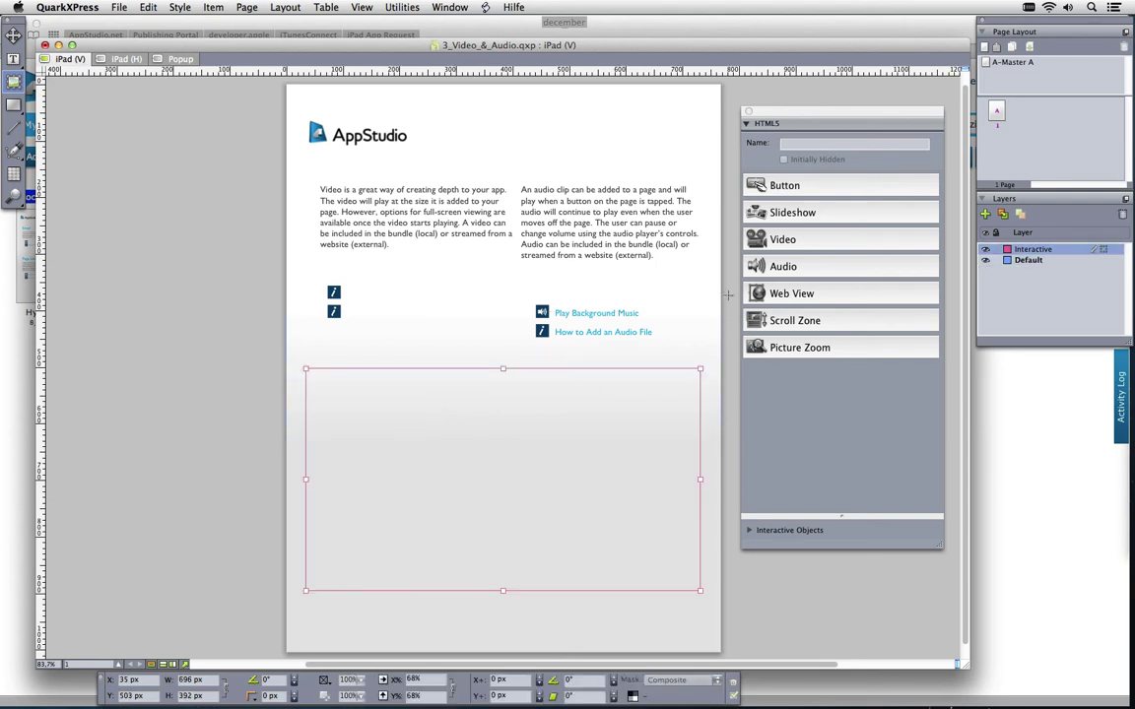
key("super+e")
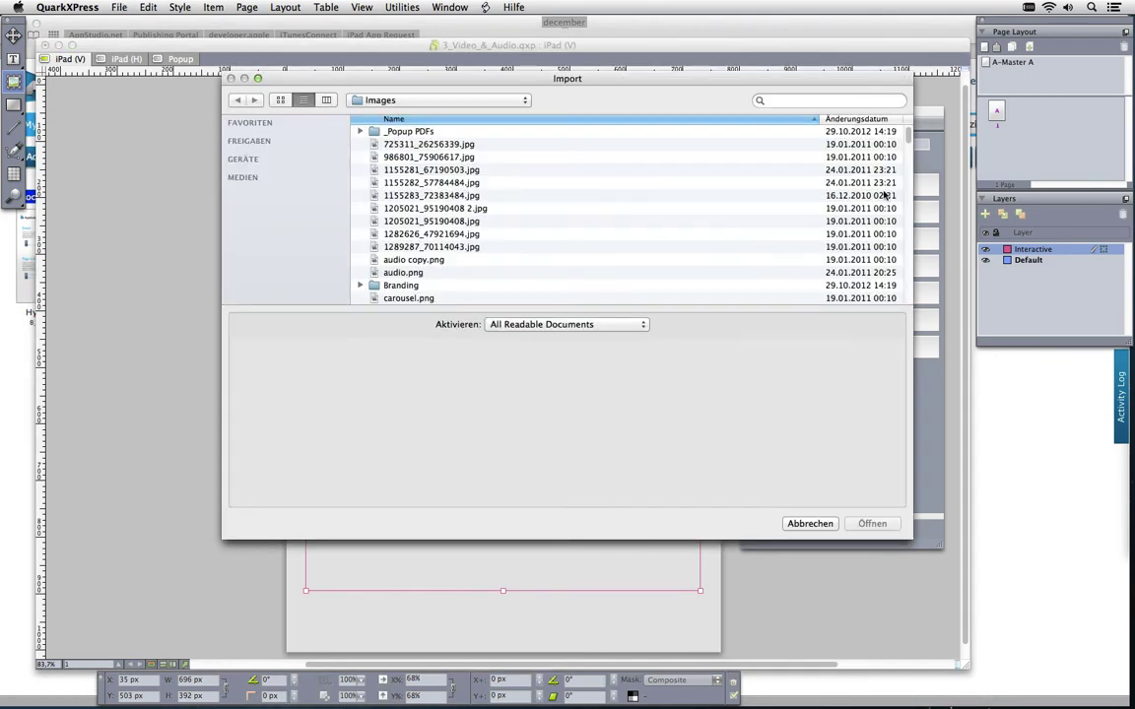
left_click_drag(906, 131, 903, 250)
left_click(474, 207)
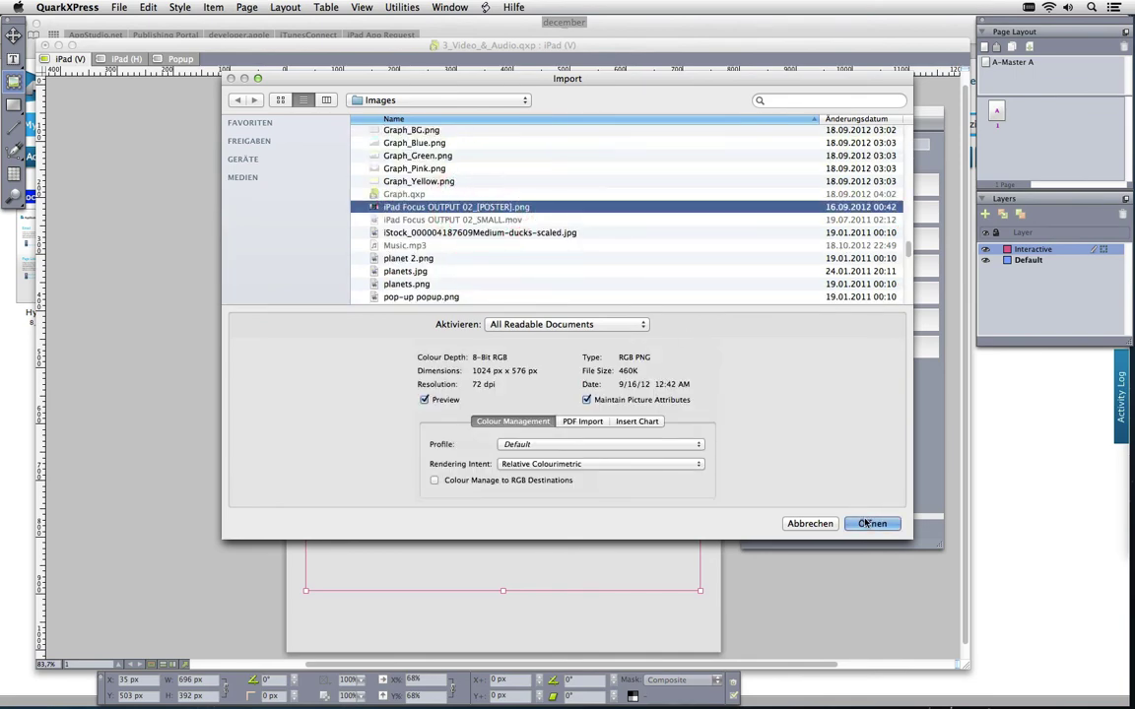
left_click(865, 523)
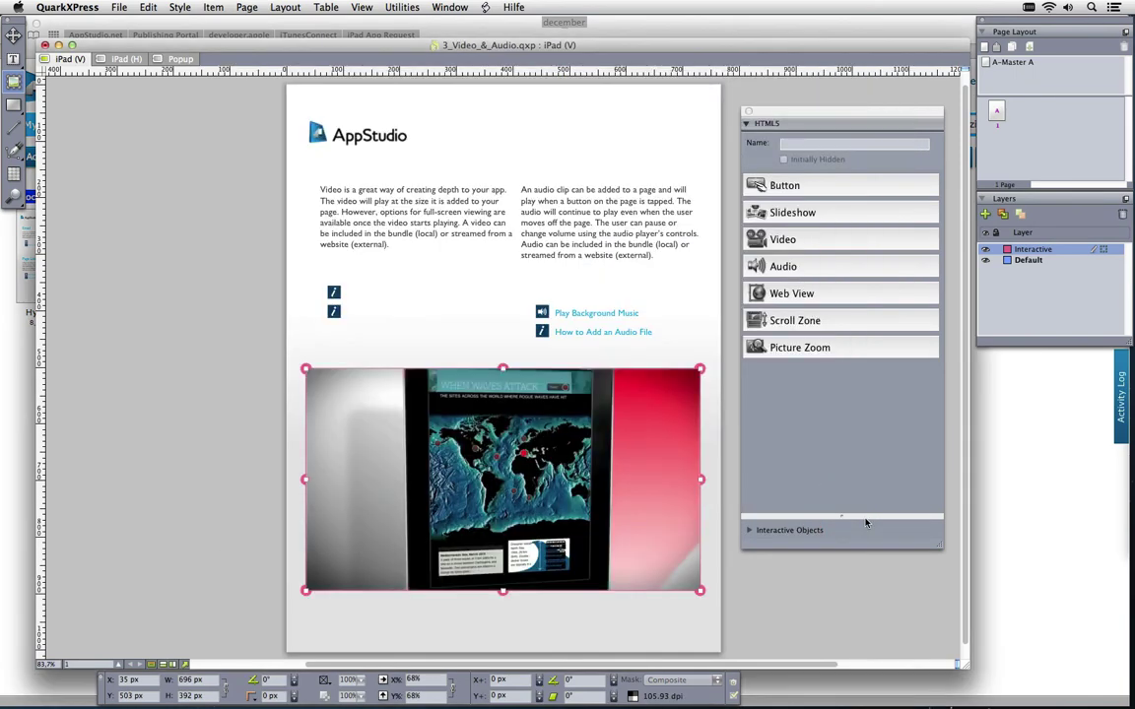
Make the poster box HTML5 video object Video 1 embedding iPad Focus OUTPUT 02_SMALL.mov
left_click(817, 240)
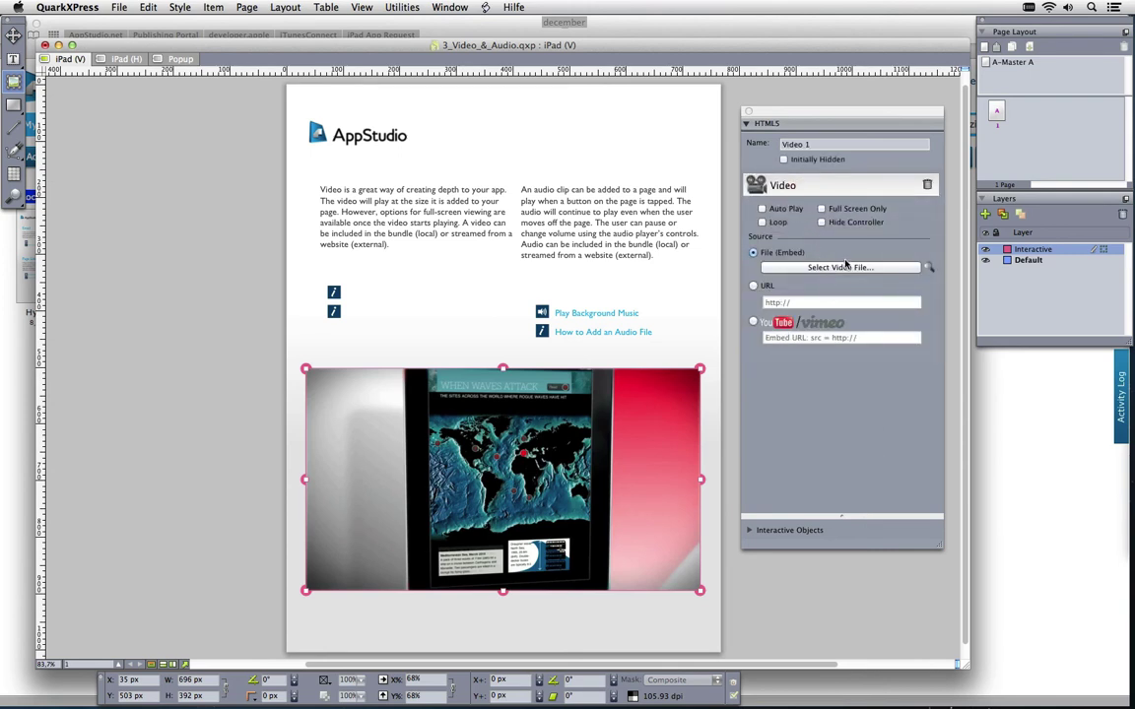
left_click(849, 268)
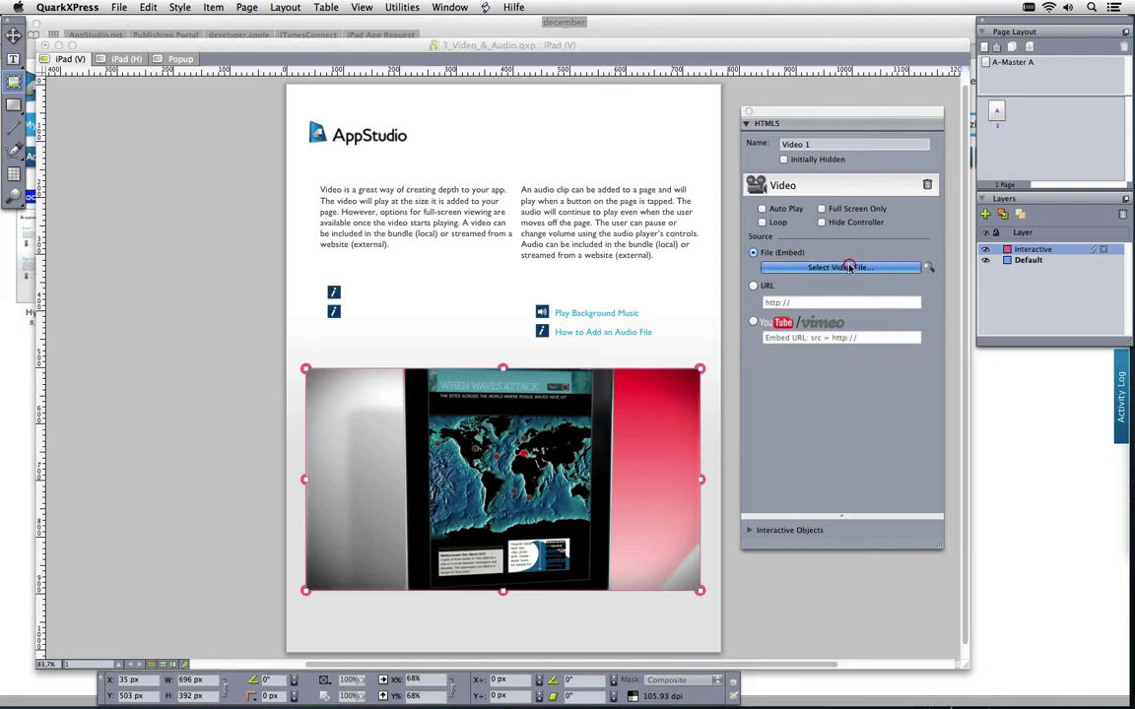
left_click_drag(911, 188, 907, 418)
left_click(476, 283)
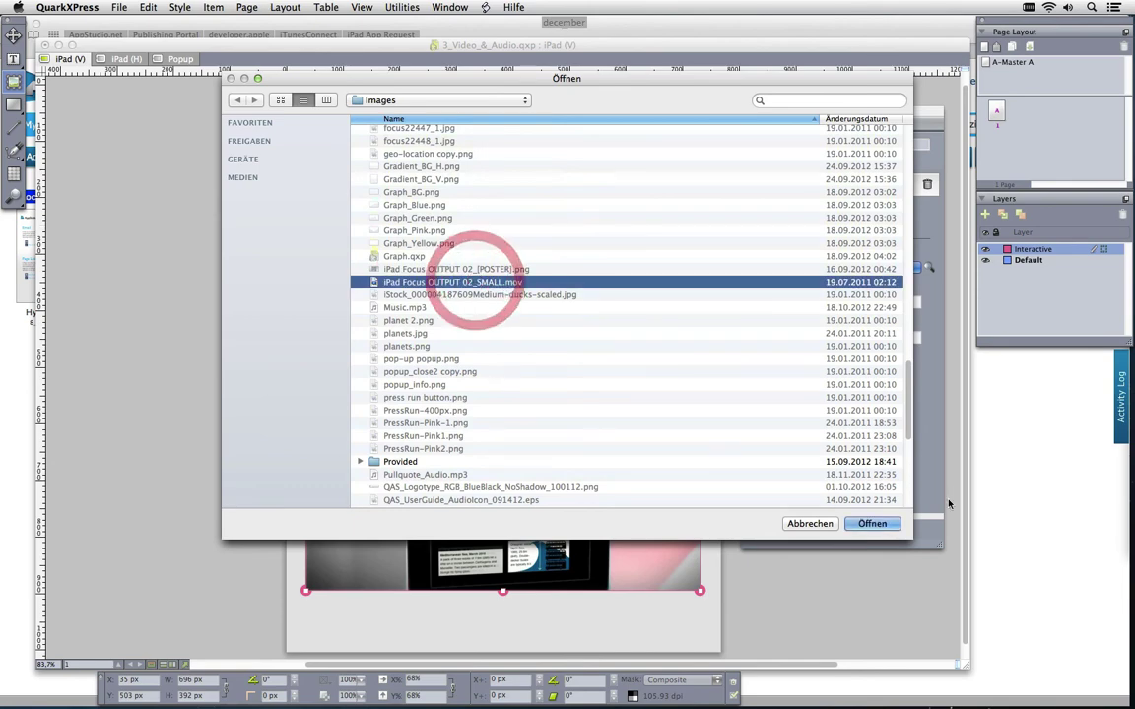
left_click(872, 523)
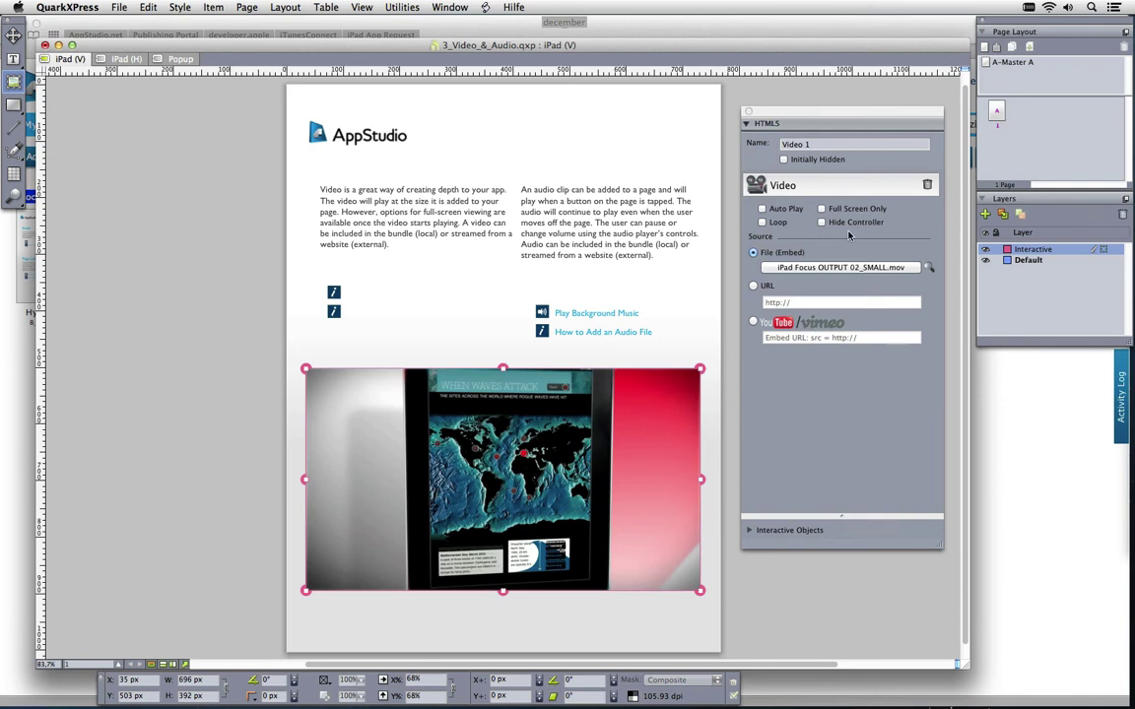
Upload the Video & Audio article via the App Studio Publishing palette, then switch to Safari's portal
left_click(449, 7)
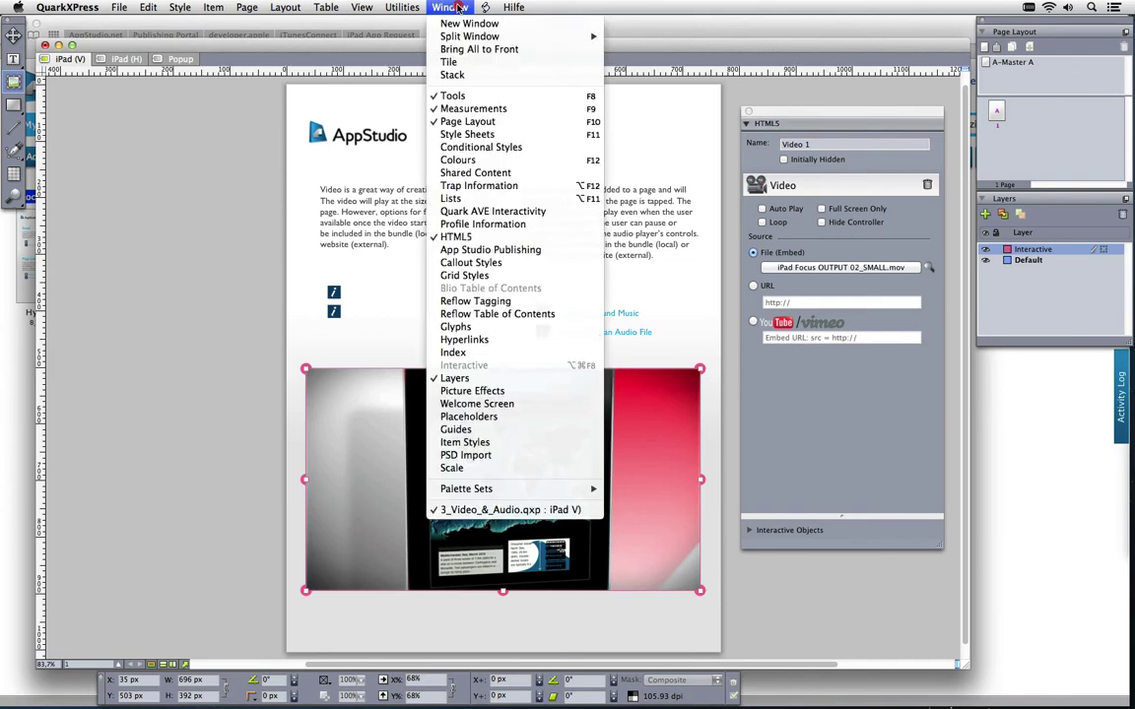
left_click(492, 250)
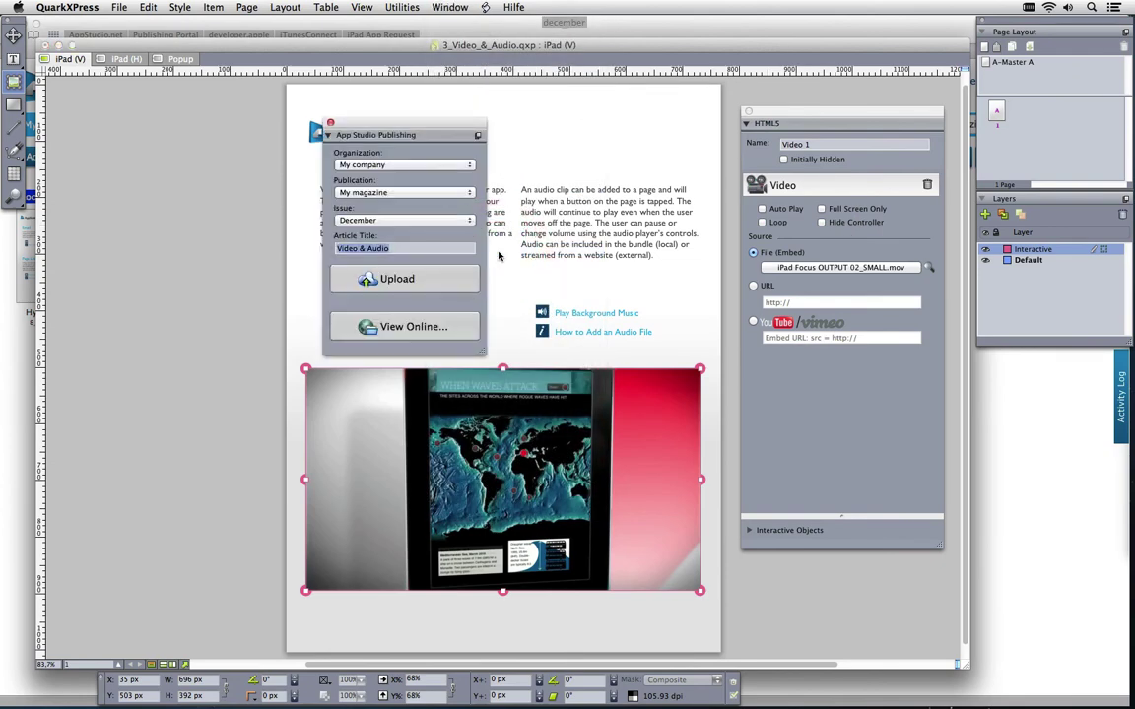
left_click_drag(436, 126, 187, 230)
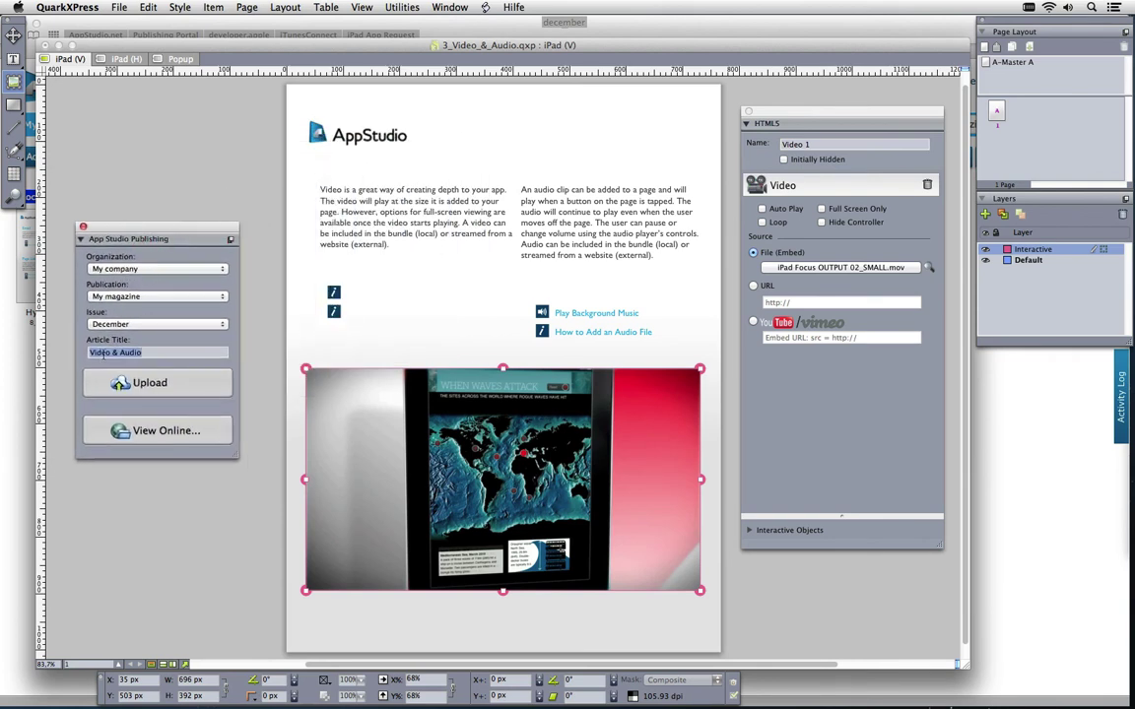
left_click(190, 385)
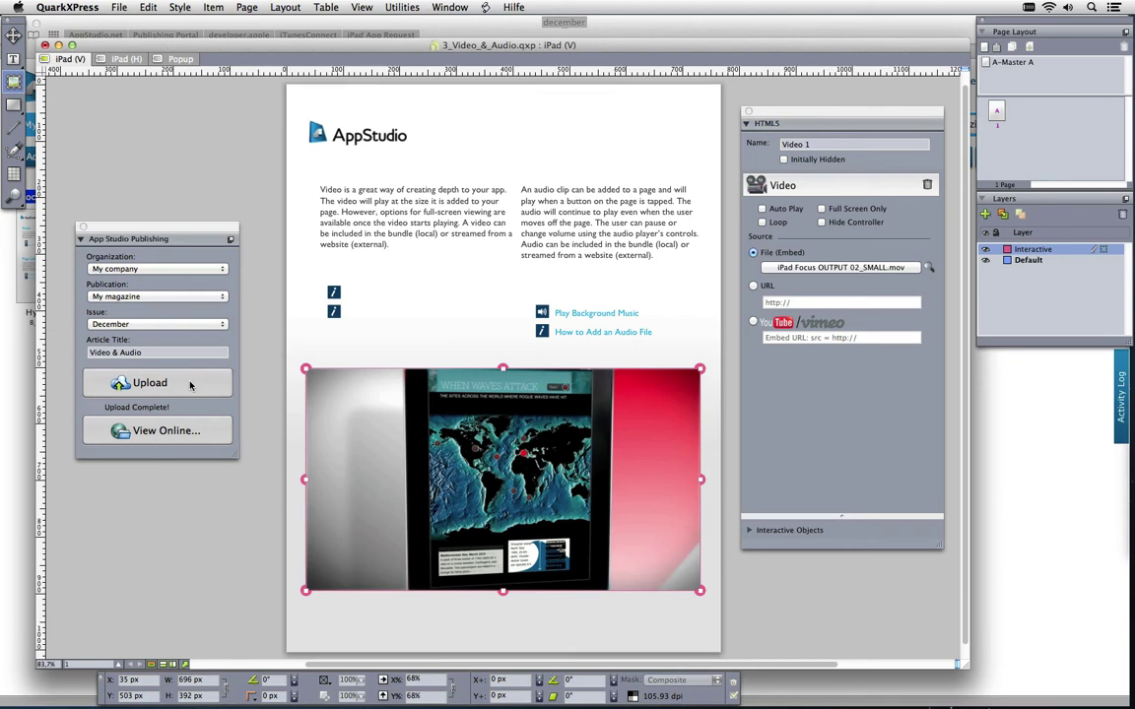
left_click(1038, 464)
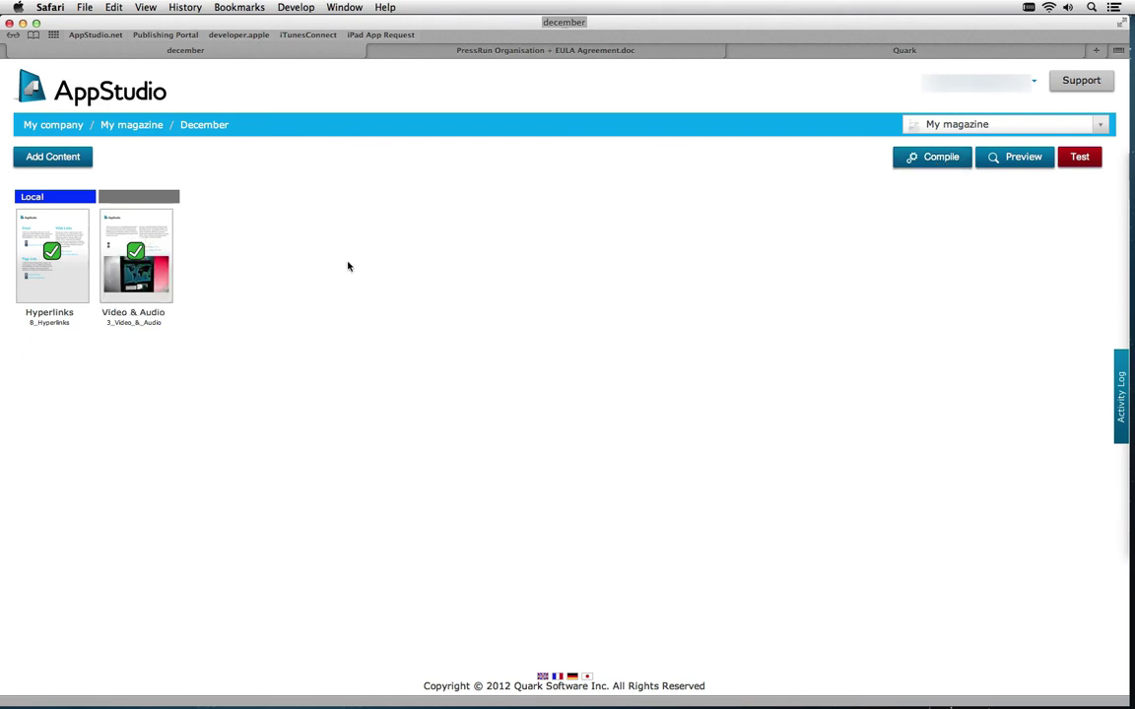
Preview the Video & Audio article and start, then stop, its audio player
left_click(137, 292)
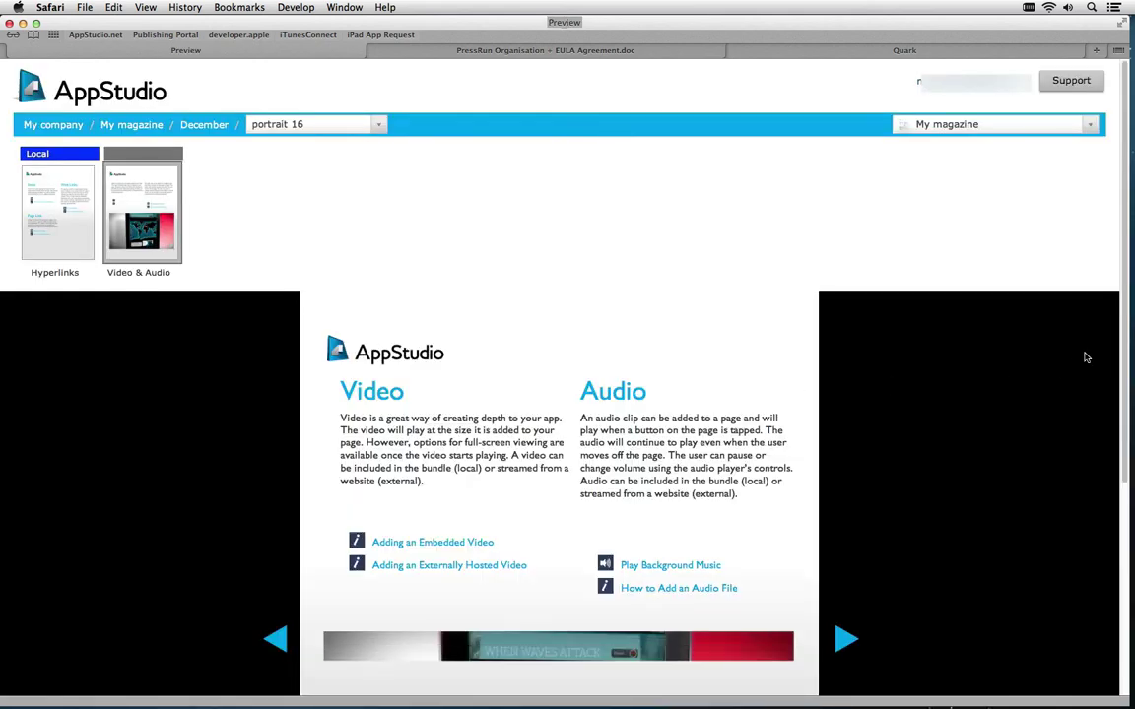
left_click_drag(1129, 360, 1124, 497)
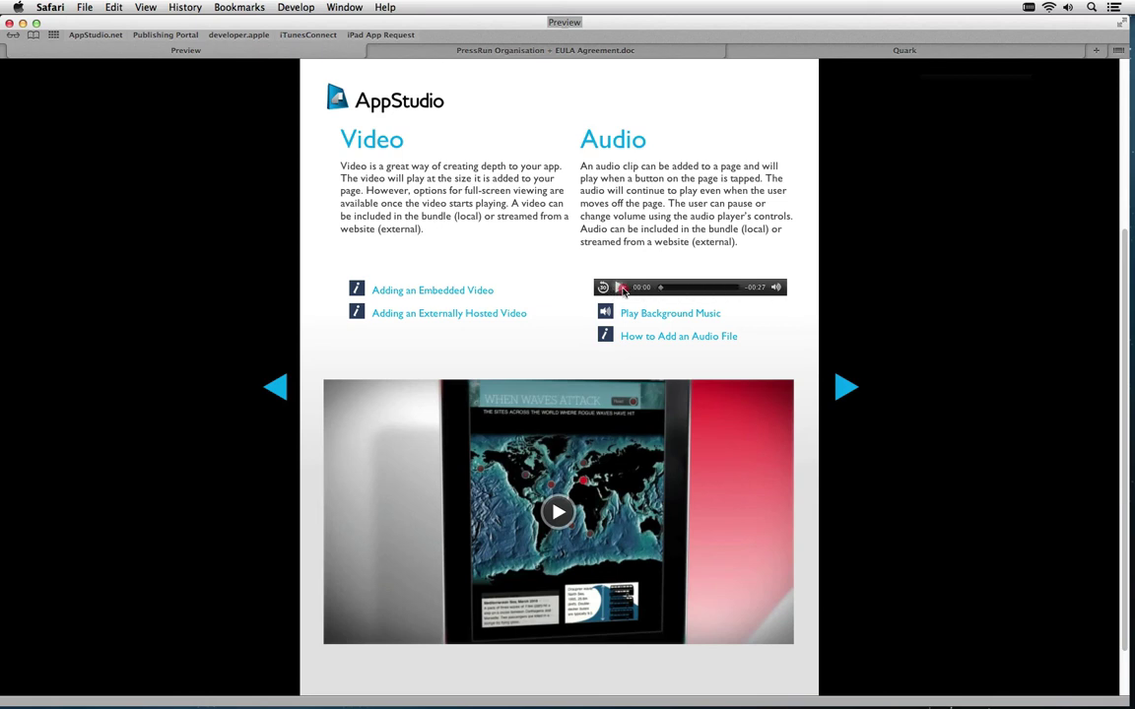
left_click(623, 288)
left_click(622, 288)
Try the Play Background Music link twice and play the embedded iPad video
left_click(636, 315)
left_click(634, 317)
left_click(558, 508)
left_click(558, 514)
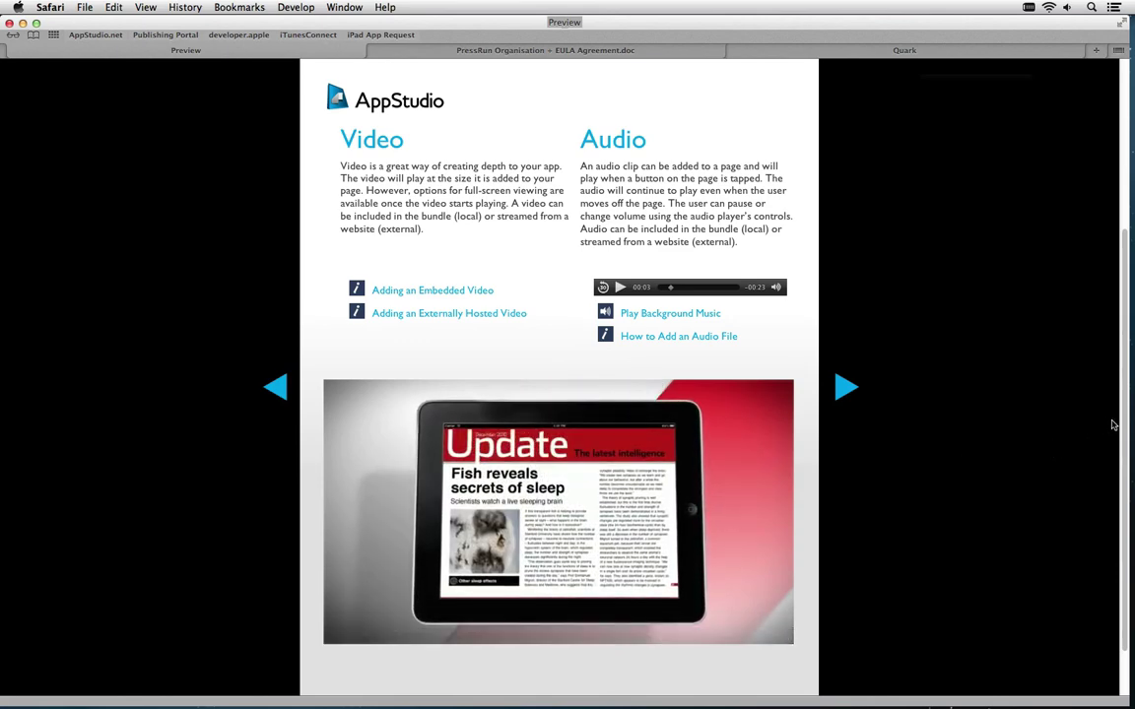
scroll(1131, 230, "up", 5)
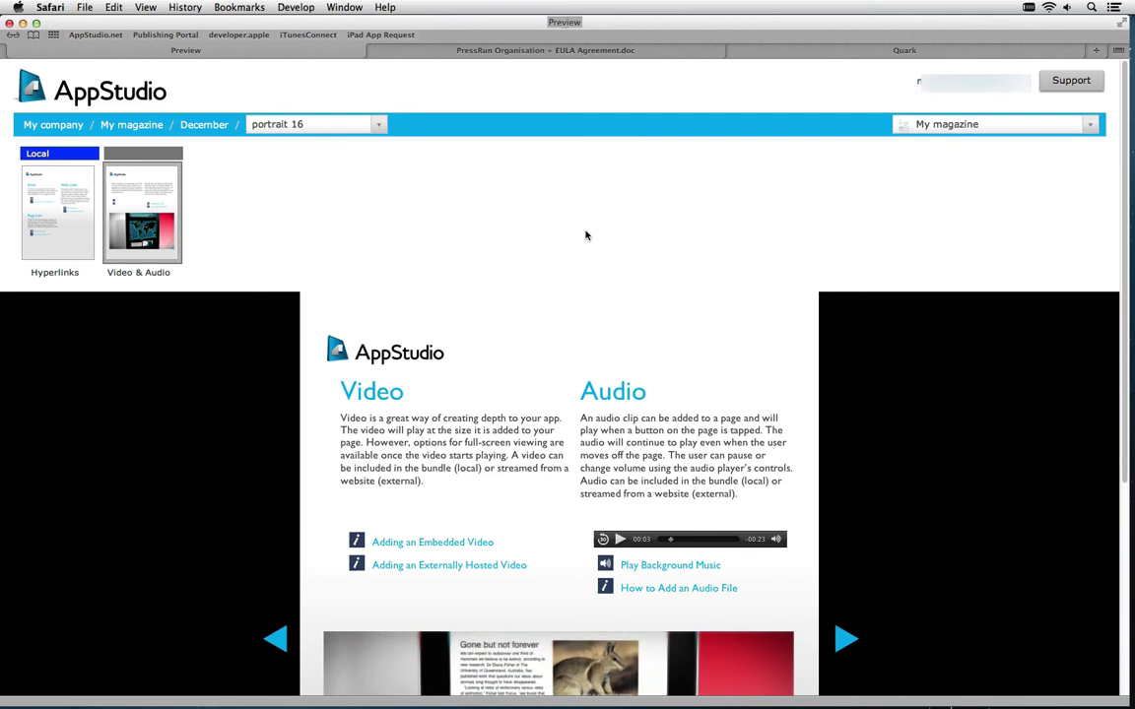
Deploy My magazine's December issue to the test app and submit the iPad login
left_click(153, 125)
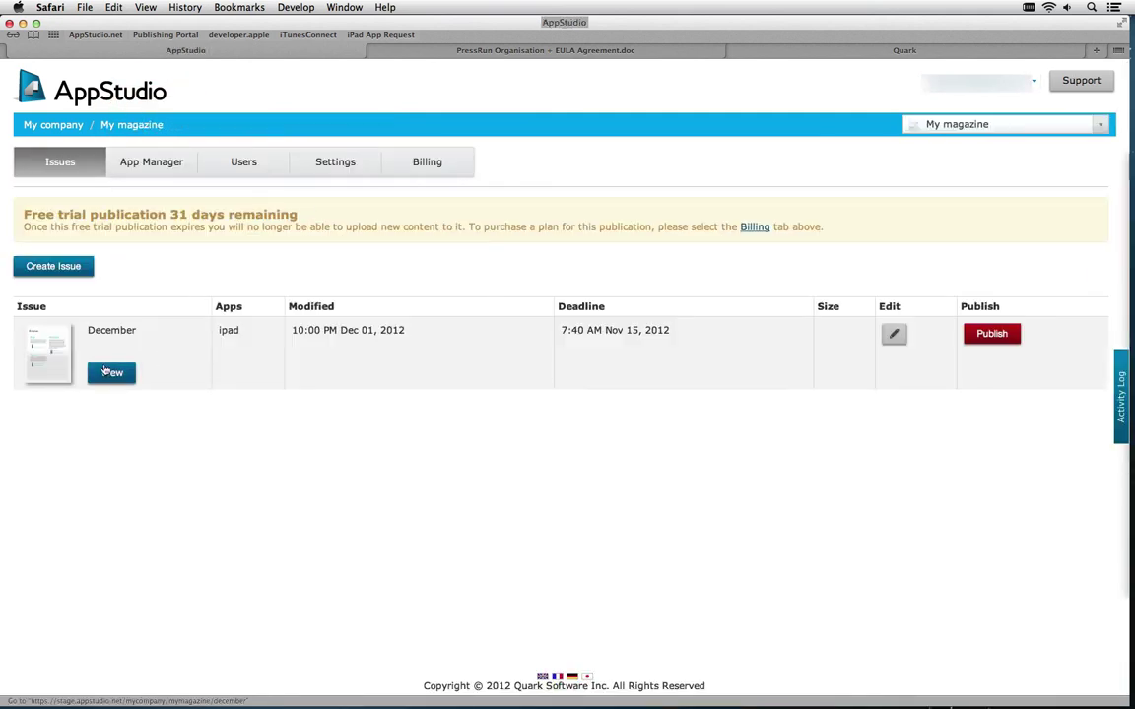
left_click(106, 372)
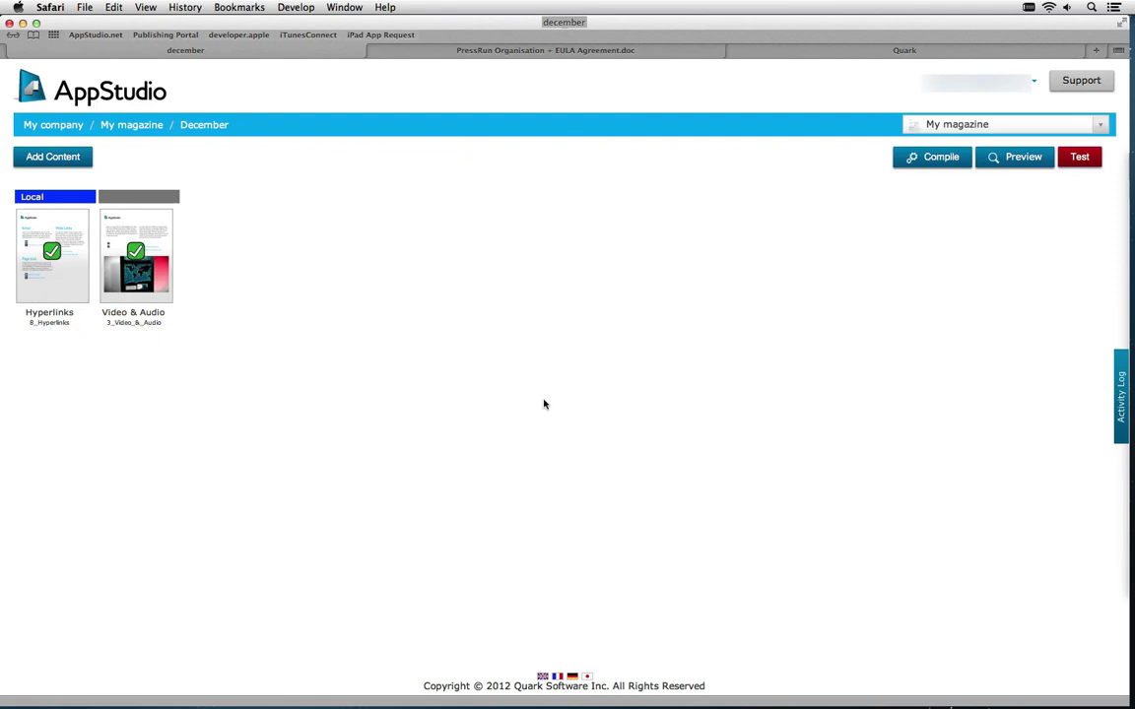
left_click(1069, 160)
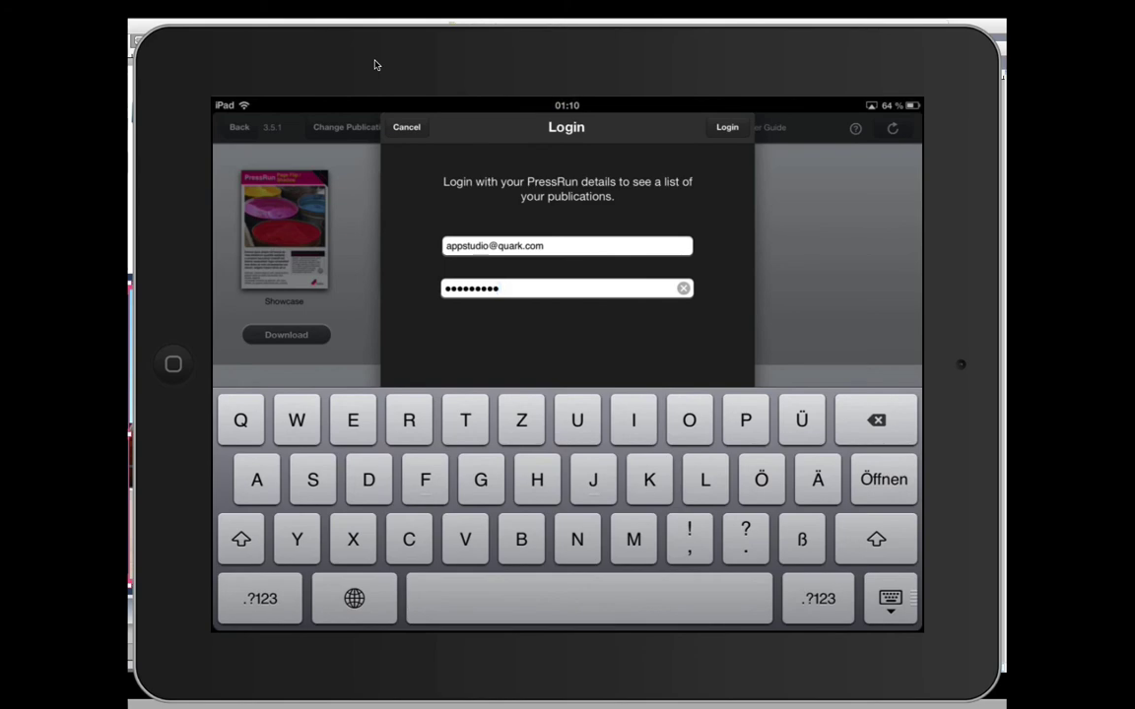
key("Return")
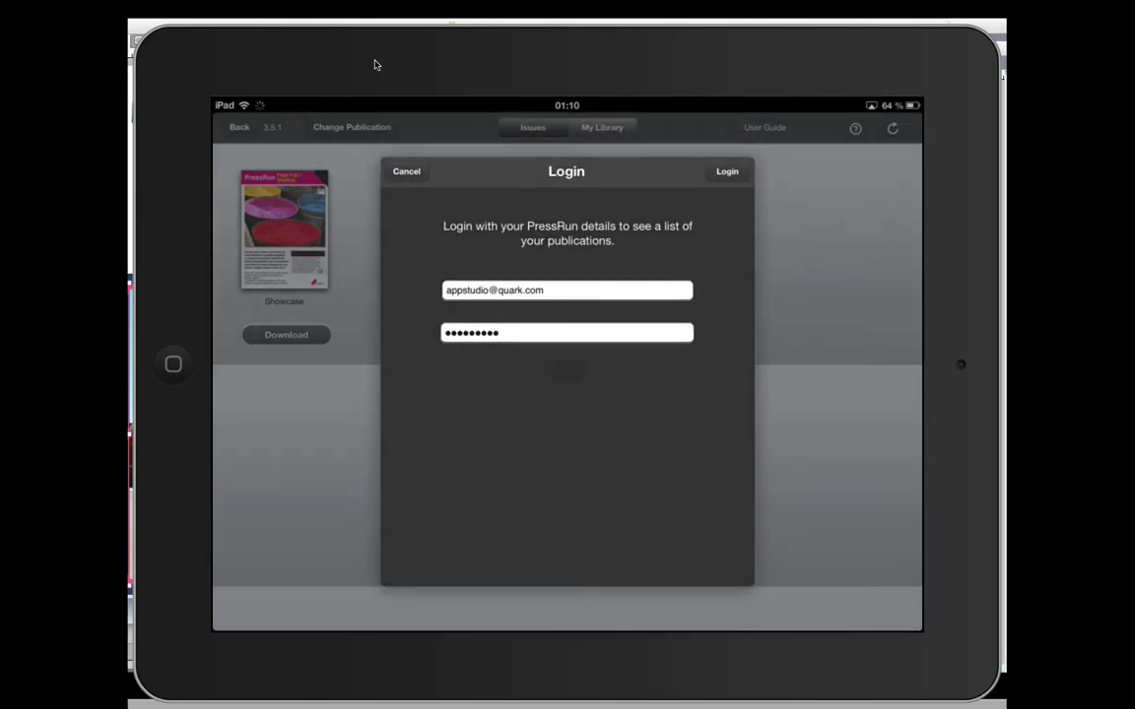
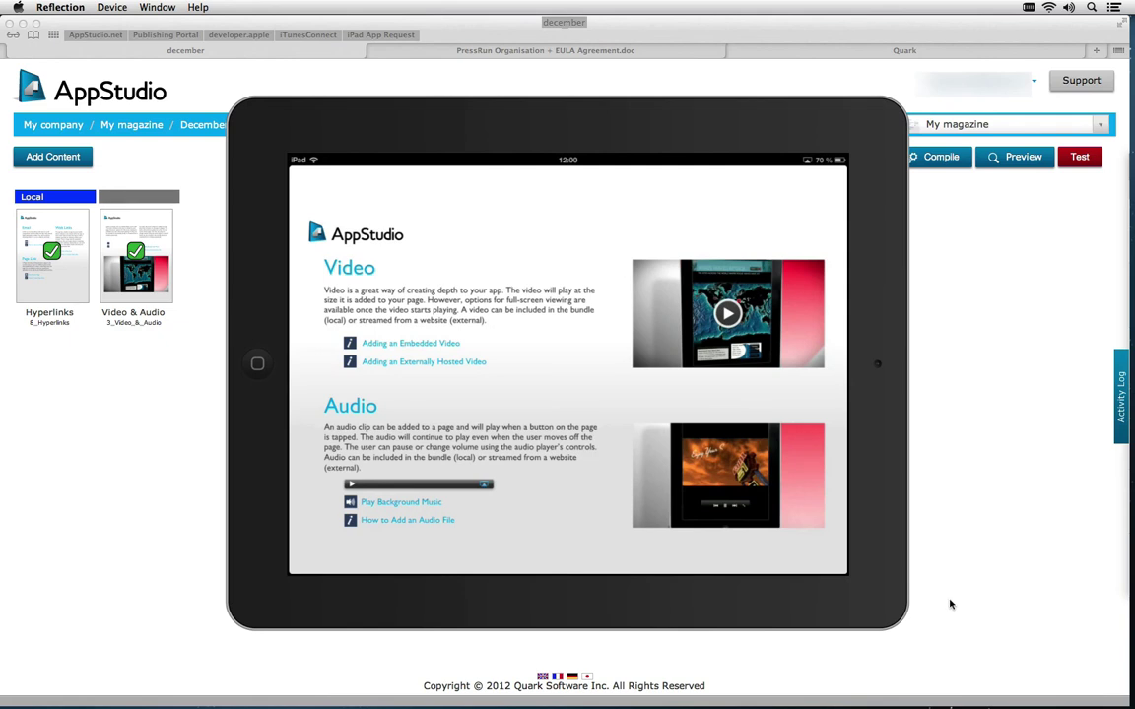
Close the Reflection iPad mirror and return to the 2_Slideshows layout in QuarkXPress
left_click(951, 604)
key("super+Tab")
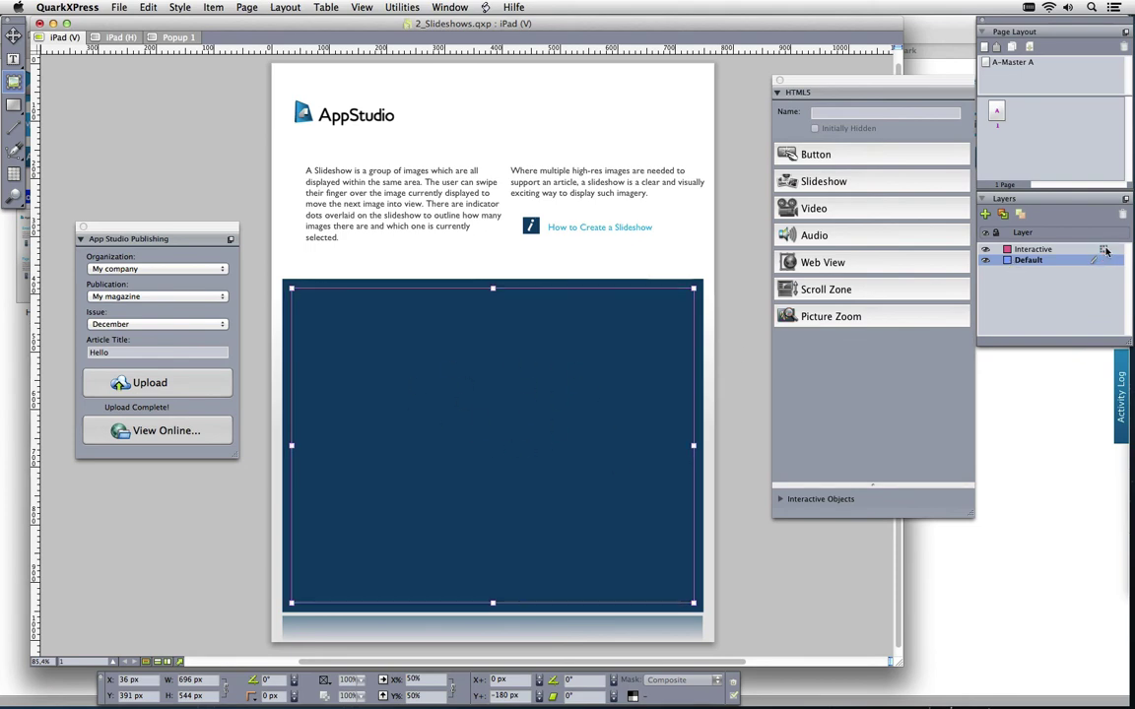
Move the large blue box onto the Interactive layer and make it the slideshow Slideshow 1
left_click_drag(1103, 259, 1106, 252)
left_click(779, 177)
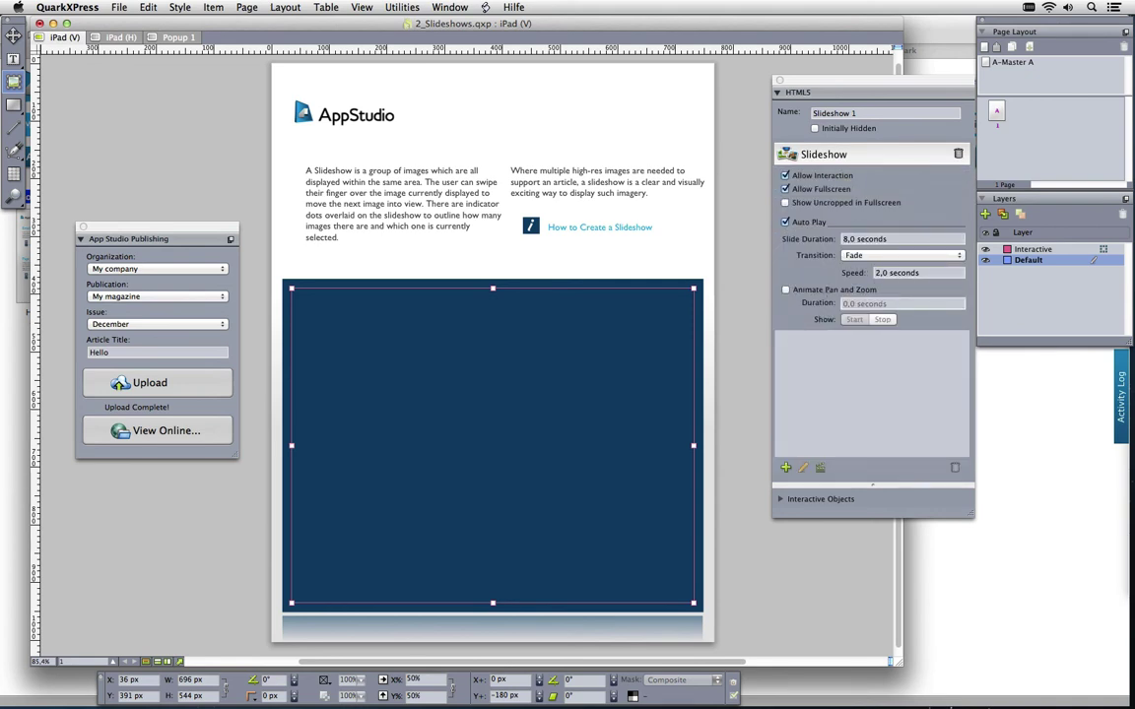
left_click(786, 467)
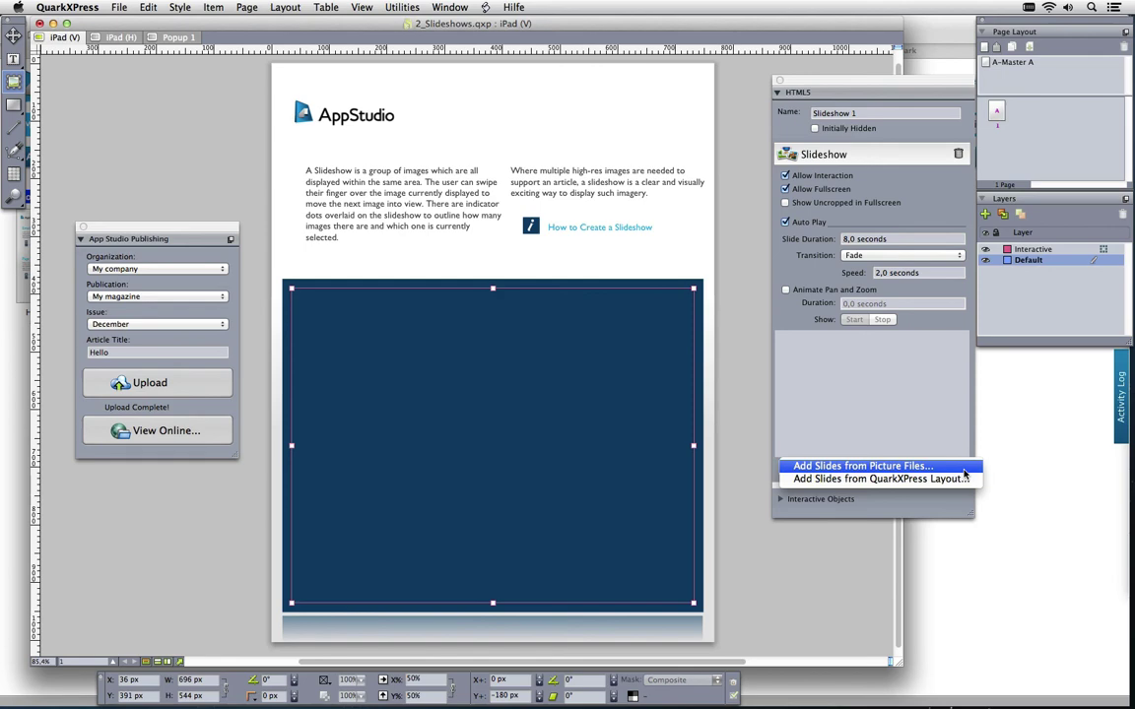
Add Slideshow_1.jpg, Slideshow_2.jpg and Slideshow_3b.jpg as slides from picture files
left_click(884, 466)
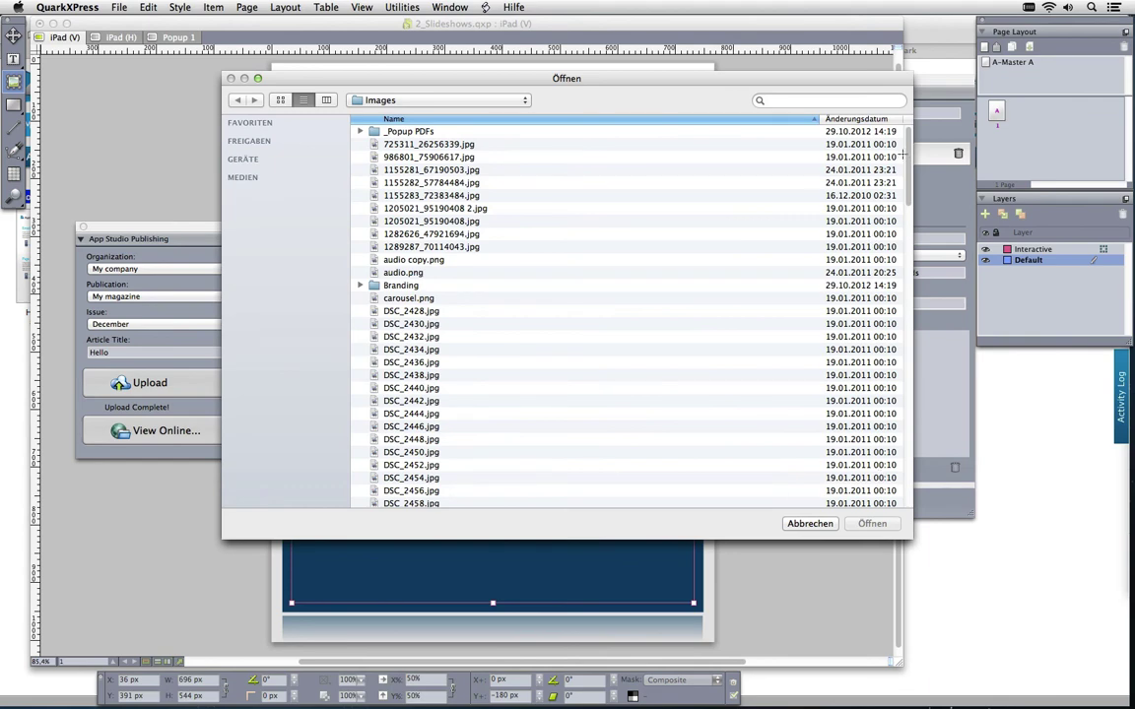
left_click_drag(909, 156, 916, 468)
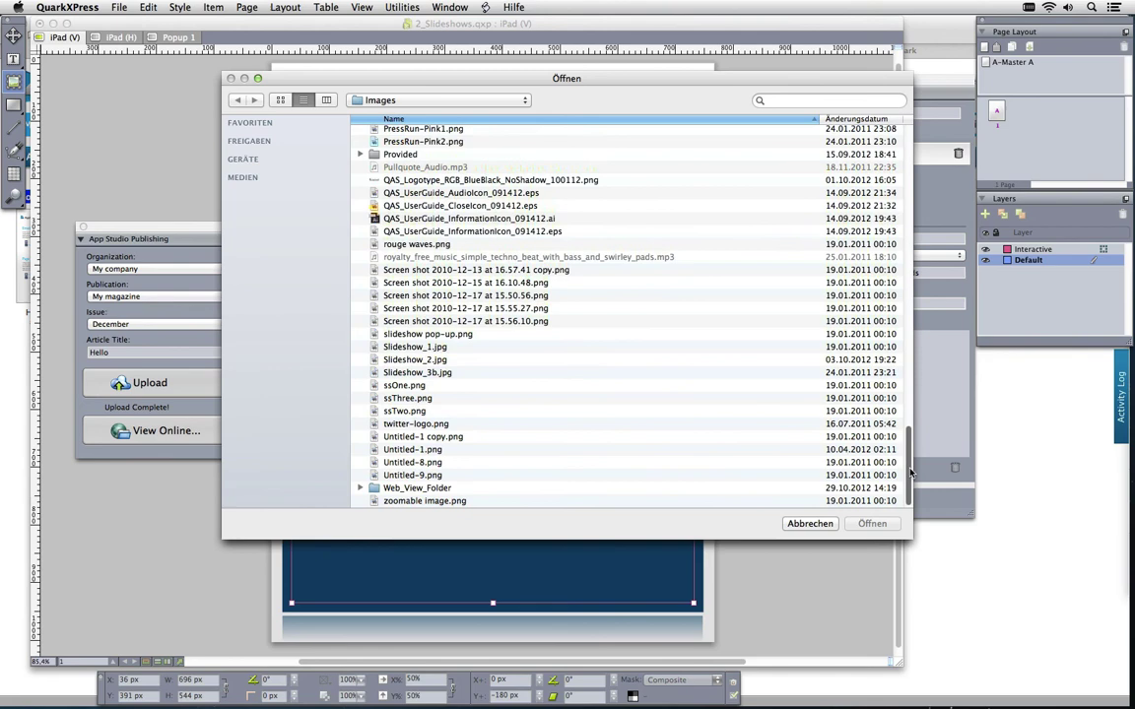
left_click(444, 347)
left_click(446, 371, "shift")
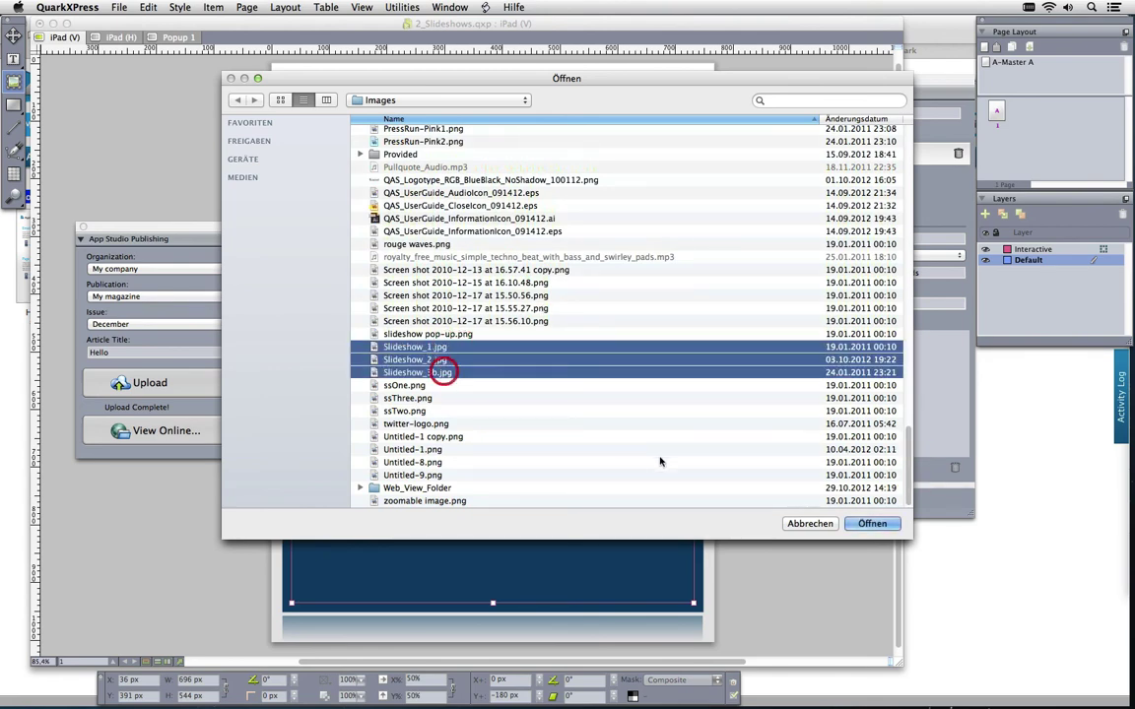
left_click(872, 524)
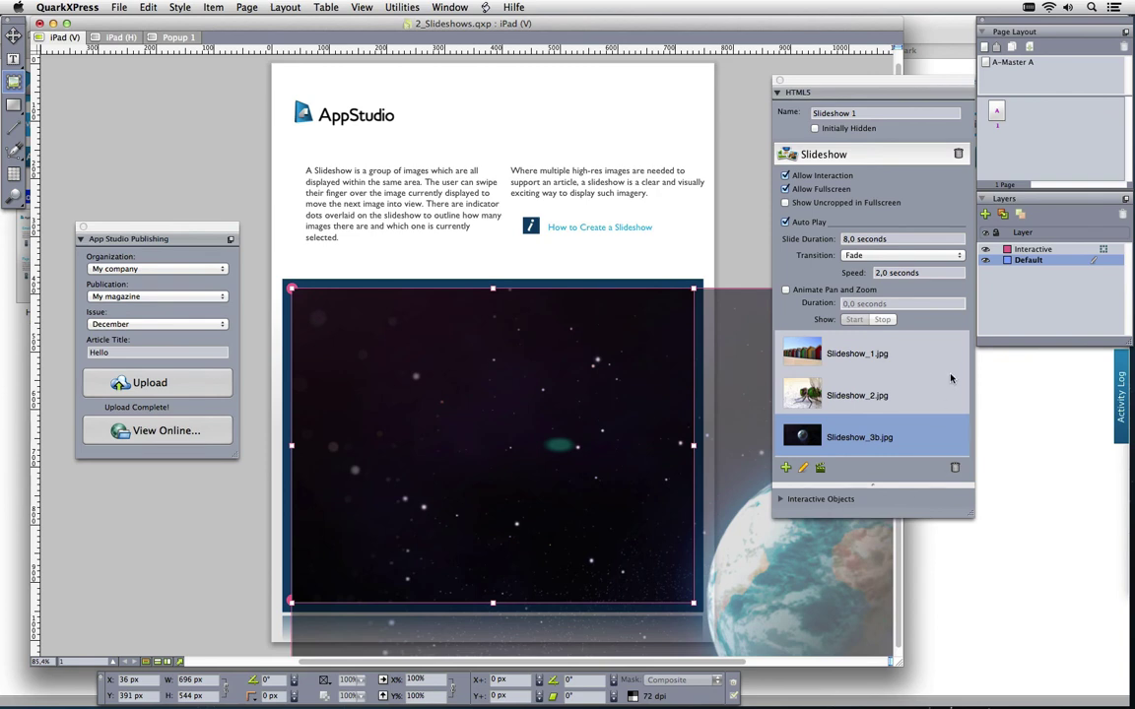
Enlarge the beach huts picture to fill the slideshow box
left_click(913, 358)
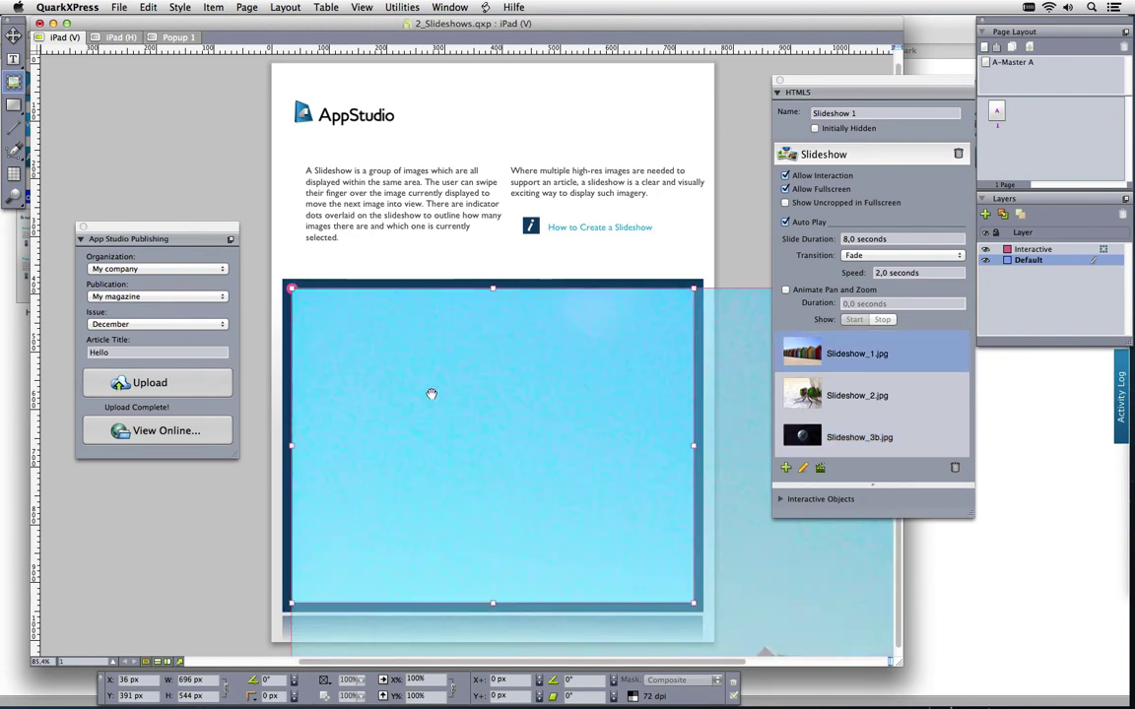
left_click(431, 394)
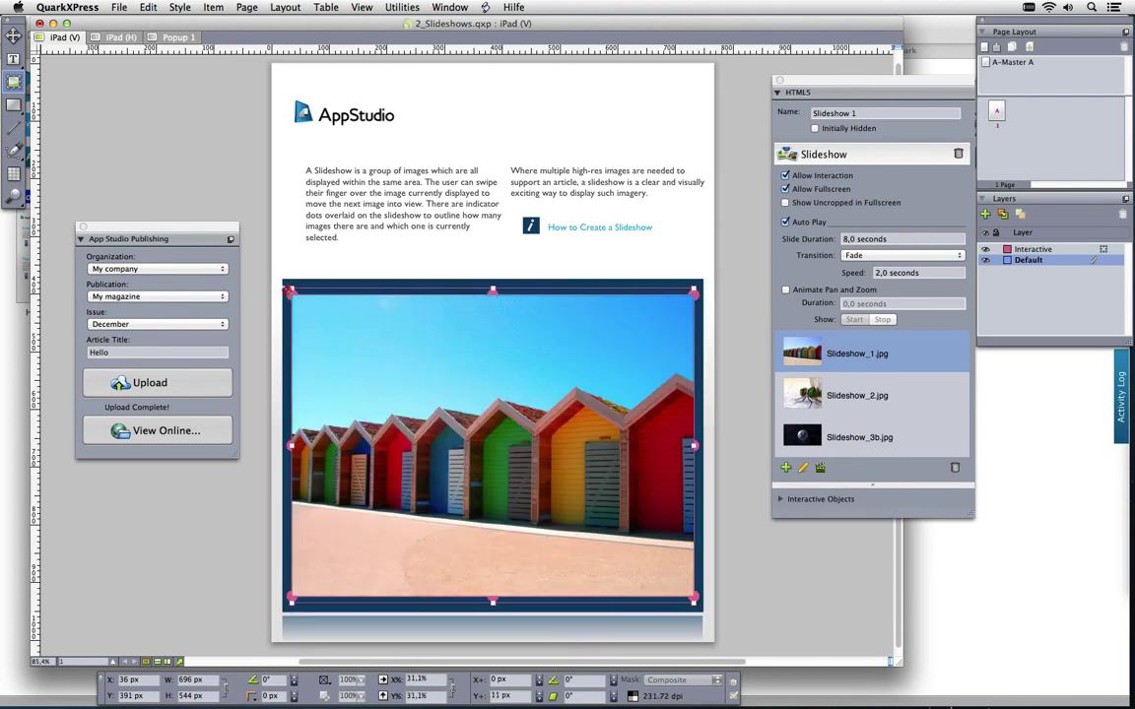
left_click_drag(277, 293, 267, 285)
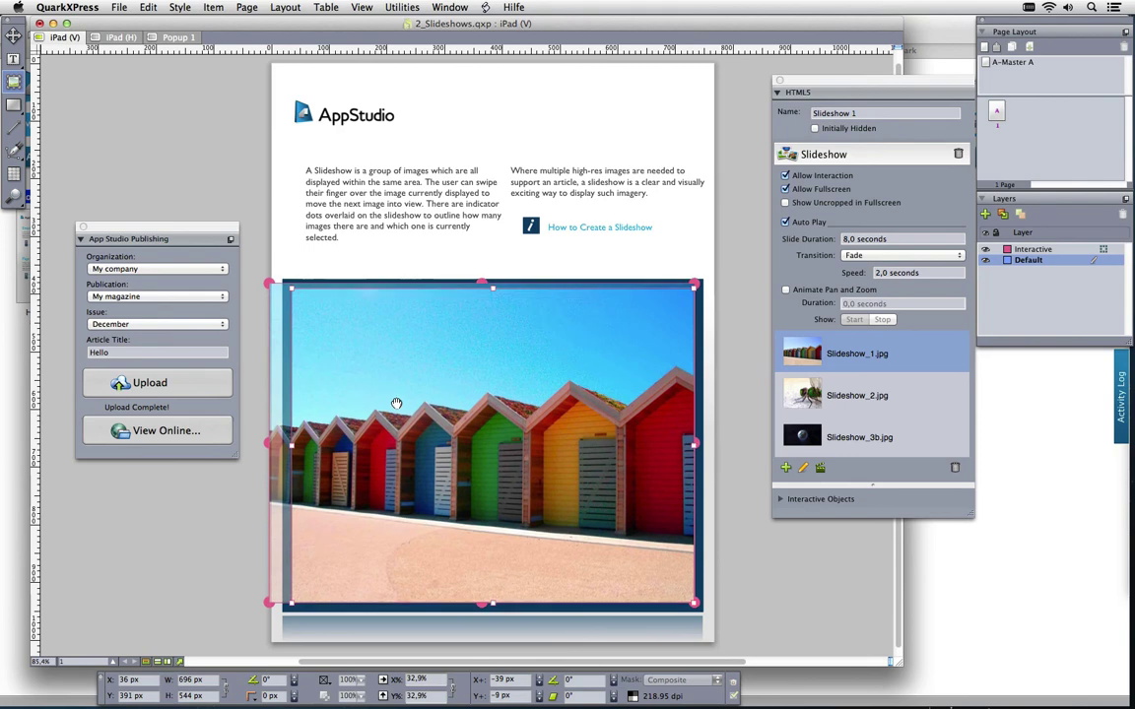
left_click(358, 363)
left_click(901, 398)
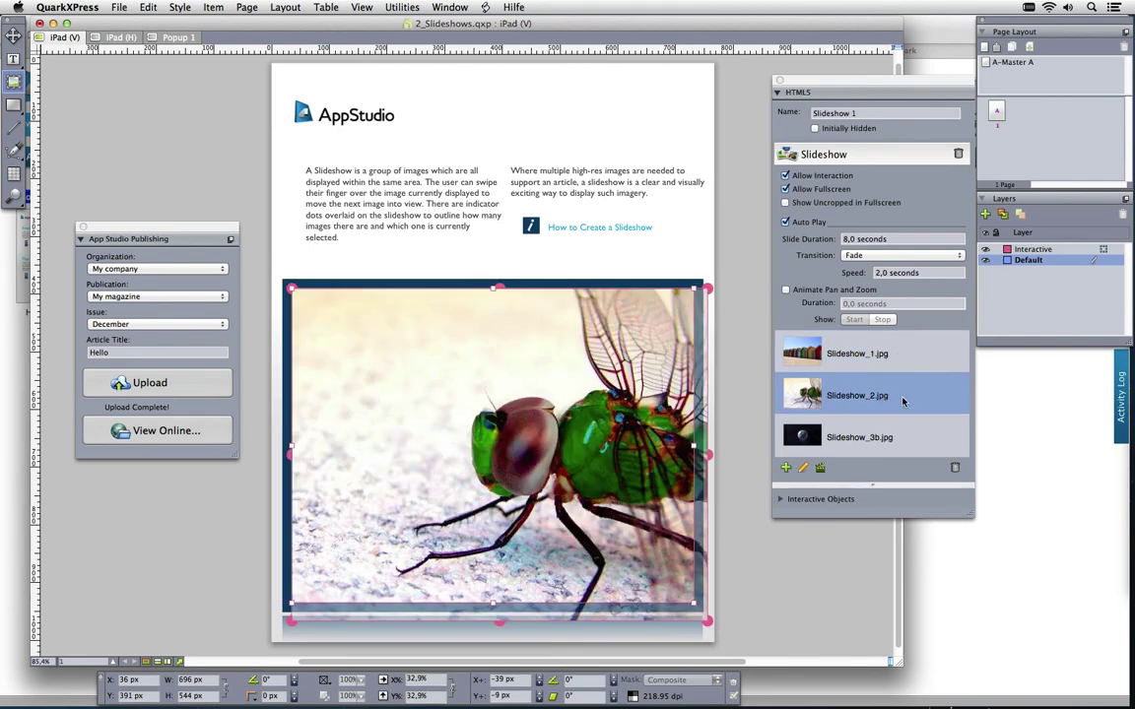
Scale the earth picture to fill the box height, then review all three slides
left_click(899, 435)
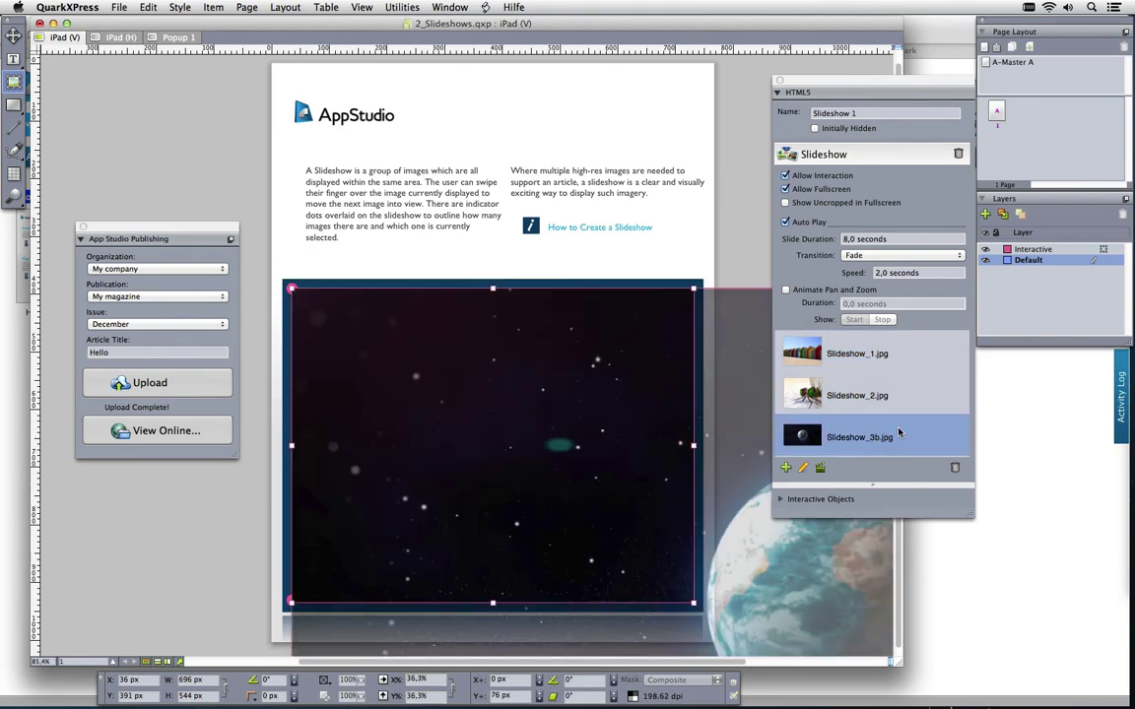
left_click_drag(268, 308, 264, 291)
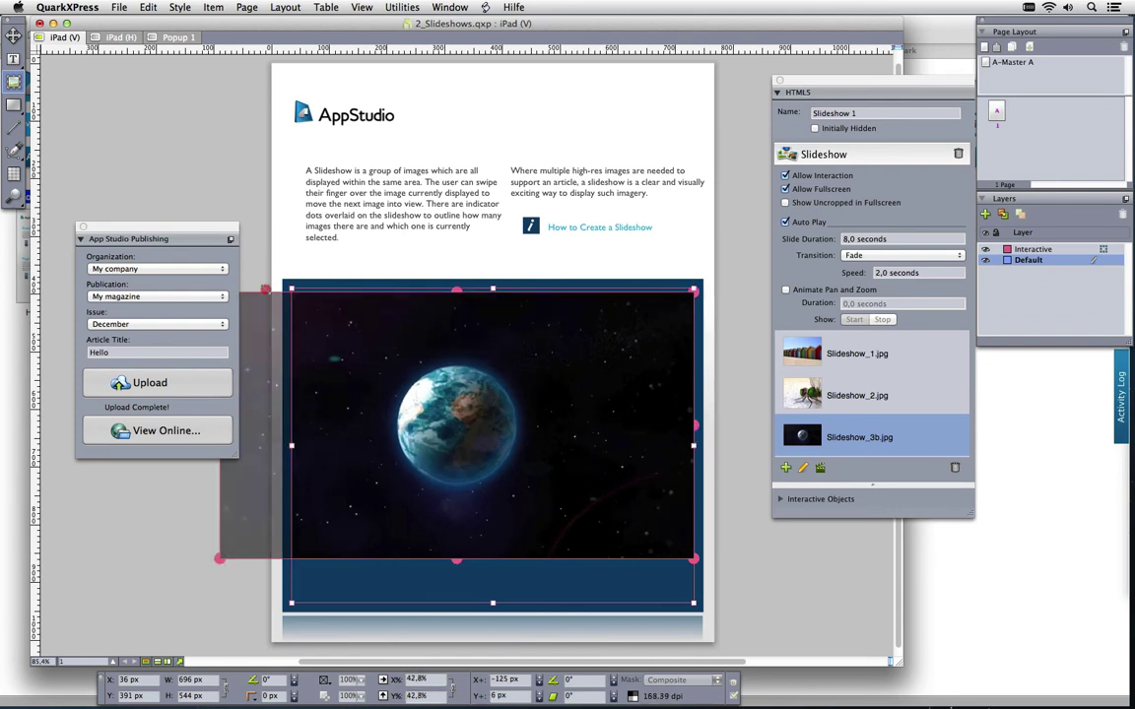
key("super+alt+shift+f")
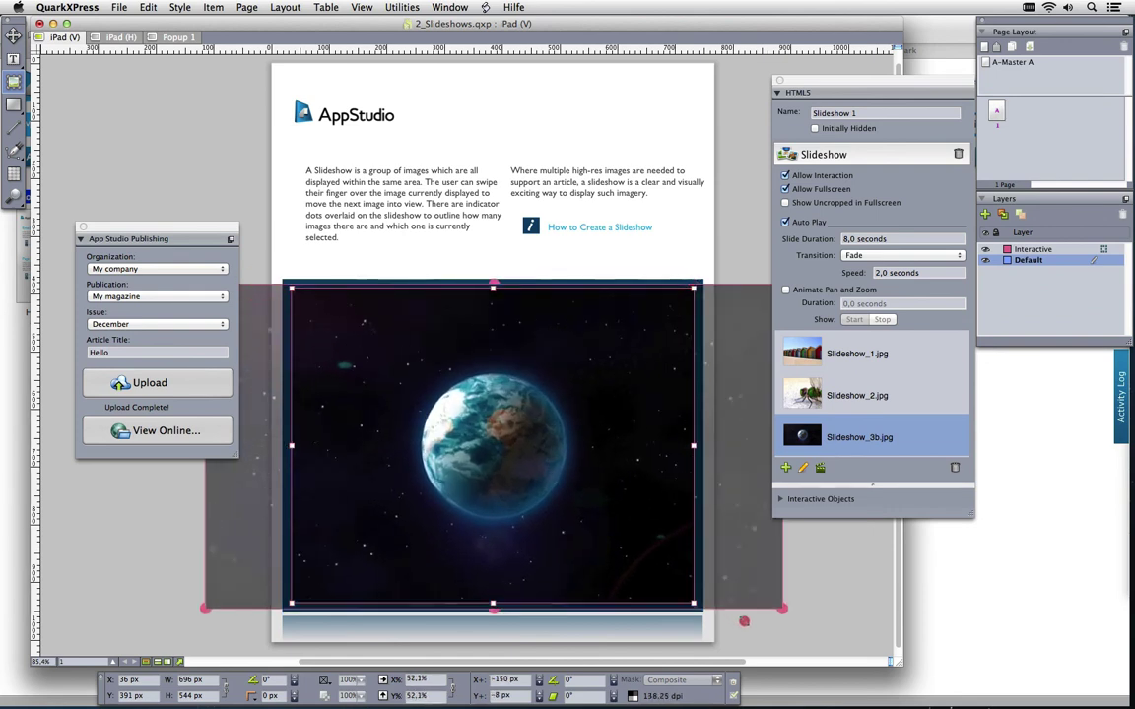
left_click_drag(783, 608, 831, 630)
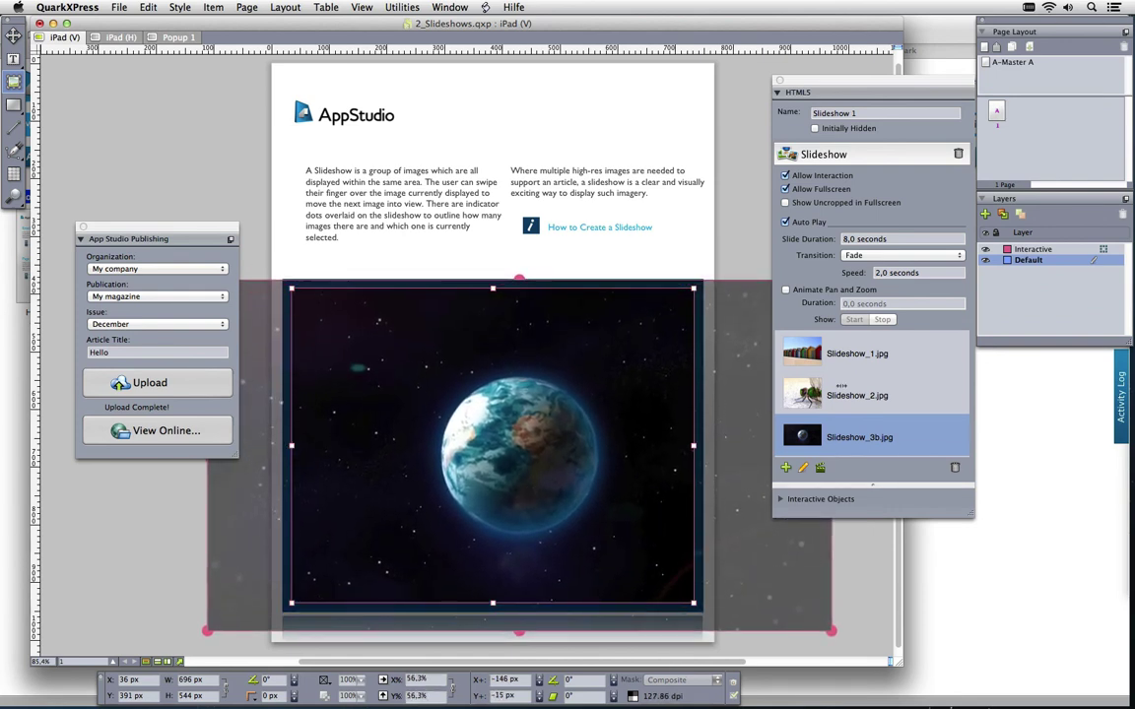
left_click(788, 351)
left_click(788, 392)
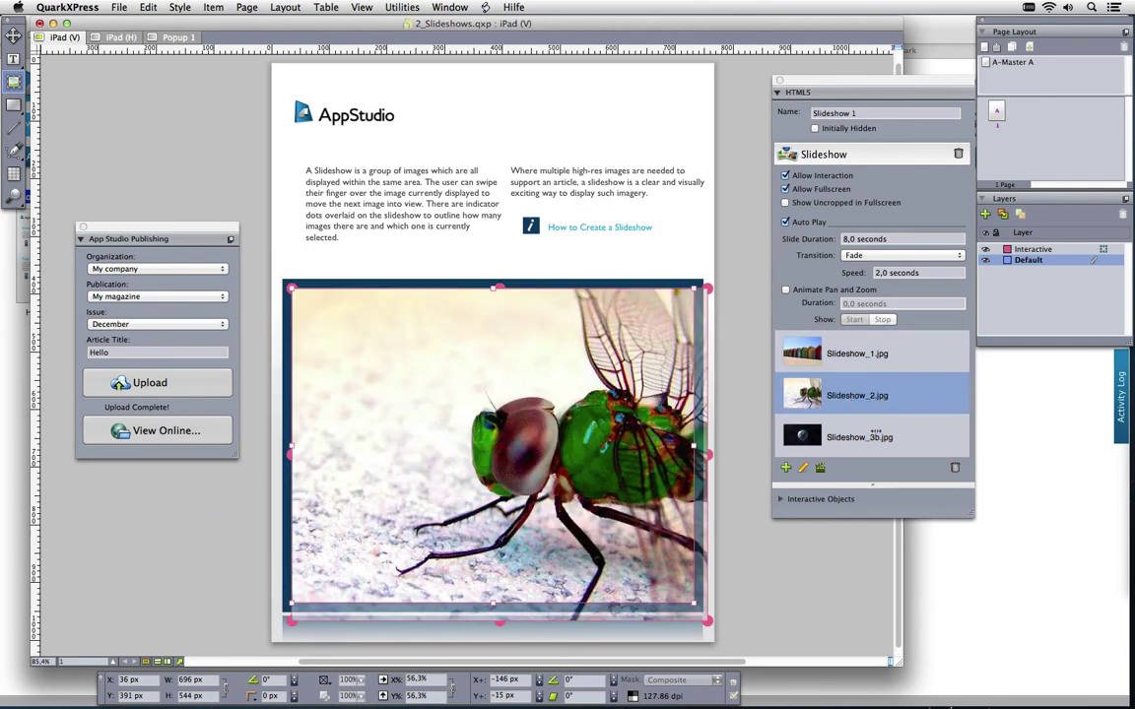
left_click(875, 434)
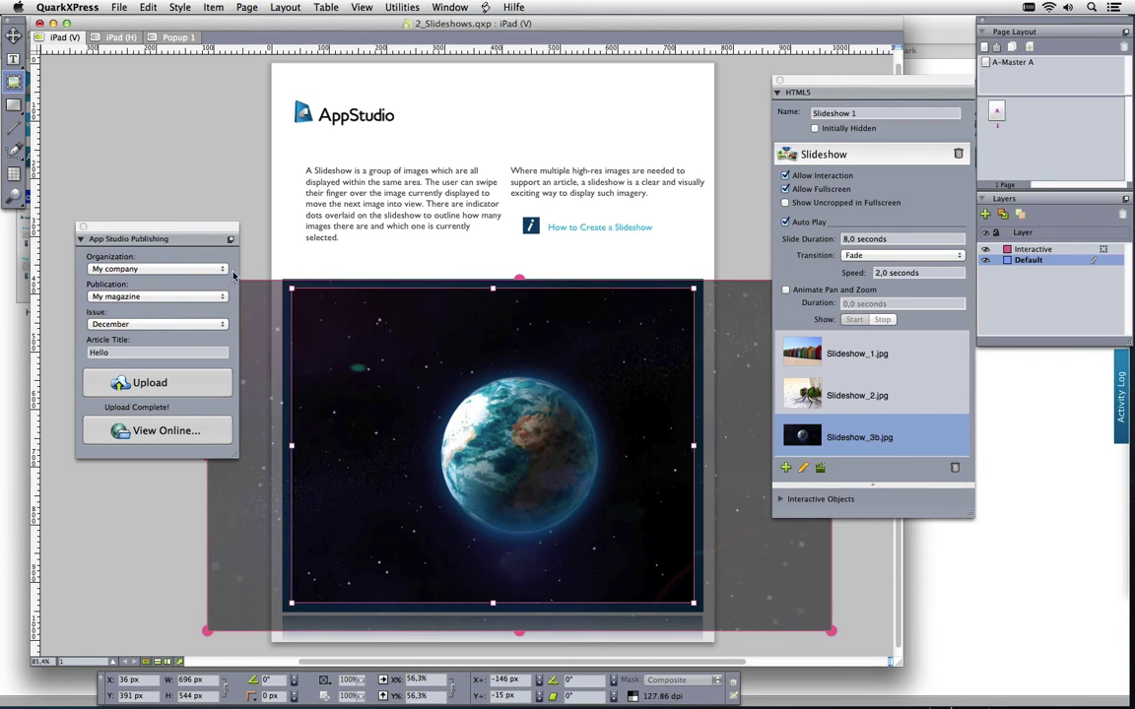
Scale the earth picture to about 83%, shift it right, and set 5-second slides
left_click_drag(517, 250, 537, 109)
left_click_drag(491, 396, 545, 399)
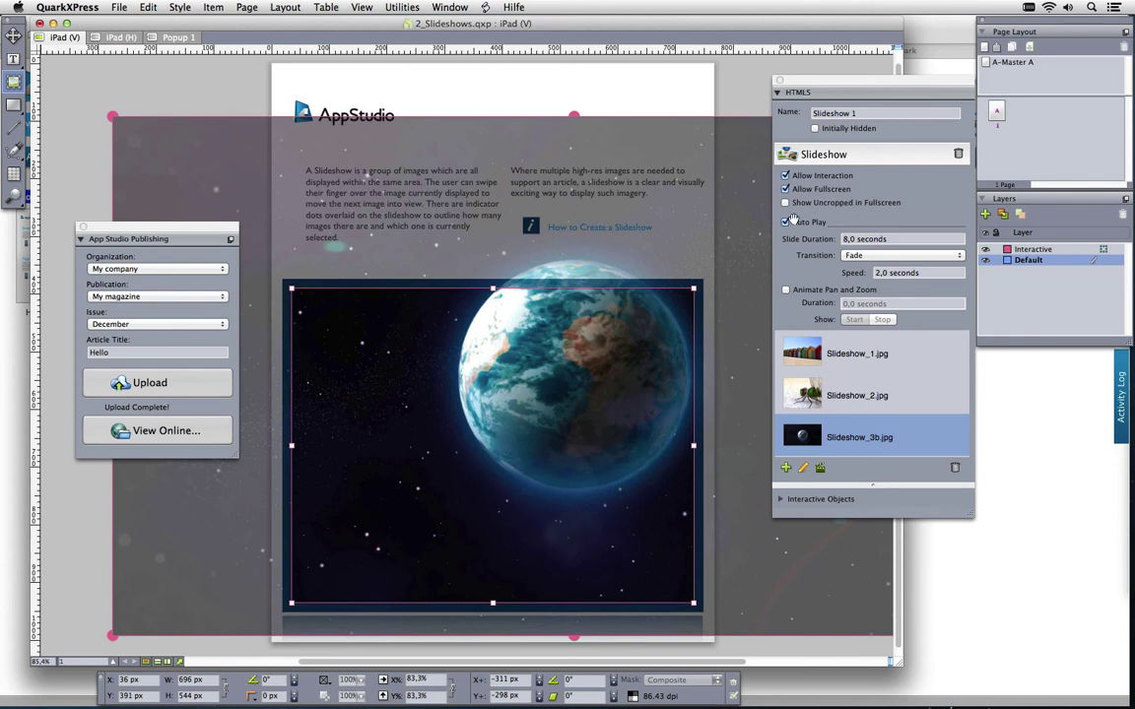
left_click(863, 239)
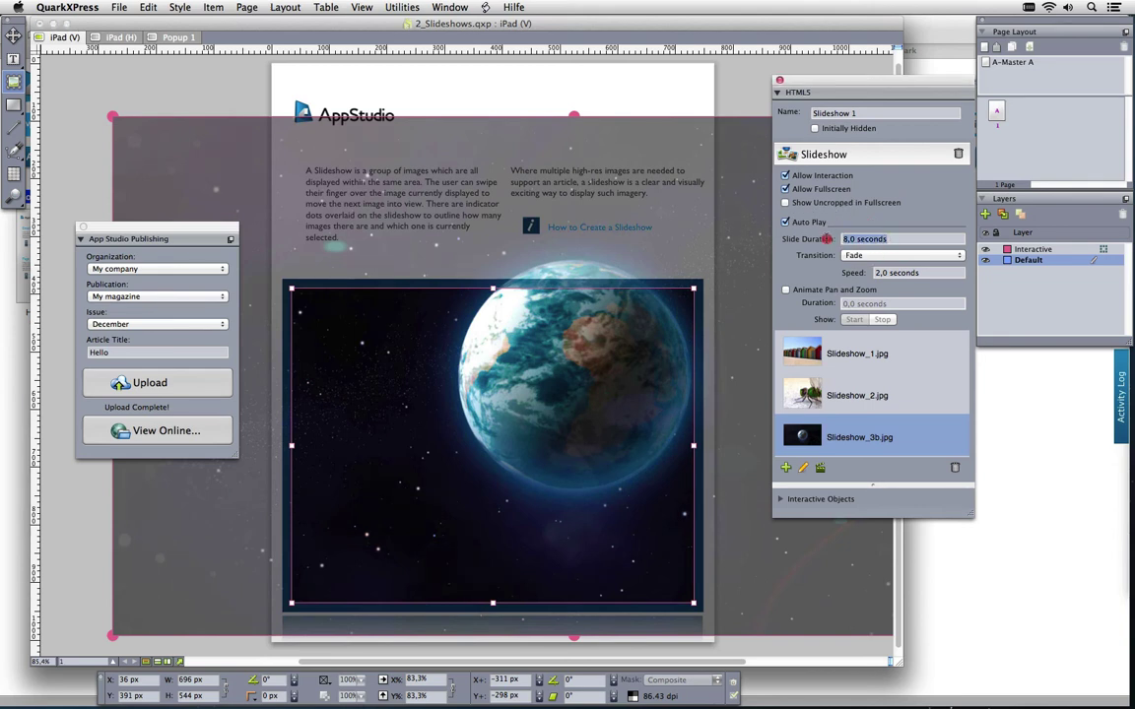
type("5")
Change the slide transition from Fade to Slide and upload the article to App Studio
left_click(854, 256)
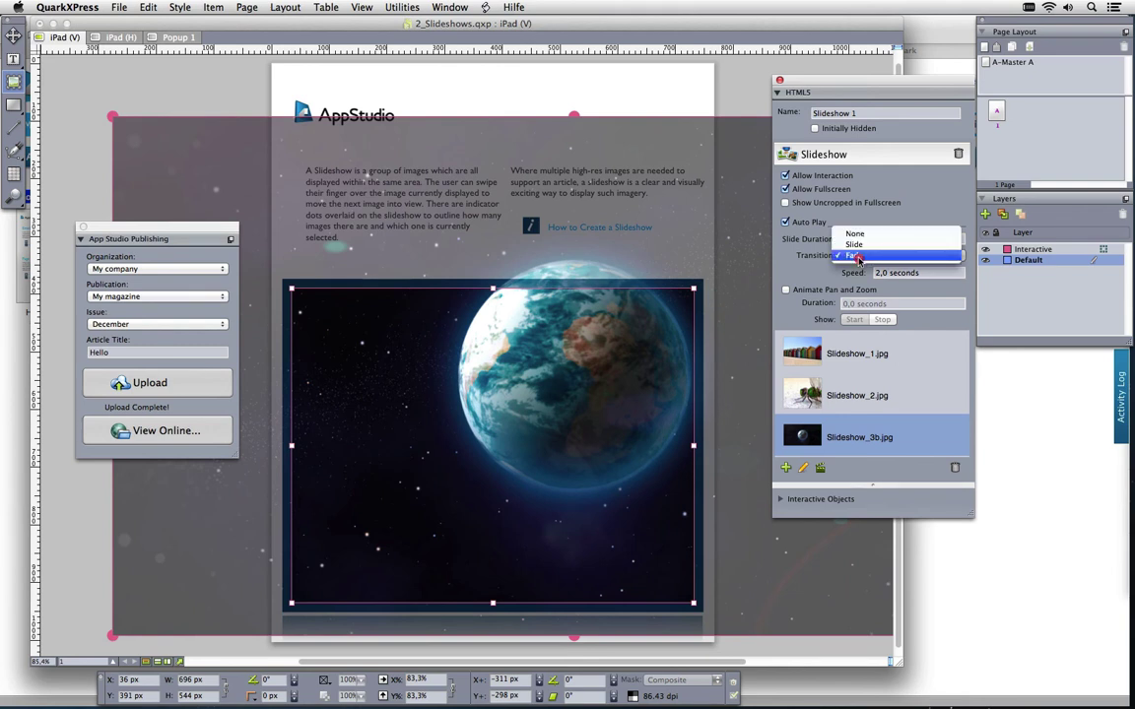
left_click(837, 240)
left_click(853, 255)
left_click(860, 282)
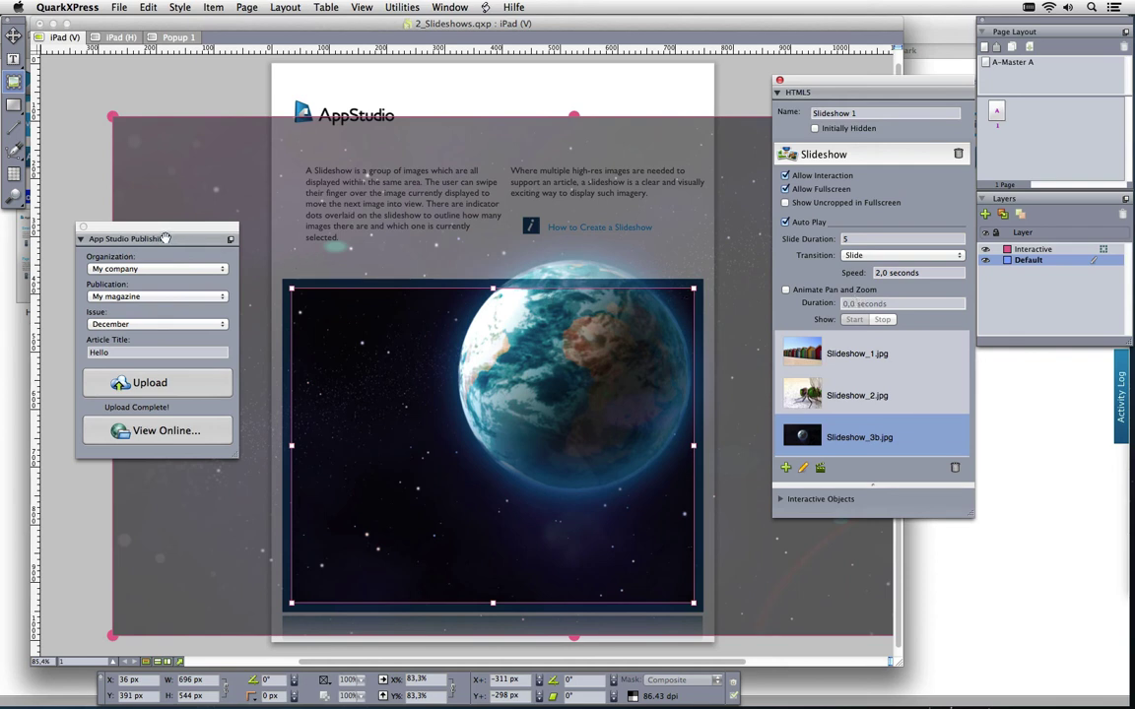
left_click(173, 384)
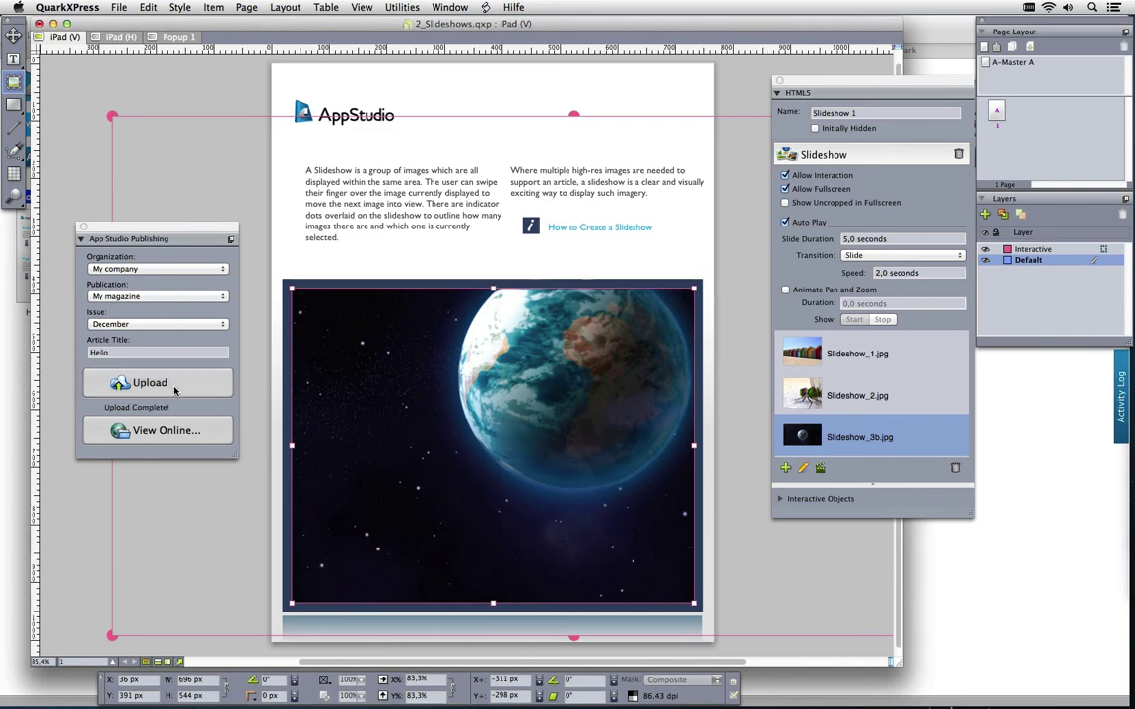
left_click(1030, 524)
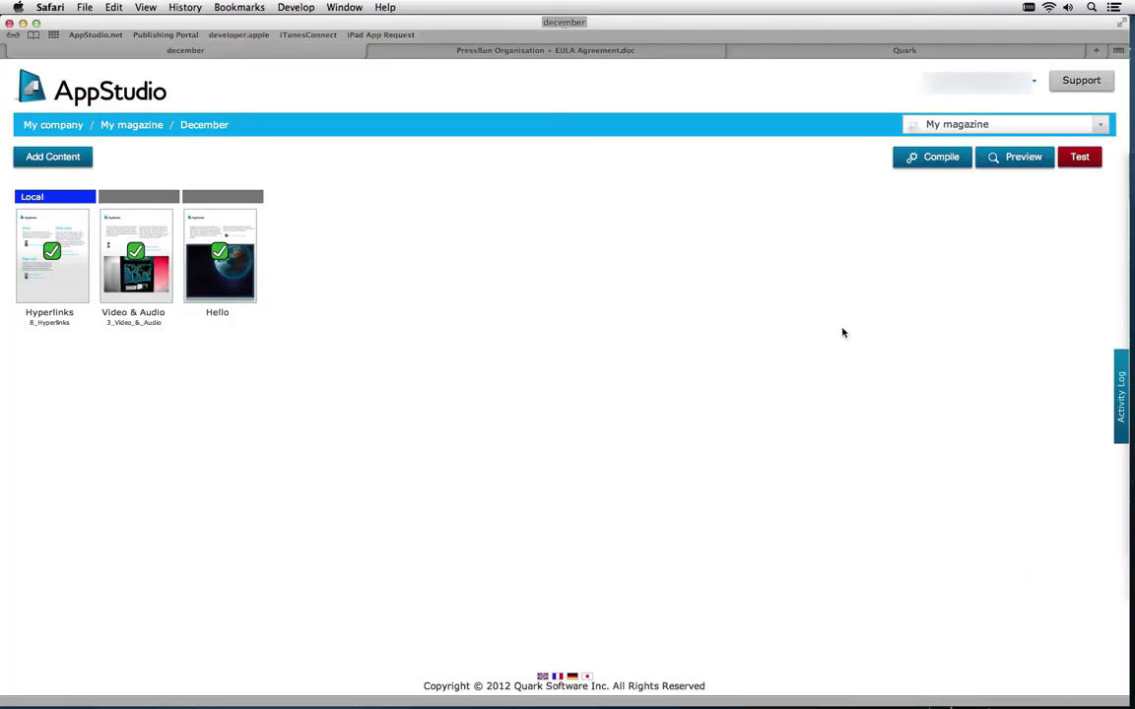
Preview the Hello article, swiping between the dragonfly and beach huts slides, then return to December
left_click(223, 221)
left_click(220, 295)
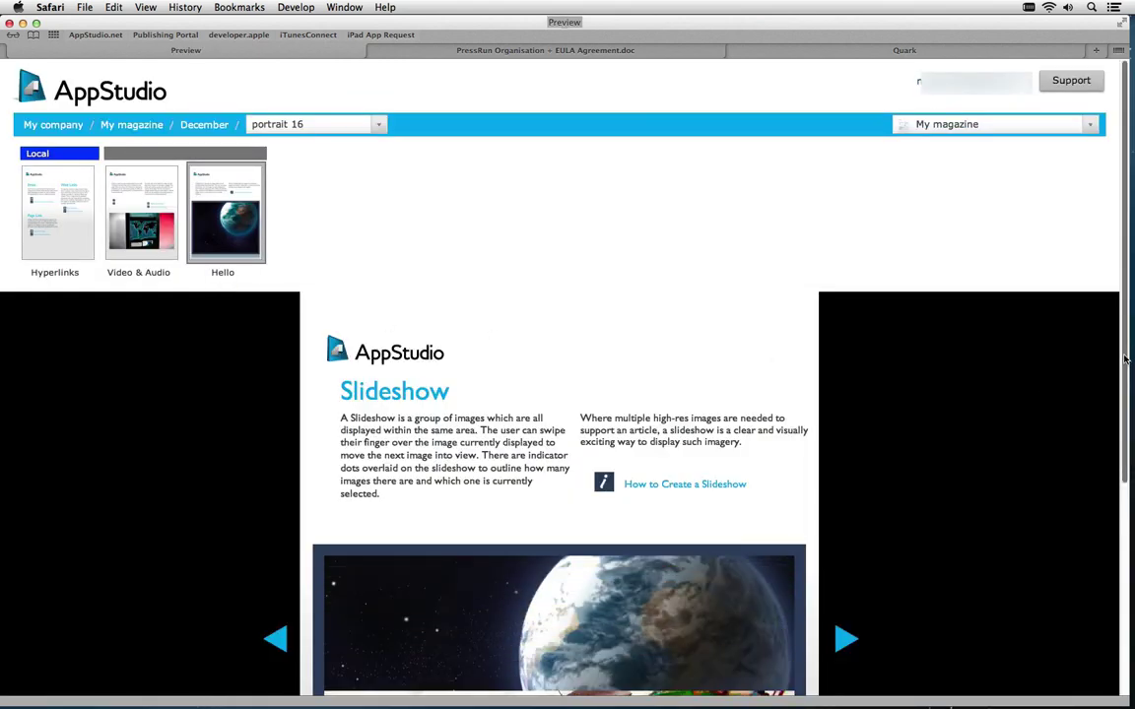
left_click_drag(1128, 360, 1119, 546)
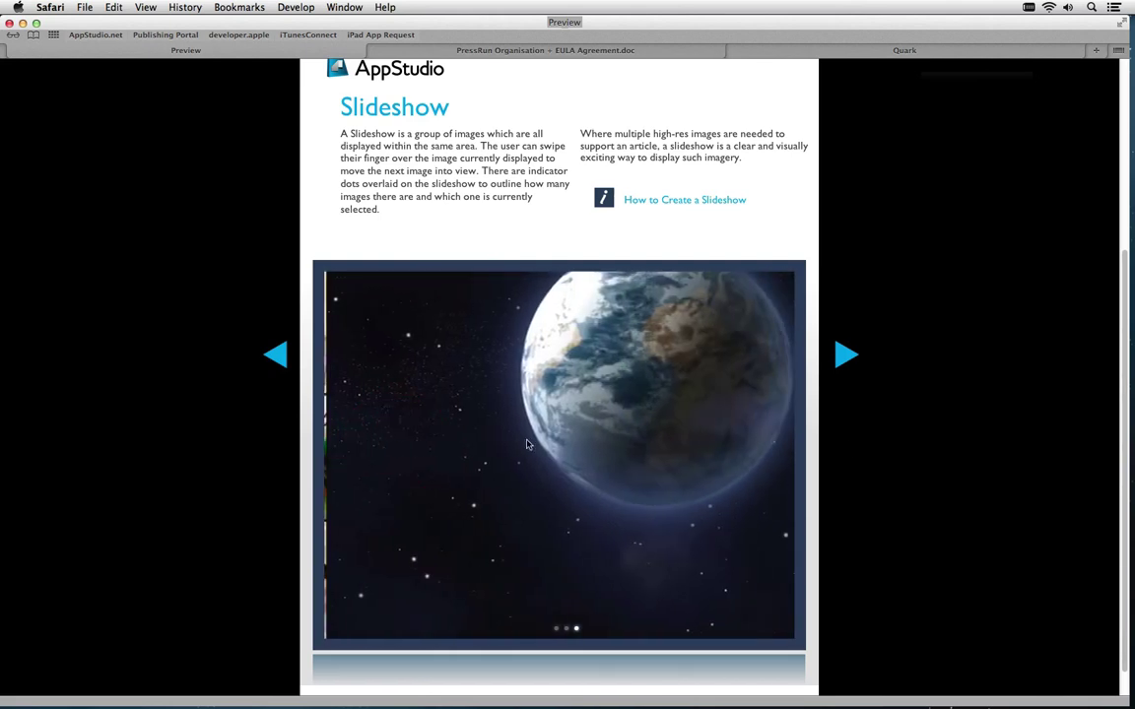
left_click_drag(469, 447, 653, 448)
left_click_drag(453, 449, 497, 445)
left_click_drag(558, 381, 591, 431)
left_click_drag(466, 435, 669, 436)
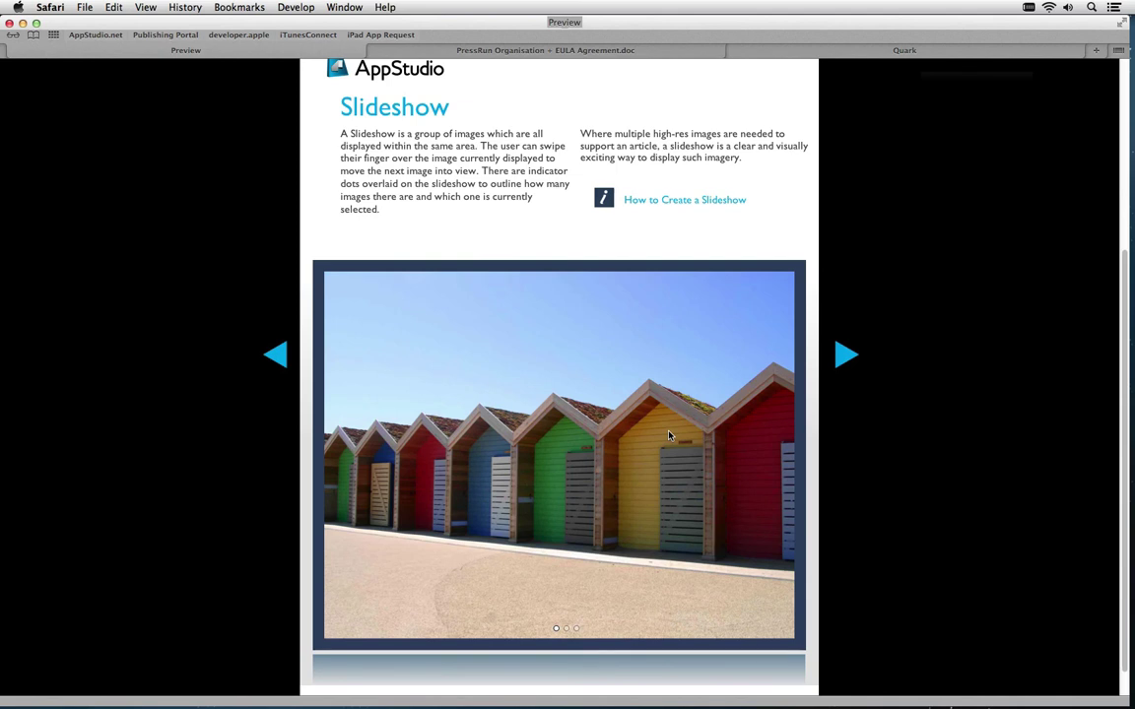
left_click_drag(1117, 390, 1112, 215)
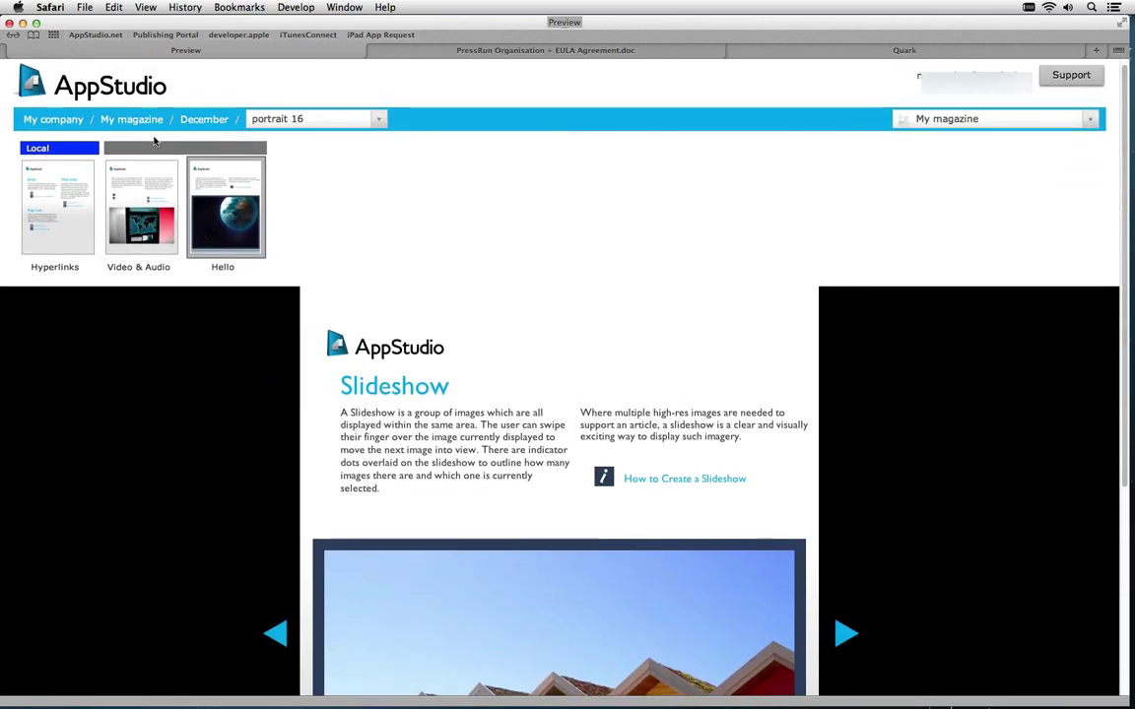
left_click(184, 119)
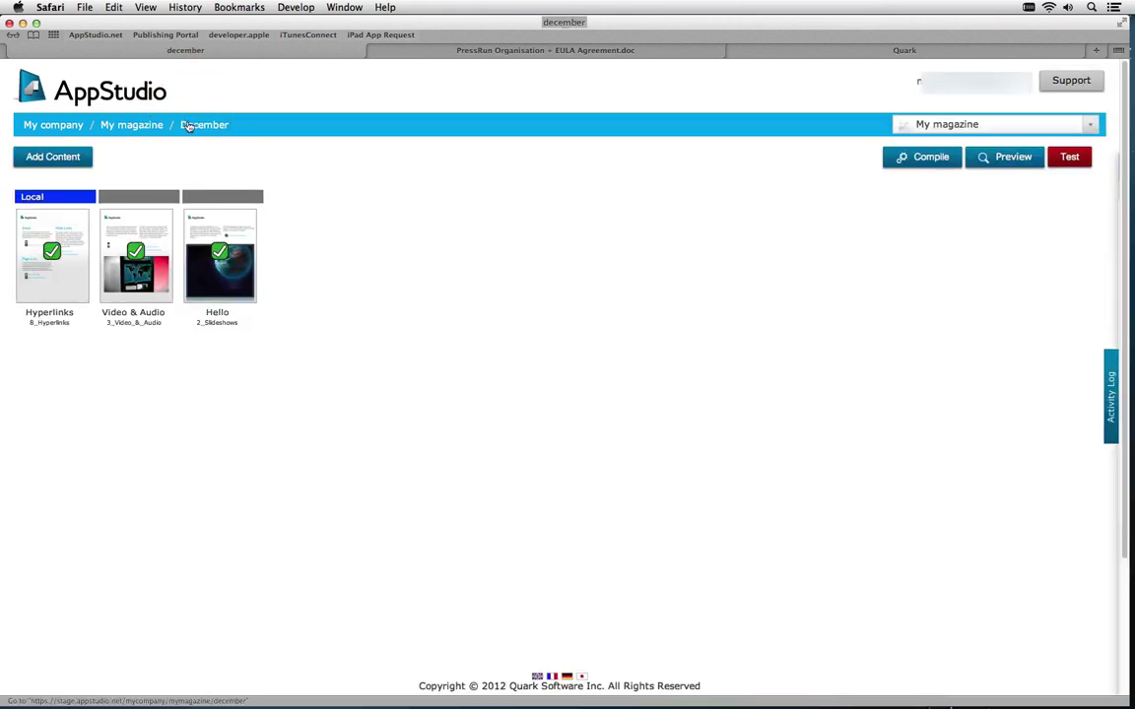
key("super+Tab")
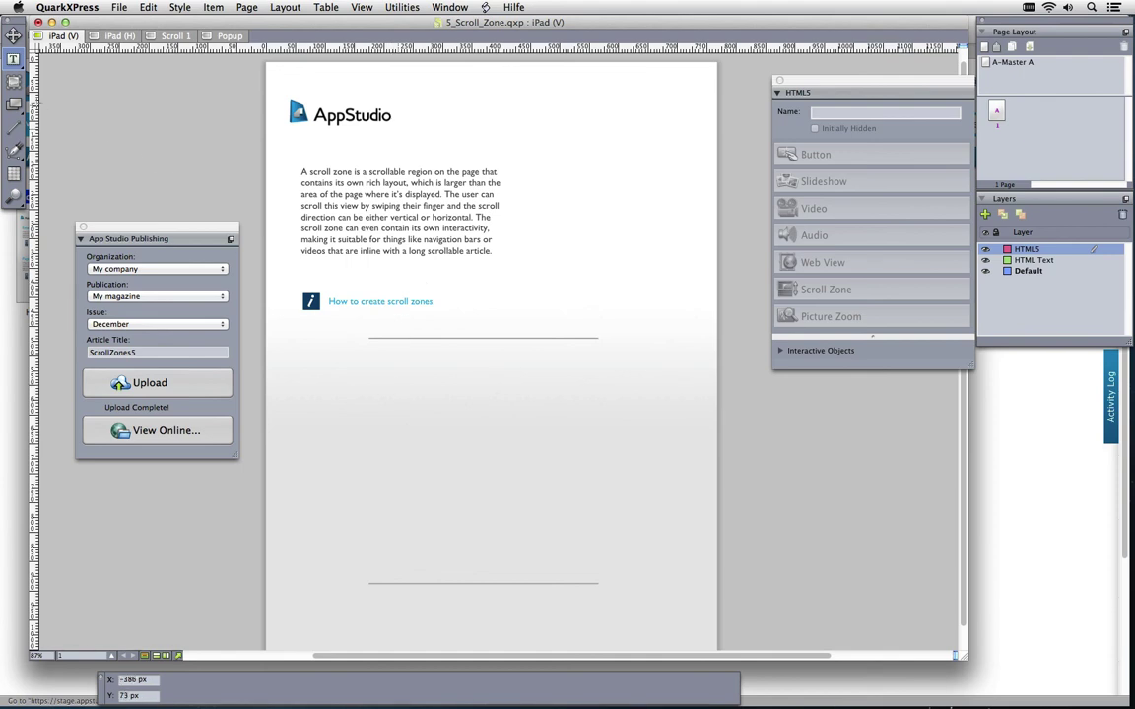
Draw a box between the two rules, look over the Scroll 1 text layout, then return to iPad (V)
left_click(14, 81)
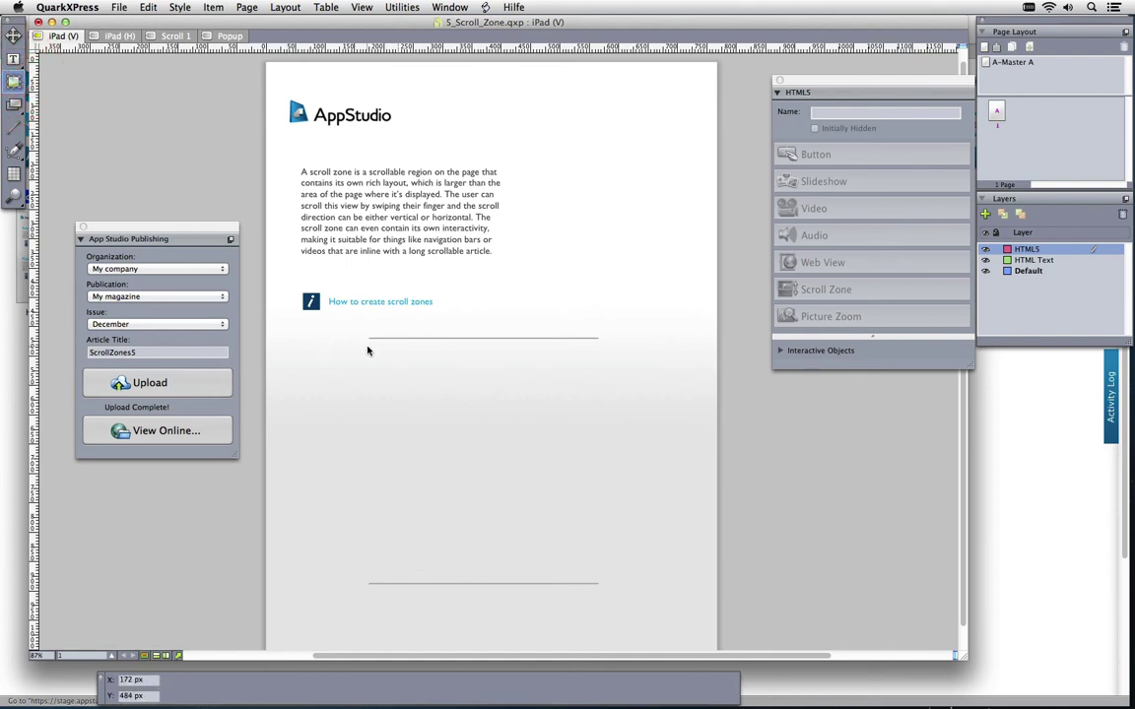
left_click_drag(368, 345, 598, 579)
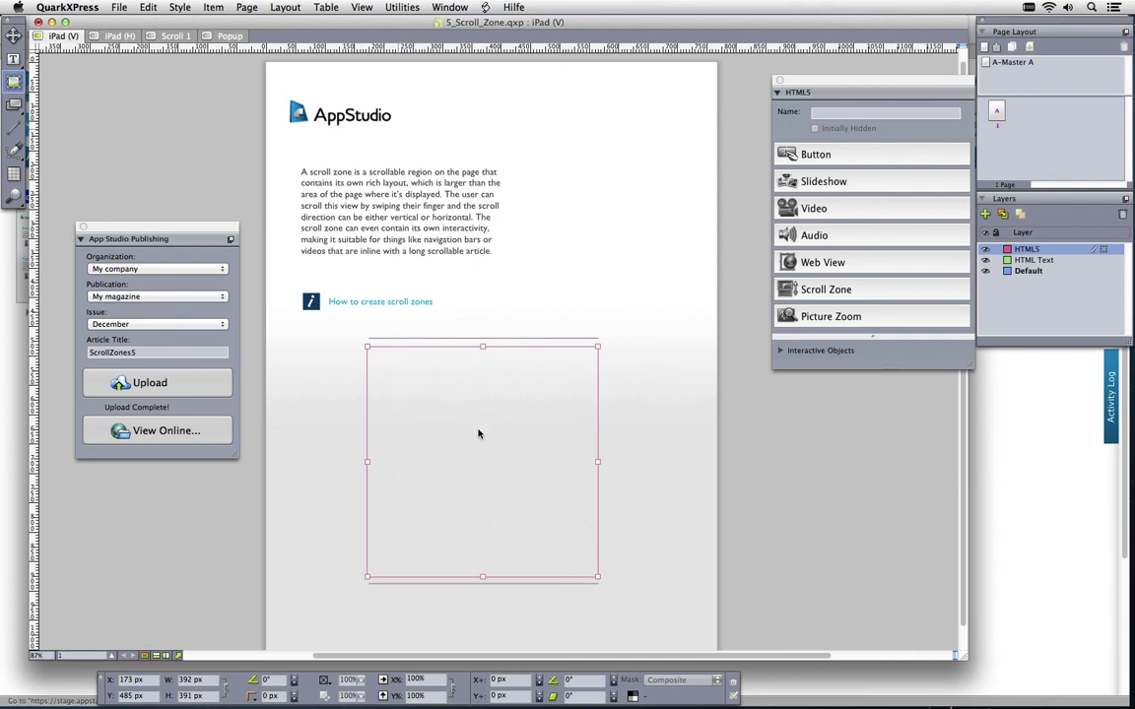
left_click(173, 36)
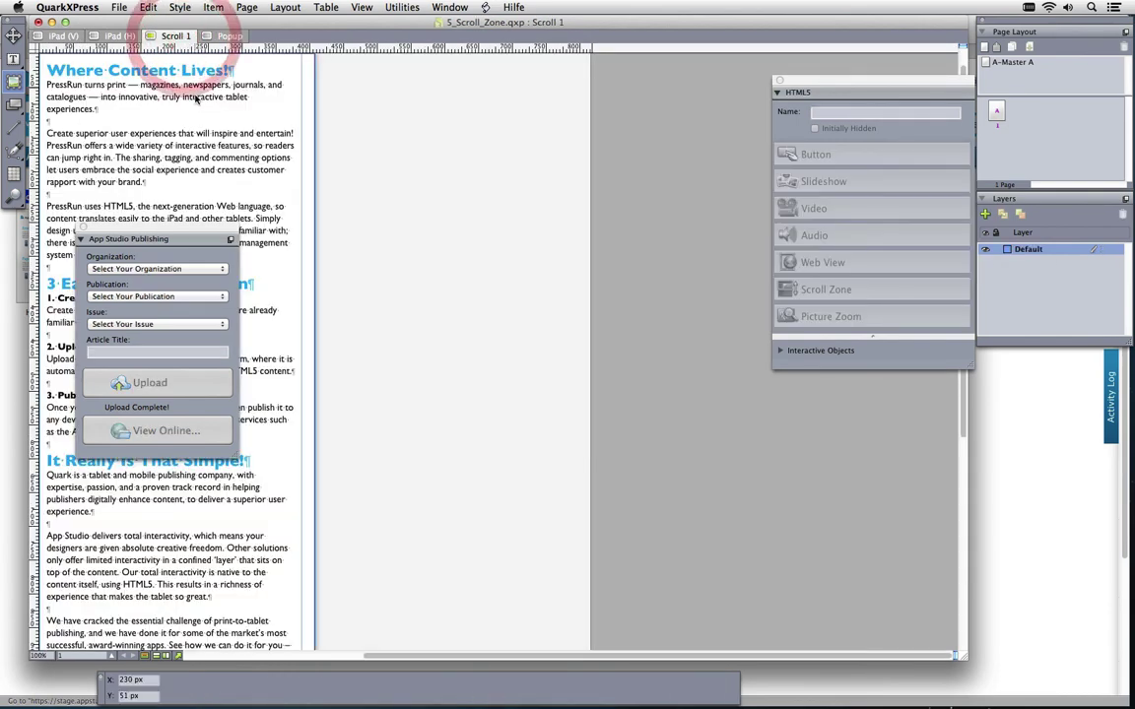
left_click(84, 228)
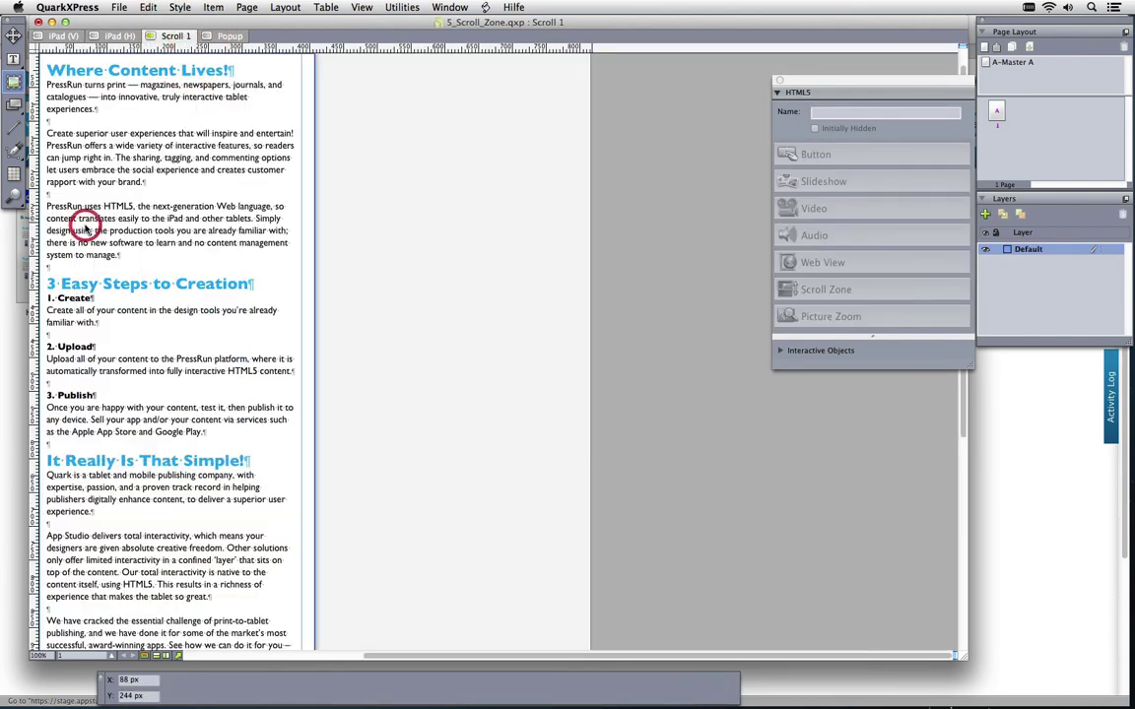
key("super+0")
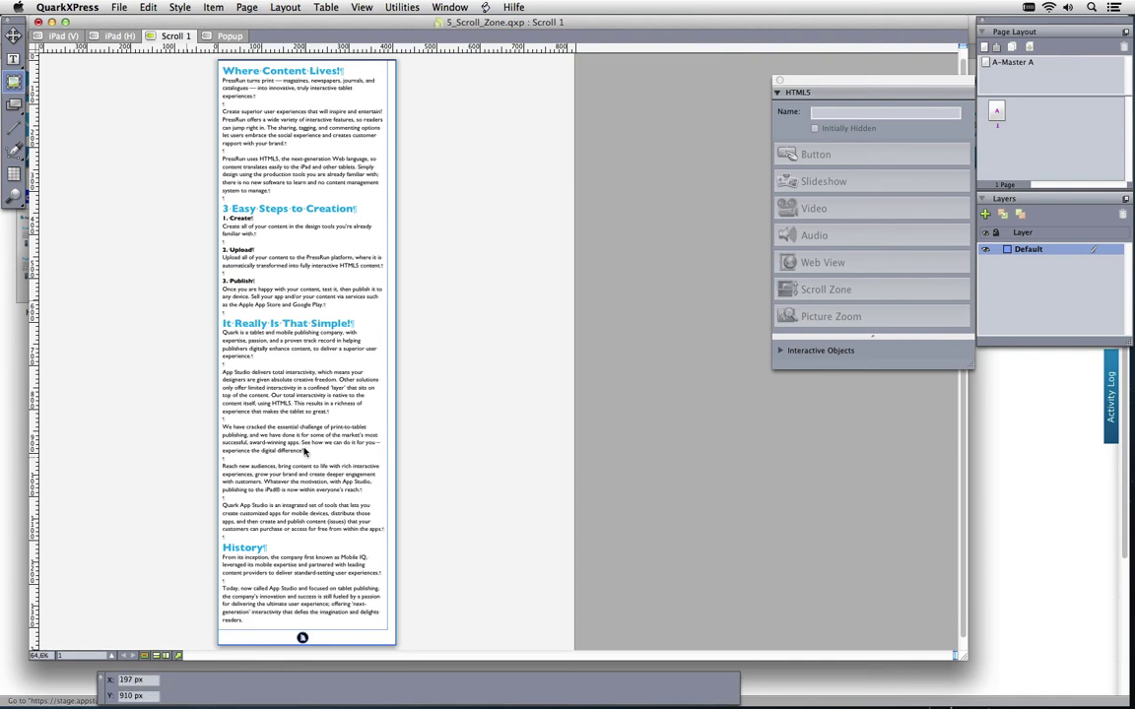
left_click(61, 35)
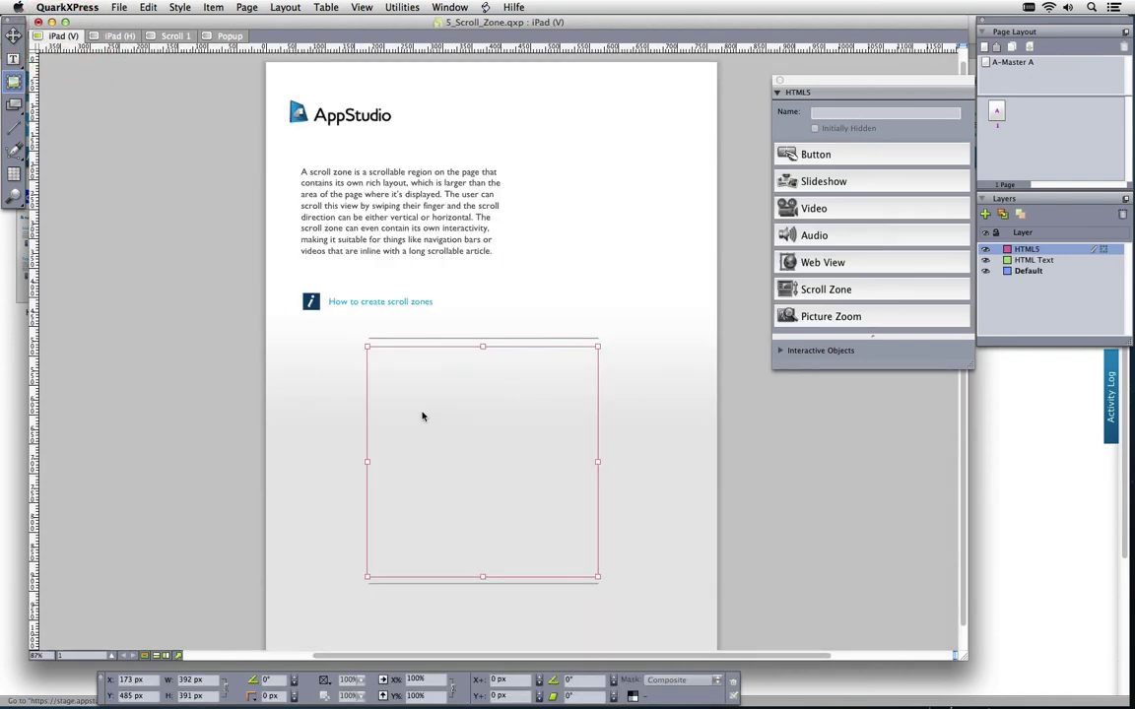
left_click(175, 35)
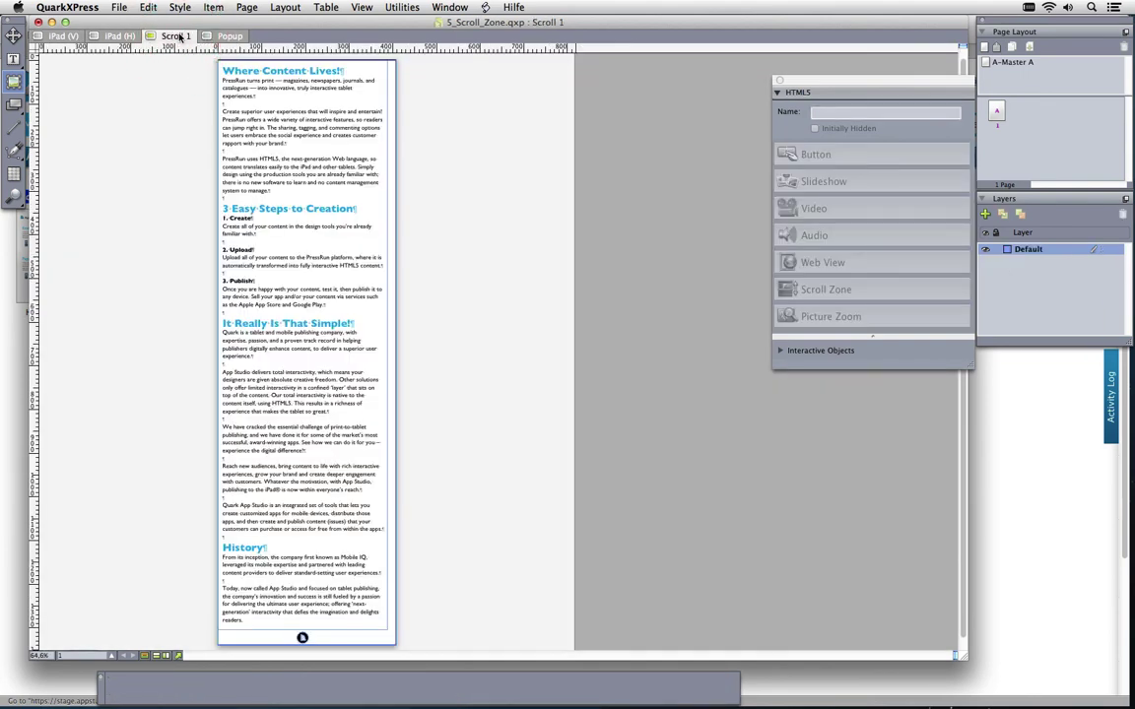
left_click(63, 35)
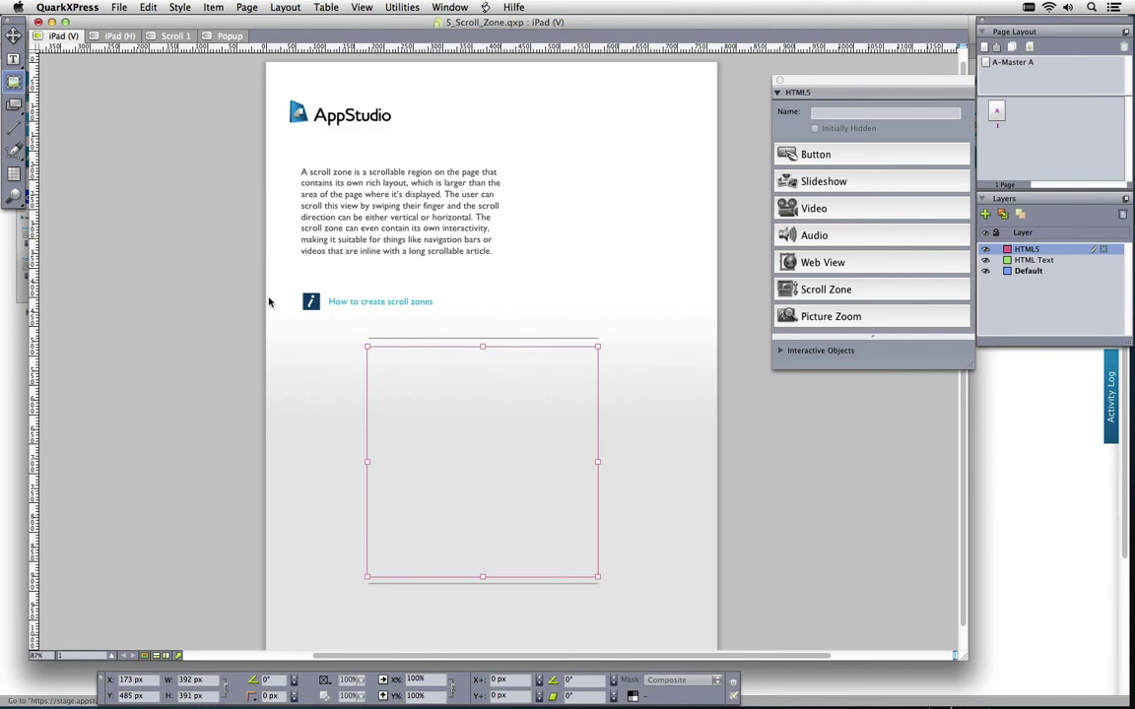
Make the box ScrollZone 1, linked to the Scroll 1 layout
left_click(835, 286)
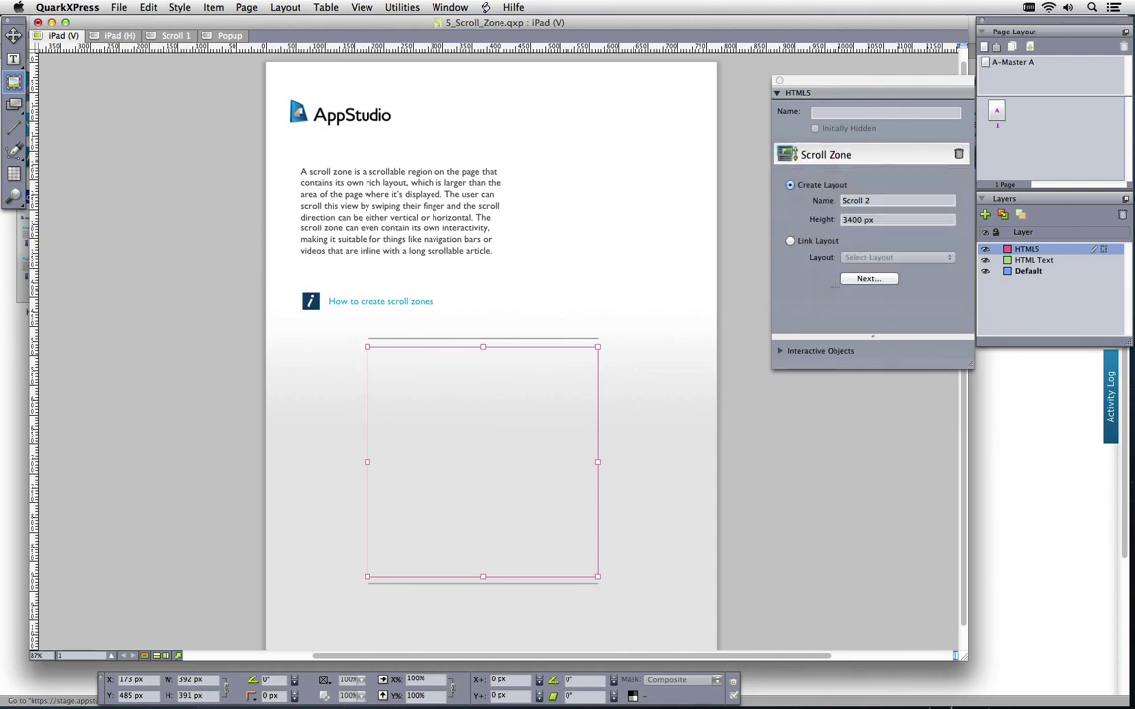
left_click(790, 242)
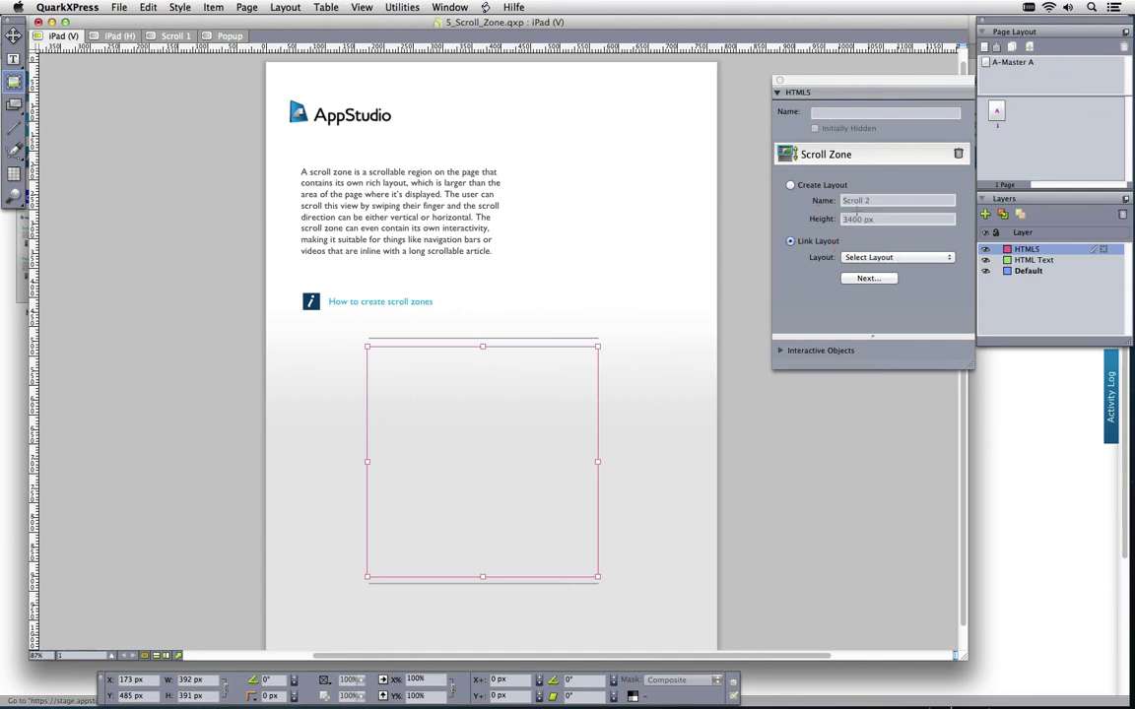
left_click(891, 258)
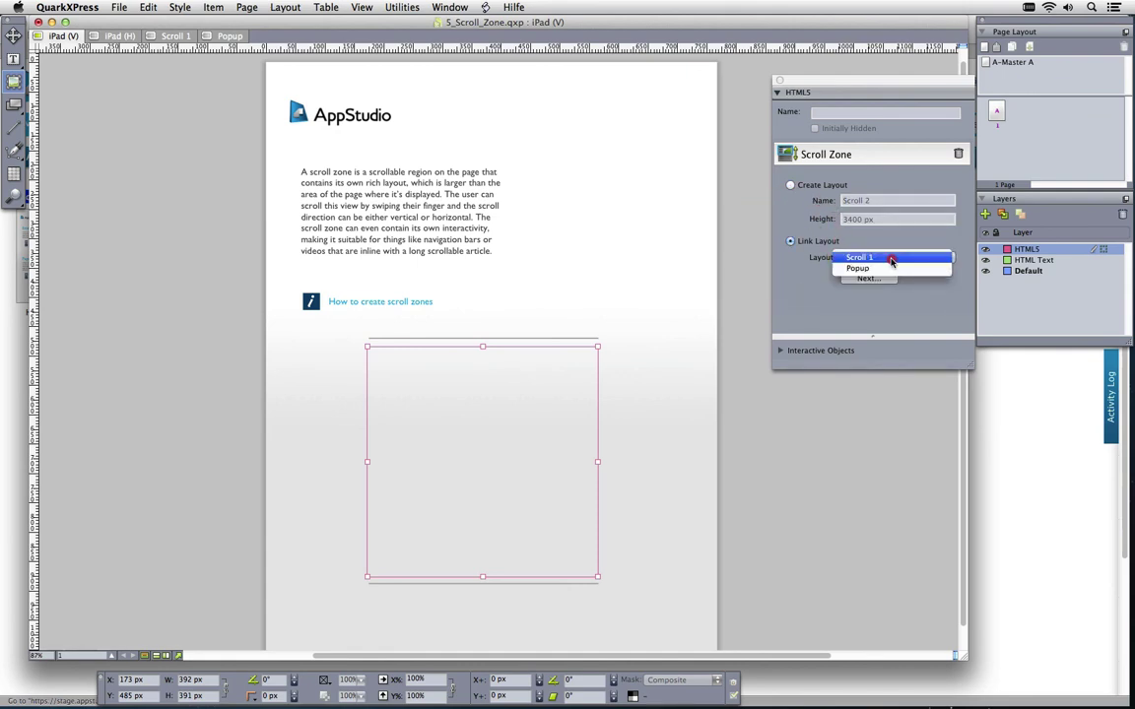
left_click(892, 259)
left_click(885, 280)
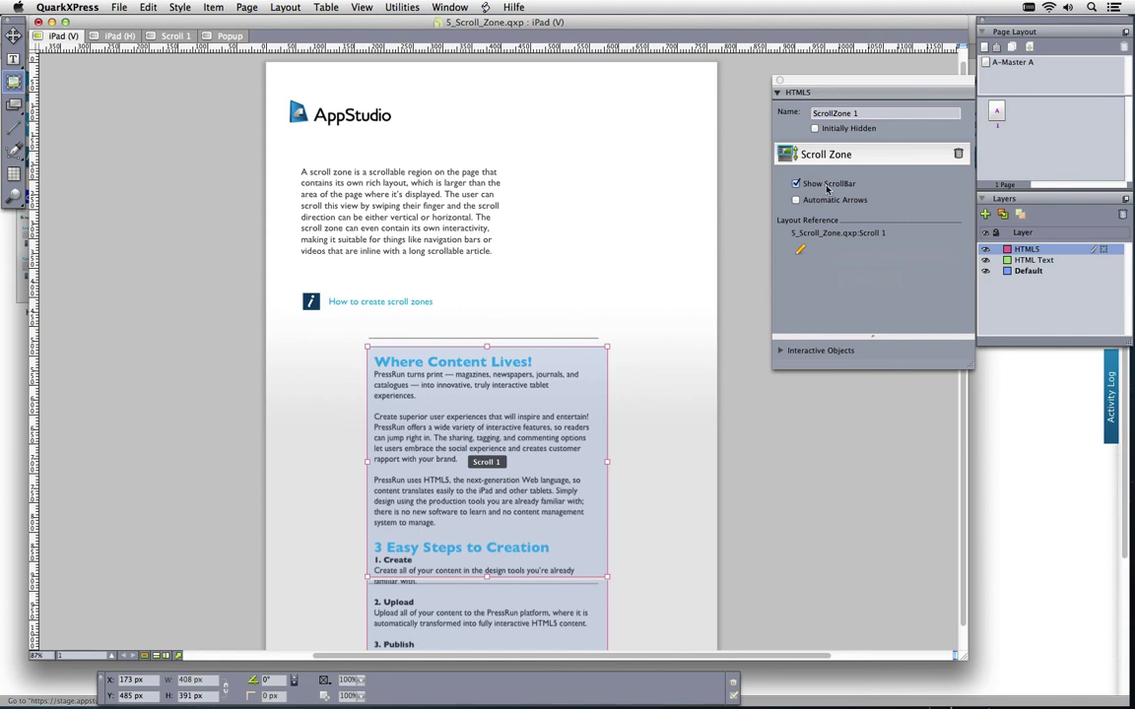
Add automatic arrows, drag-test the scroll zone's text, and show the App Studio Publishing palette
left_click(840, 200)
left_click(18, 107)
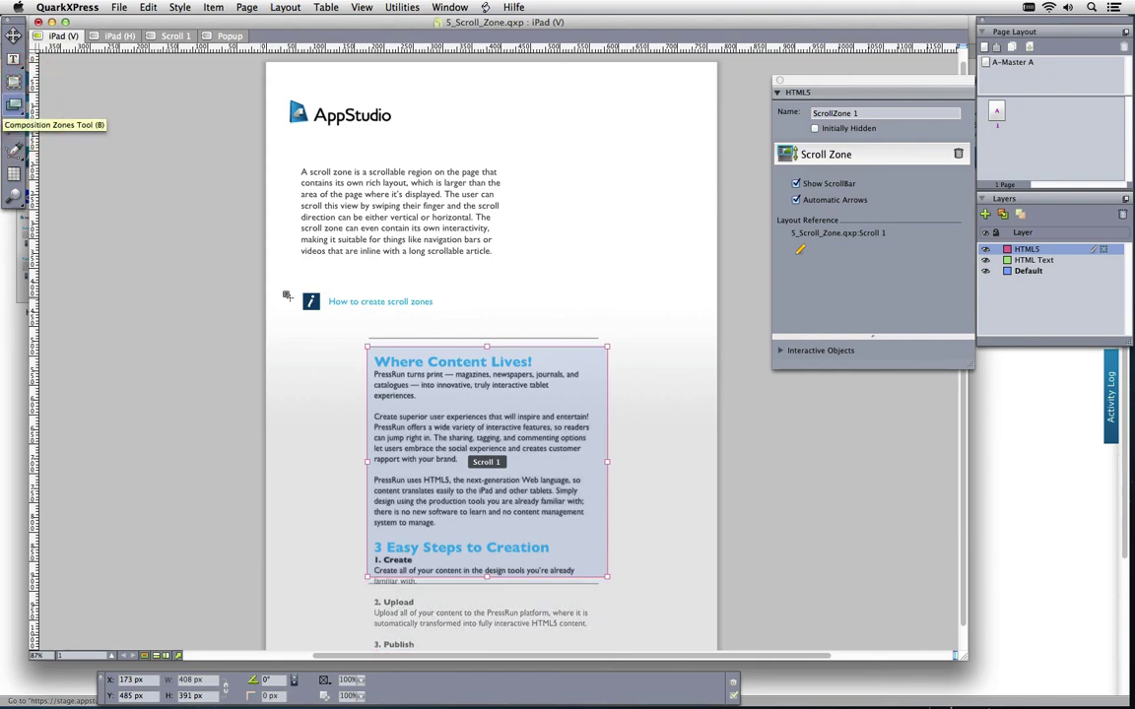
left_click_drag(447, 404, 499, 332)
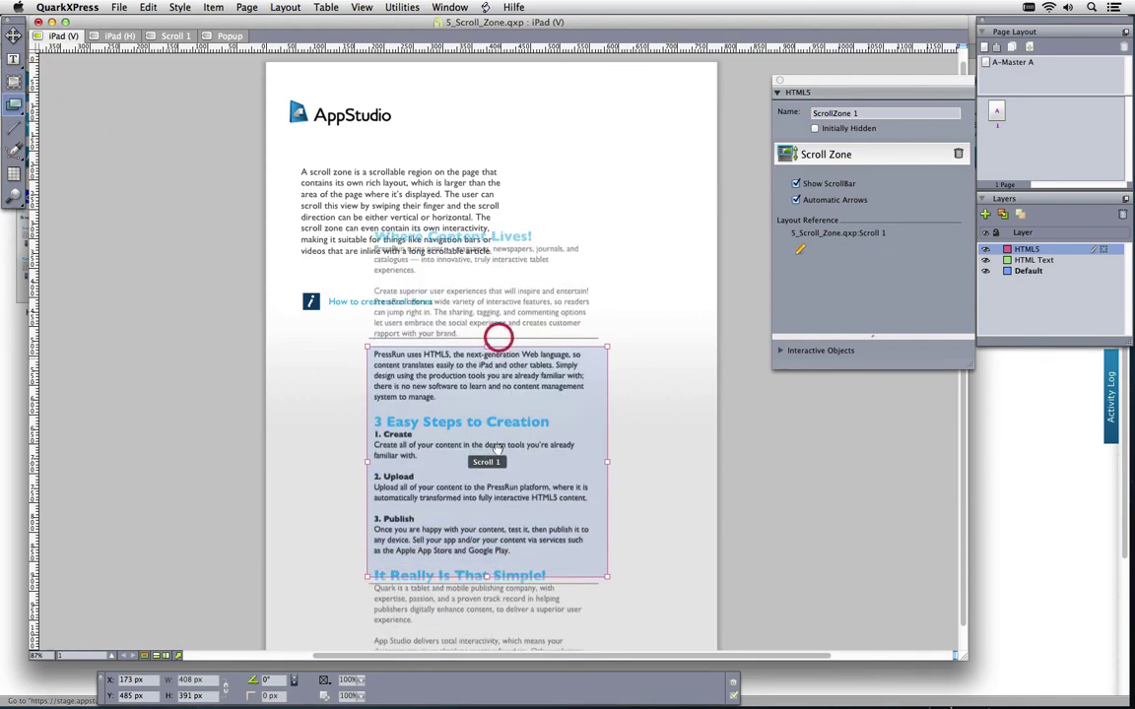
left_click_drag(506, 530, 513, 482)
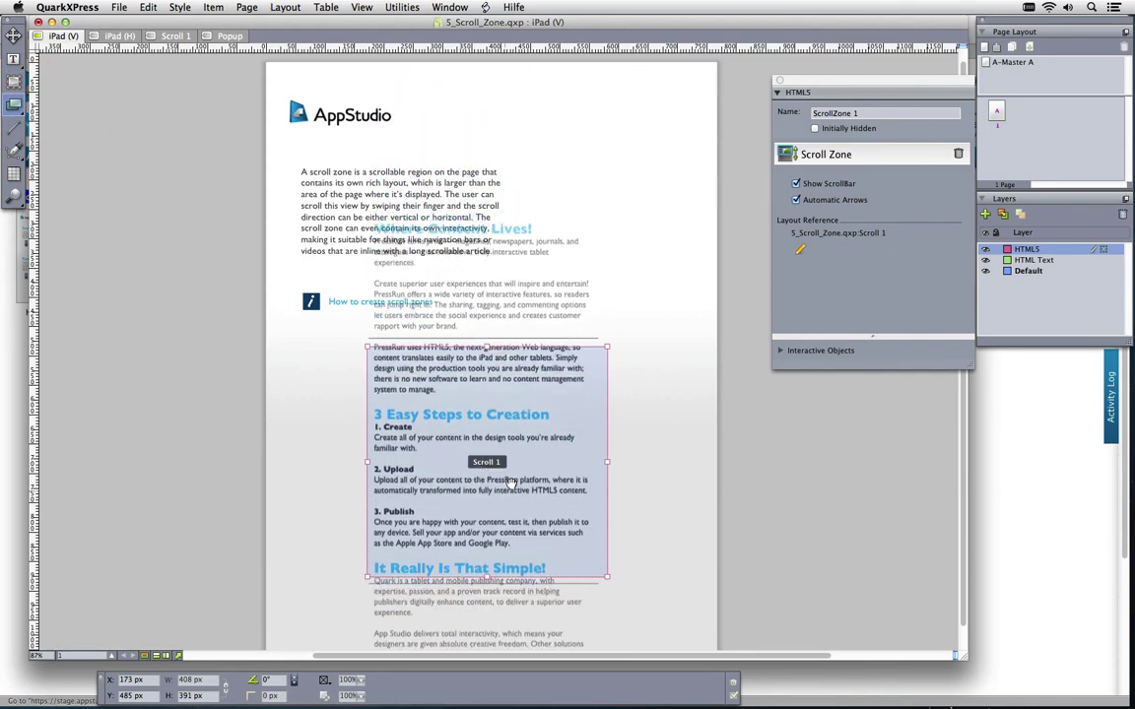
left_click_drag(516, 377, 514, 504)
left_click(514, 504)
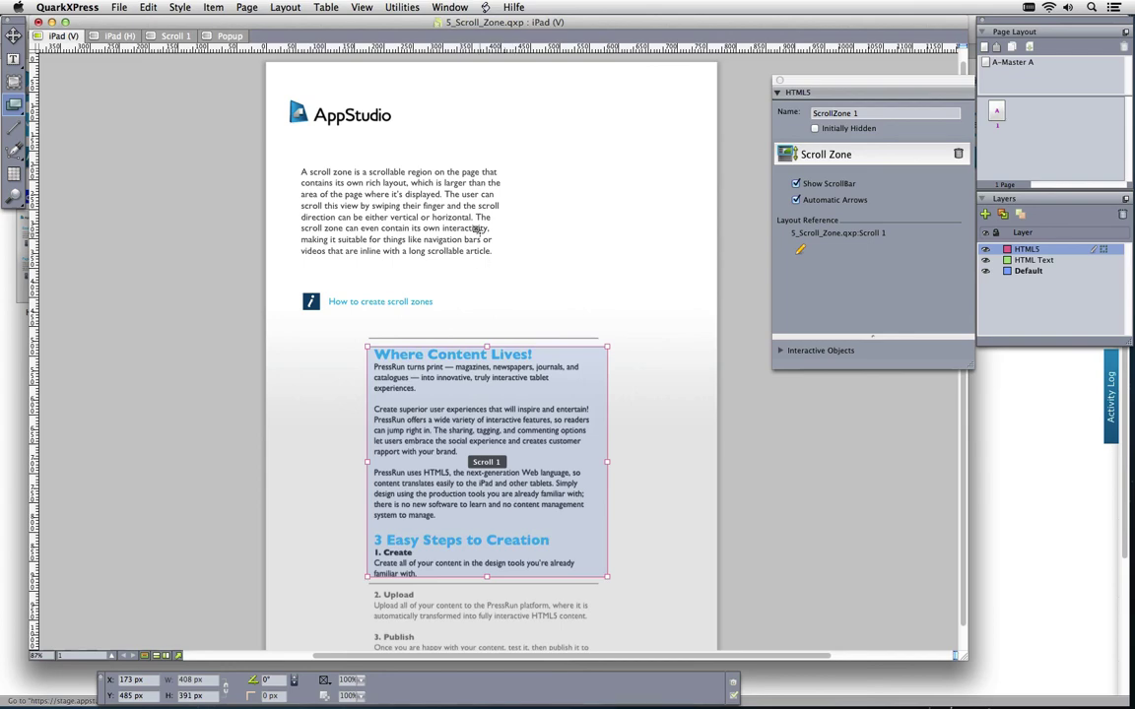
left_click(450, 7)
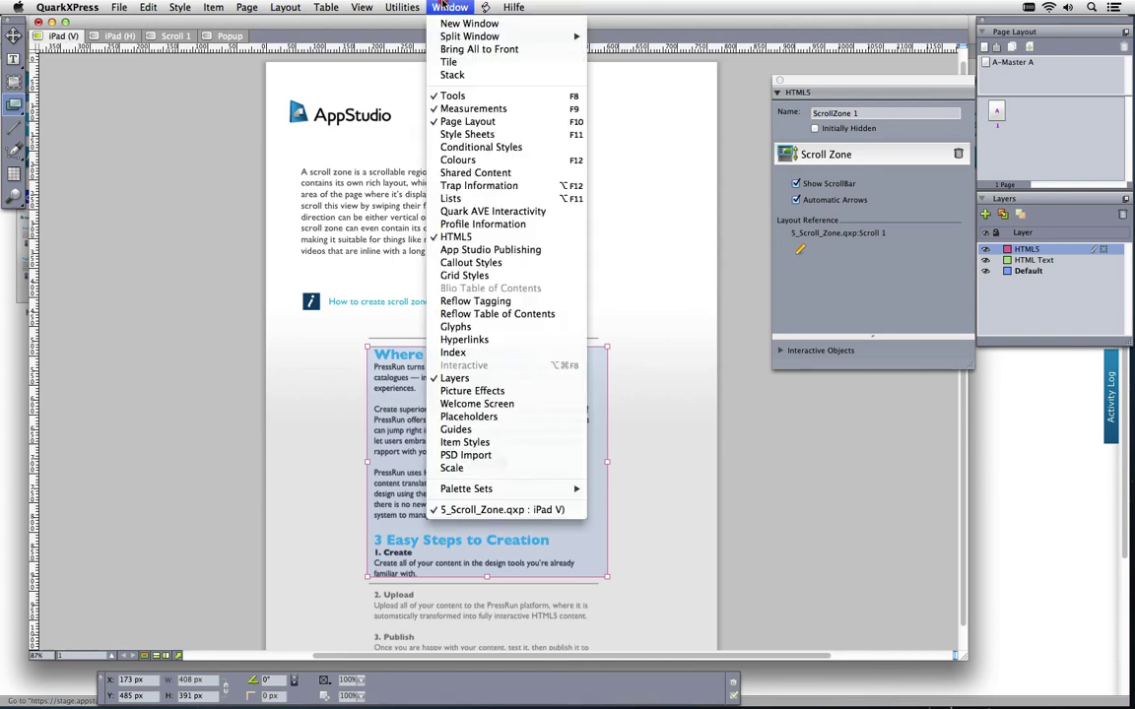
left_click(492, 249)
Upload the layout as ScrollZones5 to My magazine's December issue and switch to Safari
left_click_drag(426, 126, 176, 210)
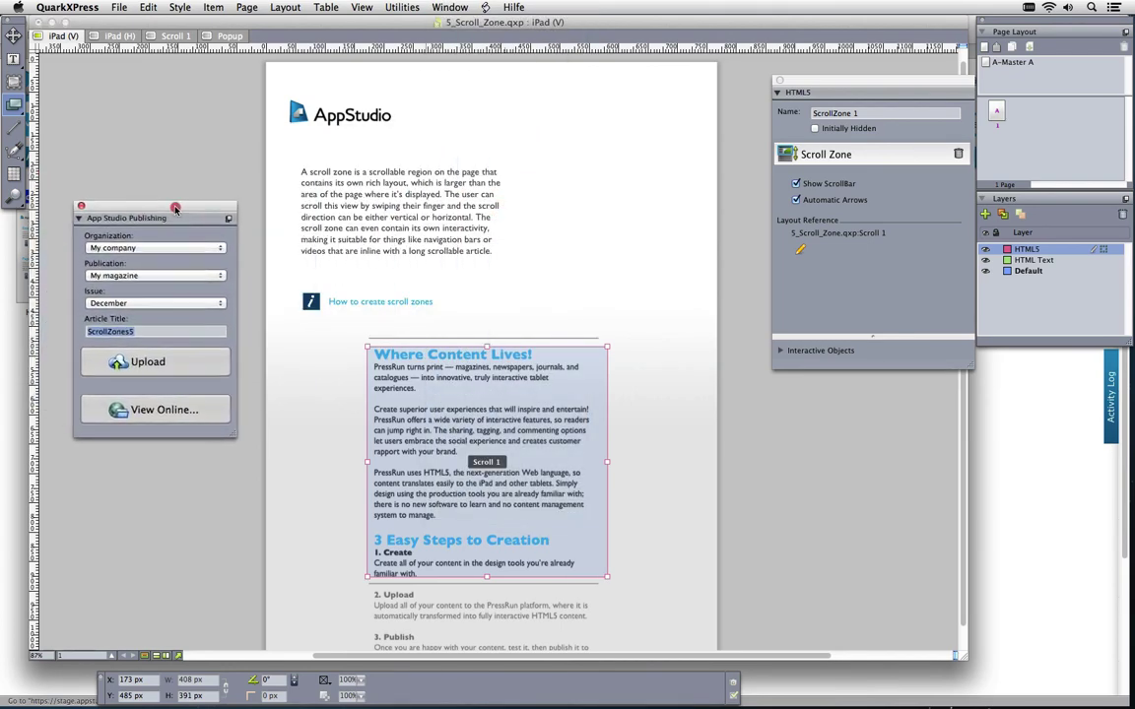
left_click(156, 364)
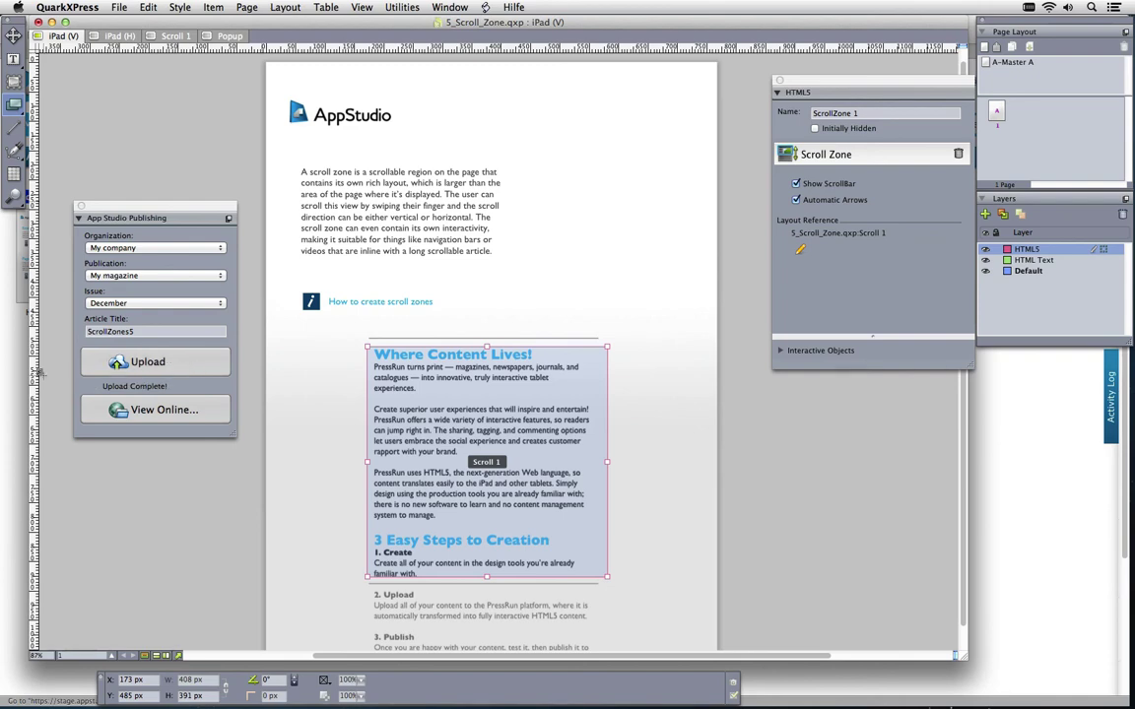
left_click(23, 342)
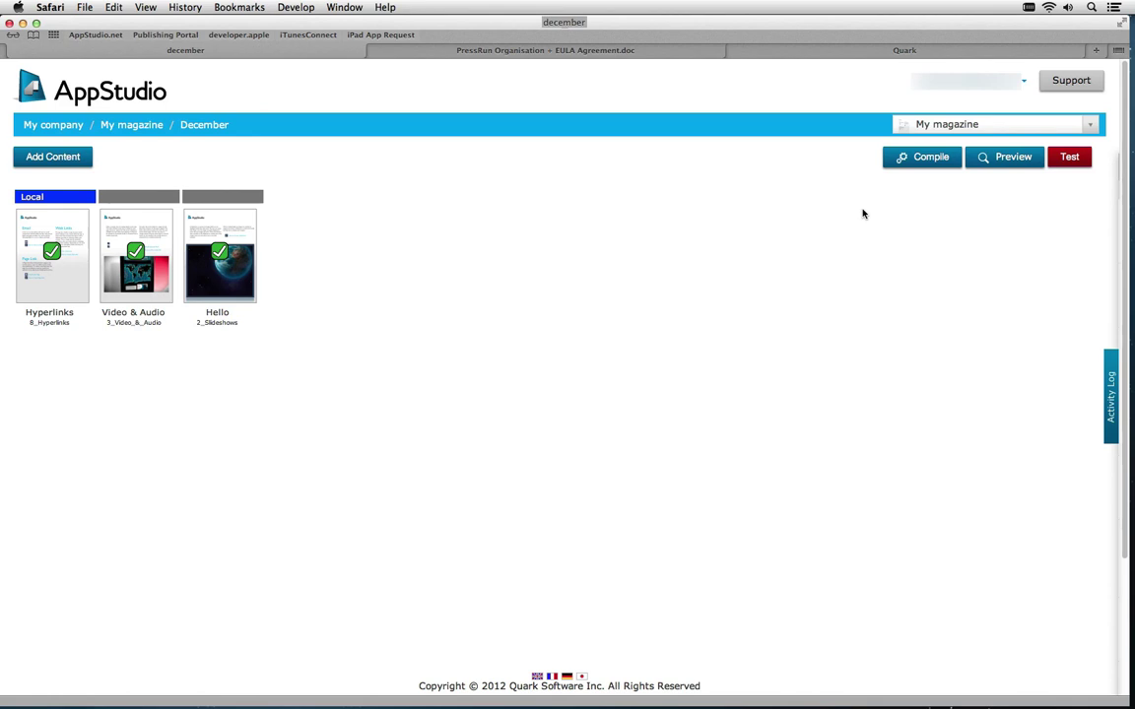
Compile the December issue, preview ScrollZones5, and drag-scroll its PressRun text zone
left_click(901, 167)
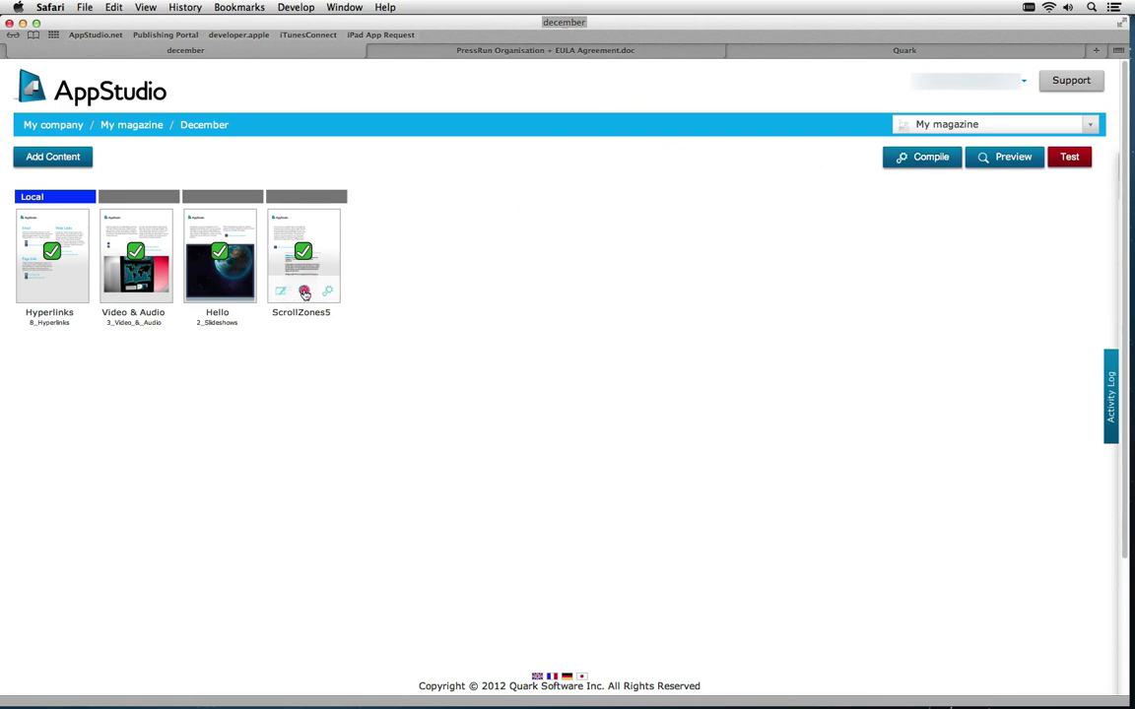
left_click(305, 293)
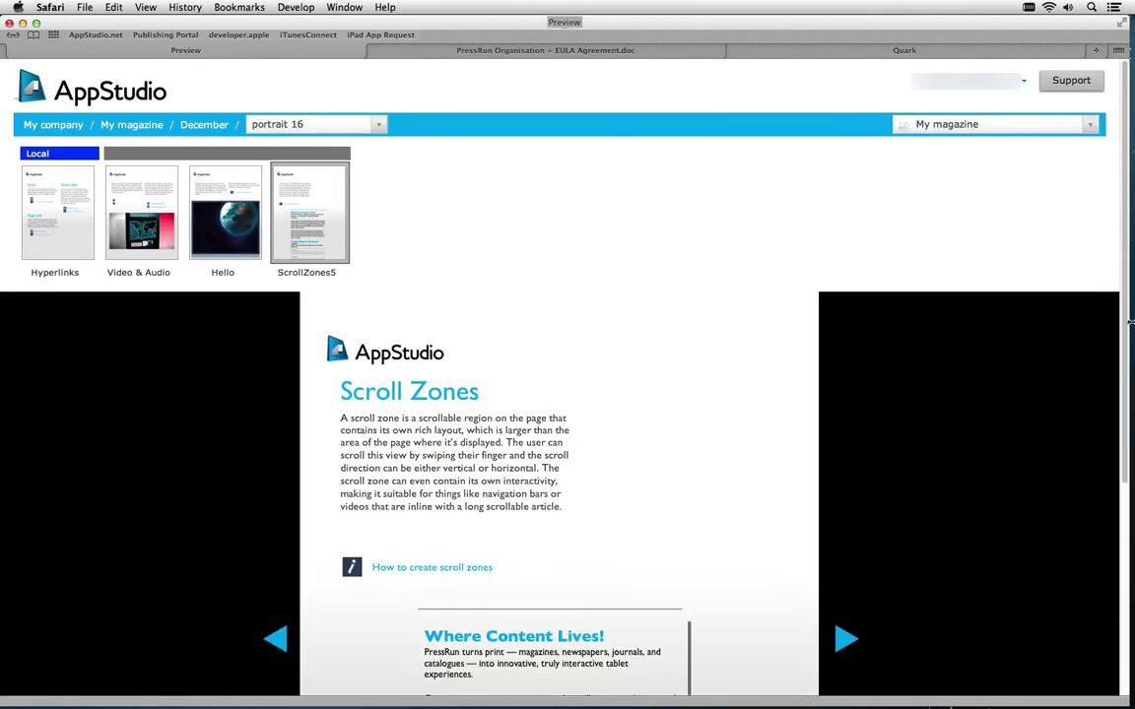
left_click(1125, 503)
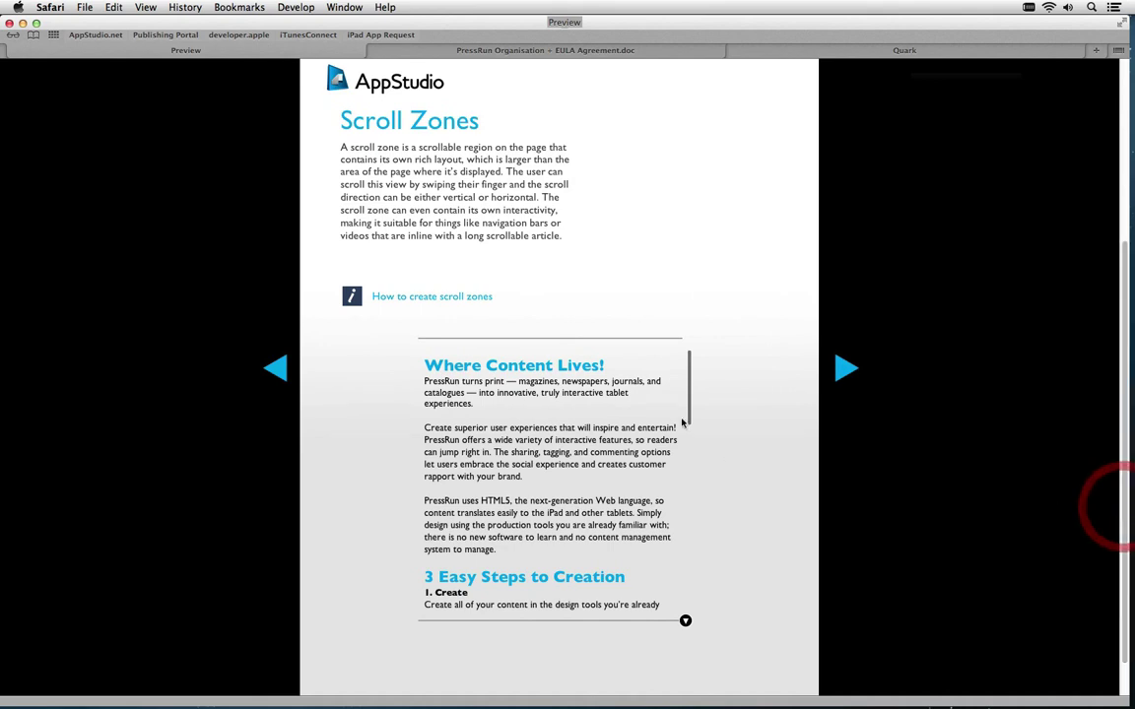
left_click_drag(587, 532, 555, 579)
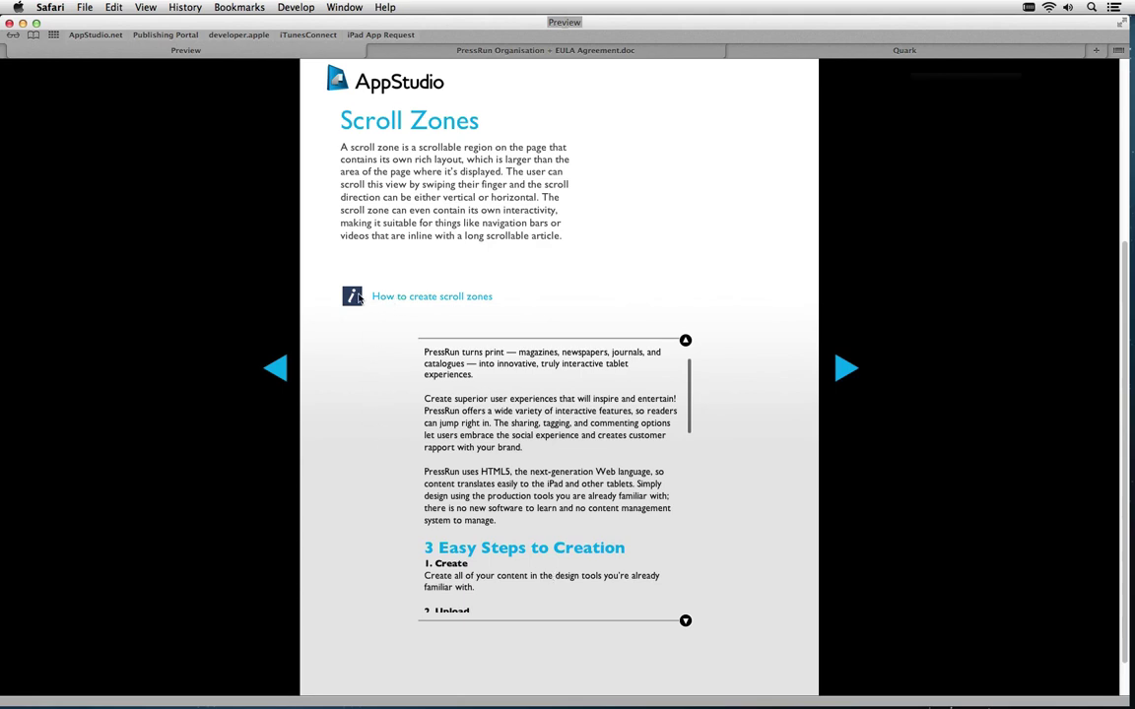
Open, close and reopen the How to create scroll zones info pop-up, then return to QuarkXPress
left_click(451, 300)
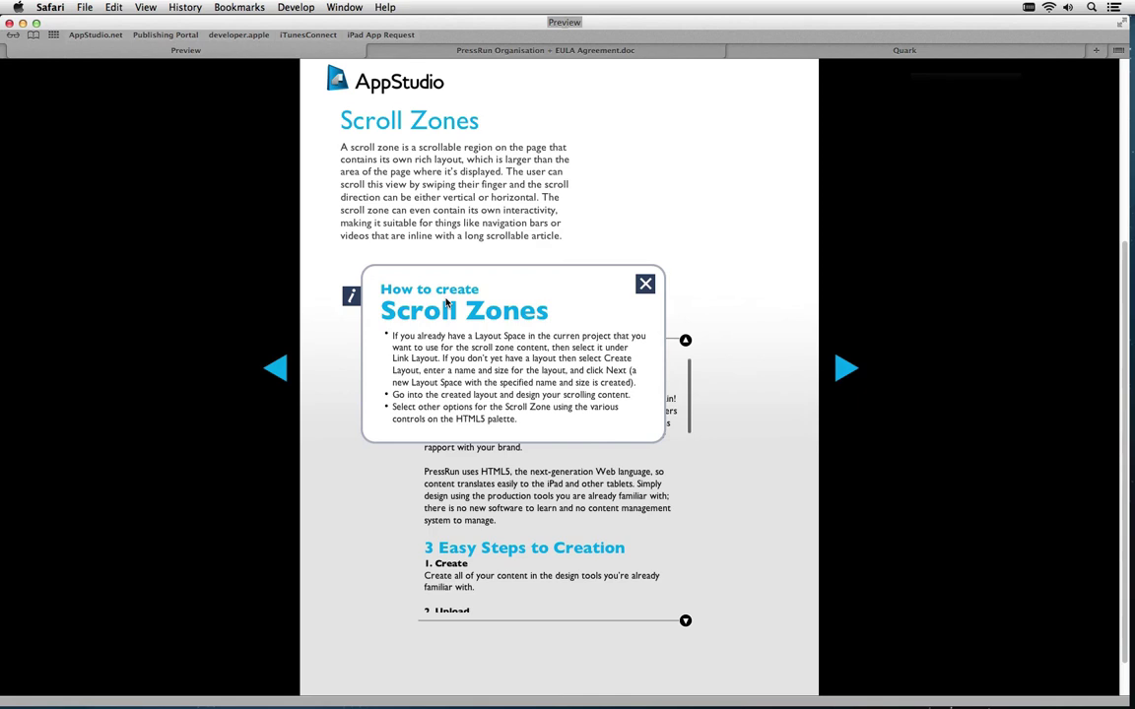
left_click(646, 284)
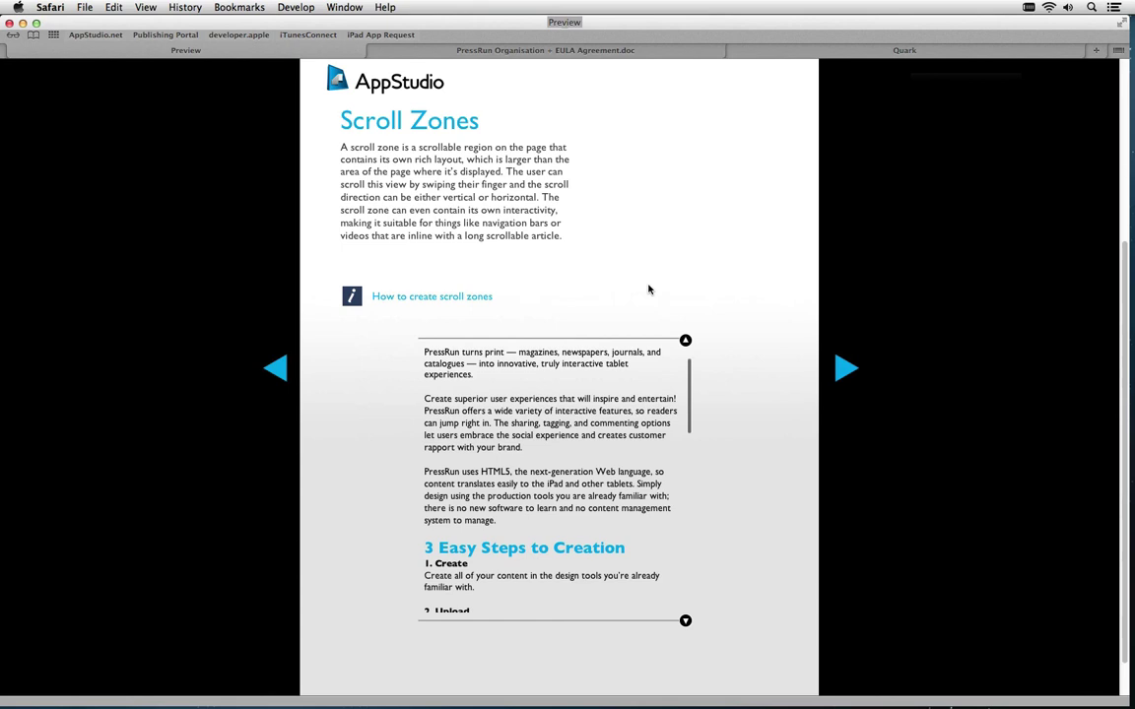
left_click(378, 294)
key("super+Tab")
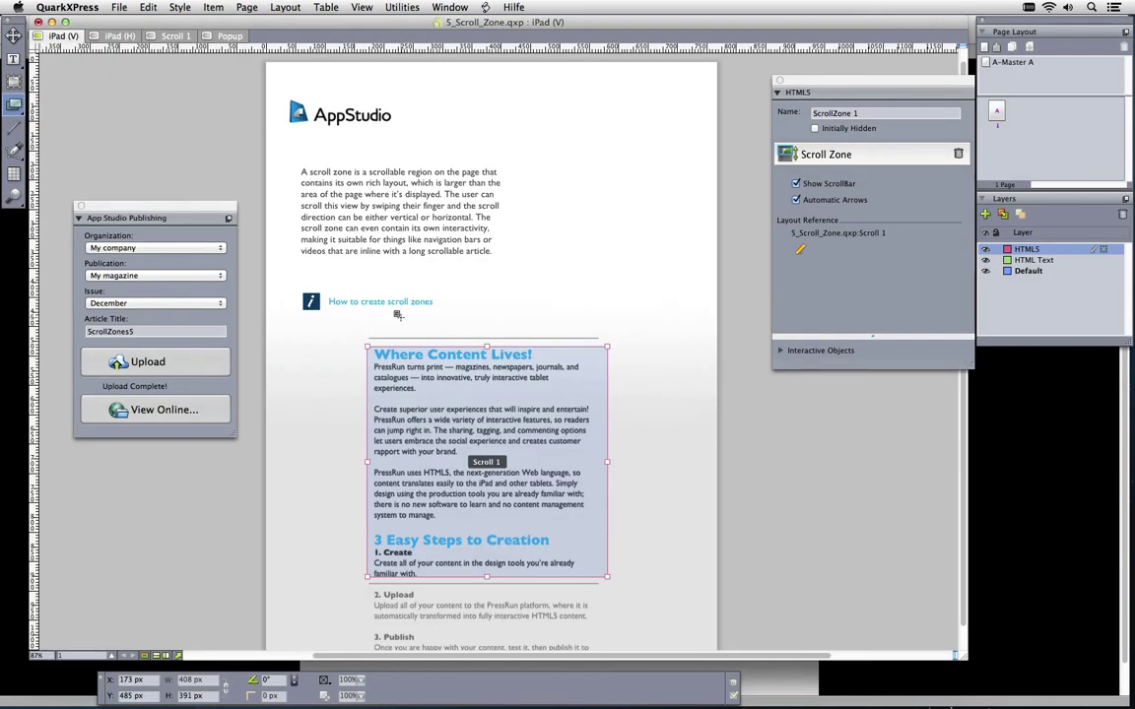
Select the How to create scroll zones button and remove its Show Pop-Up interactive settings
left_click(14, 82)
left_click(357, 299)
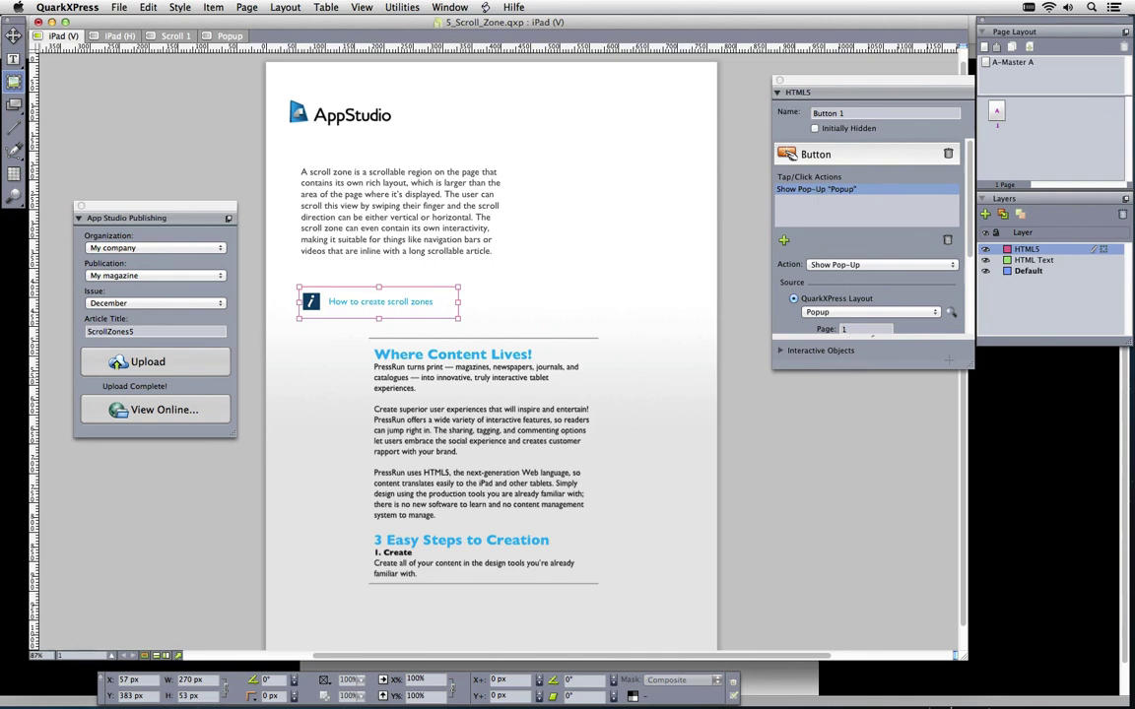
left_click_drag(967, 367, 970, 518)
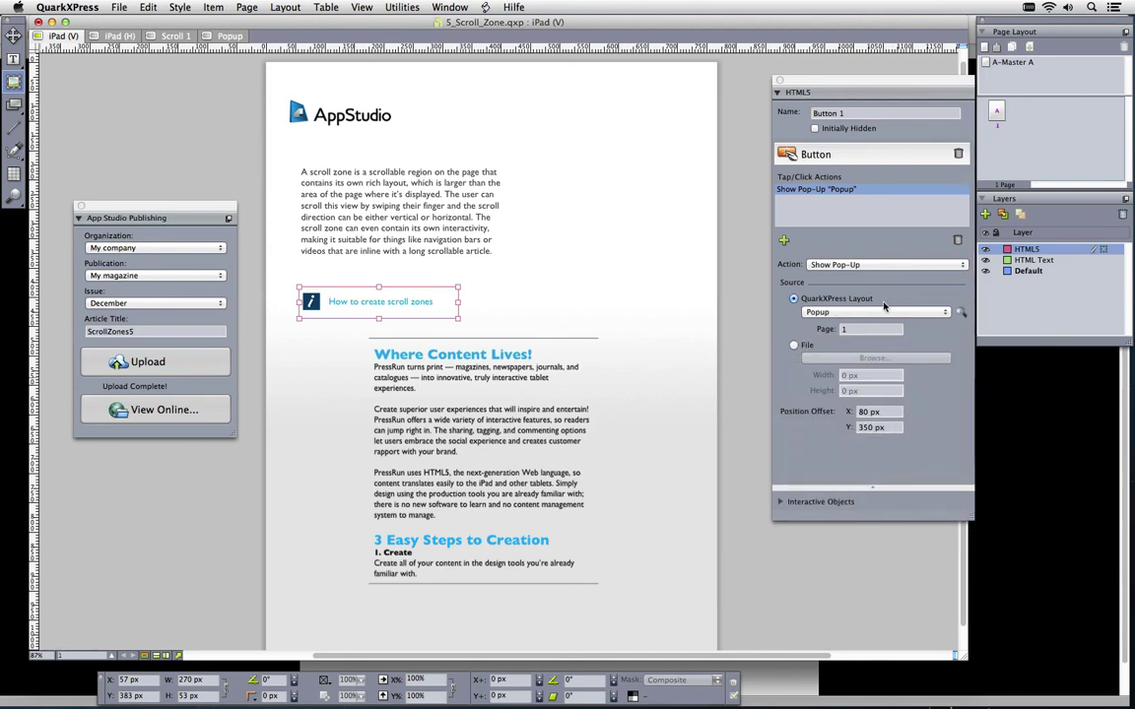
left_click(958, 153)
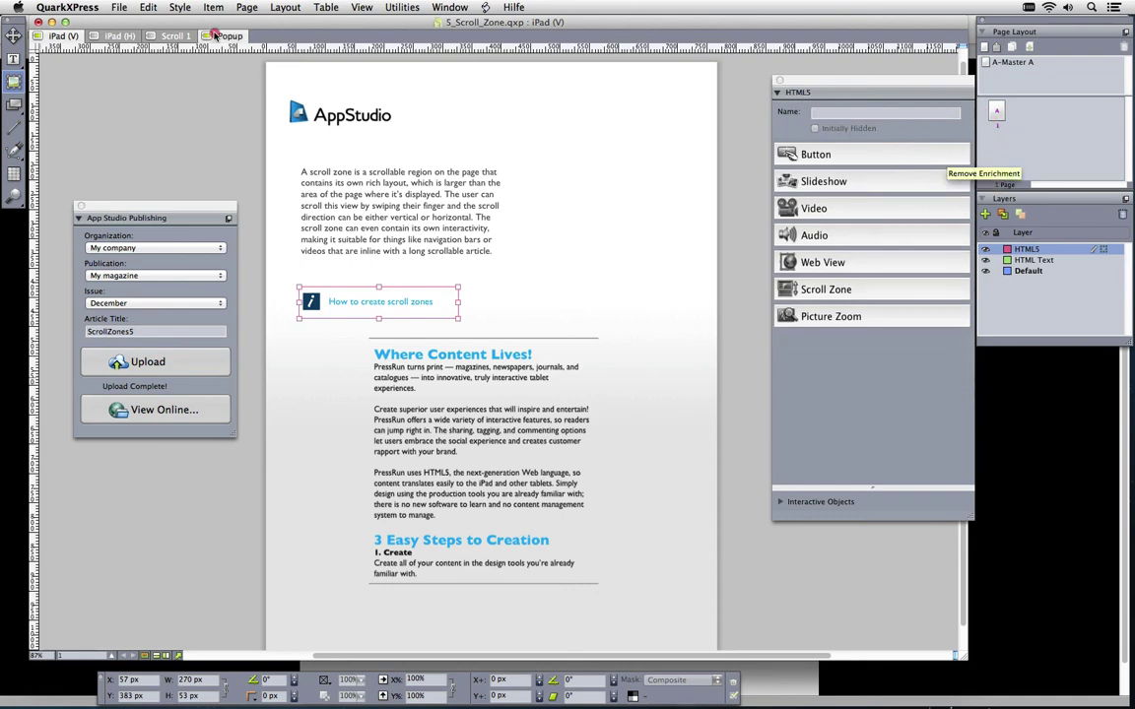
On the Popup layout, paste the Scroll Zones heading and 'How to create' into the top boxes
left_click(216, 36)
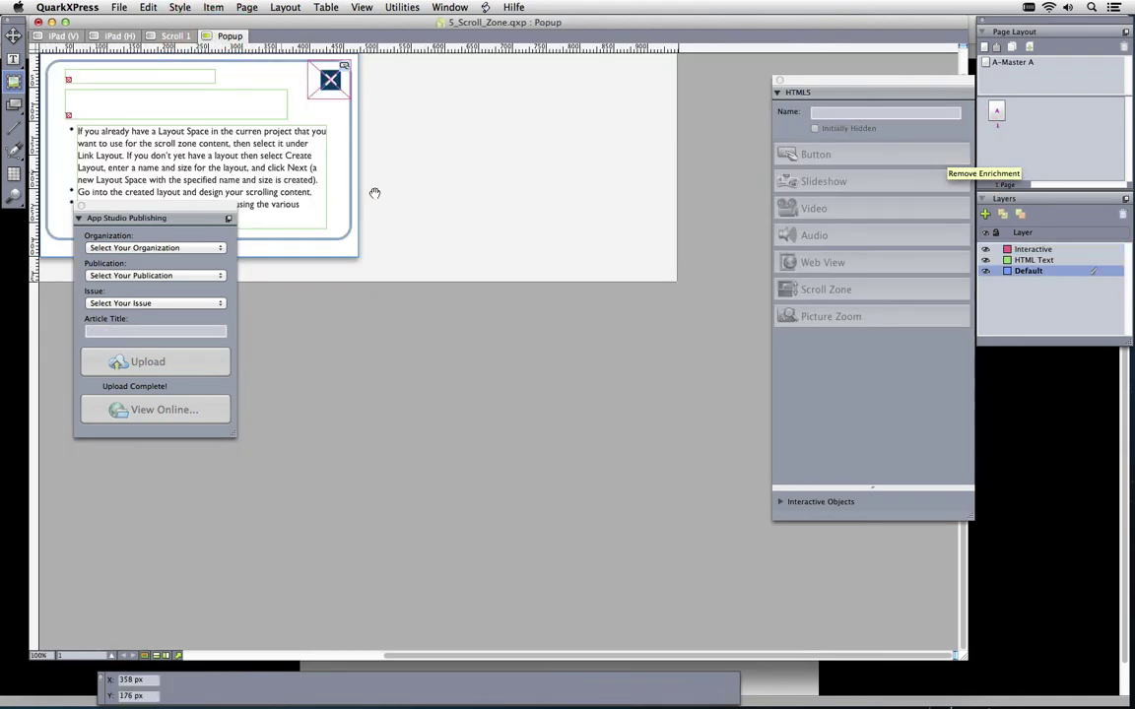
left_click_drag(445, 217, 742, 241)
left_click(456, 118)
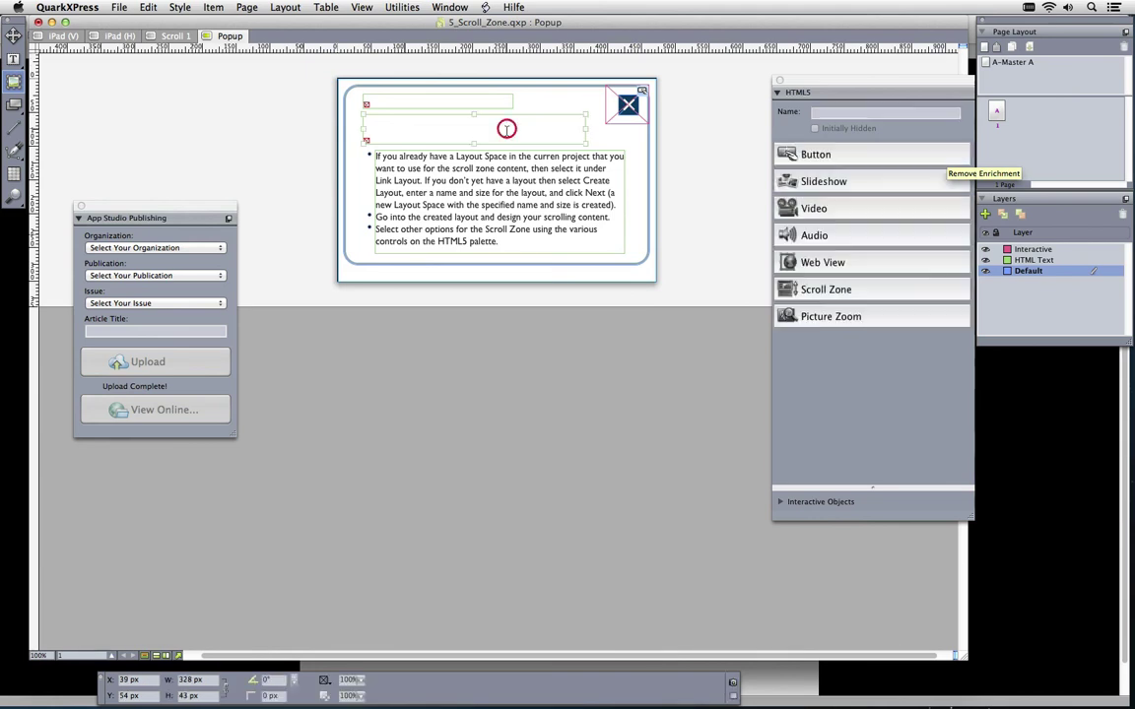
left_click(588, 109)
type("Scroll Zones")
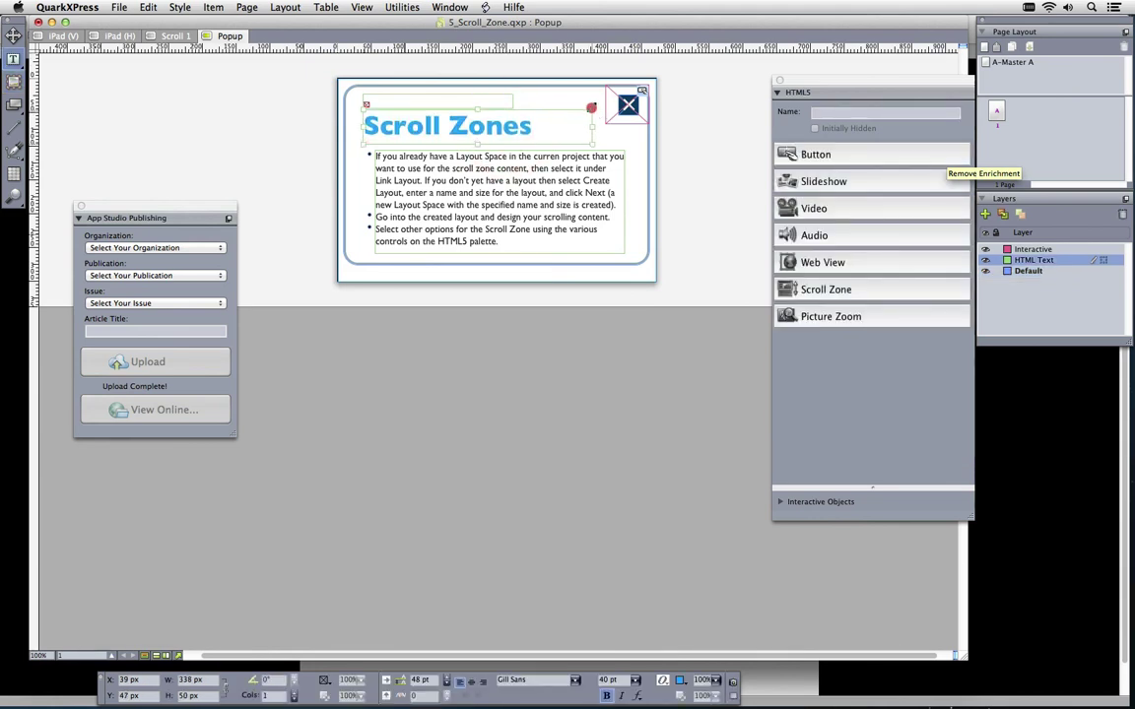
left_click(498, 99)
type("How to create")
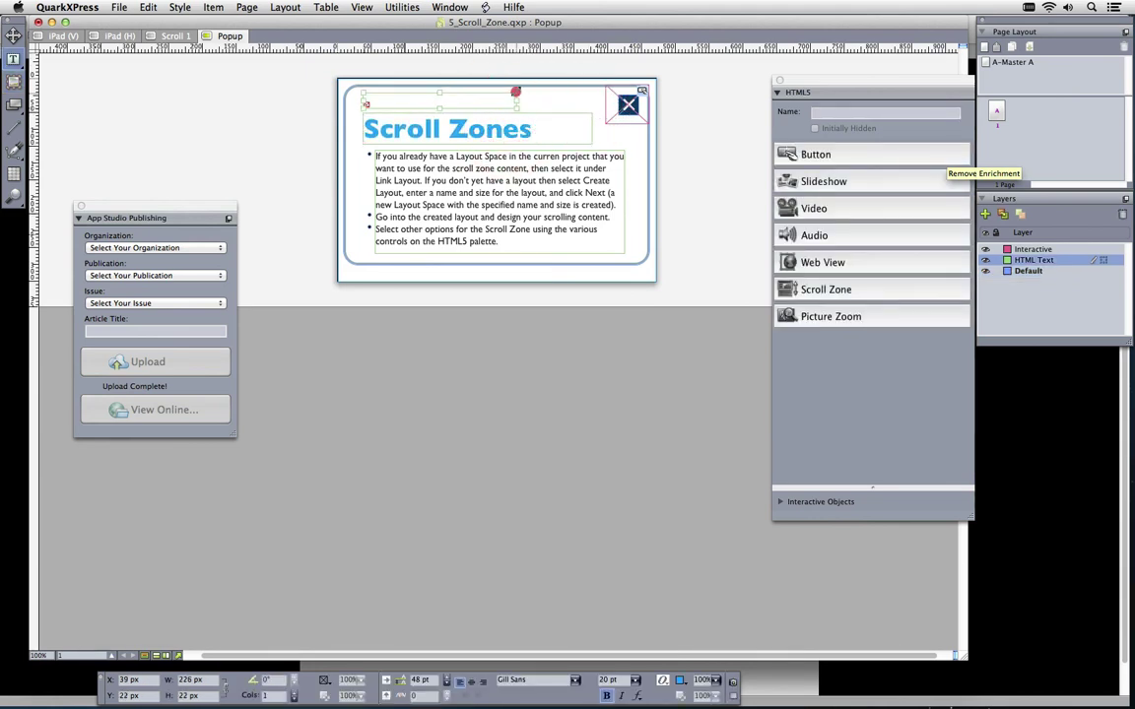
left_click(518, 91)
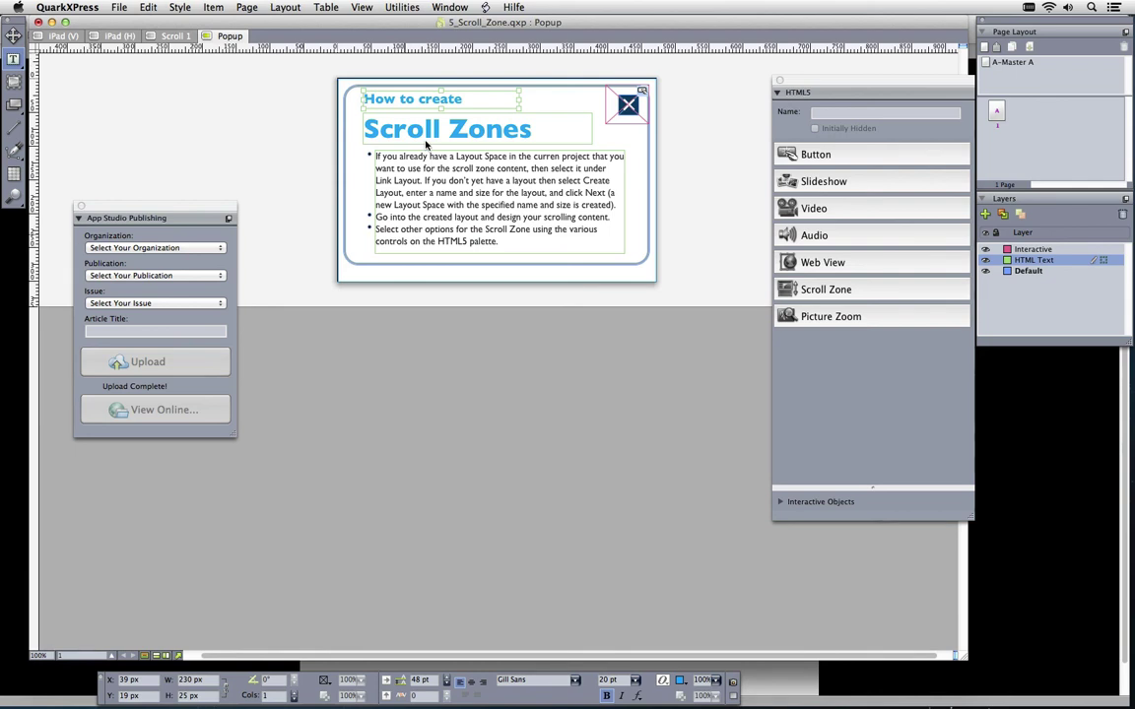
Make the popup box slightly narrower and taller with a drop shadow, then return to iPad (V)
left_click(631, 258)
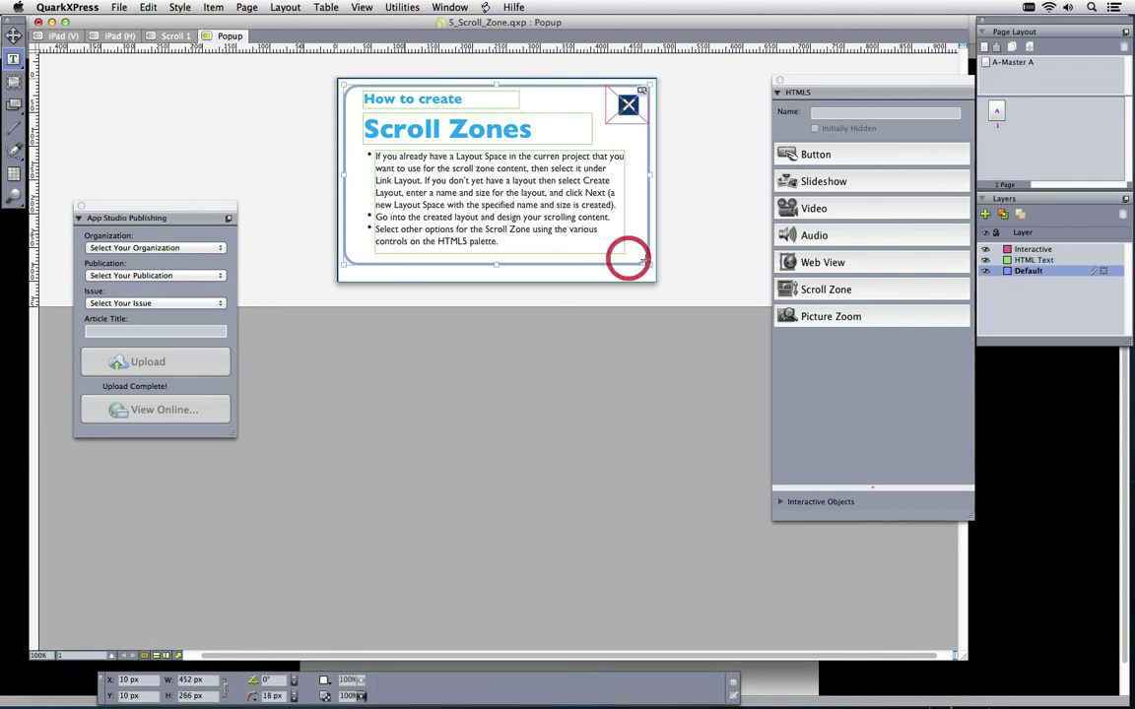
left_click_drag(643, 261, 635, 267)
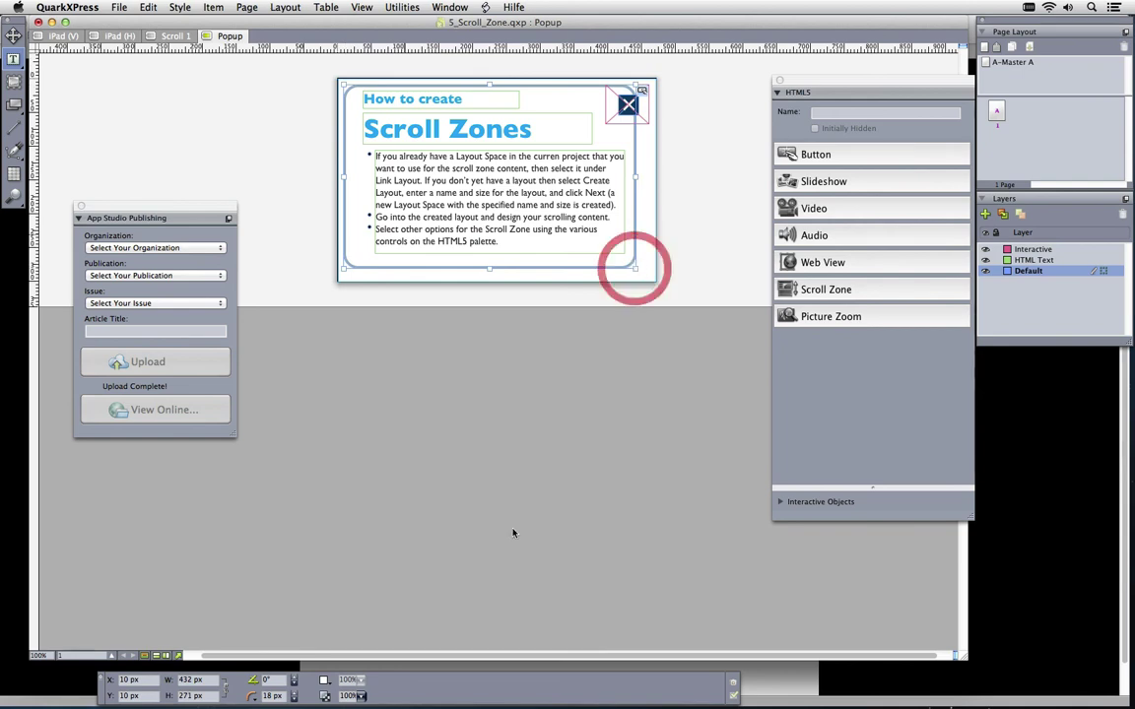
left_click(467, 665)
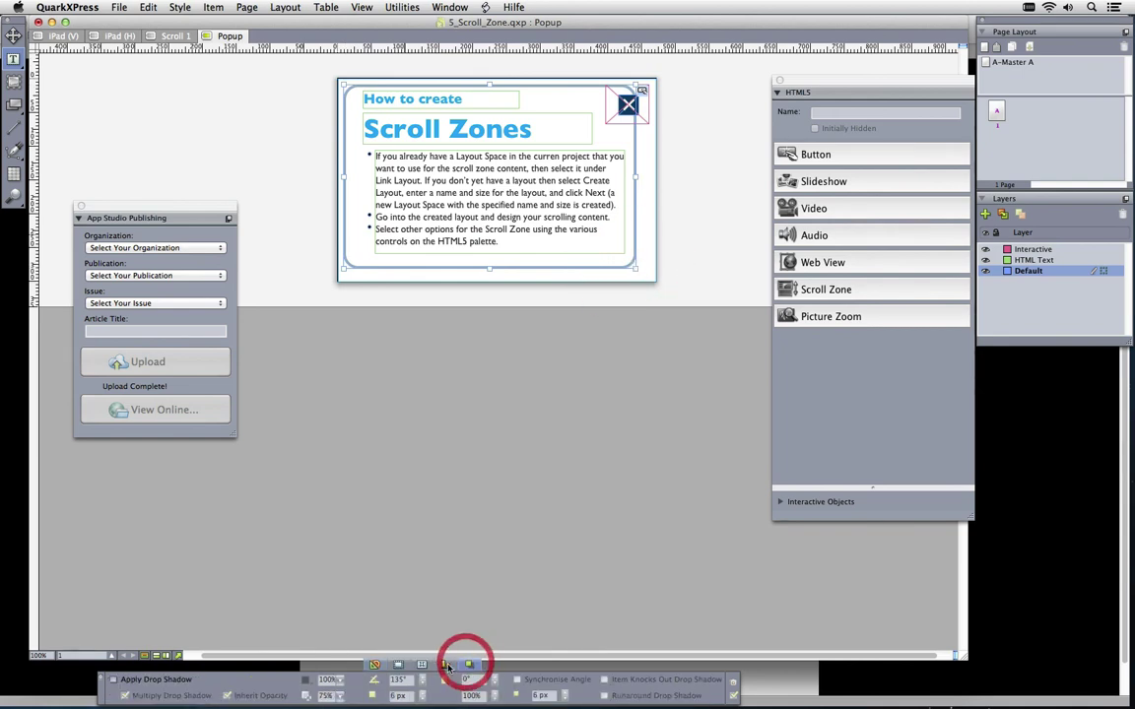
left_click(155, 679)
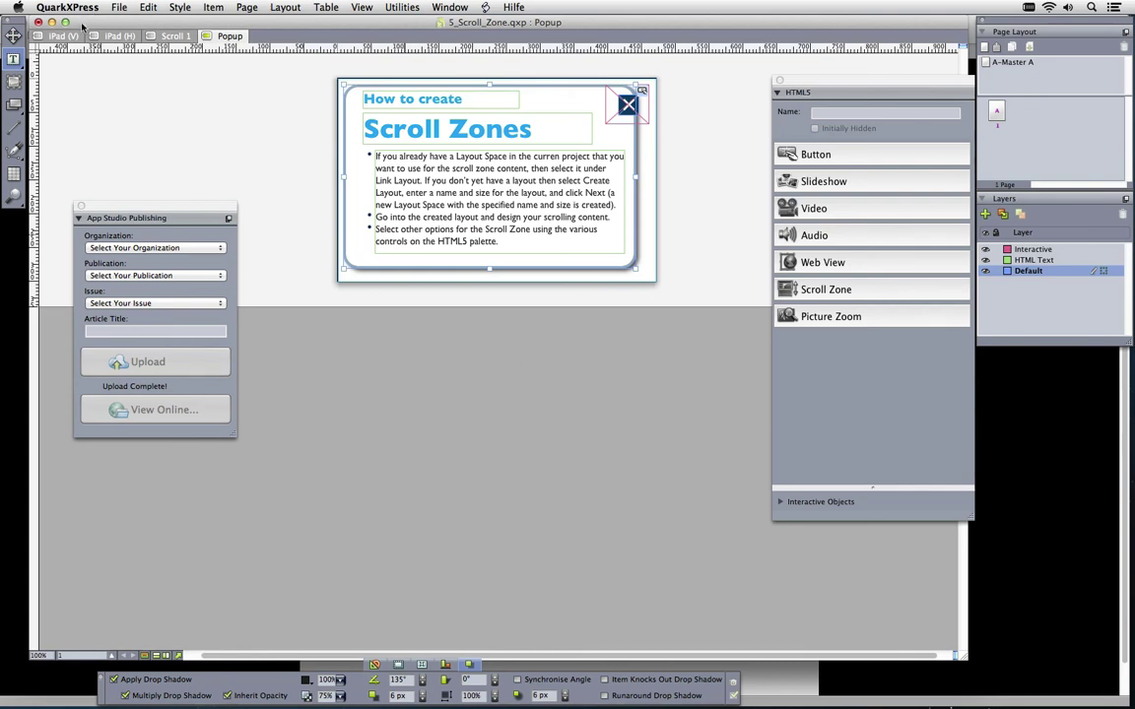
left_click(64, 37)
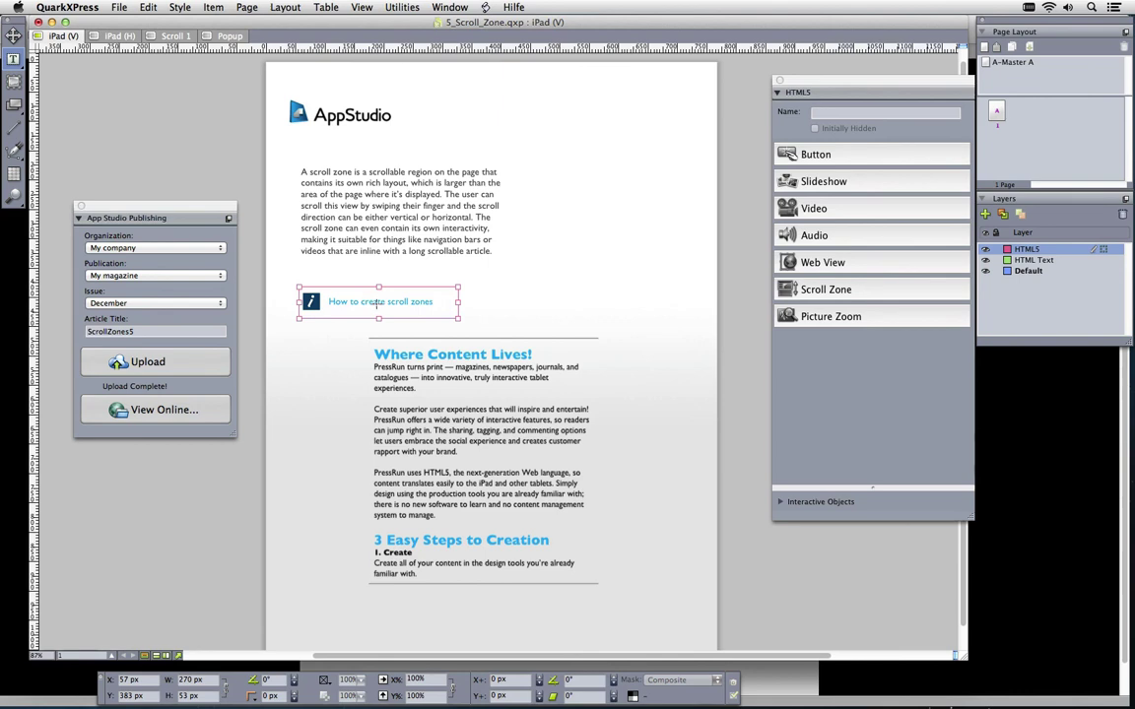
Make the How to create scroll zones line a button that shows the Scroll 1 layout as a pop-up
left_click(831, 155)
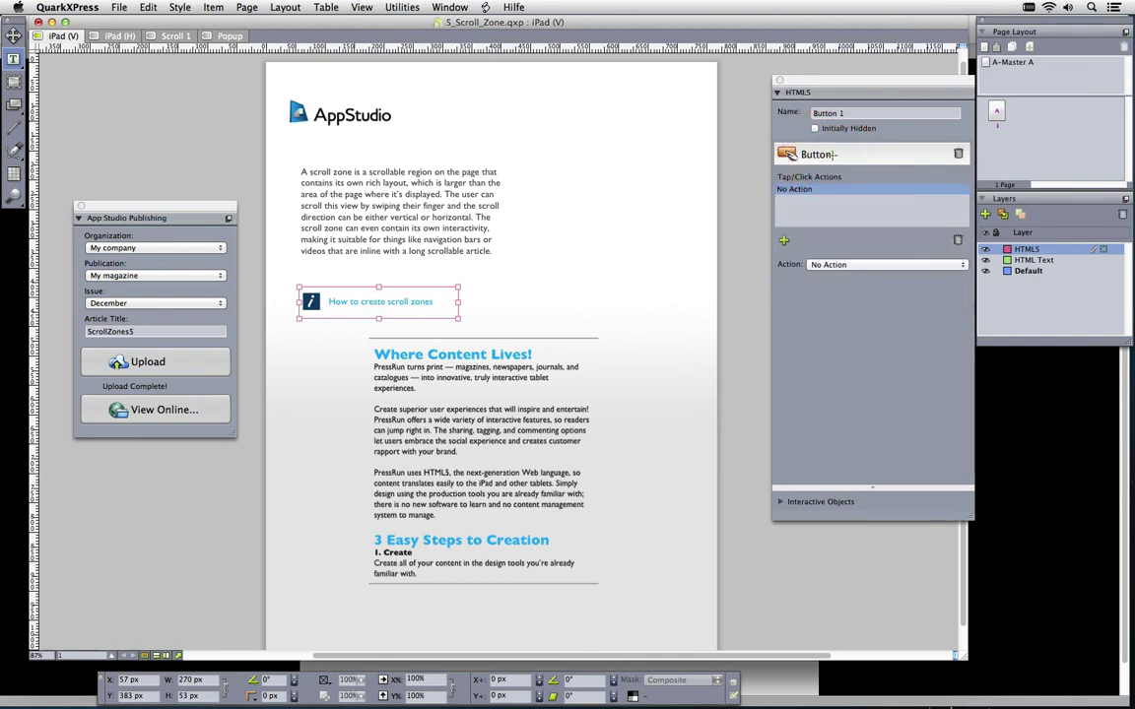
left_click(842, 266)
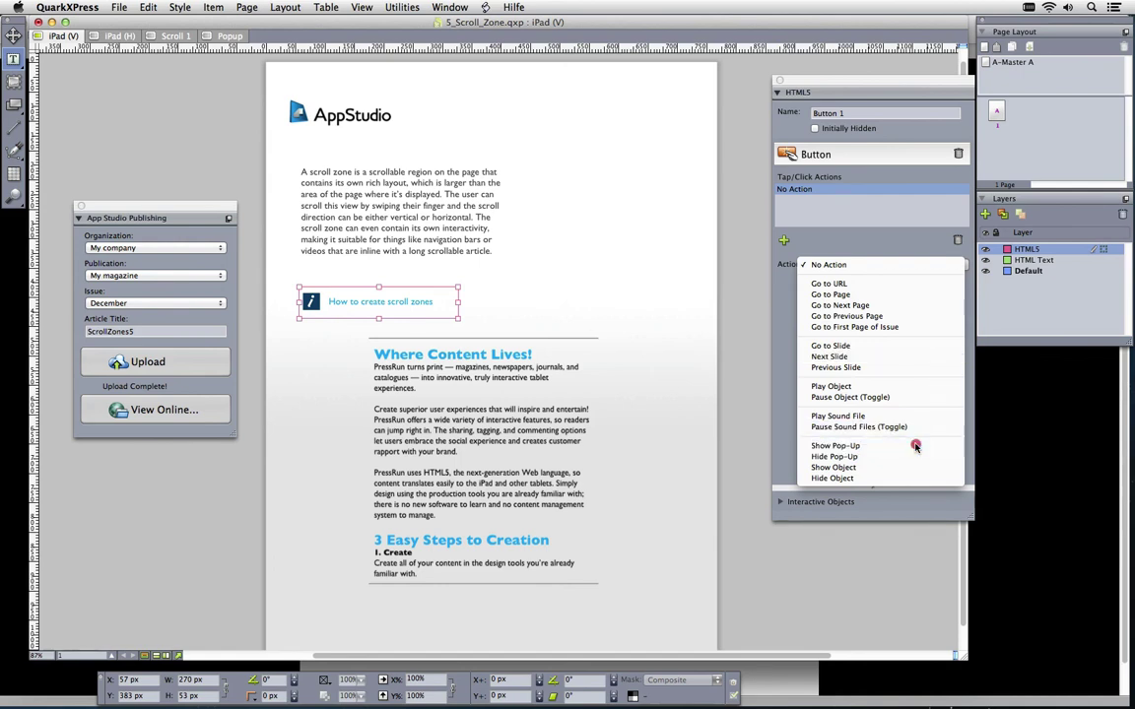
left_click(846, 445)
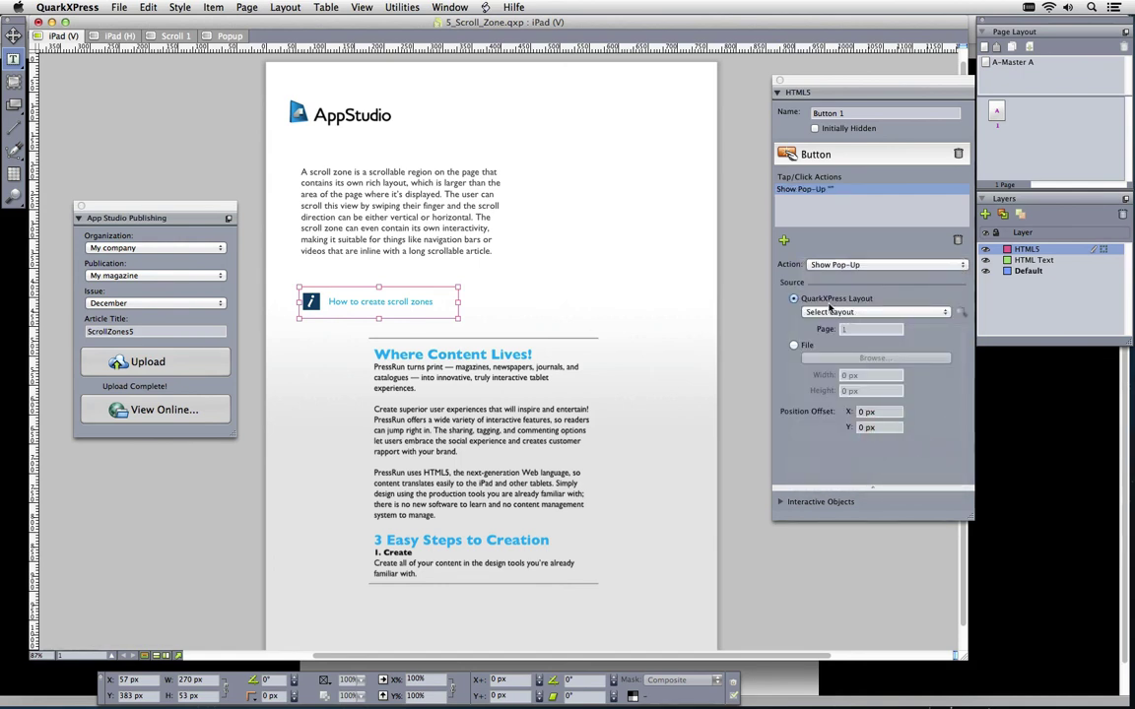
left_click(904, 313)
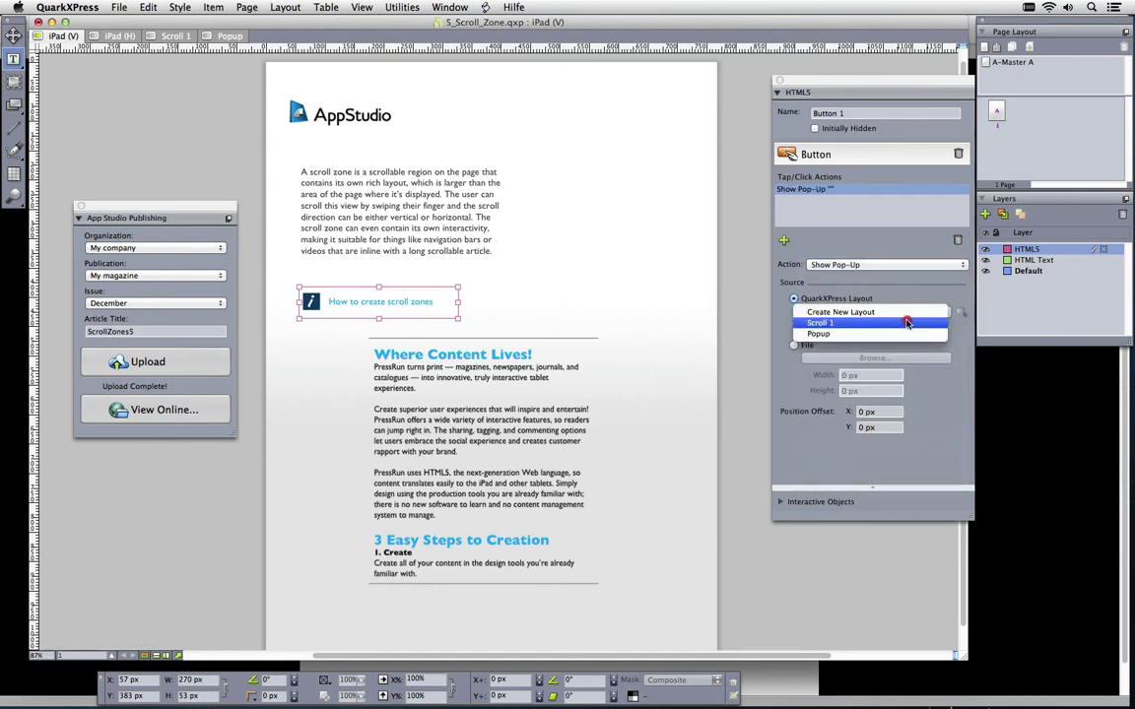
left_click(906, 322)
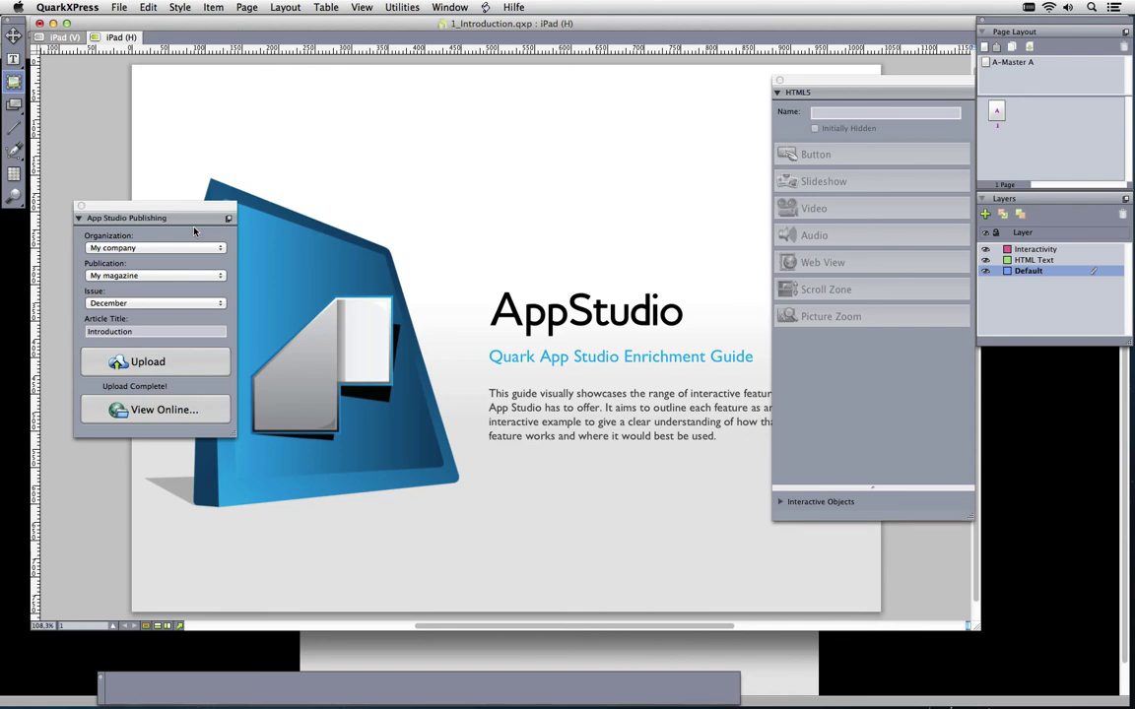
Delete the AppStudio image and make its box a Picture Zoom with pinch zoom allowed
left_click(330, 262)
left_click_drag(332, 268, 474, 254)
key("Delete")
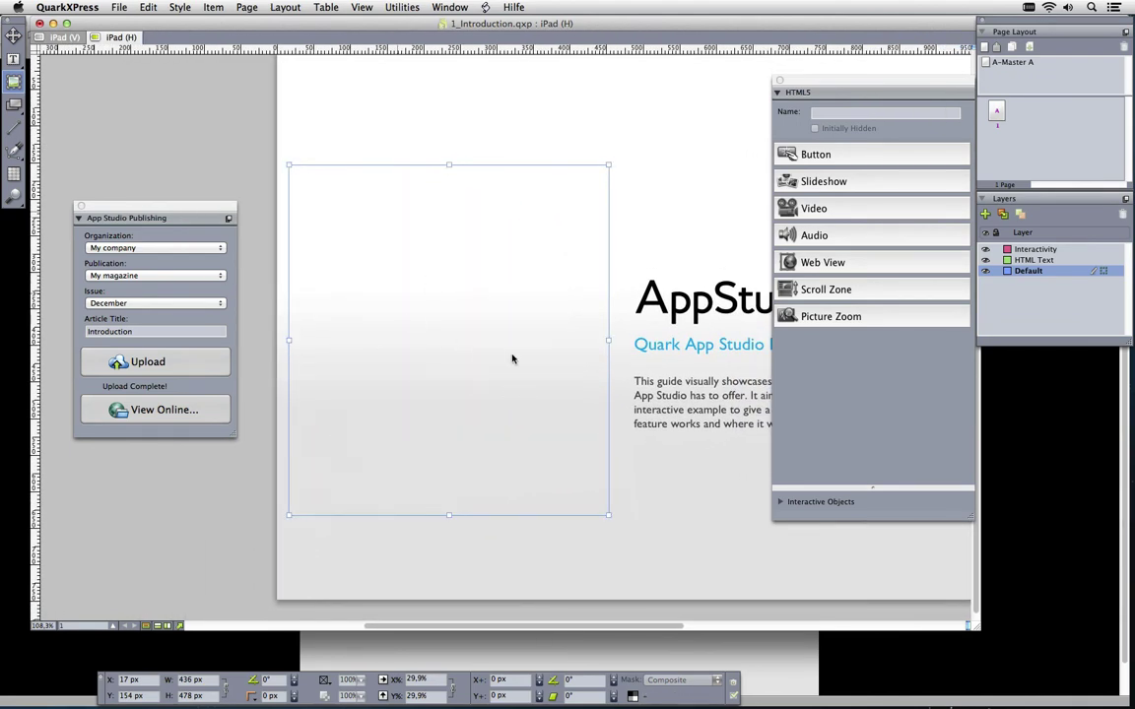
left_click(823, 316)
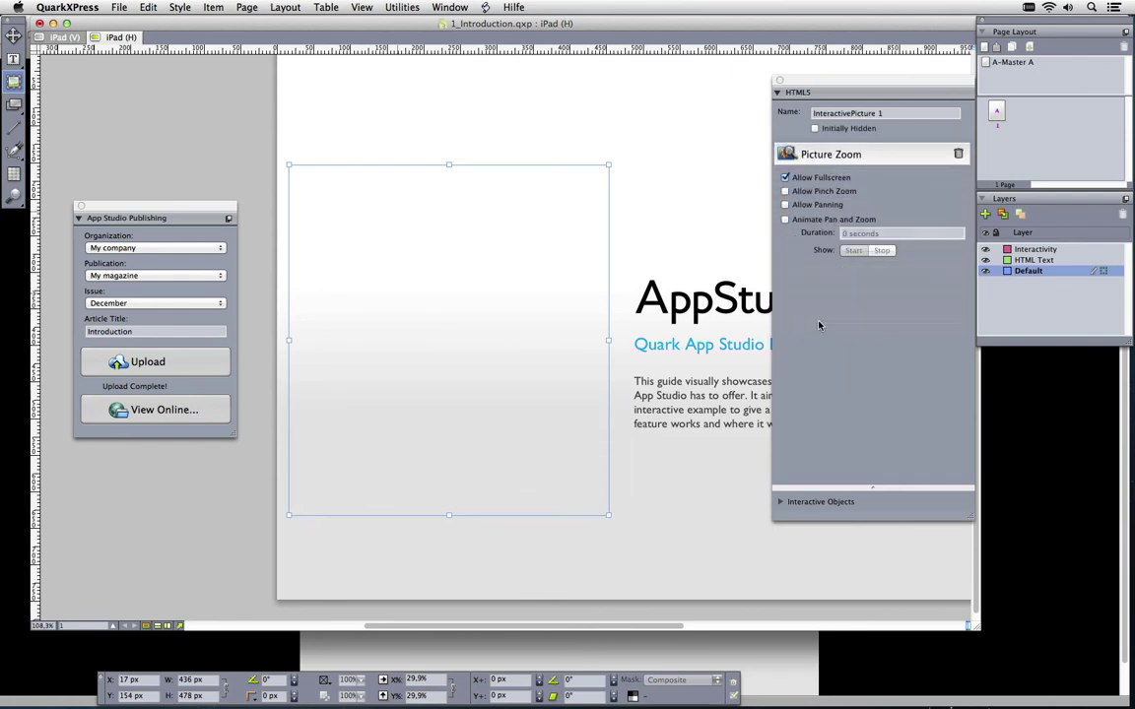
left_click(785, 191)
Import the truck photo, enlarge it to fill the box, then upload the article and view it online
key("super+e")
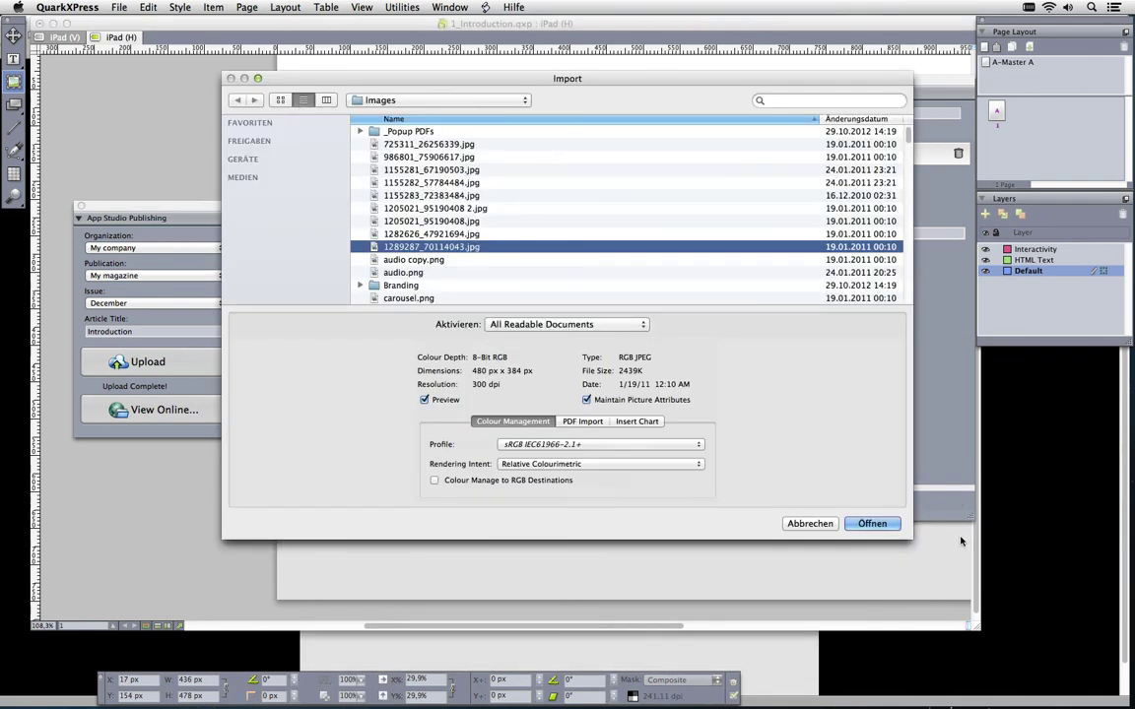
left_click(876, 524)
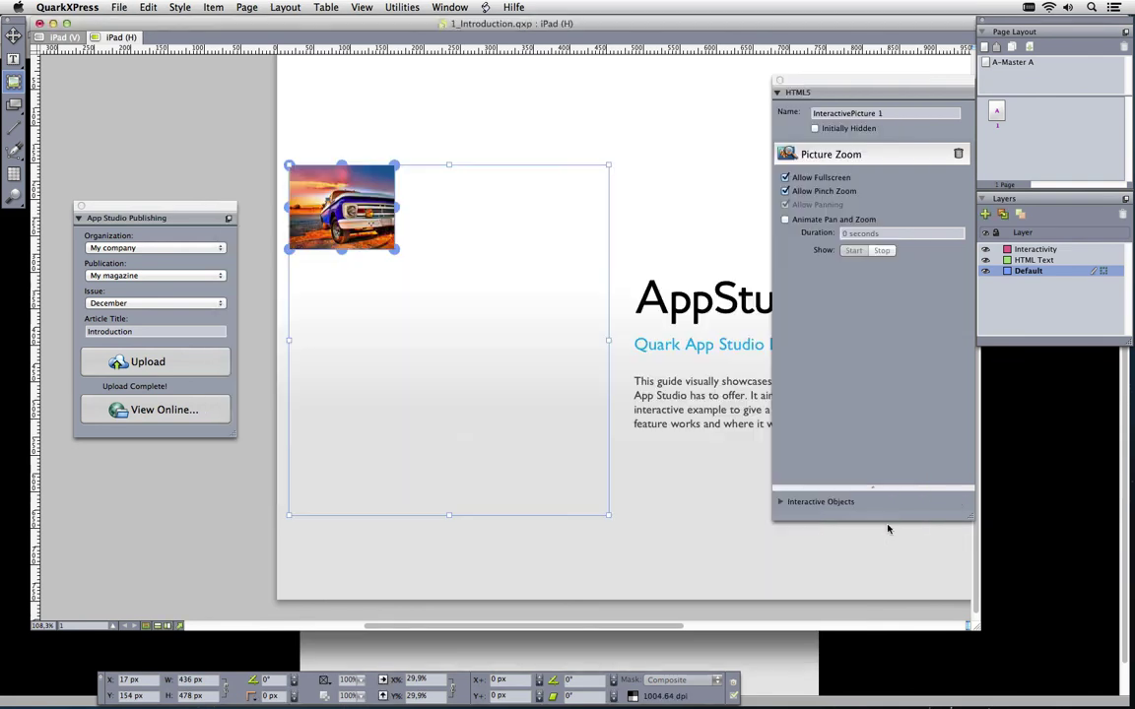
left_click_drag(396, 251, 645, 522)
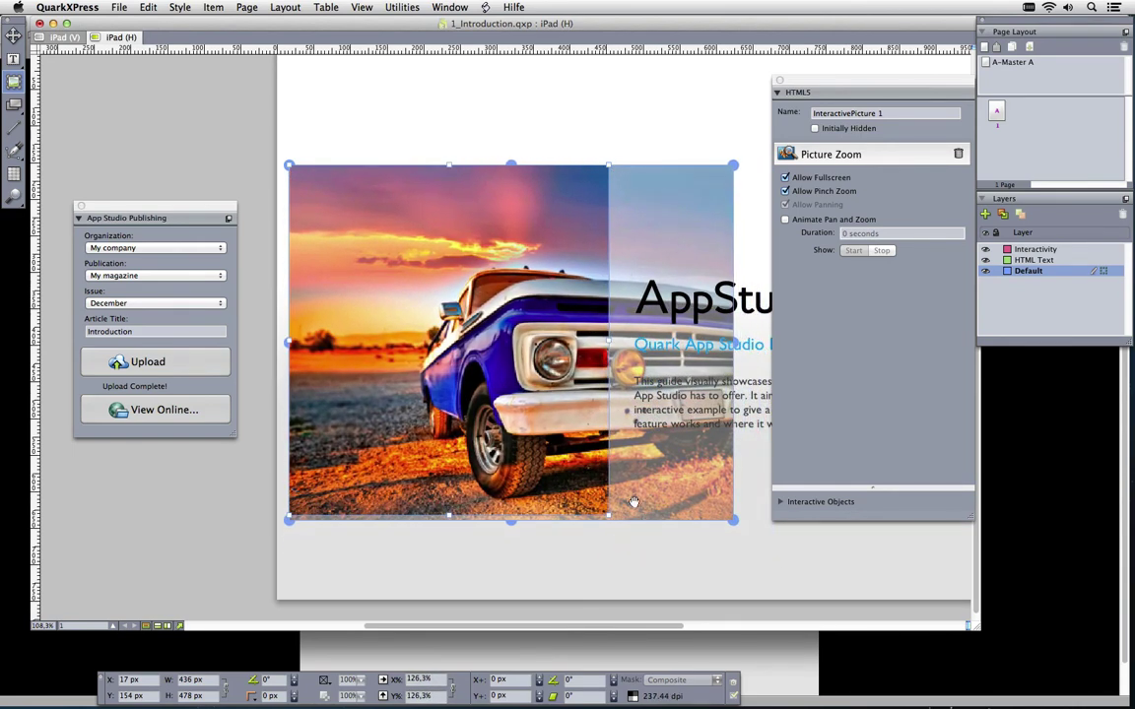
left_click(153, 368)
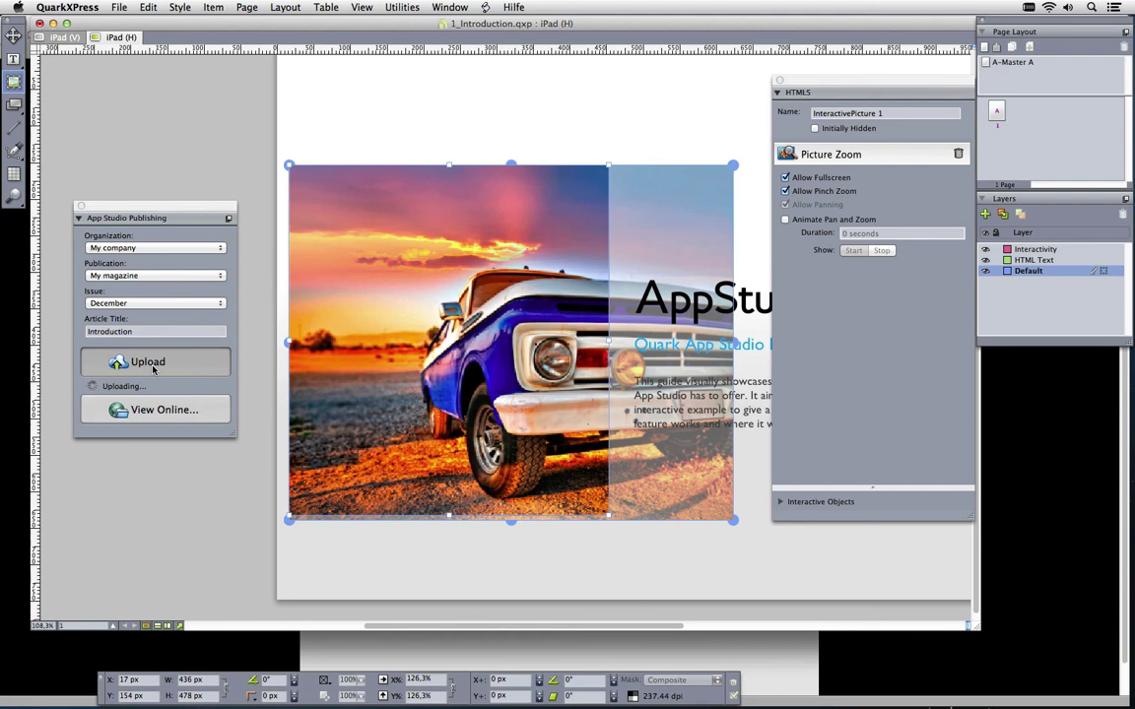
left_click(895, 443)
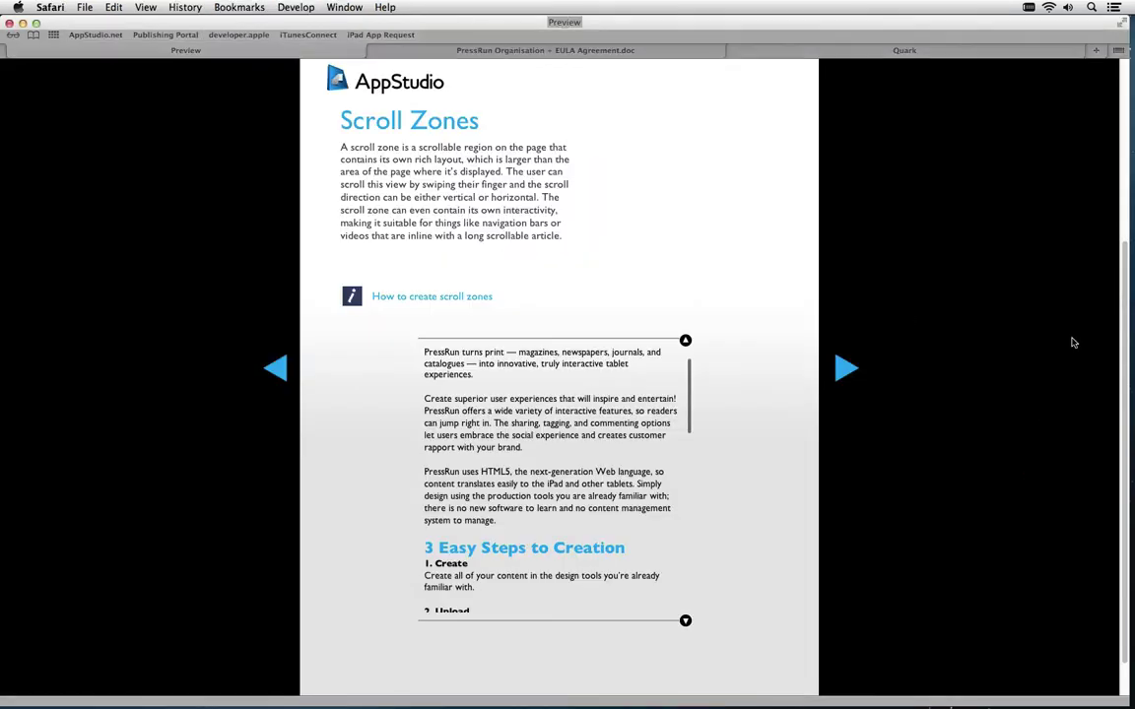
Preview the Introduction article from the December issue at landscape 16 size, then return to QuarkXPress
left_click_drag(1123, 362, 986, 142)
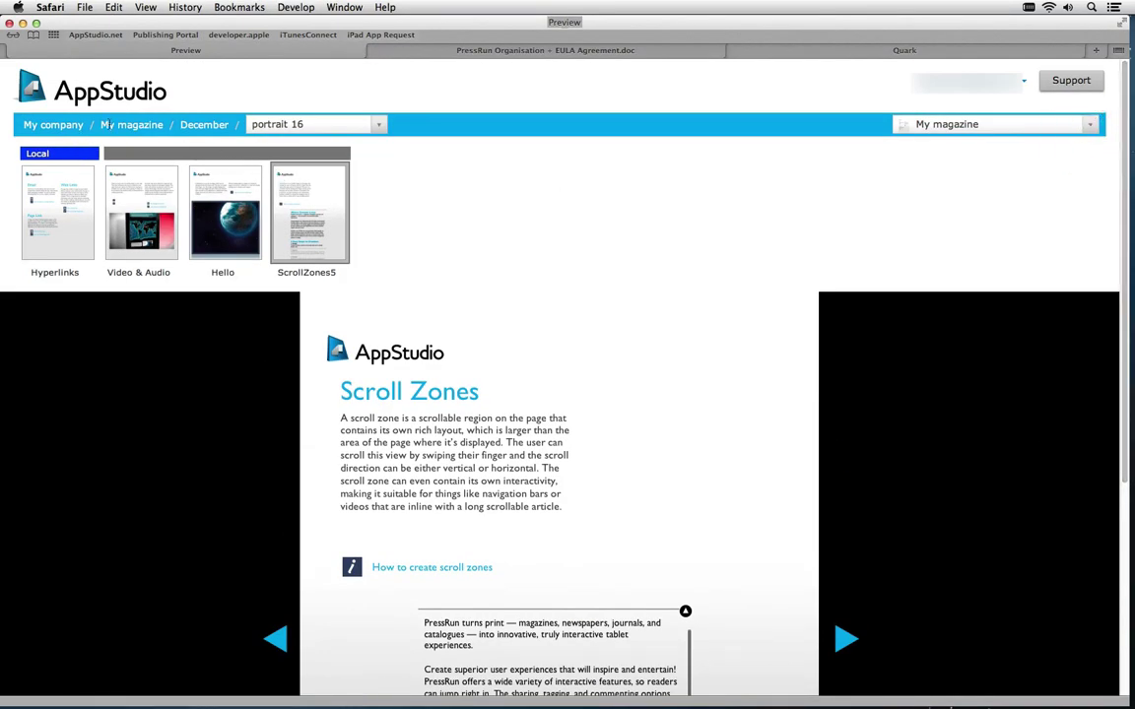
left_click(191, 126)
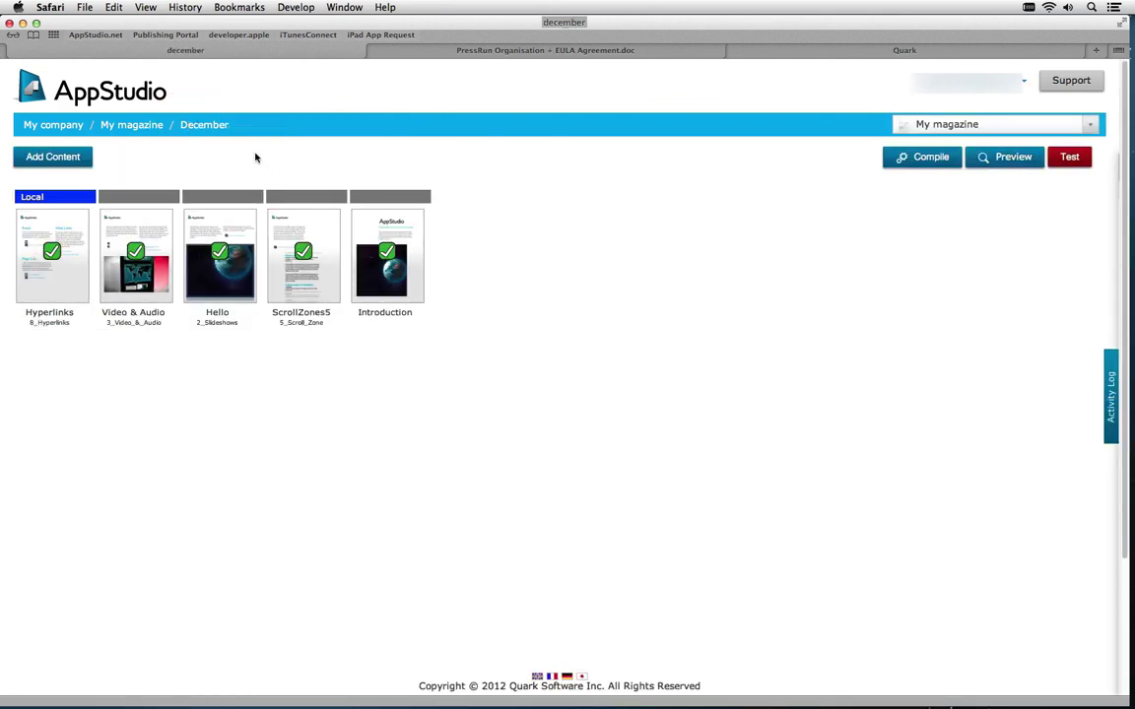
mouse_move(389, 293)
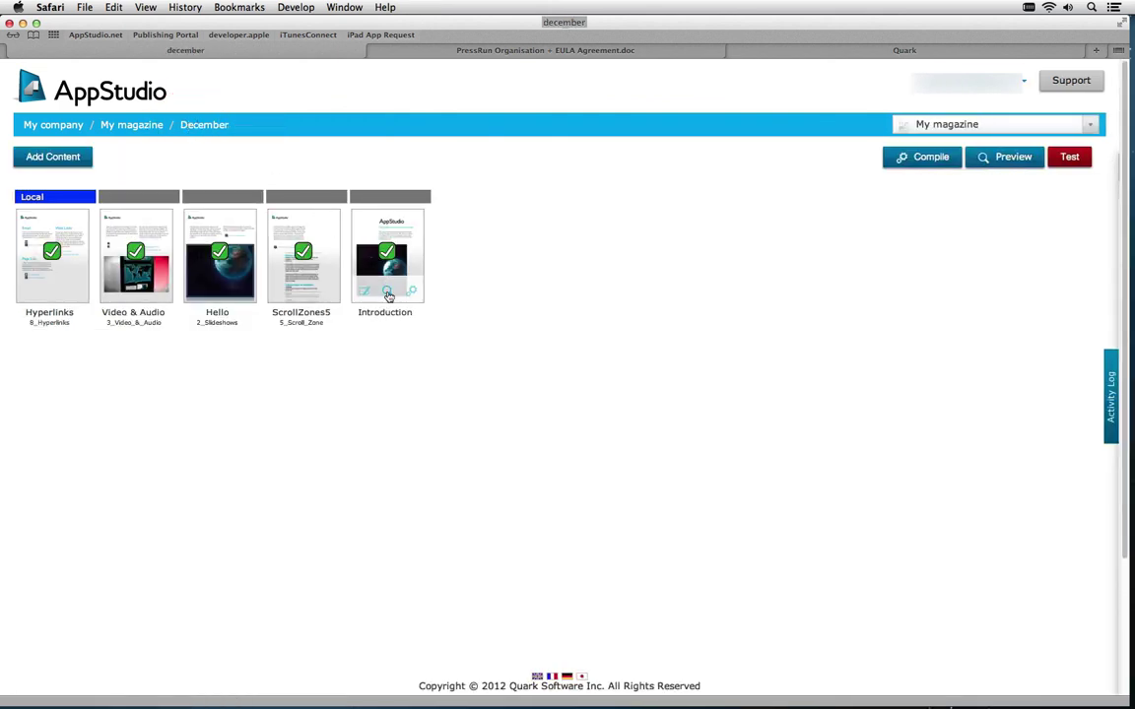
left_click(387, 293)
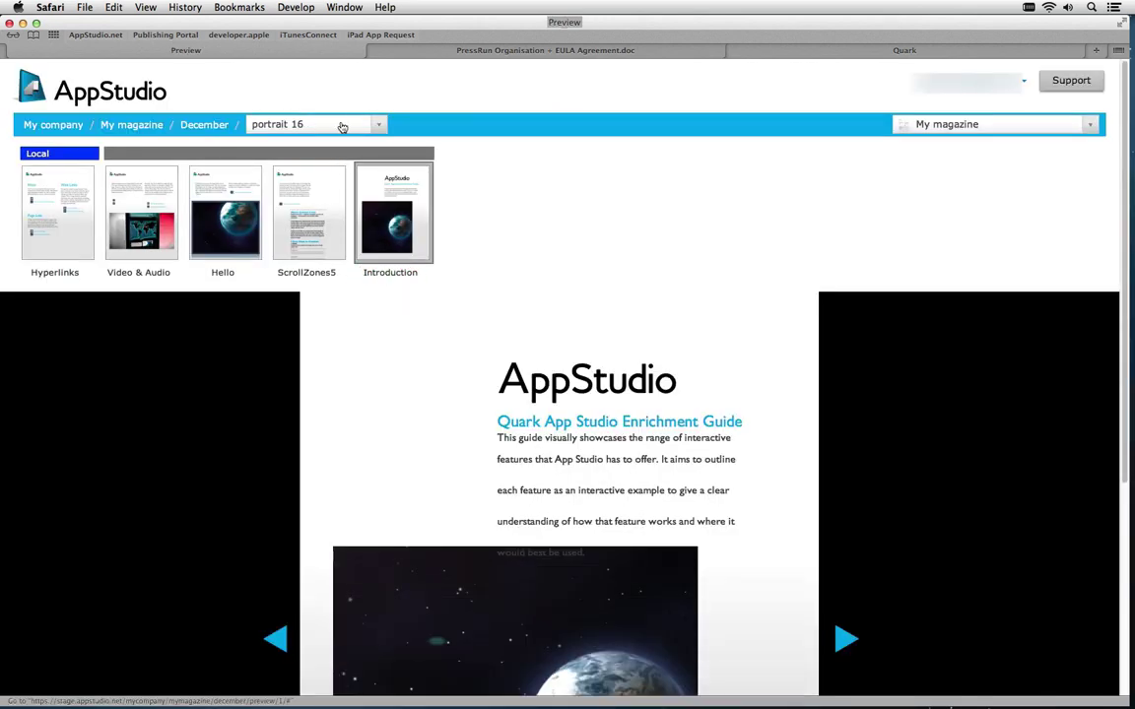
left_click(381, 126)
left_click(311, 181)
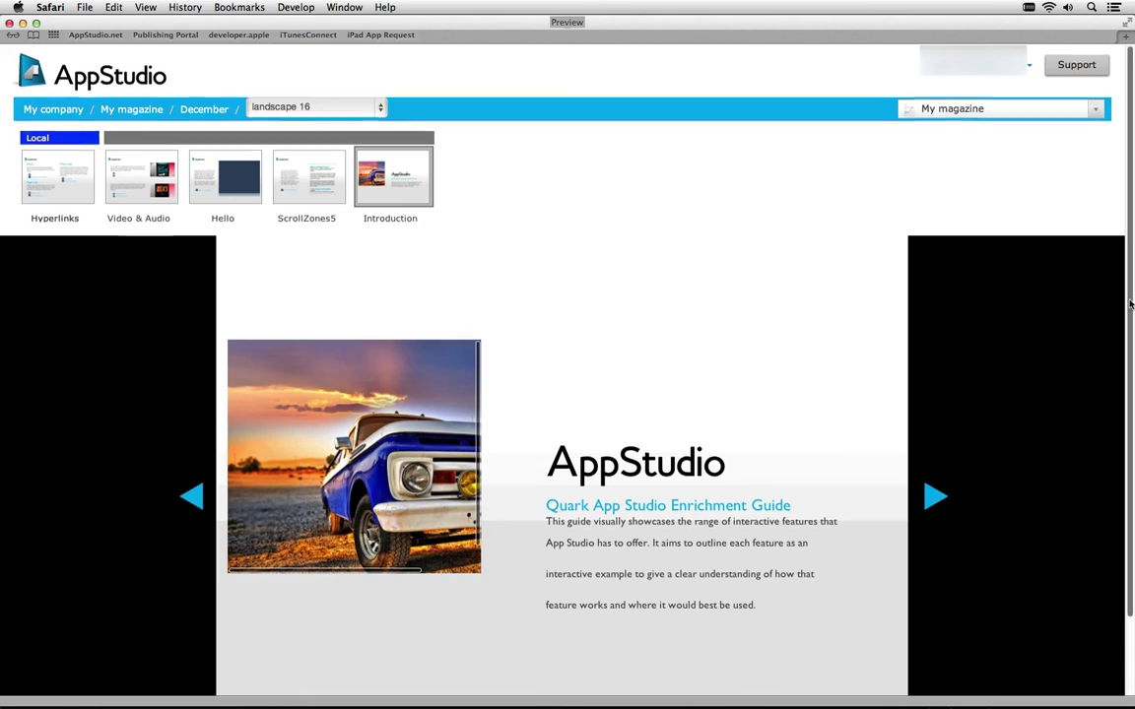
scroll(1130, 311, "down", 1)
scroll(1130, 311, "down", 5)
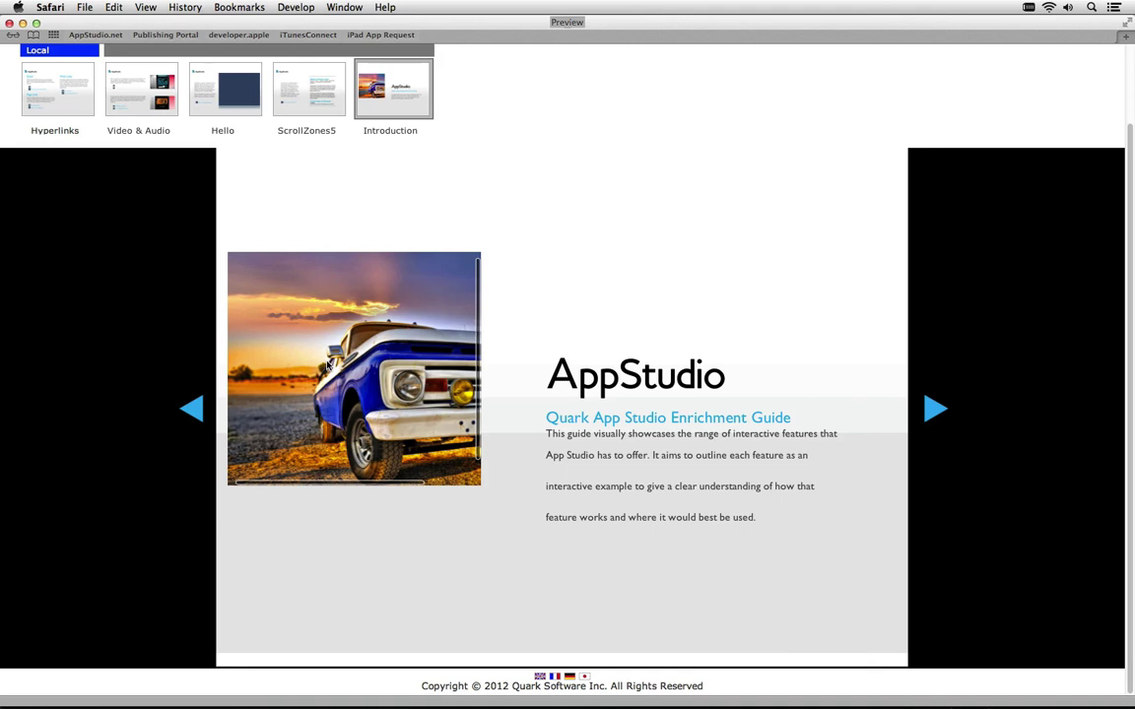
key("super+Tab")
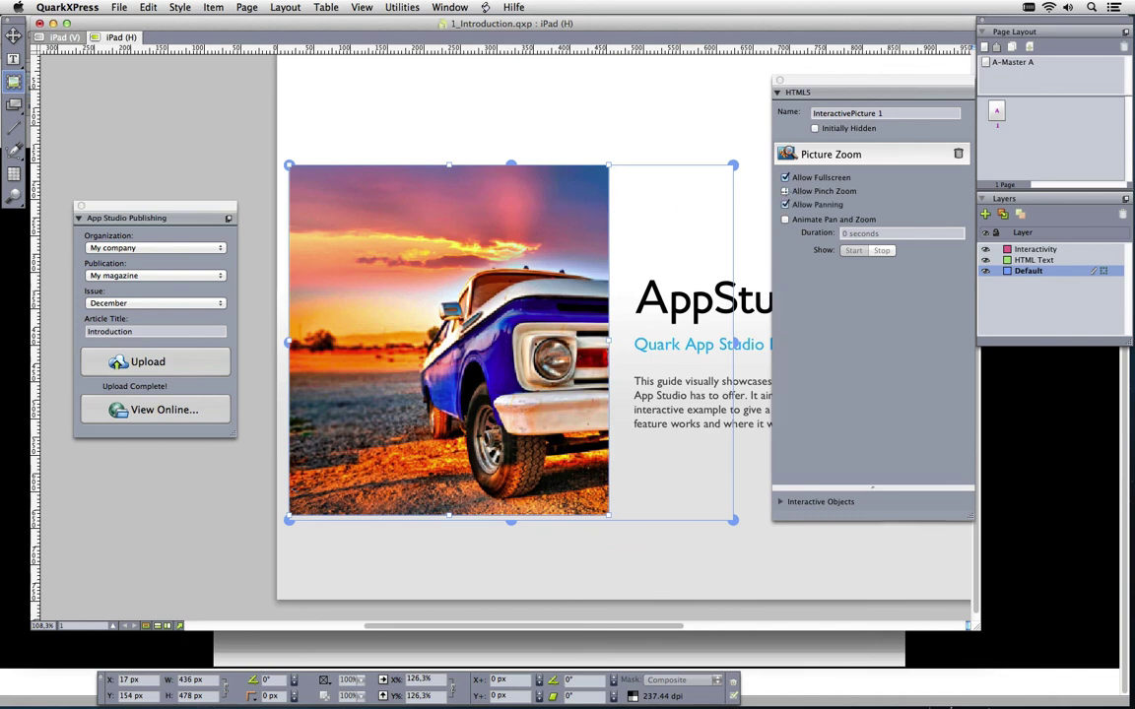
Animate the truck photo's pan and zoom over 8 seconds, framing a 375×346 px box at 160%, and re-upload
left_click(786, 219)
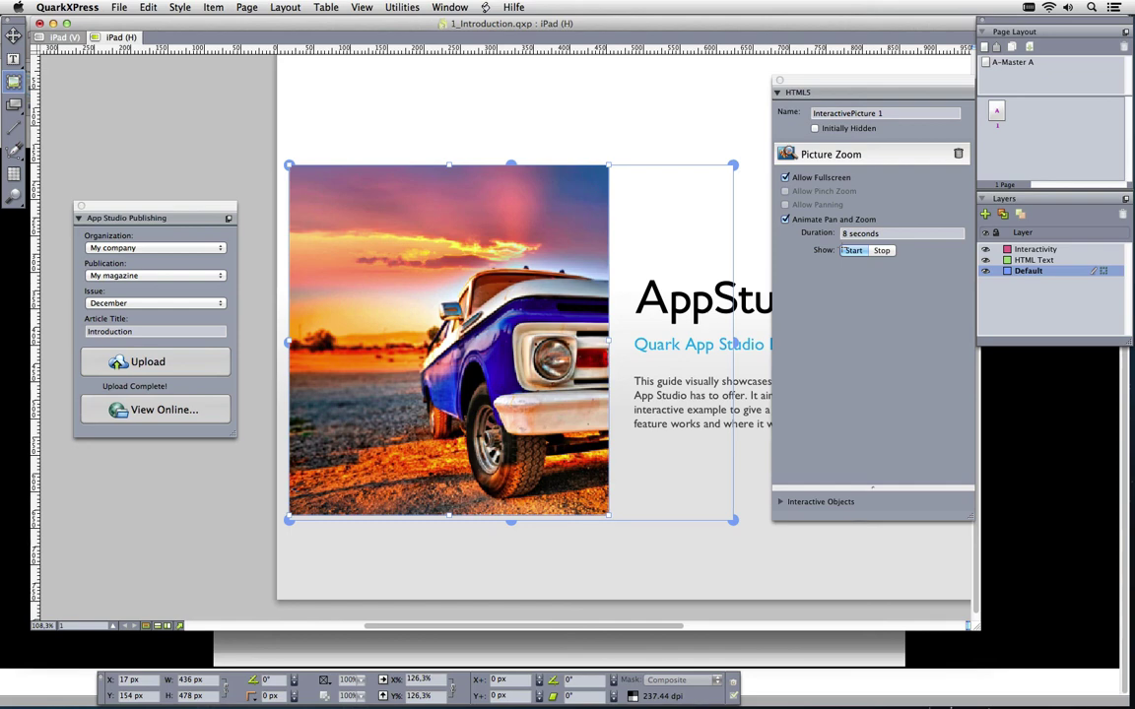
left_click_drag(463, 301, 315, 205)
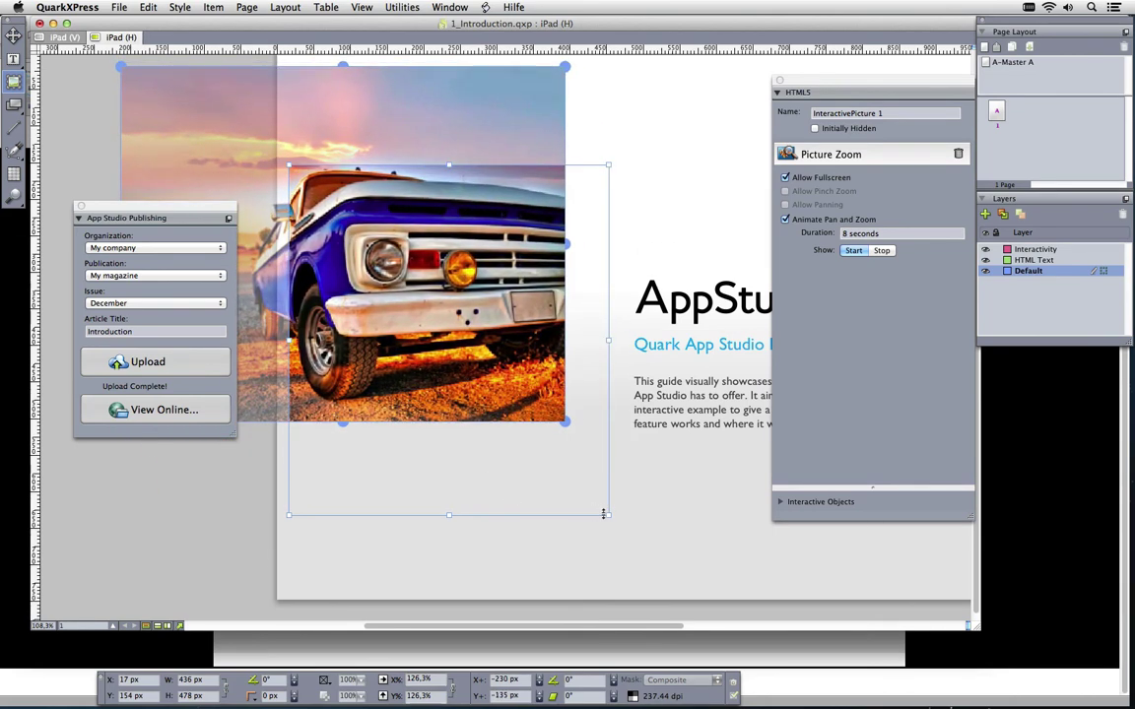
left_click_drag(604, 513, 683, 517)
left_click_drag(448, 300, 402, 247)
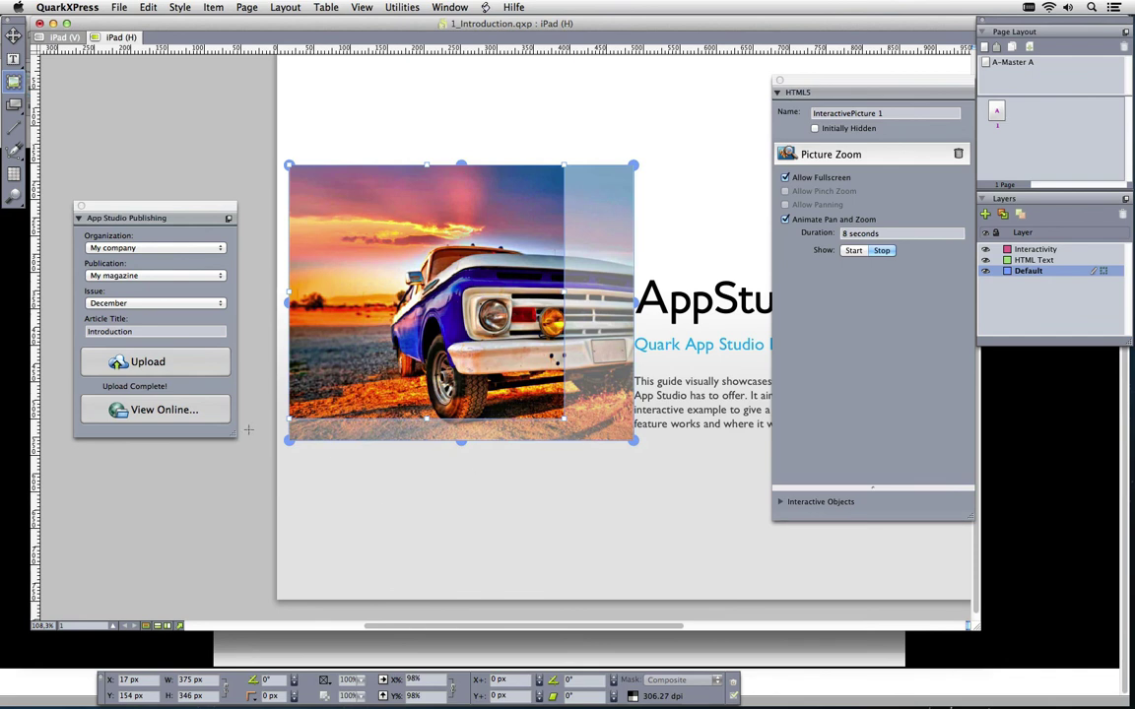
left_click(190, 363)
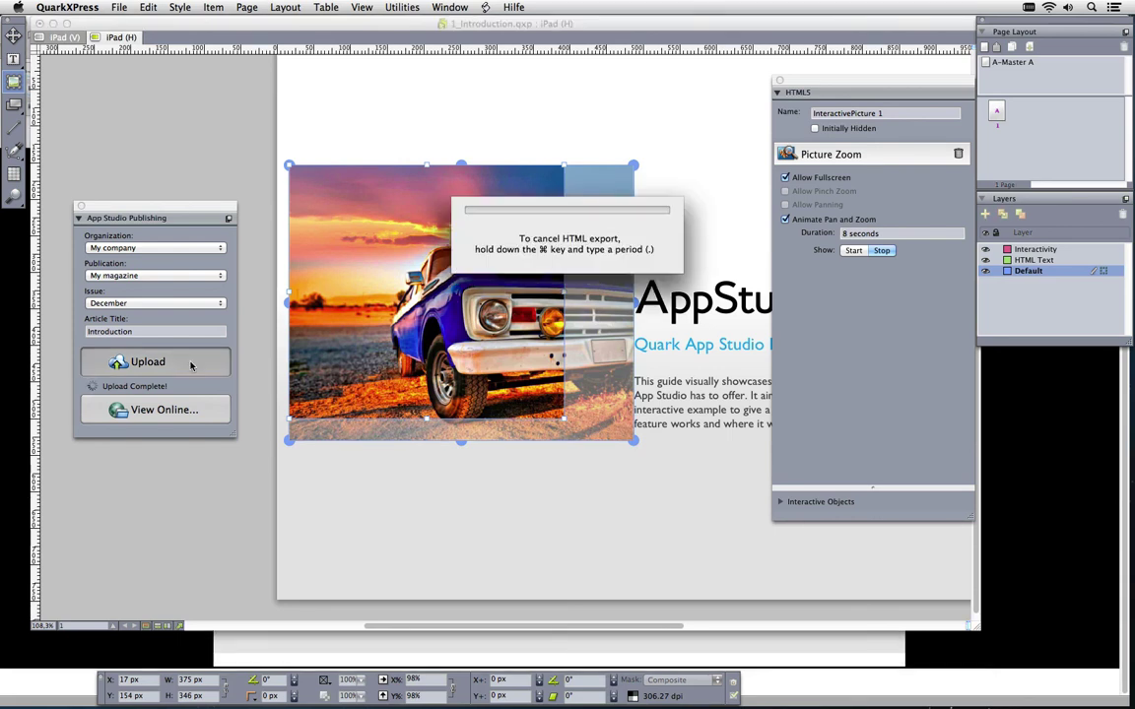